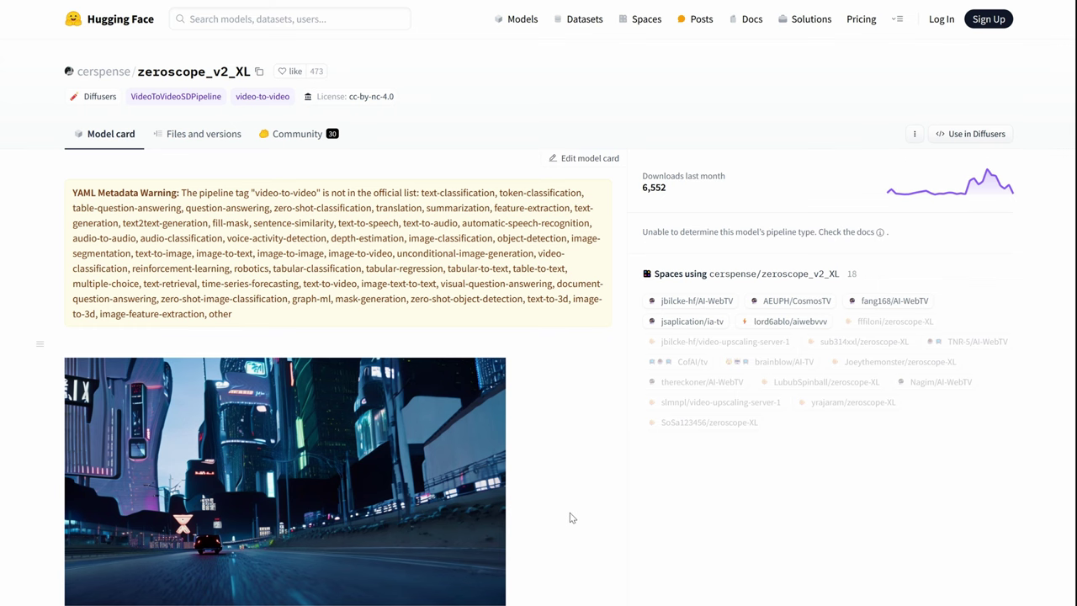
# Scroll through the zeroscope_v2_XL model card before returning to the Video Edit Final workflow.
pyautogui.scroll(-3, 570, 514)
pyautogui.scroll(-5, 569, 518)
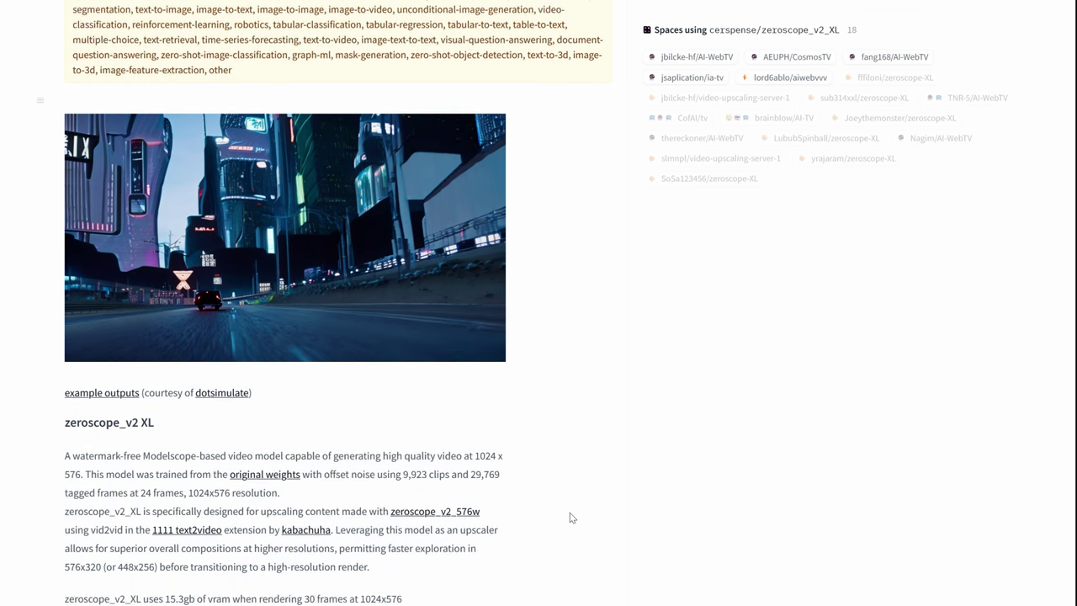
pyautogui.scroll(-3, 572, 517)
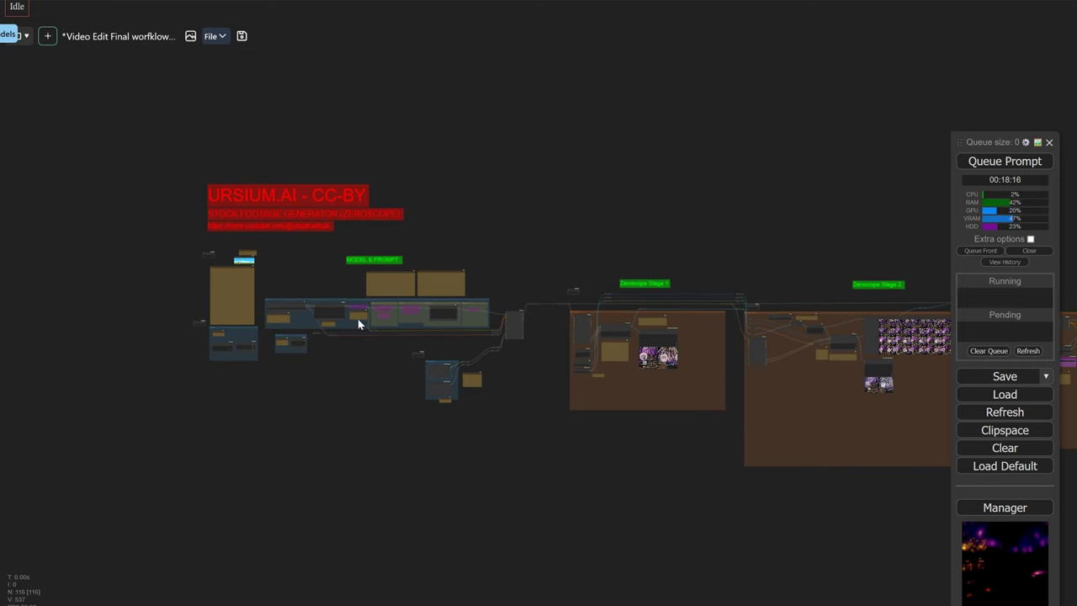
# Zoom into the MODEL & PROMPT and Prompt Builder groups, then pan to the Zeroscope Stage 1 and 2 outputs.
pyautogui.scroll(8, 311, 257)
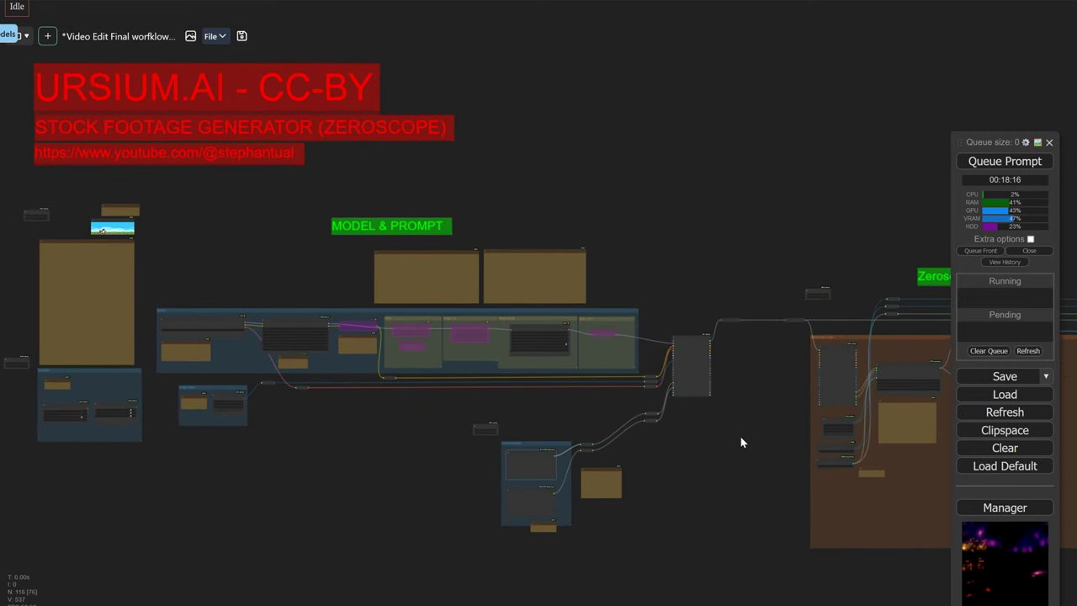
pyautogui.scroll(3, 410, 268)
pyautogui.scroll(-6, 474, 433)
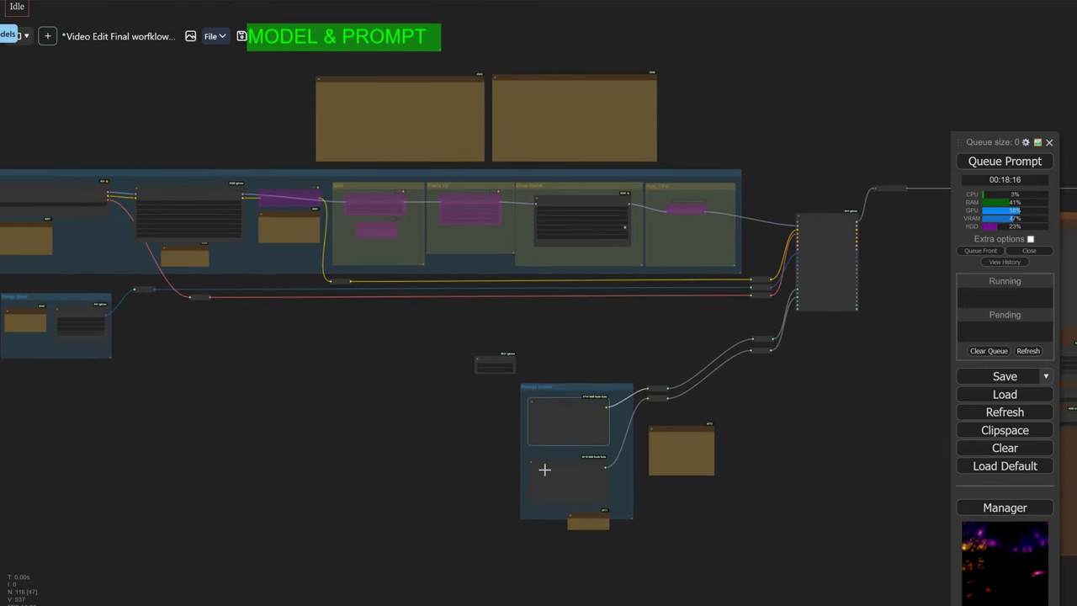
pyautogui.scroll(3, 567, 457)
pyautogui.scroll(5, 577, 450)
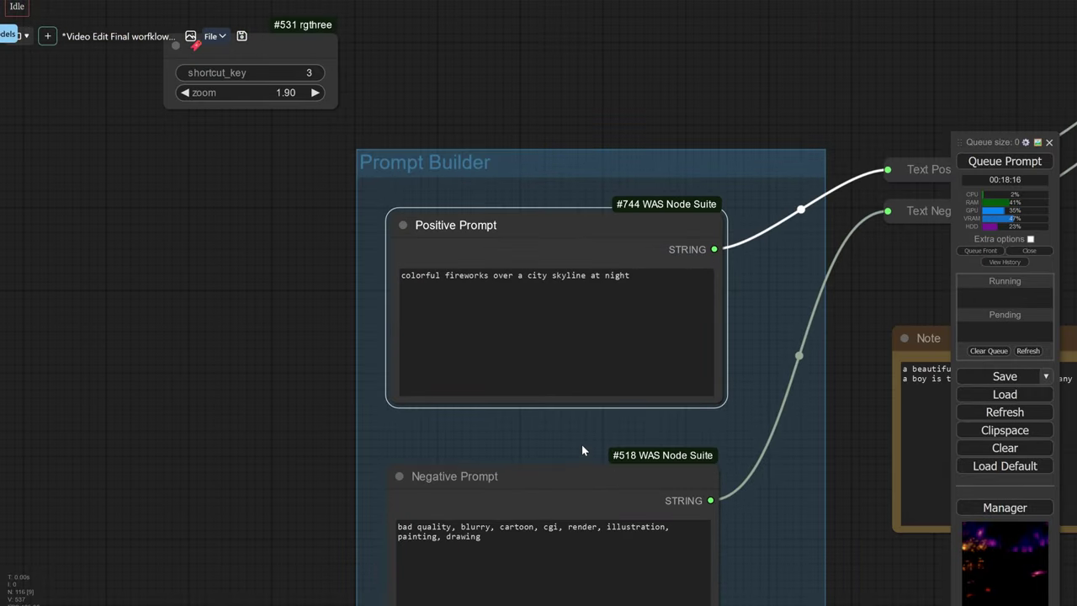
pyautogui.scroll(-10, 581, 445)
pyautogui.hscroll(5, 477, 354)
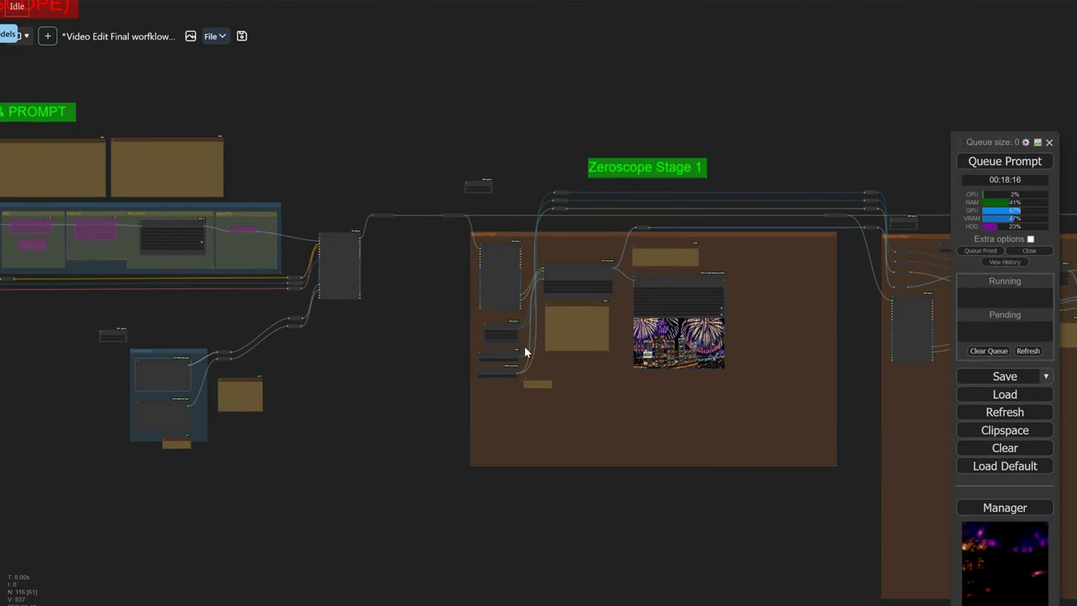
pyautogui.scroll(5, 724, 315)
pyautogui.scroll(-6, 736, 307)
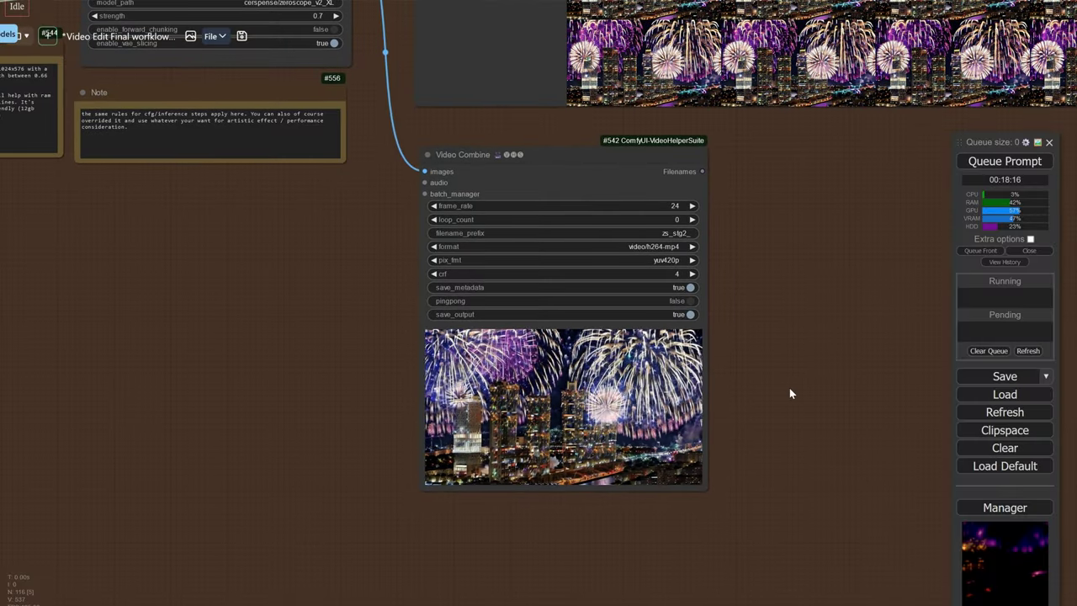
pyautogui.scroll(-6, 788, 391)
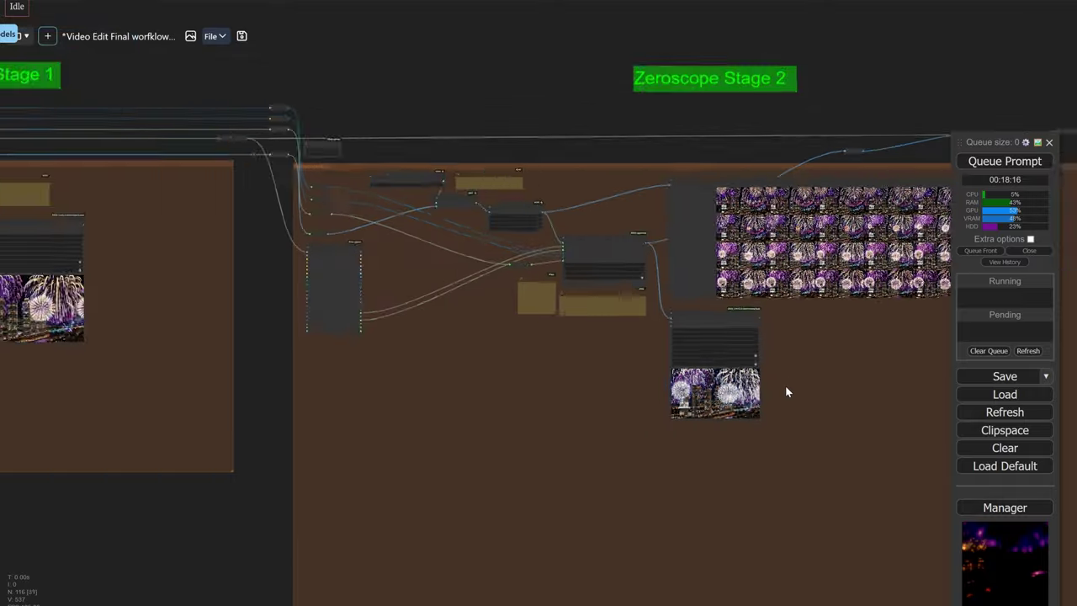
# Scroll through the zeroscopexl_interp fire and firework clips in the videos test output folder.
pyautogui.moveTo(859, 389); pyautogui.dragTo(192, 330)
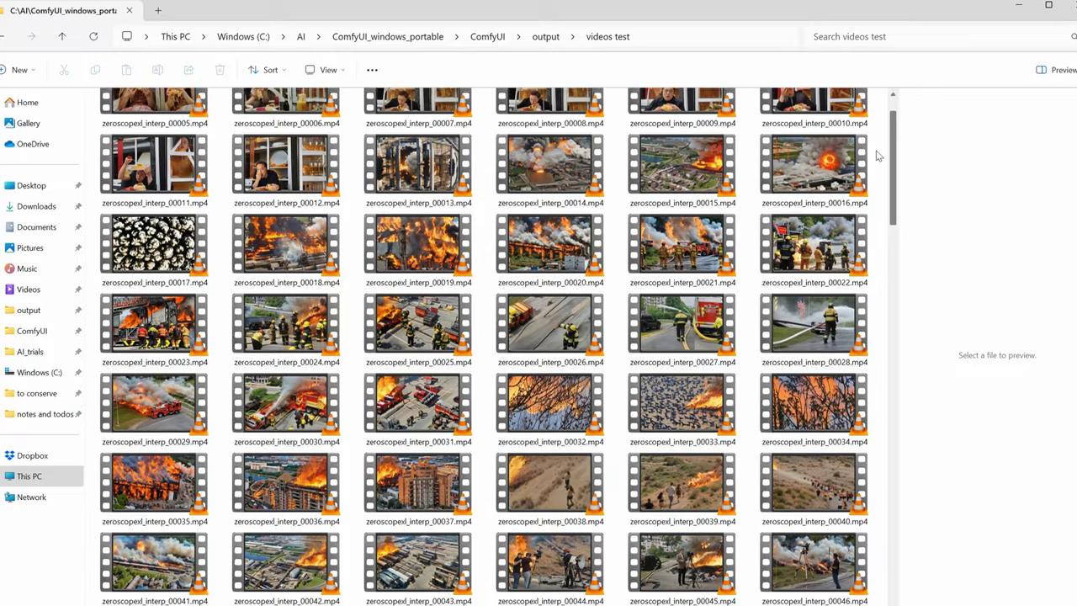
pyautogui.scroll(-10, 867, 245)
pyautogui.scroll(-9, 866, 245)
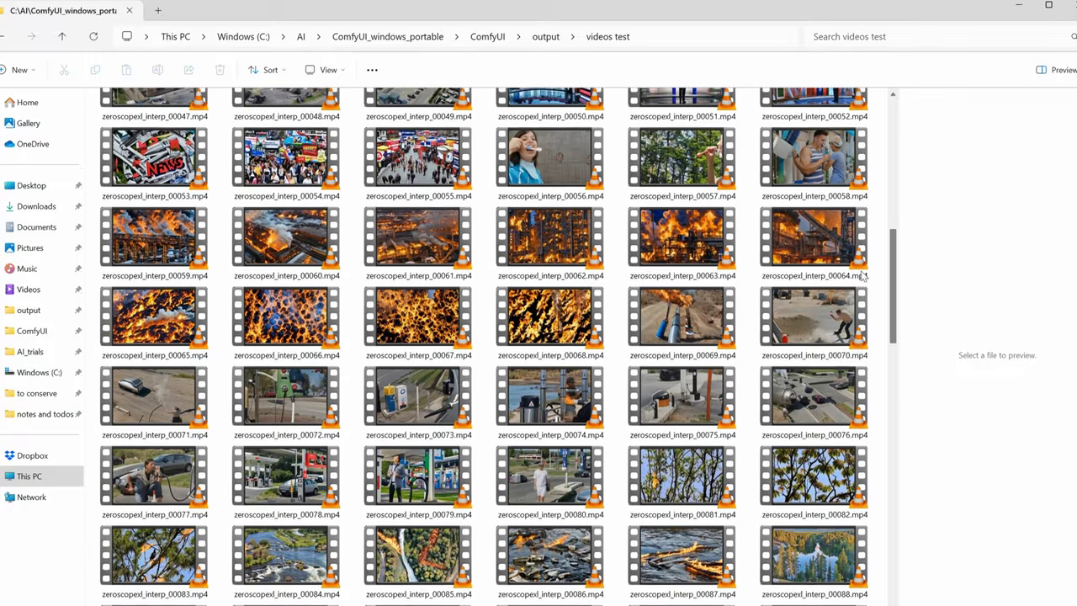
pyautogui.scroll(-6, 852, 394)
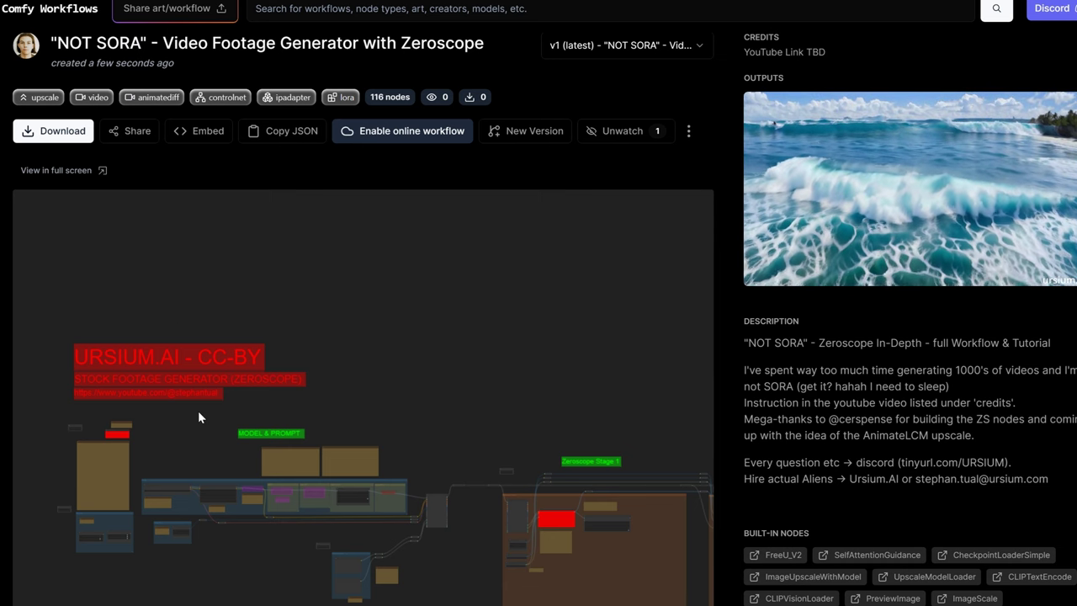
# Pan around the "NOT SORA" Zeroscope workflow's graph preview on Comfy Workflows.
pyautogui.moveTo(198, 417); pyautogui.dragTo(145, 291)
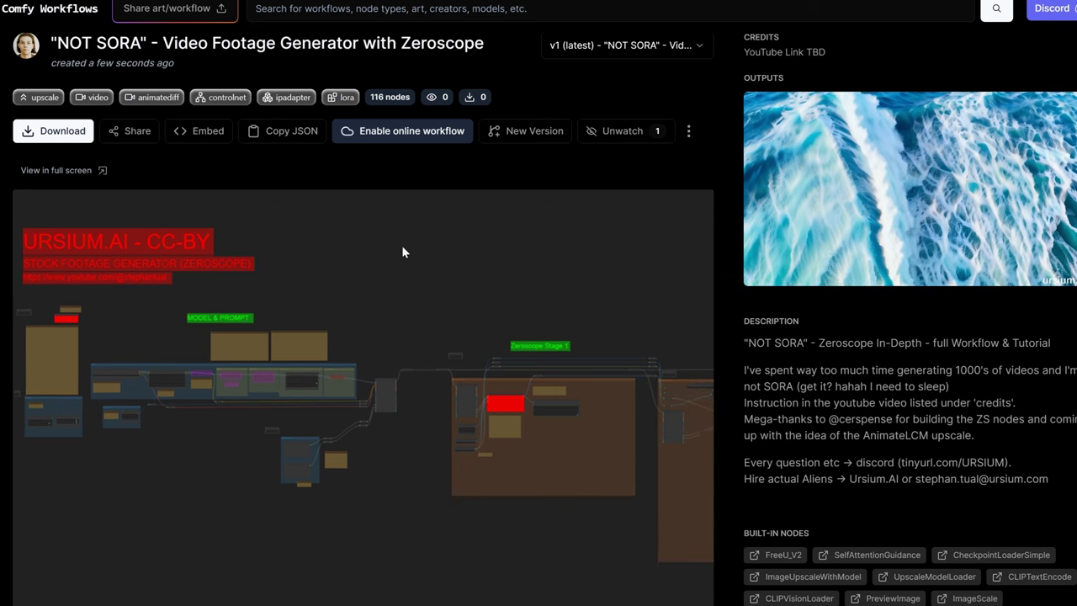
pyautogui.moveTo(401, 245); pyautogui.dragTo(446, 237)
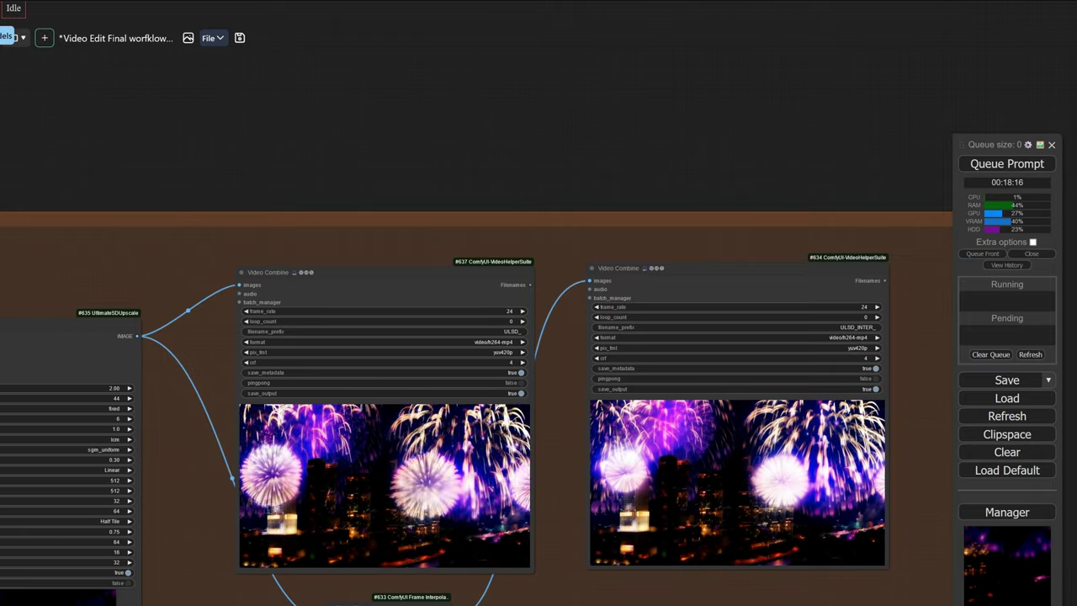
# Zoom in on the ULSD_ and ULSD_INTER_ Video Combine nodes to inspect the upscaled fireworks clips.
pyautogui.scroll(8, 853, 481)
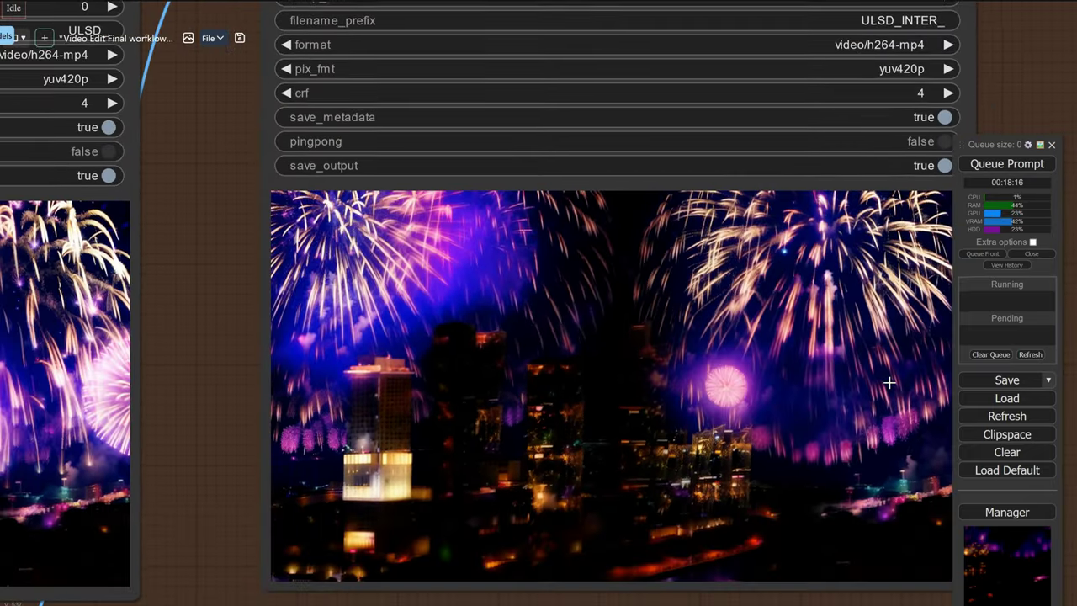
pyautogui.scroll(-1, 889, 383)
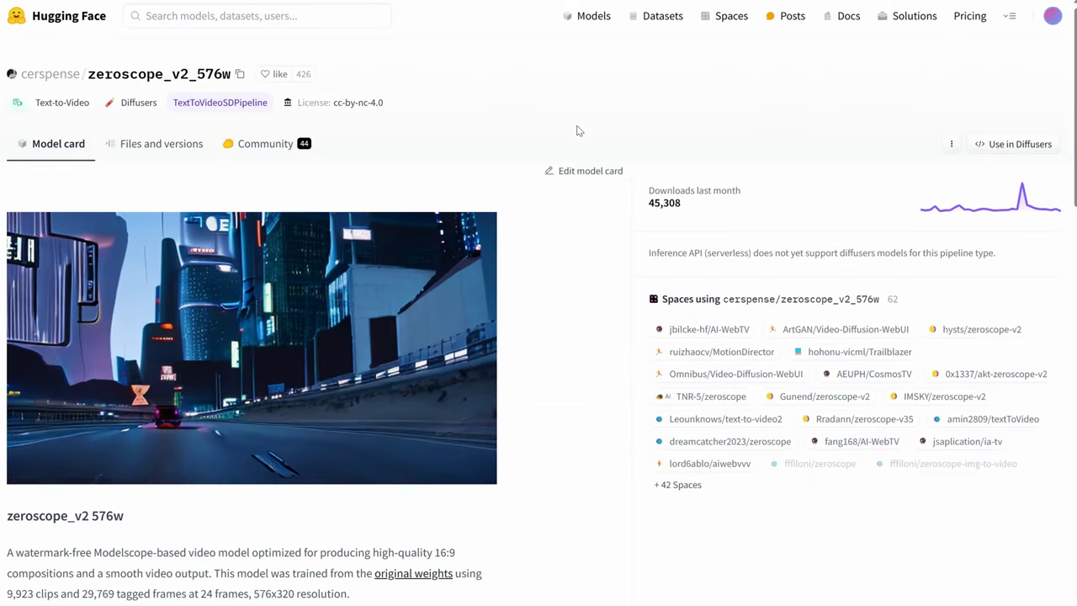
# Read through the zeroscope_v2_576w and XL model cards and the Diffusers text-to-video upscaling code.
pyautogui.scroll(-7, 553, 157)
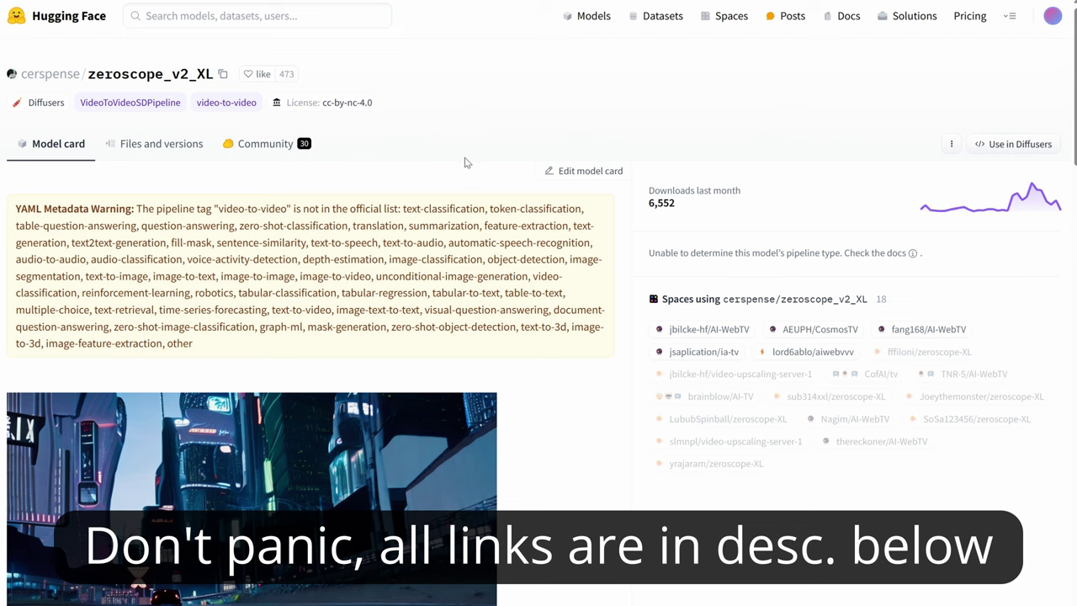
pyautogui.scroll(-6, 465, 160)
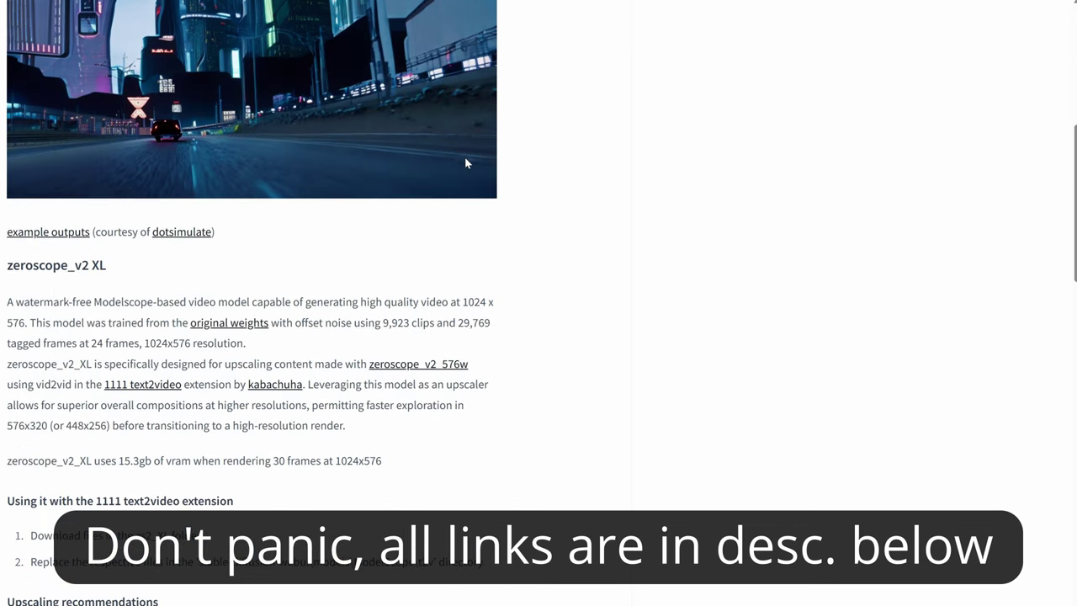
pyautogui.scroll(-2, 466, 157)
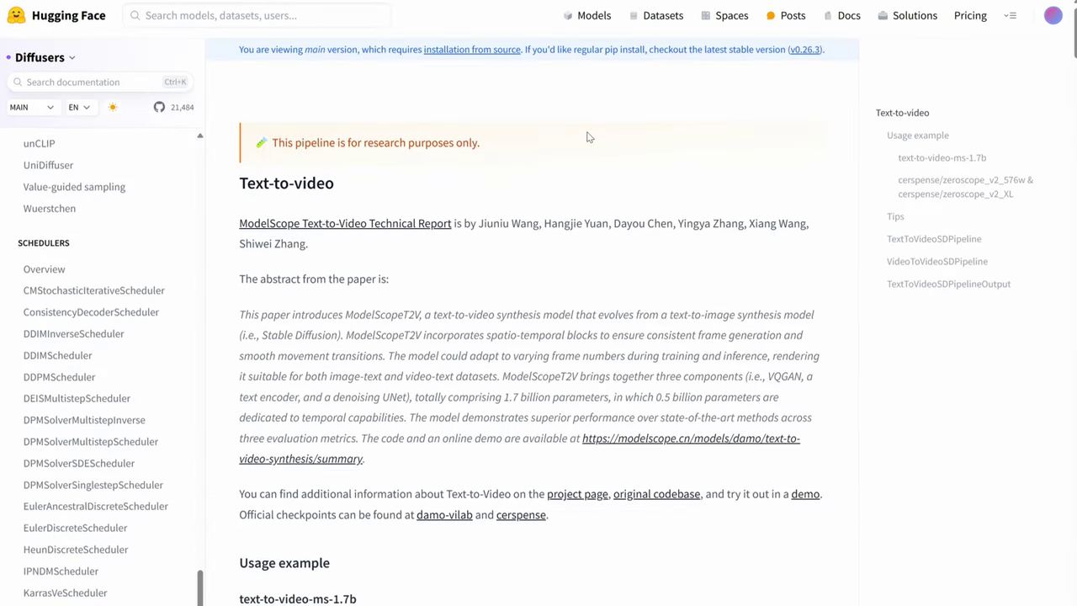
pyautogui.scroll(-6, 588, 137)
pyautogui.scroll(-8, 588, 137)
pyautogui.scroll(-10, 629, 143)
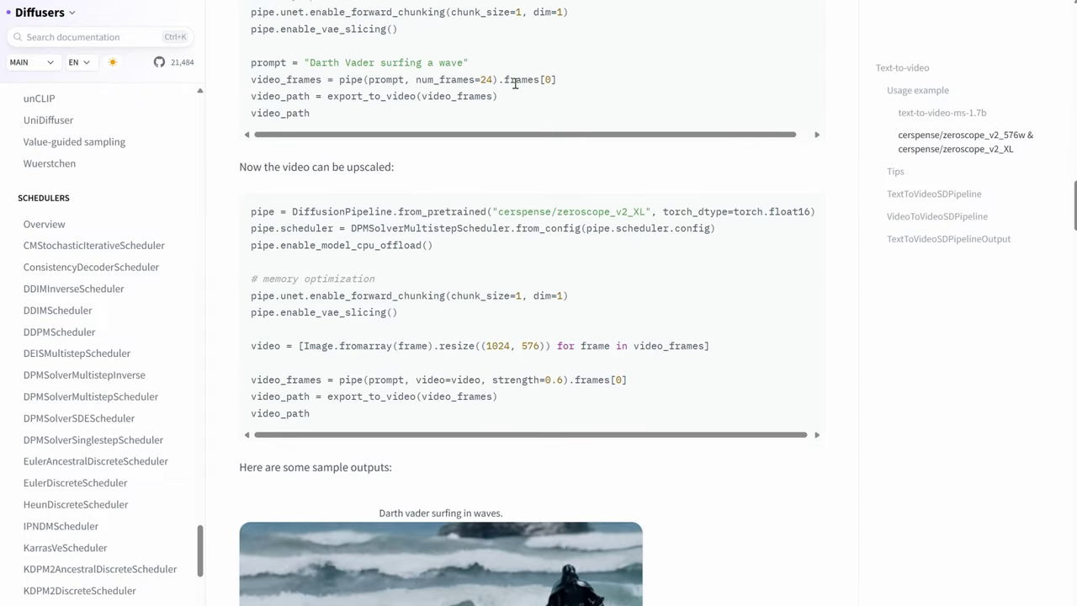
pyautogui.scroll(-6, 513, 82)
pyautogui.scroll(-6, 513, 82)
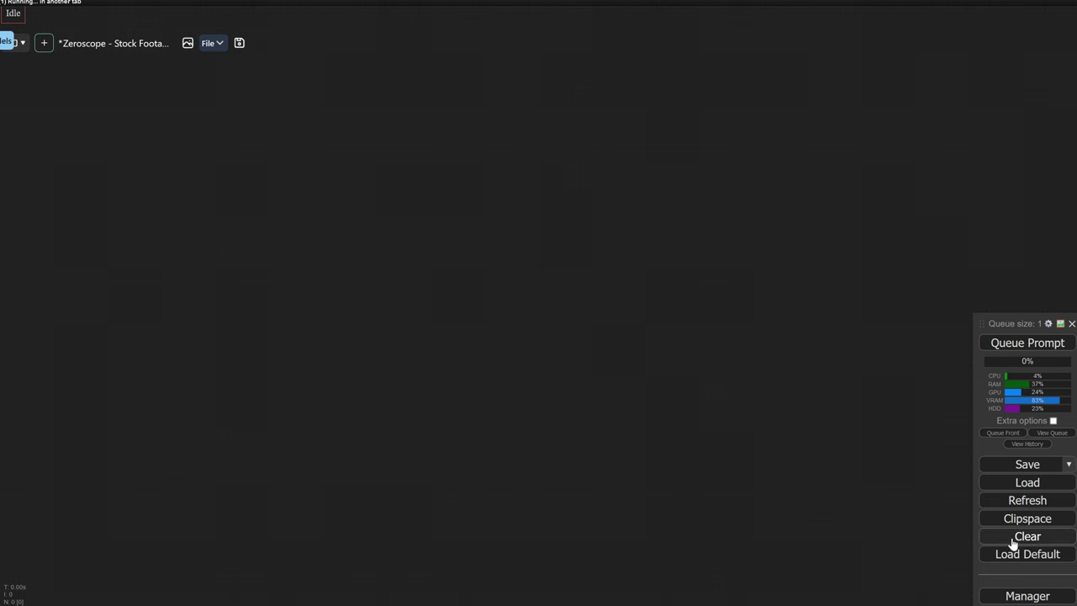
# Clear the canvas and add a single Modelscope t2v node found by searching 'modelsc'.
pyautogui.click(1013, 540)
pyautogui.click(600, 337)
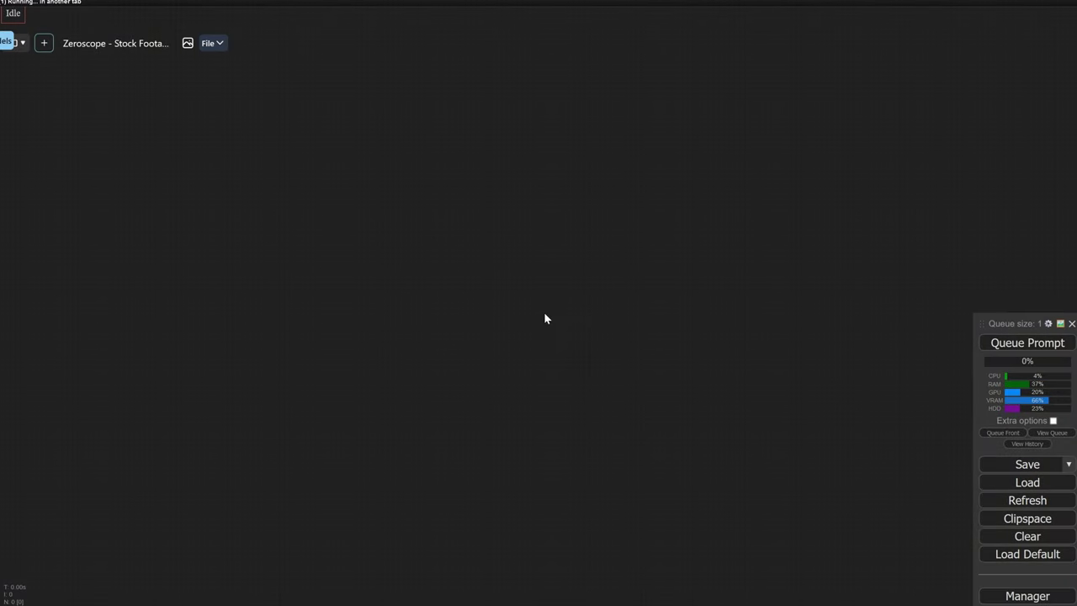
pyautogui.doubleClick(460, 249)
pyautogui.write('model')
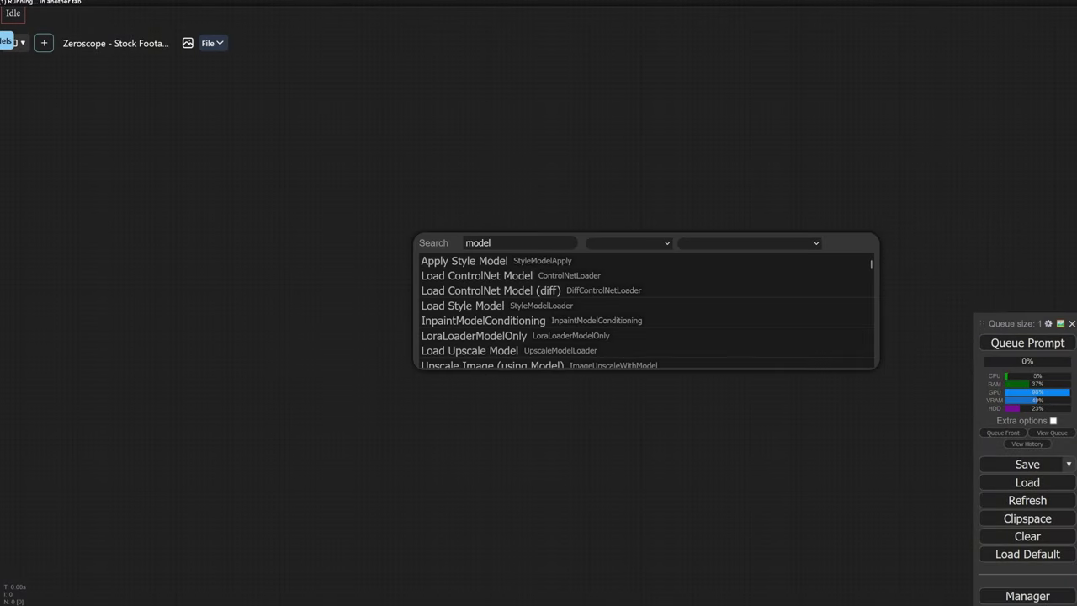
pyautogui.write('scope')
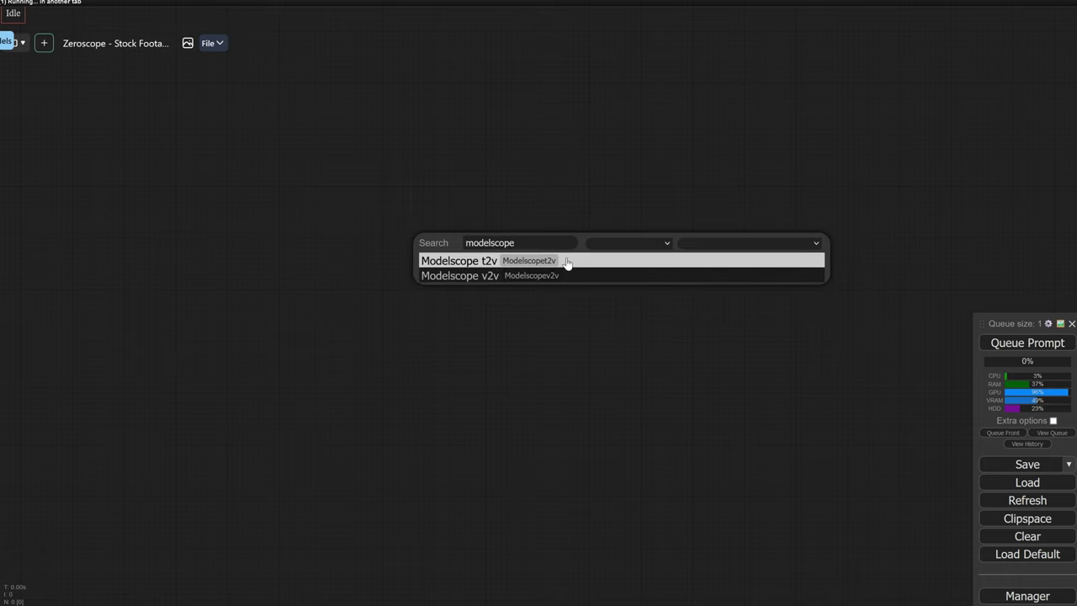
pyautogui.click(517, 265)
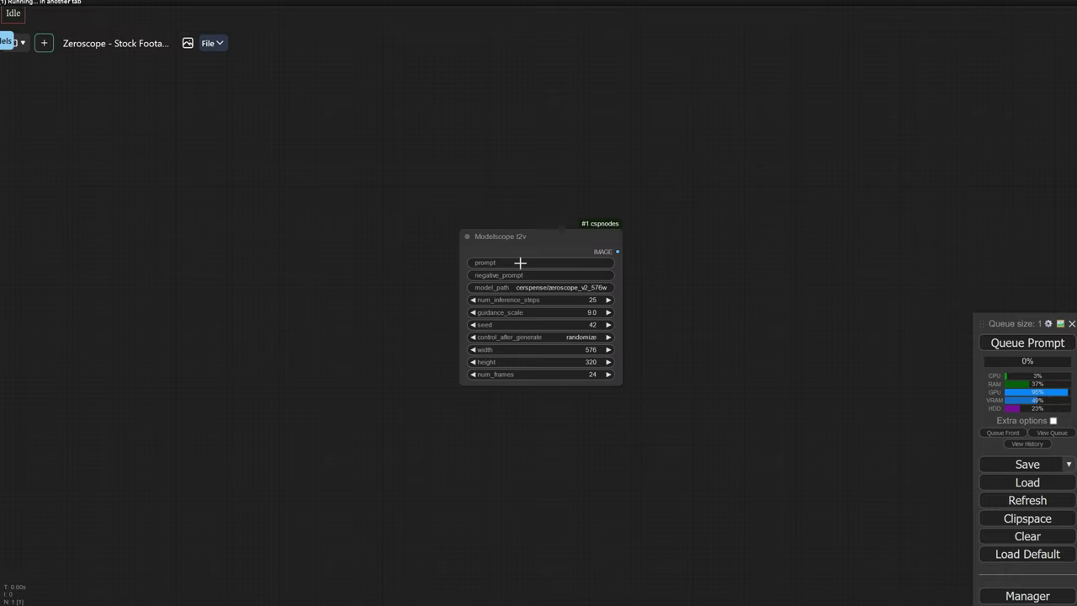
pyautogui.moveTo(531, 236); pyautogui.dragTo(525, 234)
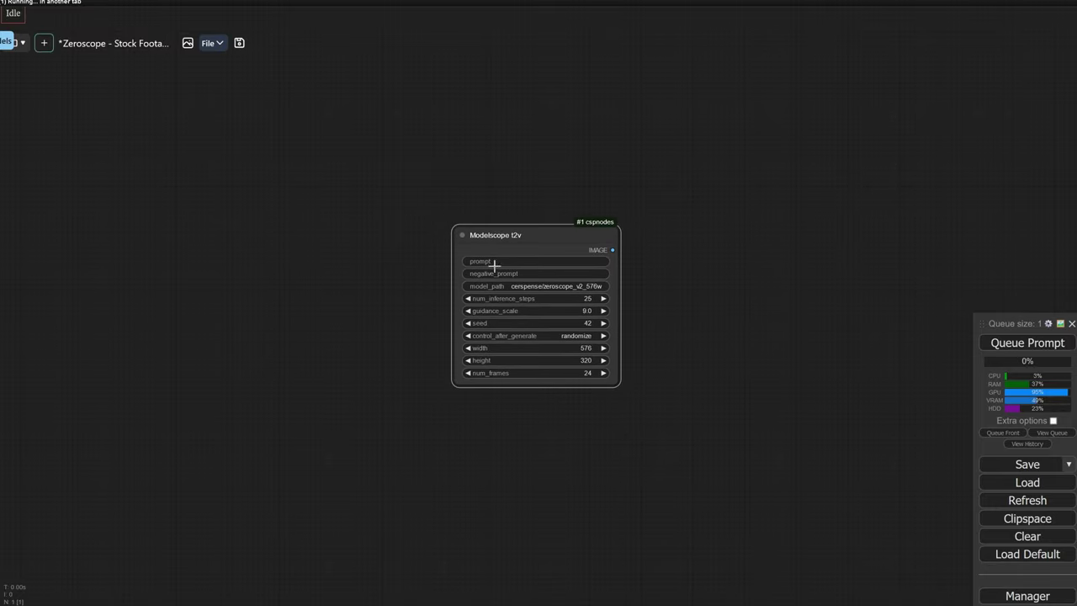
pyautogui.click(492, 262)
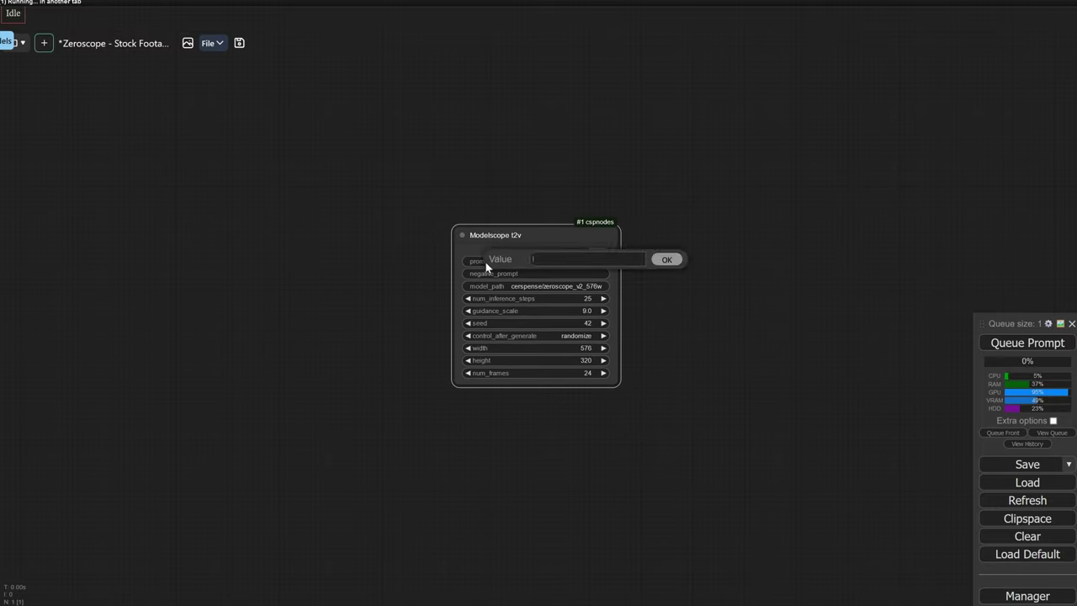
pyautogui.click(677, 262)
# Search the node list for 'prom' and browse the matching prompt nodes.
pyautogui.doubleClick(515, 229)
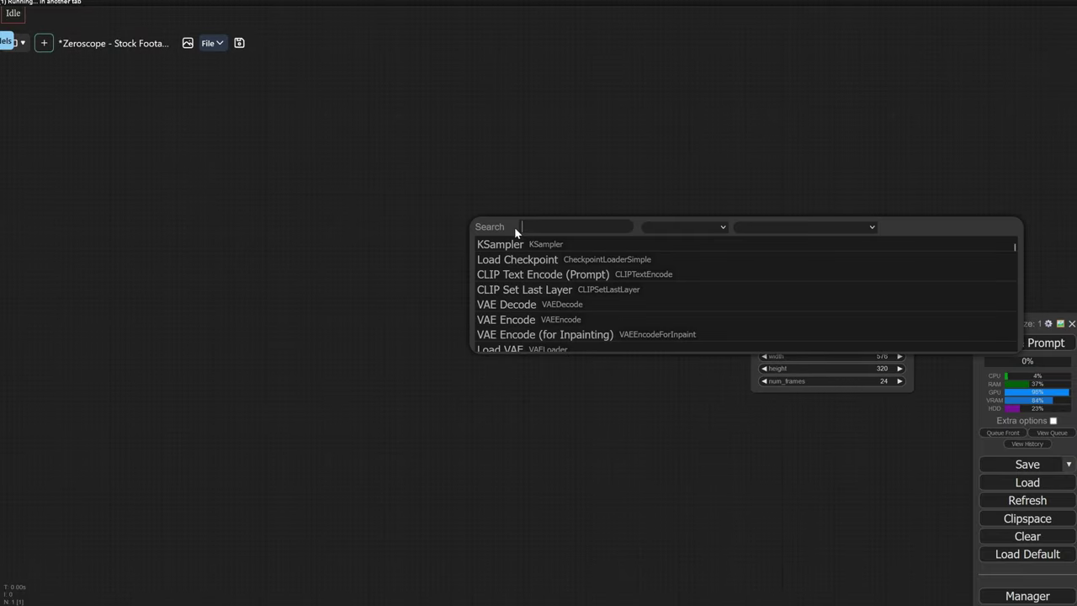
pyautogui.write('prompt')
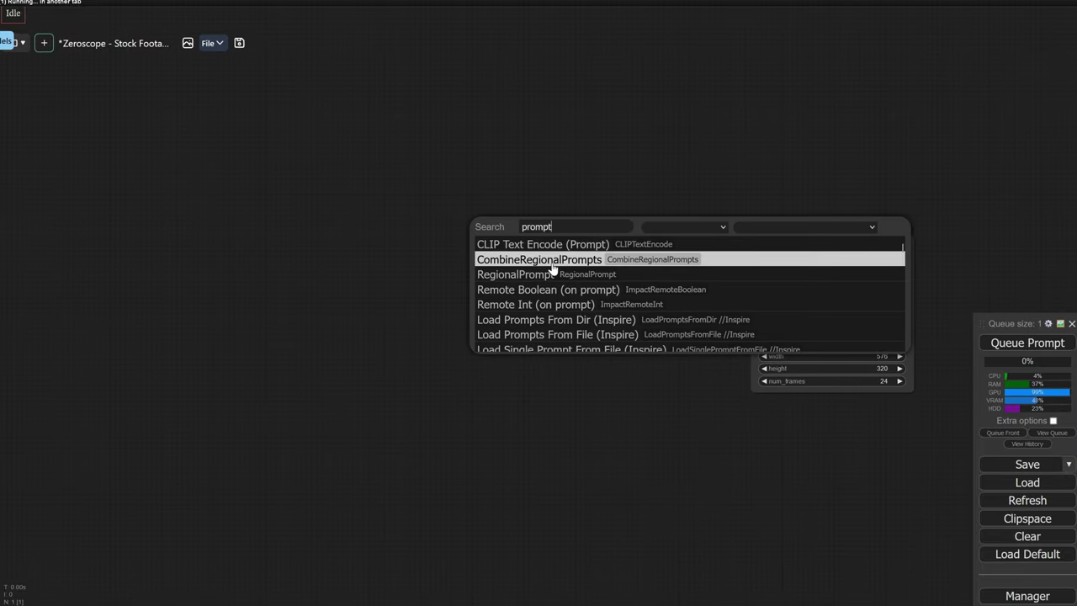
pyautogui.scroll(-5, 553, 270)
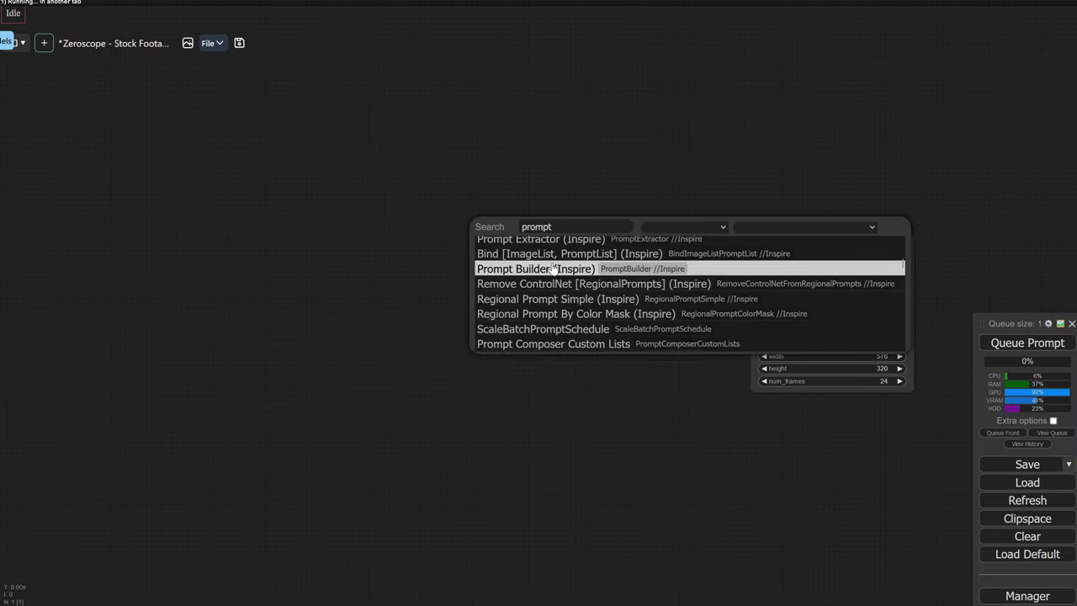
pyautogui.scroll(-3, 553, 267)
pyautogui.scroll(-10, 553, 267)
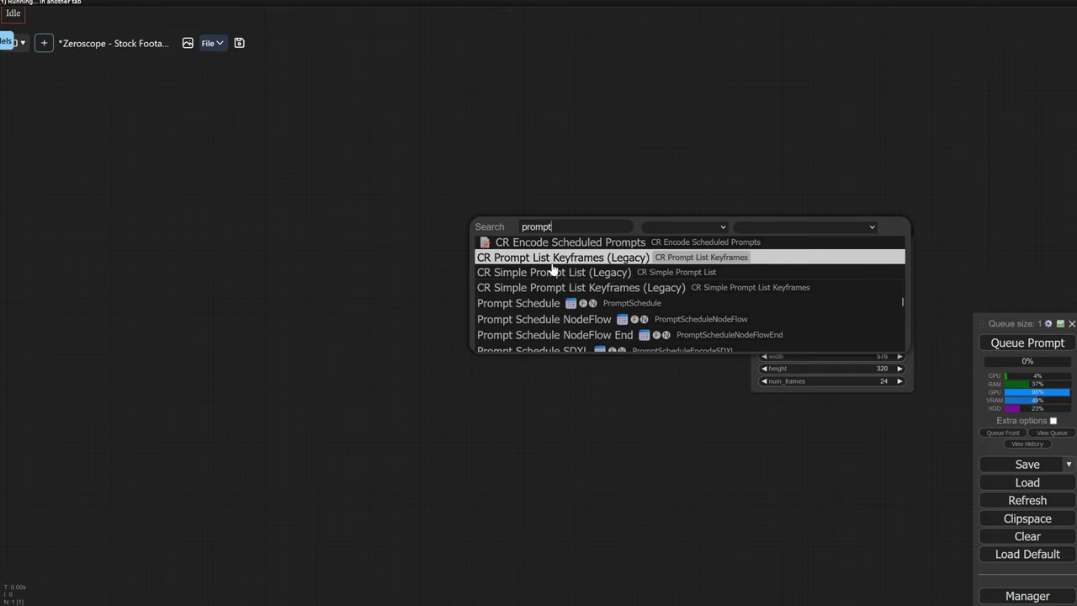
# Scroll further down the 'prom' search results.
pyautogui.scroll(-5, 553, 268)
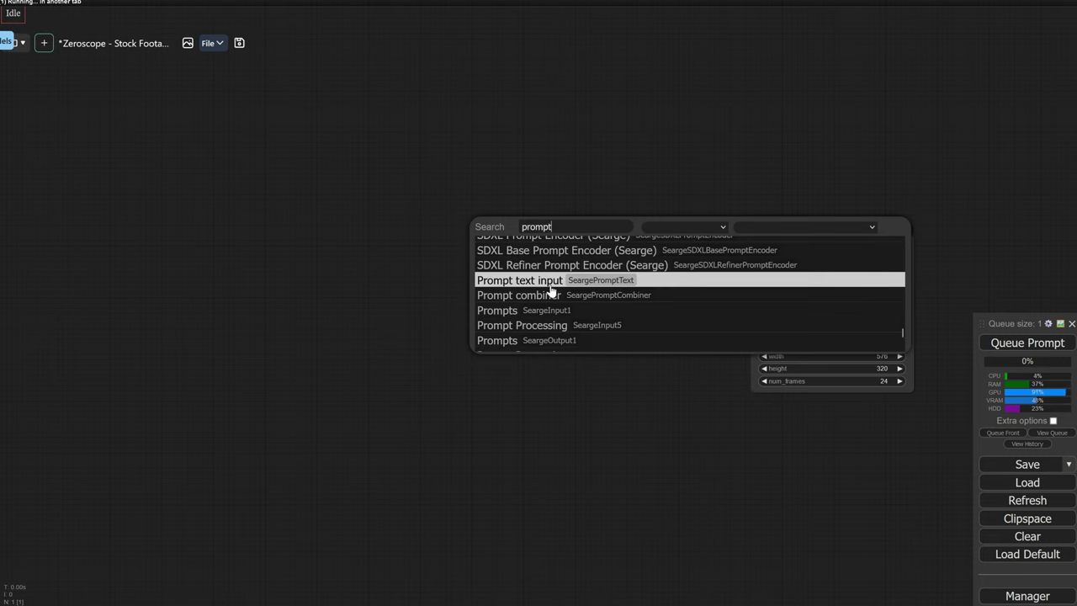
# Add a Prompt text input node and colour it green.
pyautogui.click(551, 280)
pyautogui.rightClick(586, 221)
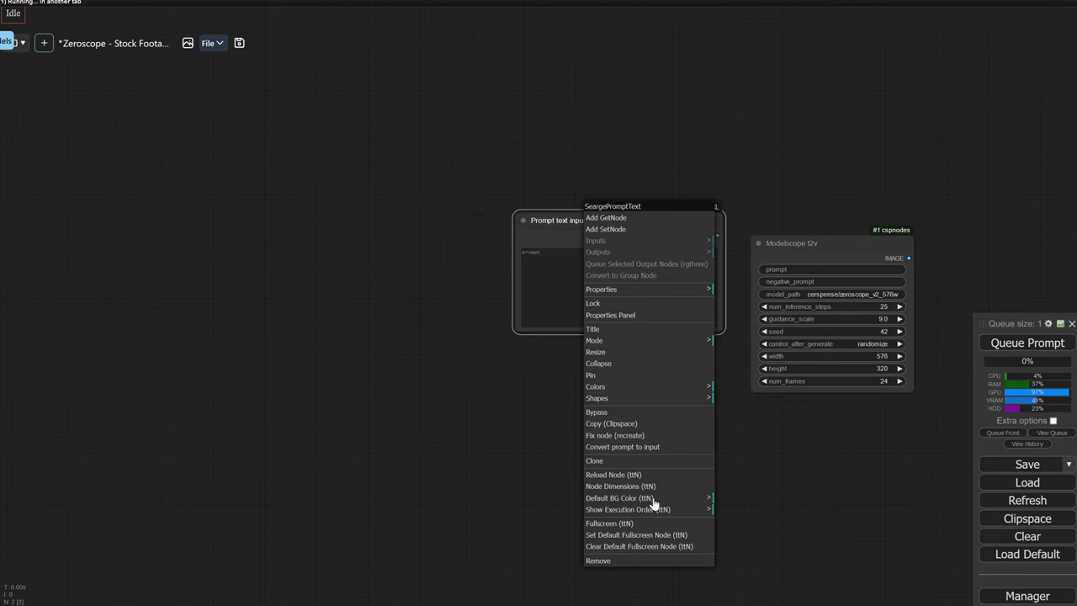
pyautogui.click(642, 387)
pyautogui.click(759, 418)
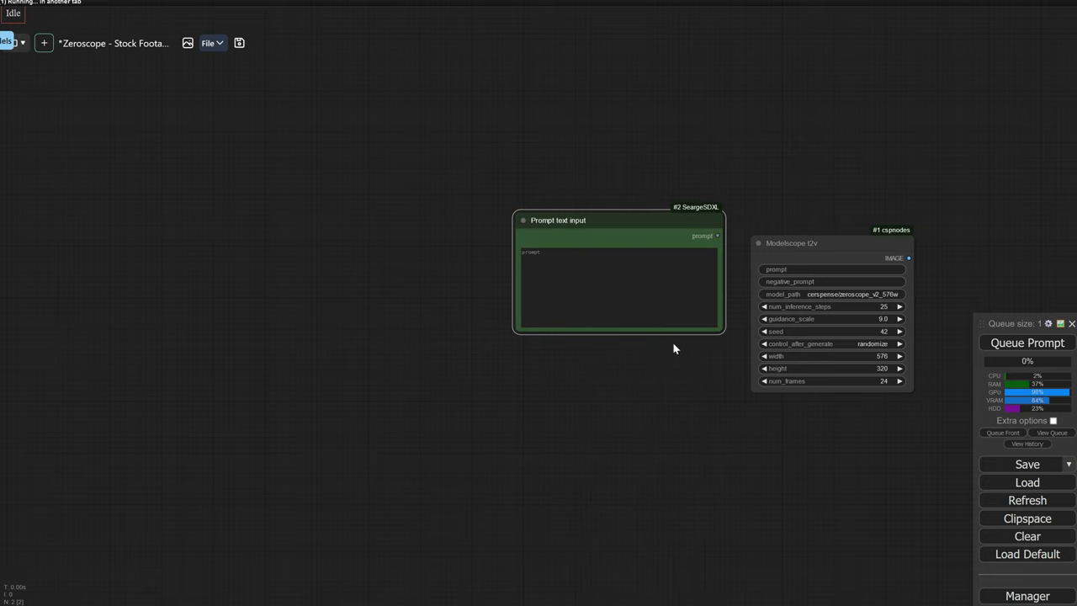
# Duplicate the prompt node below the original, colour the copy red, and begin editing the green prompt.
pyautogui.hotkey('ctrl', 'c')
pyautogui.hotkey('ctrl', 'v')
pyautogui.moveTo(728, 236); pyautogui.dragTo(594, 368)
pyautogui.rightClick(594, 368)
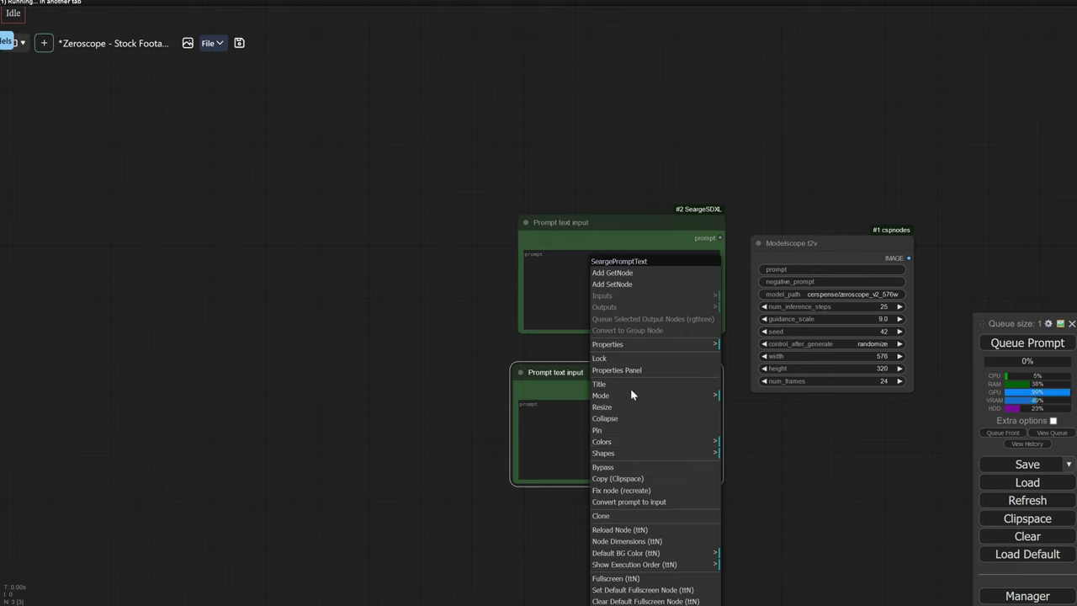
pyautogui.click(631, 442)
pyautogui.click(770, 453)
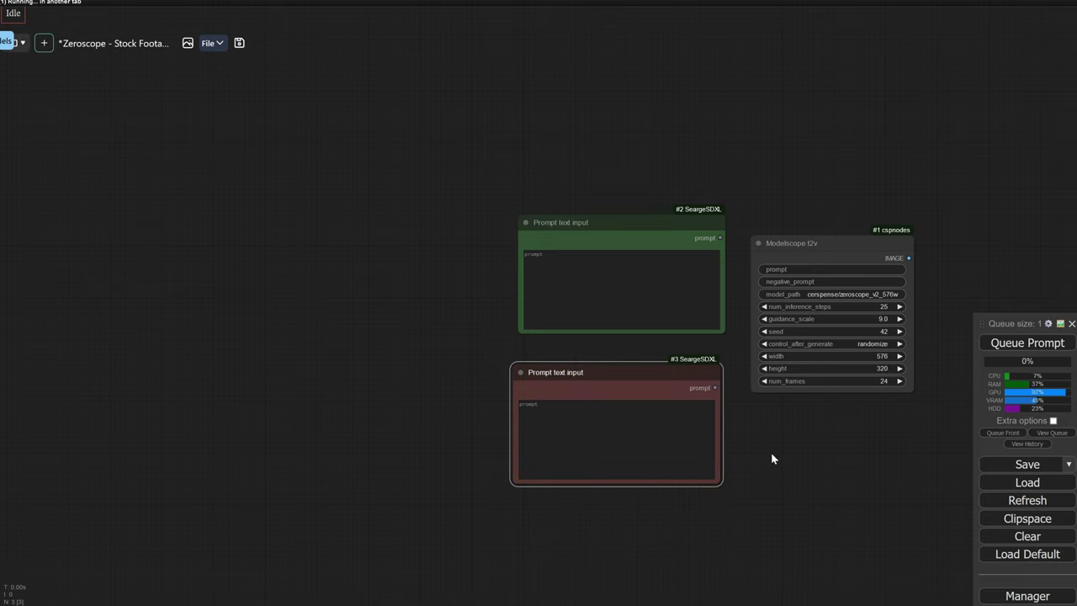
pyautogui.moveTo(620, 374); pyautogui.dragTo(630, 385)
pyautogui.click(628, 274)
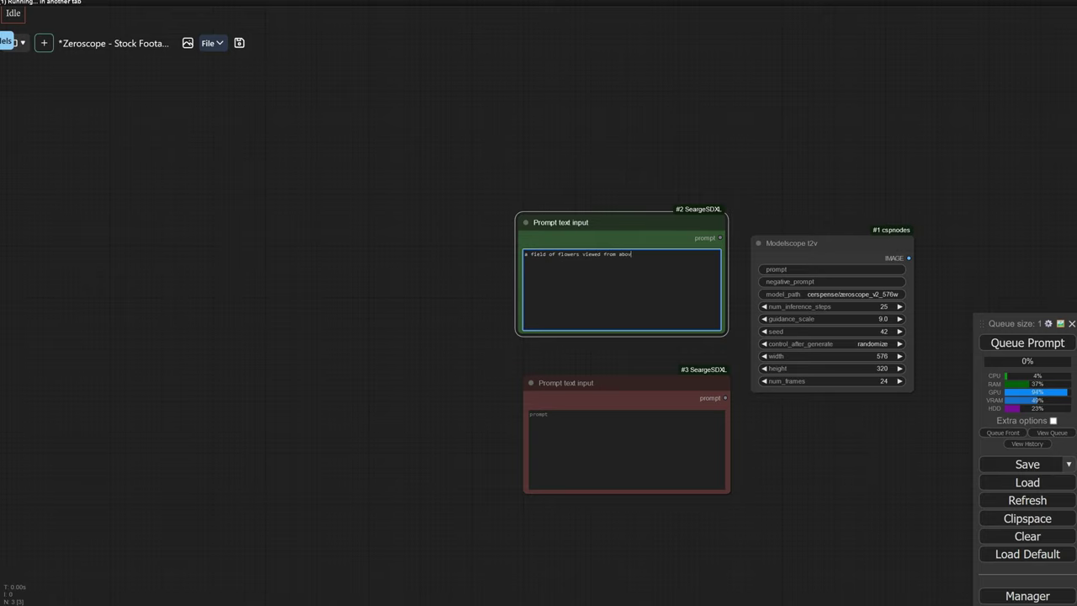
# Convert Modelscope t2v's prompt and negative_prompt widgets into input slots.
pyautogui.moveTo(815, 143); pyautogui.dragTo(618, 161)
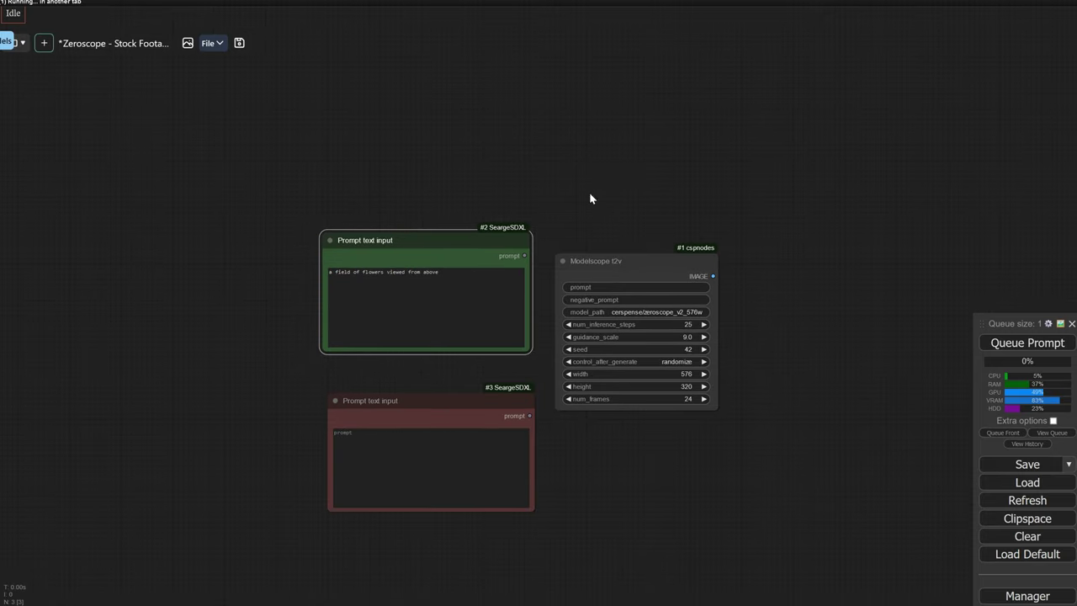
pyautogui.scroll(3, 475, 365)
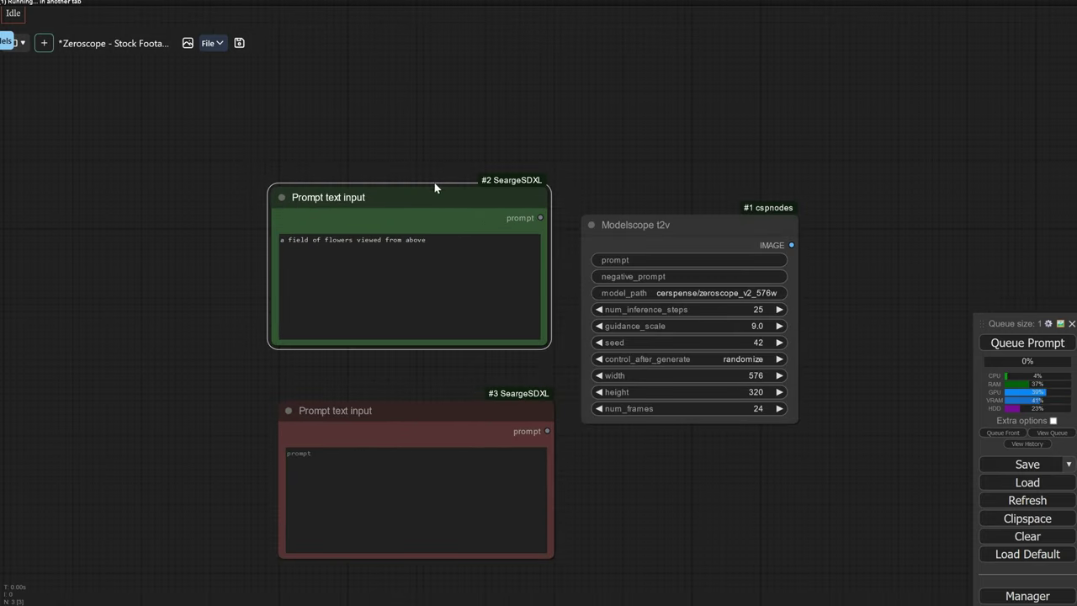
pyautogui.moveTo(437, 187); pyautogui.dragTo(415, 186)
pyautogui.moveTo(690, 232); pyautogui.dragTo(807, 226)
pyautogui.rightClick(807, 227)
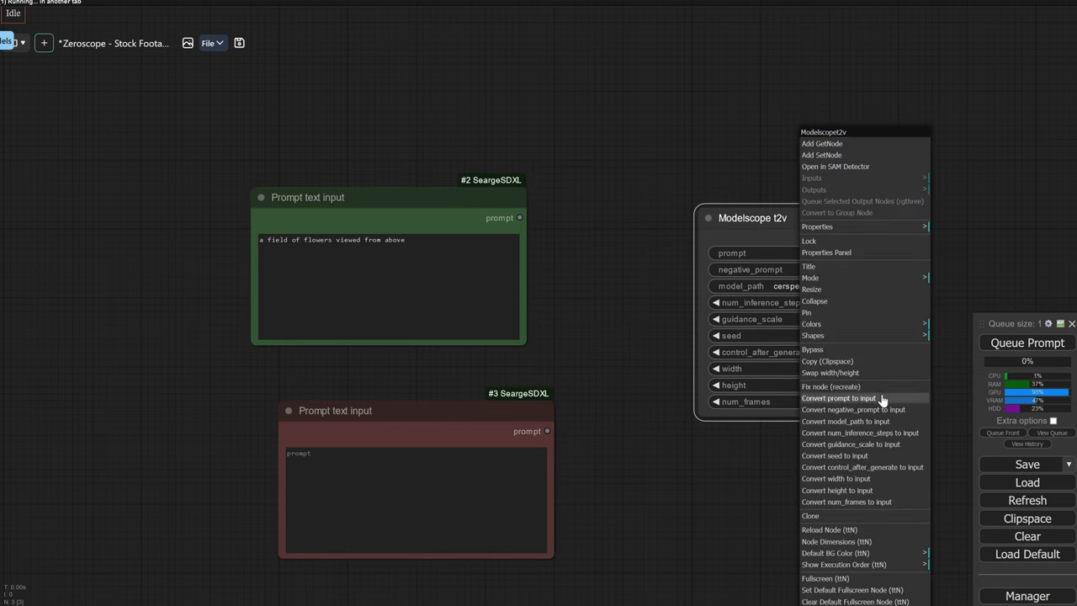
pyautogui.click(881, 399)
pyautogui.rightClick(825, 222)
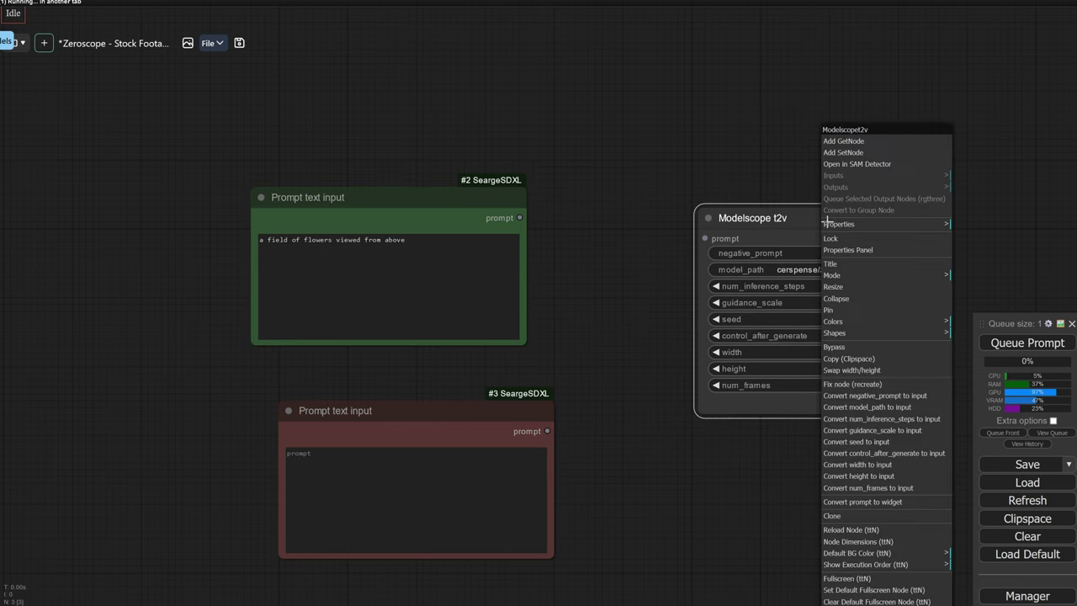
pyautogui.click(881, 401)
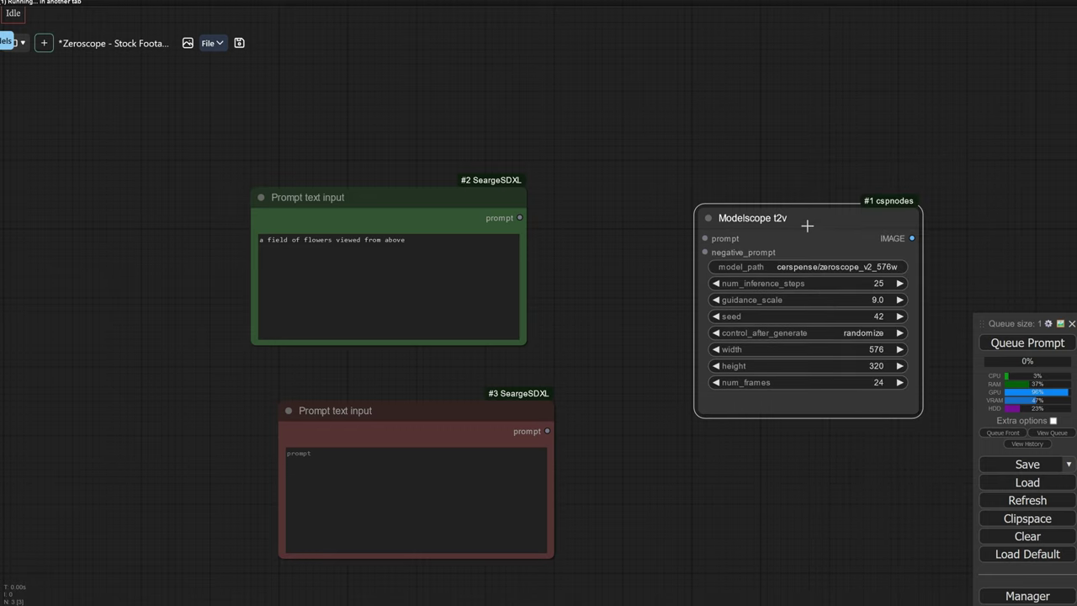
# Wire green to prompt and red to negative_prompt, entering 'bad quality, illustration, cartoon, cgi, render…' as the negative.
pyautogui.scroll(-2, 712, 431)
pyautogui.moveTo(671, 410); pyautogui.dragTo(758, 381)
pyautogui.scroll(-2, 693, 329)
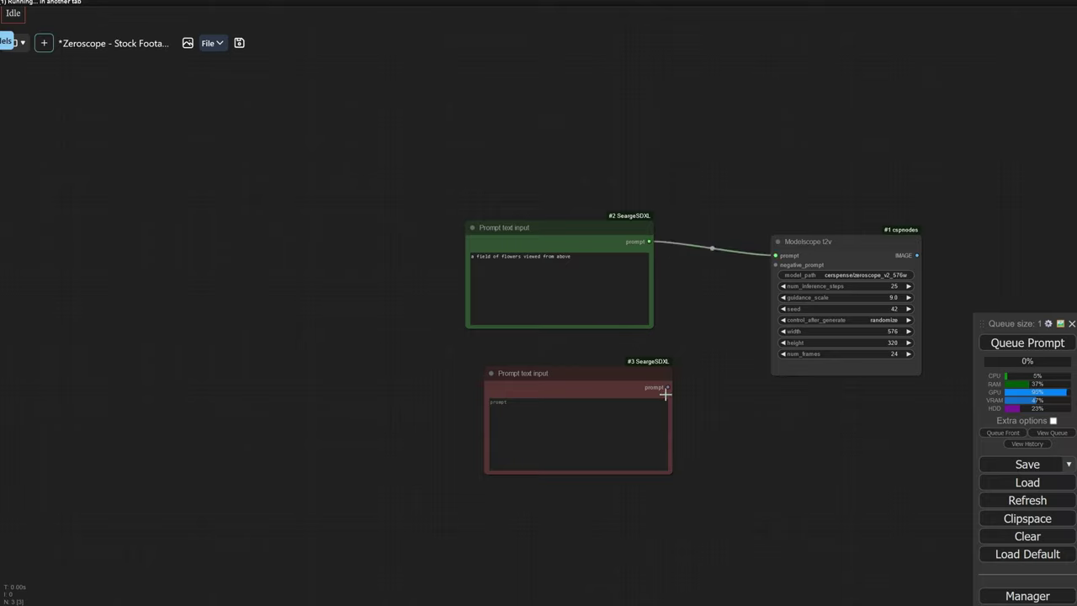
pyautogui.moveTo(668, 389); pyautogui.dragTo(776, 265)
pyautogui.click(551, 404)
pyautogui.write('bat ')
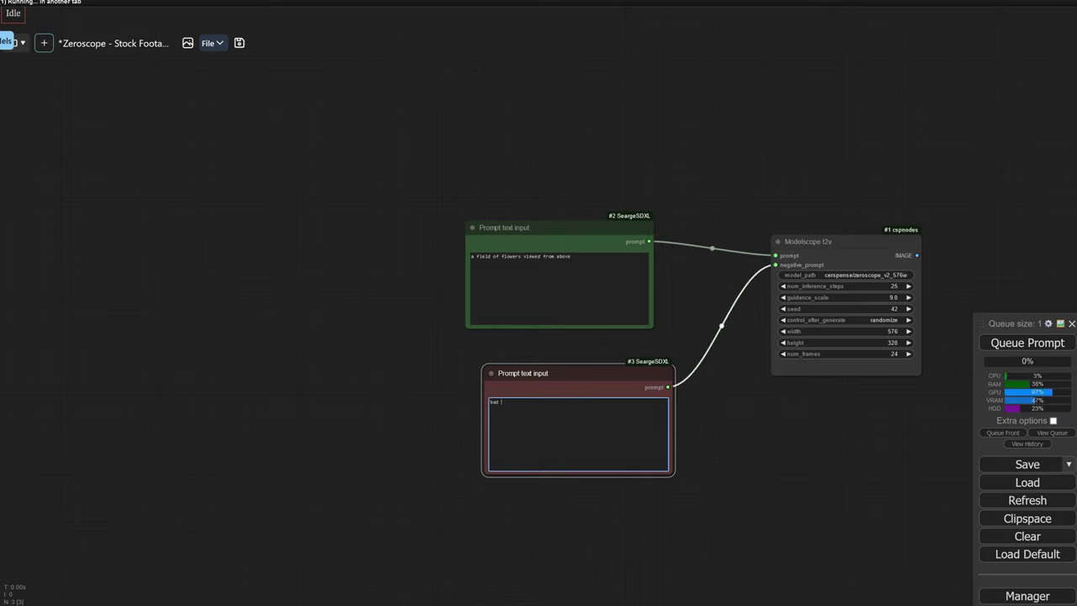
pyautogui.write('quality, illustration, cartoon, cgi, render, illustration, painting, ')
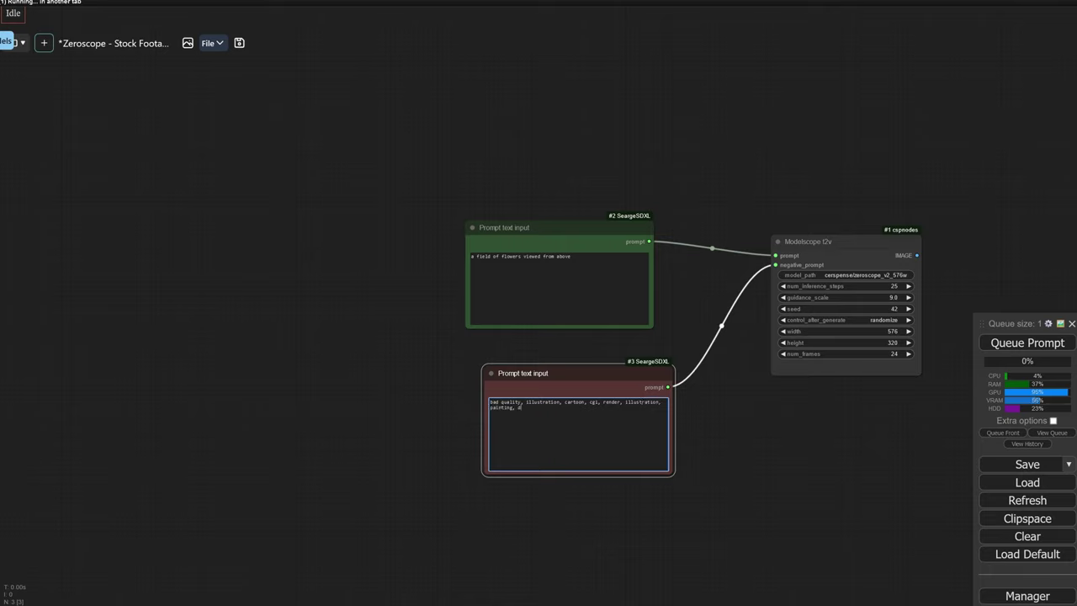
pyautogui.write('drawing')
pyautogui.moveTo(655, 287); pyautogui.dragTo(568, 265)
pyautogui.scroll(2, 568, 265)
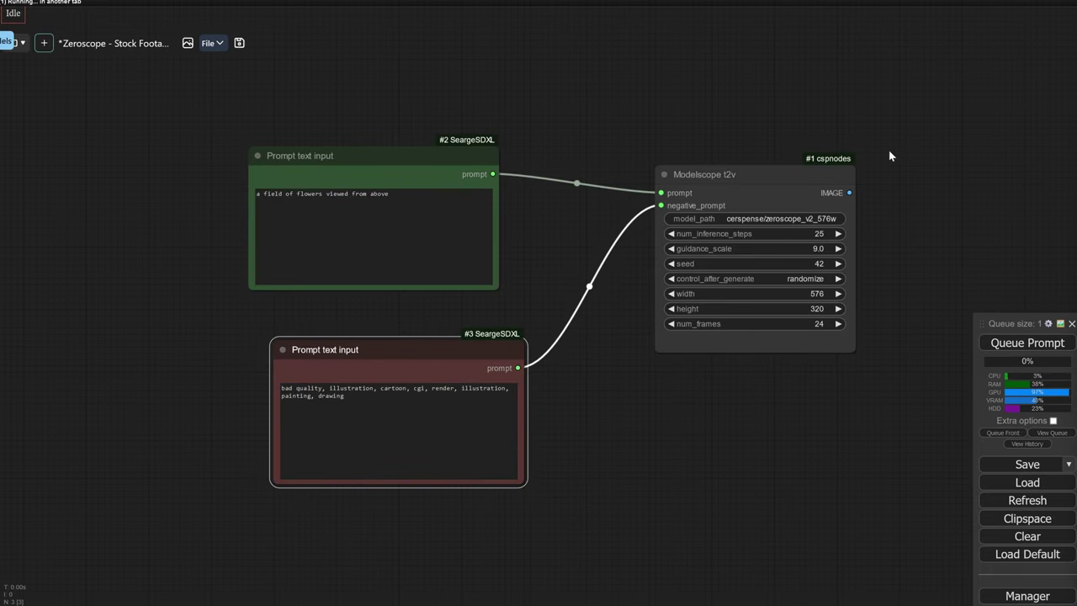
# Add a Video Combine node at 8 fps image/gif, fed by Modelscope t2v's IMAGE output.
pyautogui.moveTo(893, 153); pyautogui.dragTo(652, 153)
pyautogui.doubleClick(796, 181)
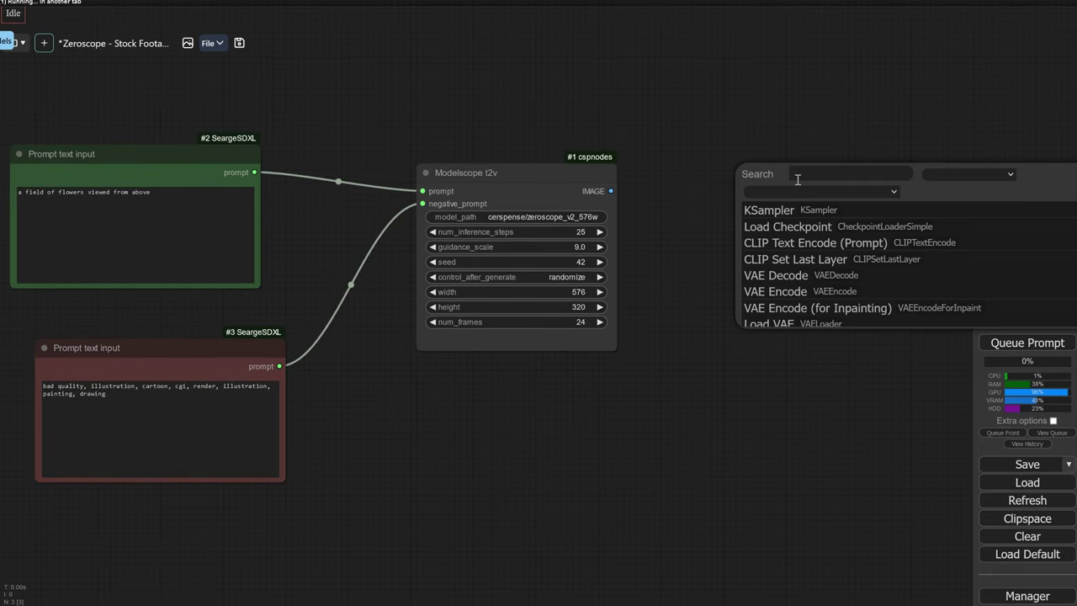
pyautogui.write('video combine')
pyautogui.press('Down')
pyautogui.press('Down')
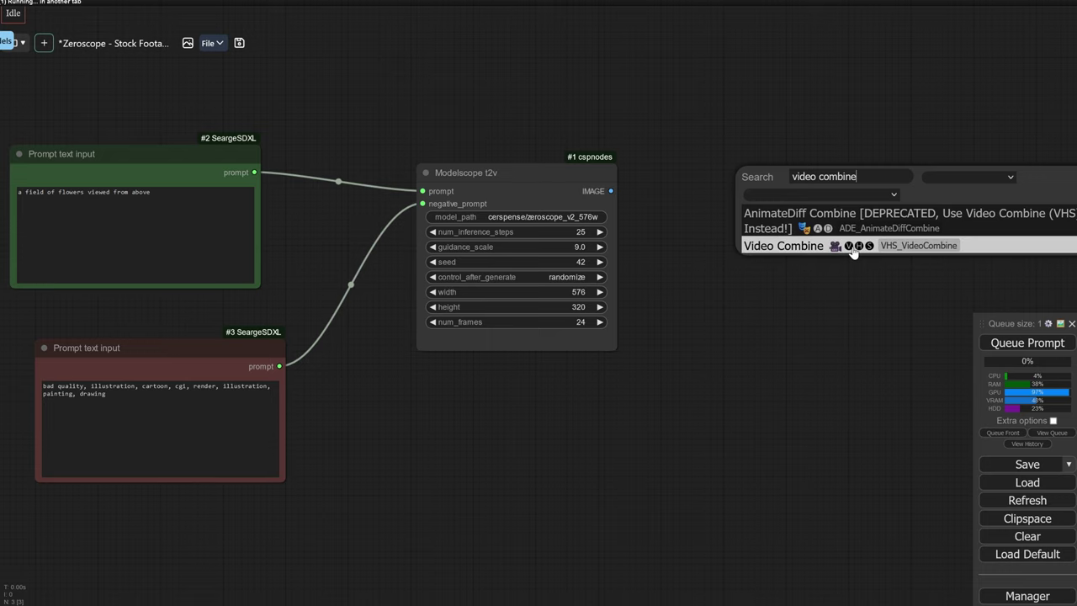
pyautogui.click(951, 251)
pyautogui.moveTo(607, 191); pyautogui.dragTo(803, 190)
pyautogui.moveTo(879, 170); pyautogui.dragTo(727, 169)
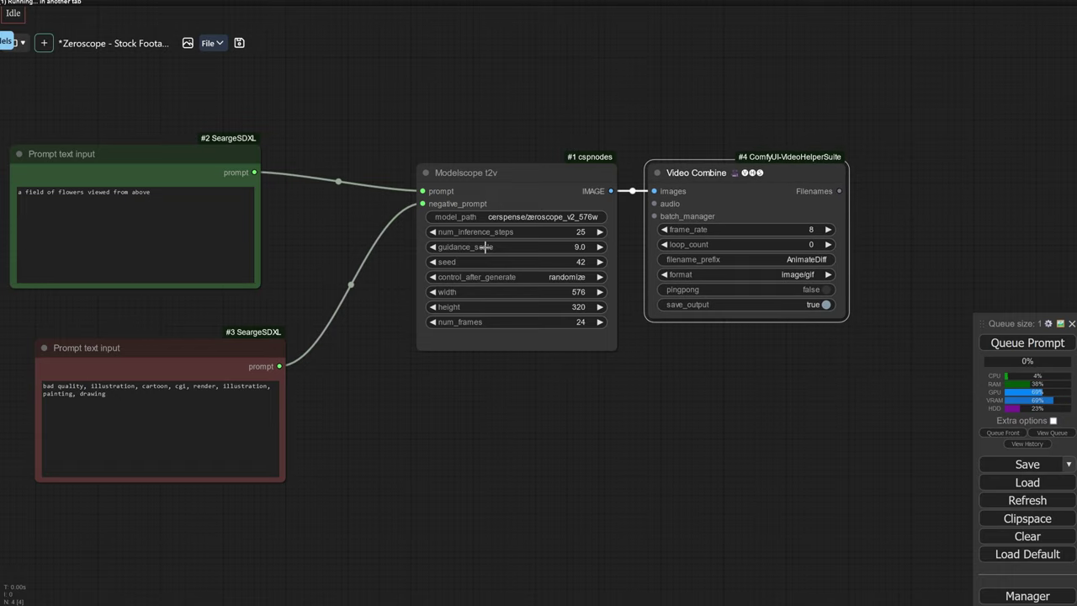
pyautogui.scroll(8, 490, 231)
pyautogui.moveTo(709, 281); pyautogui.dragTo(535, 313)
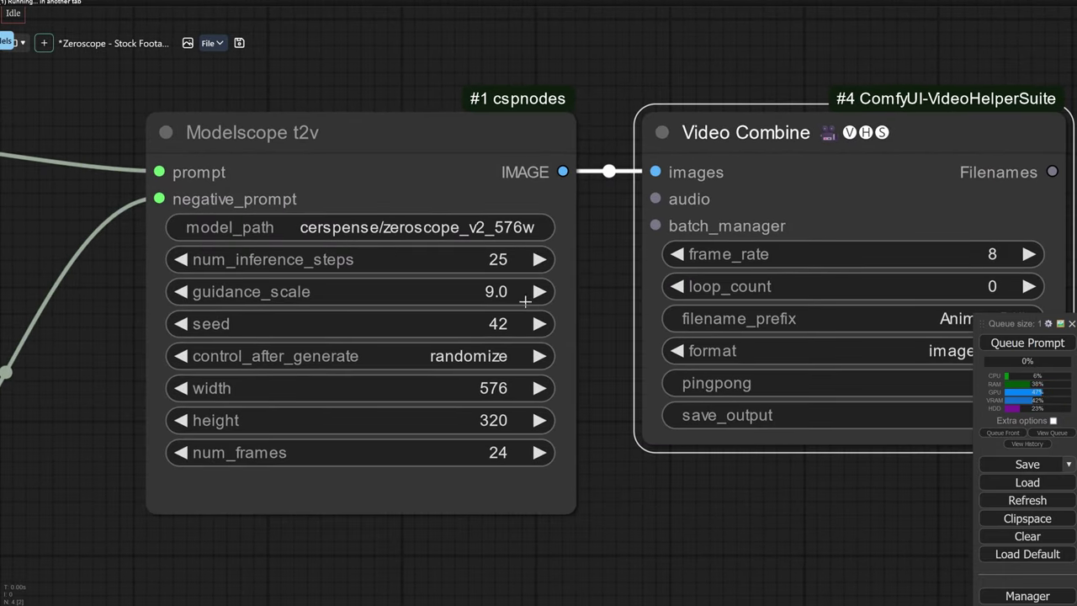
pyautogui.click(246, 265)
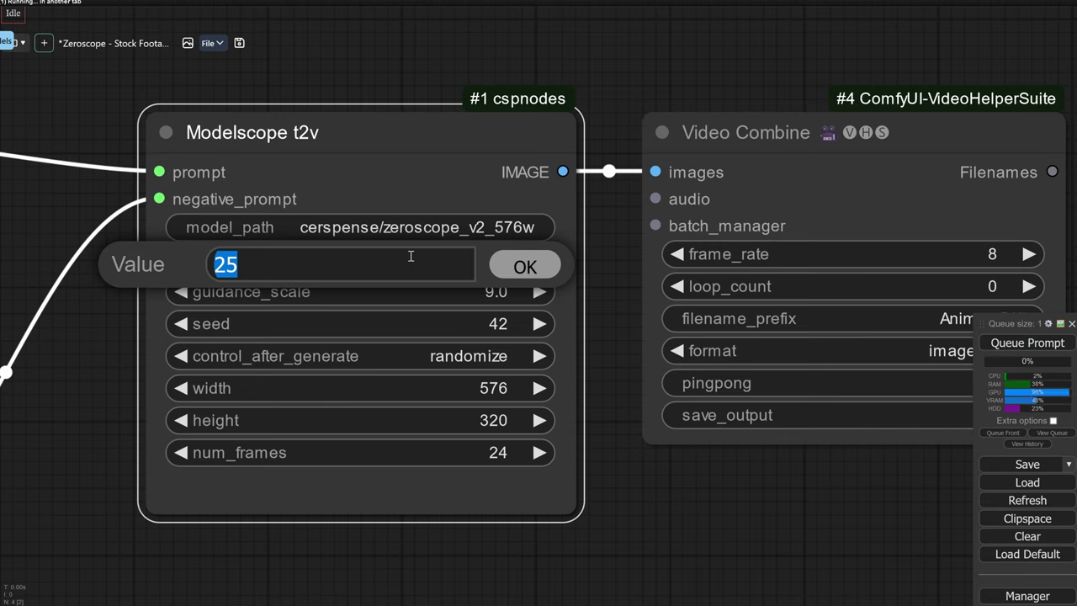
# Enter 30 inference steps, guidance scale 12 and seed 777 on the Modelscope t2v node.
pyautogui.write('30')
pyautogui.press('Return')
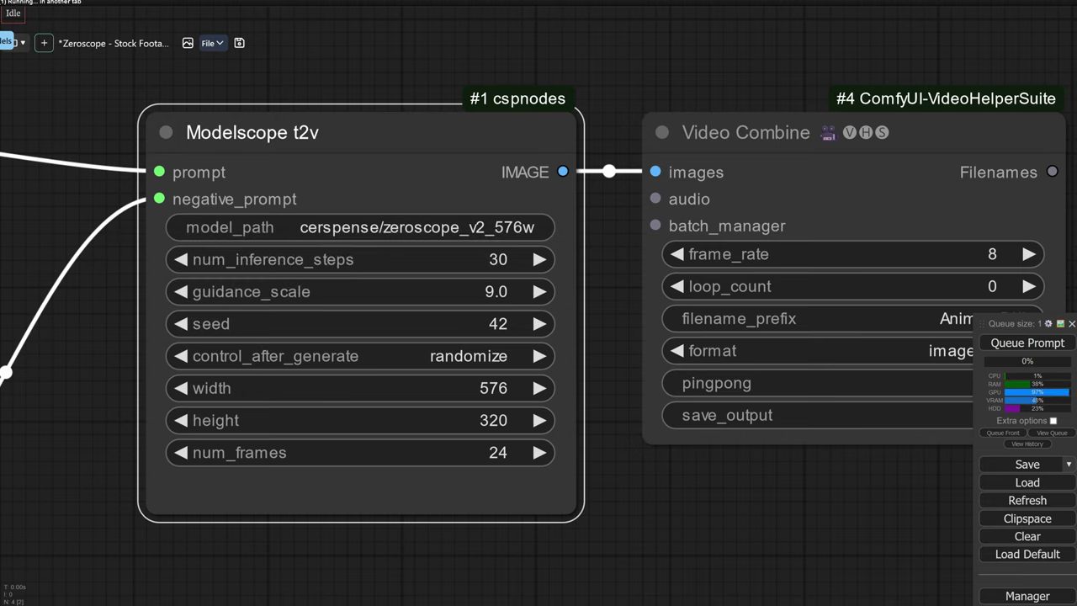
pyautogui.click(412, 293)
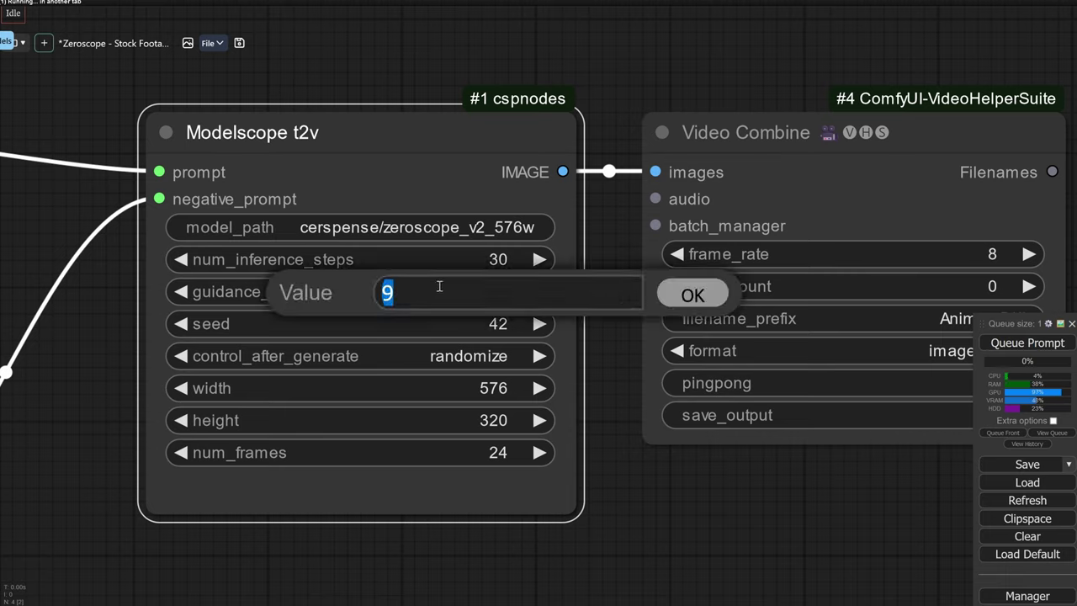
pyautogui.press('Return')
pyautogui.click(368, 325)
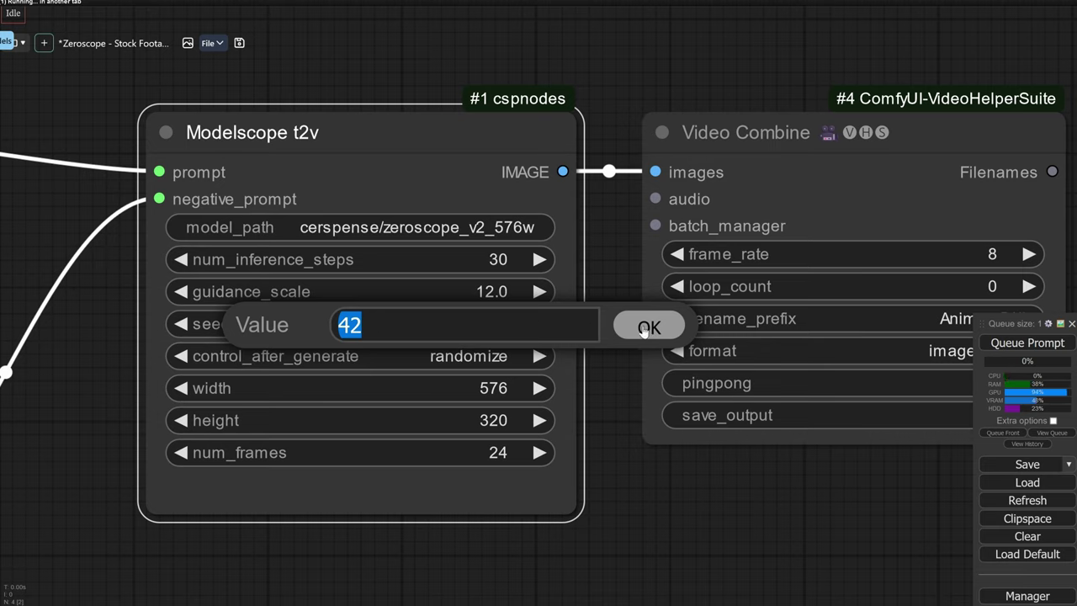
pyautogui.write('777')
pyautogui.press('Return')
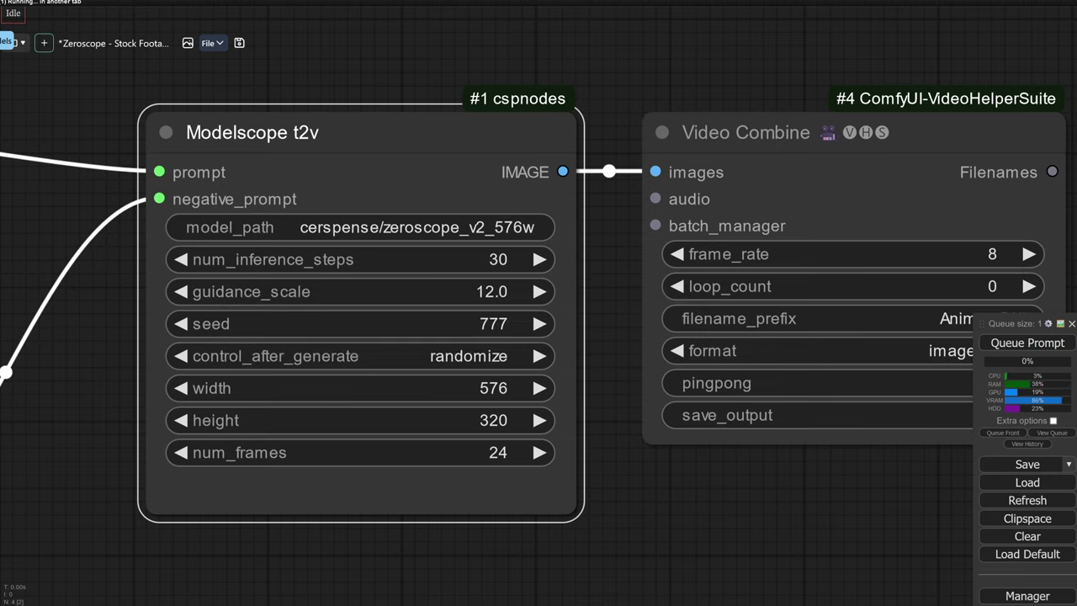
pyautogui.click(476, 357)
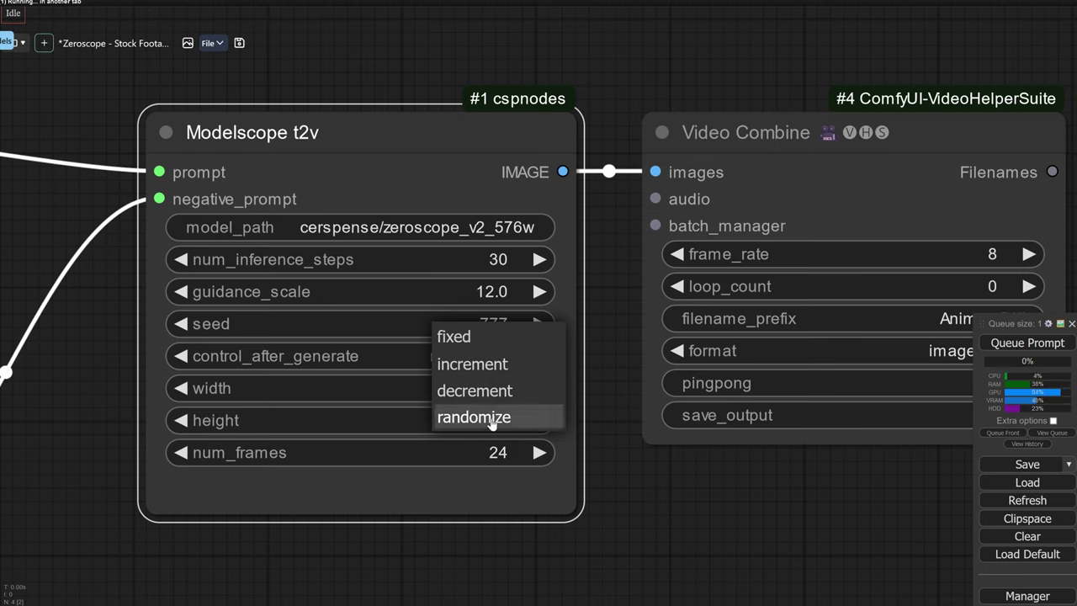
pyautogui.click(490, 421)
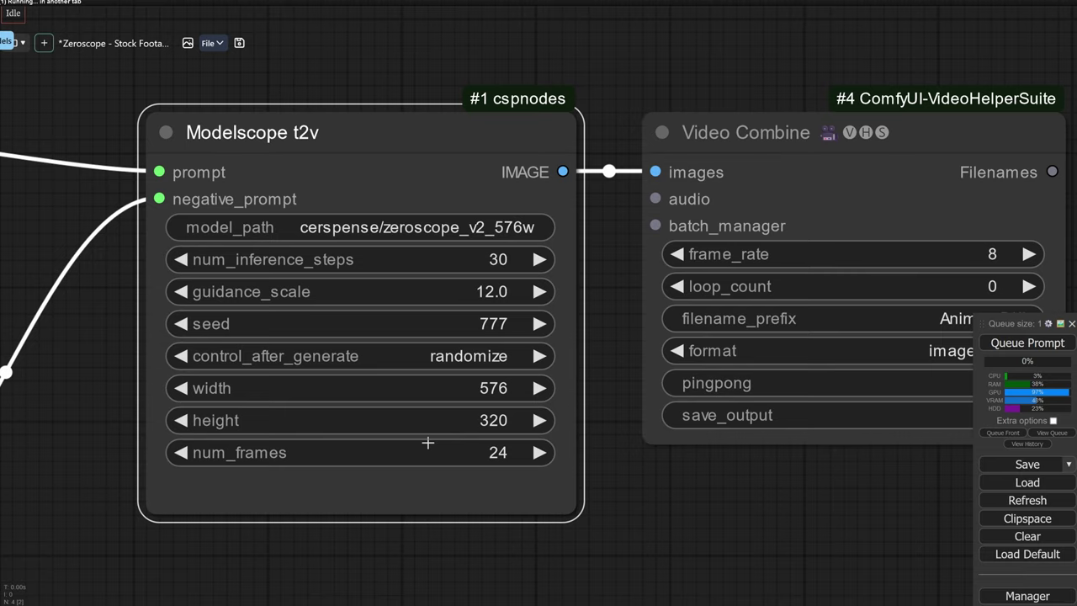
pyautogui.click(485, 453)
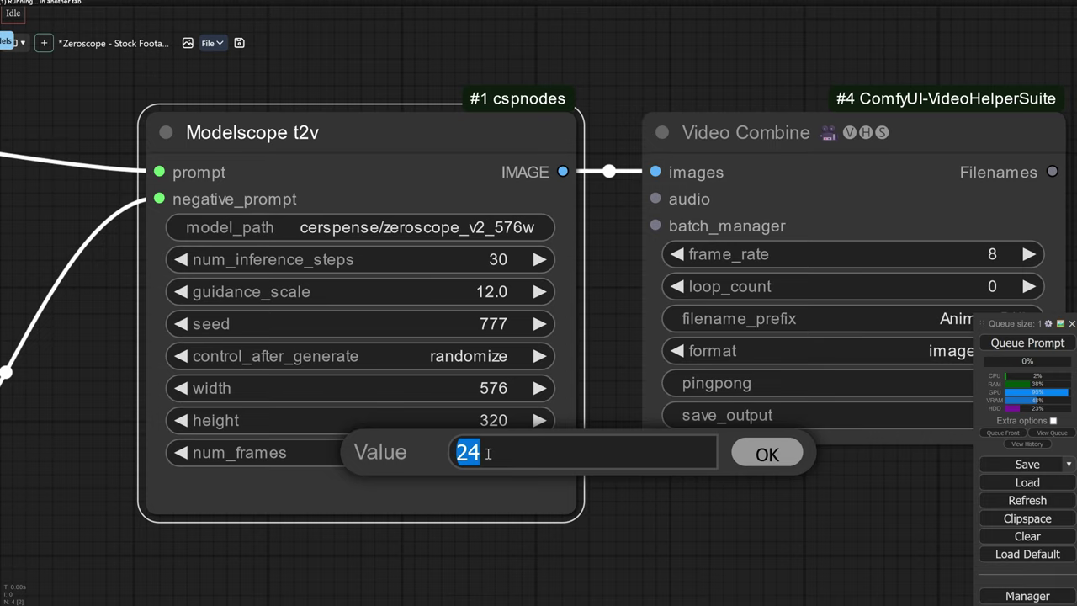
pyautogui.press('Return')
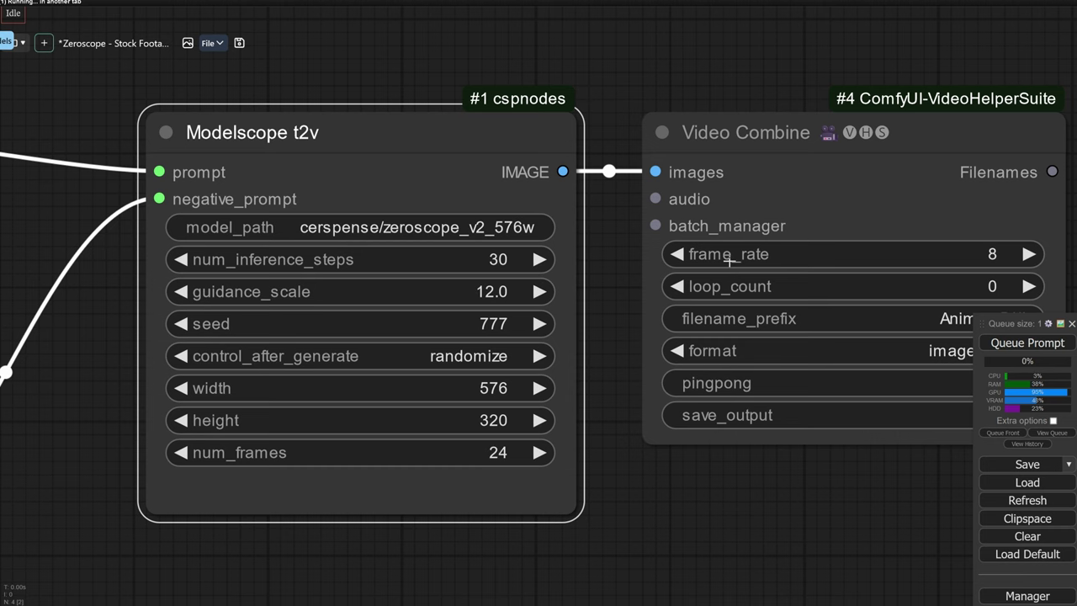
# Set Video Combine's frame rate to 24 and its format to video/h264-mp4.
pyautogui.scroll(-4, 565, 253)
pyautogui.scroll(6, 534, 267)
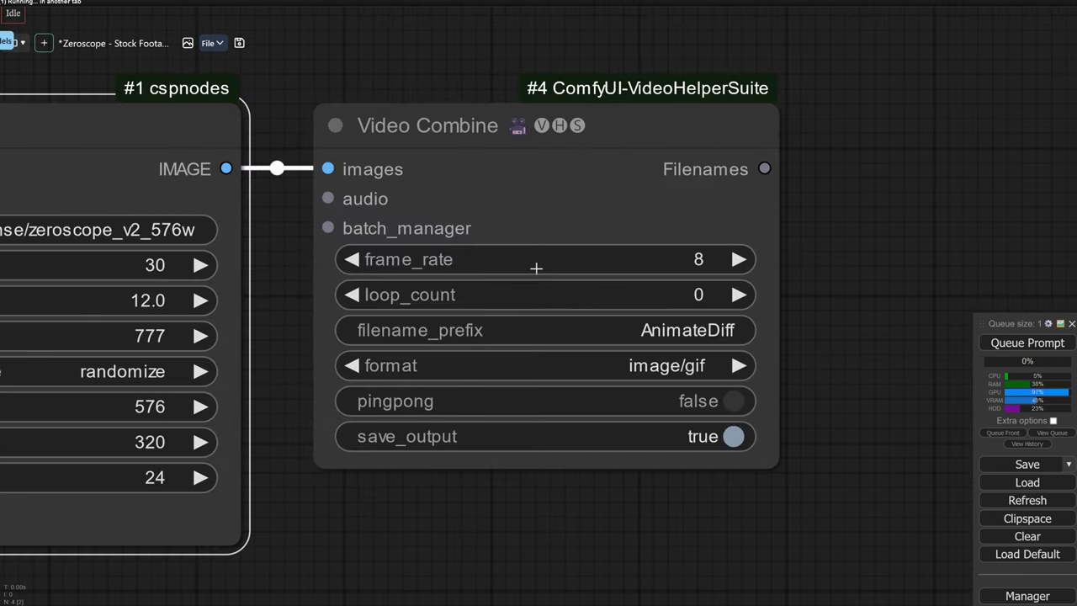
pyautogui.click(537, 267)
pyautogui.write('24')
pyautogui.press('Return')
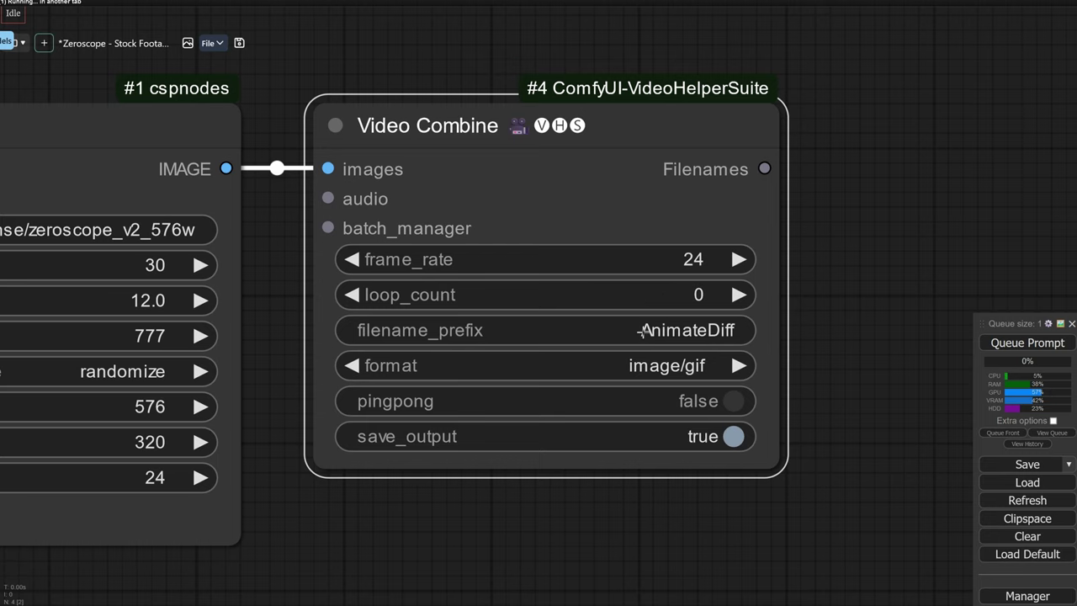
pyautogui.click(646, 358)
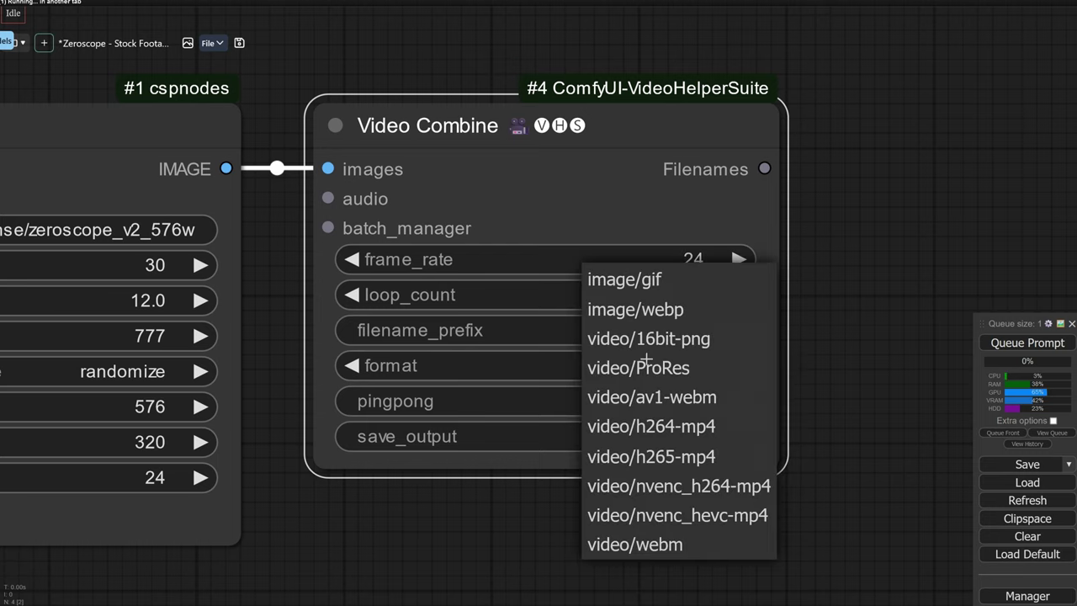
pyautogui.click(677, 429)
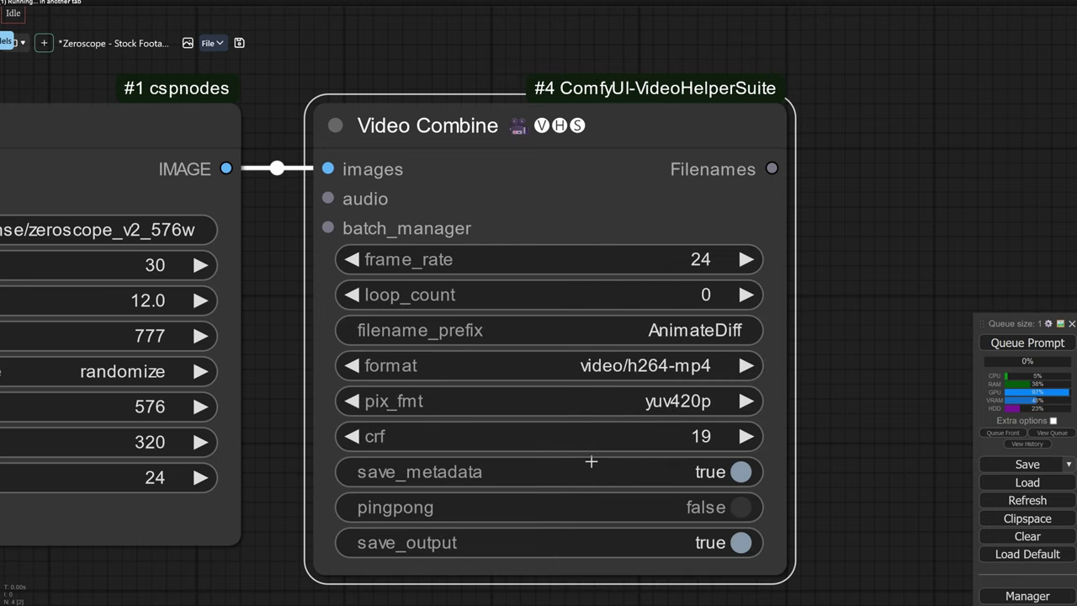
# Set crf to 4 and the filename prefix to zeroscope_stage1_.
pyautogui.click(647, 436)
pyautogui.write('4')
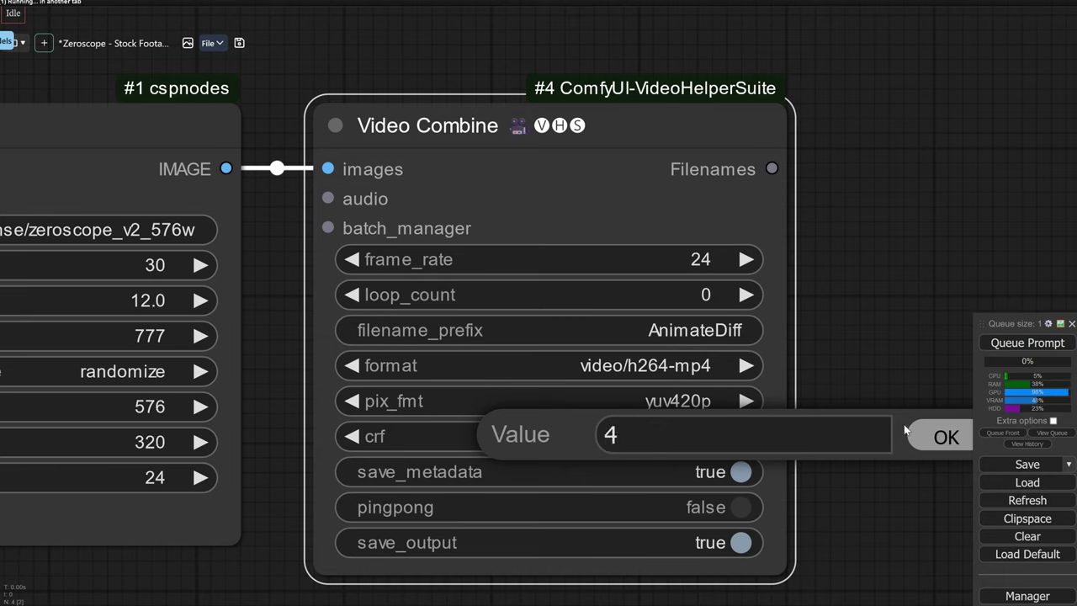
pyautogui.click(932, 437)
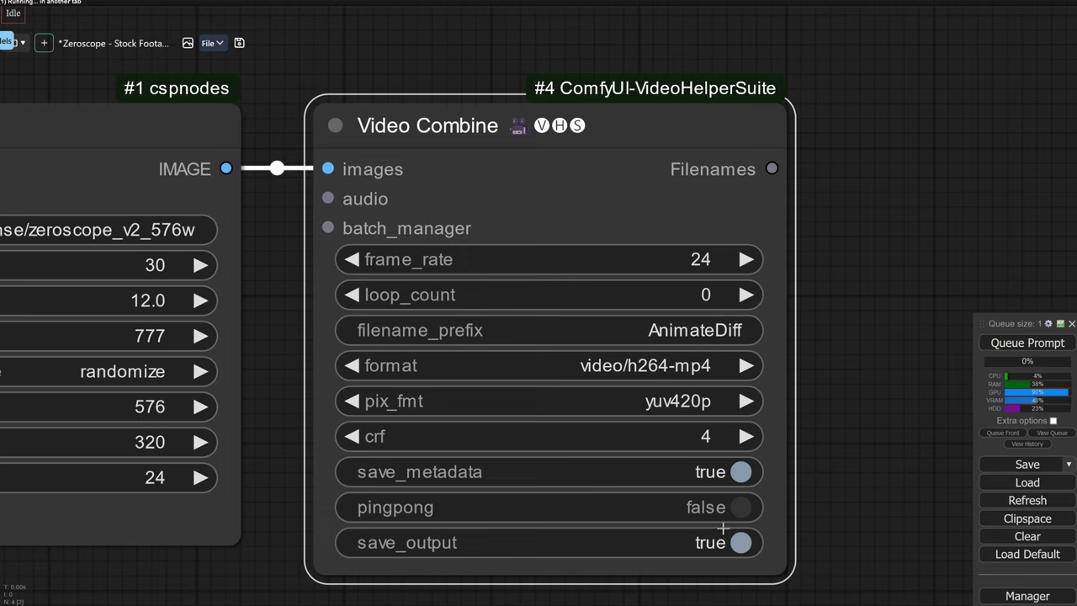
pyautogui.click(695, 330)
pyautogui.write('z')
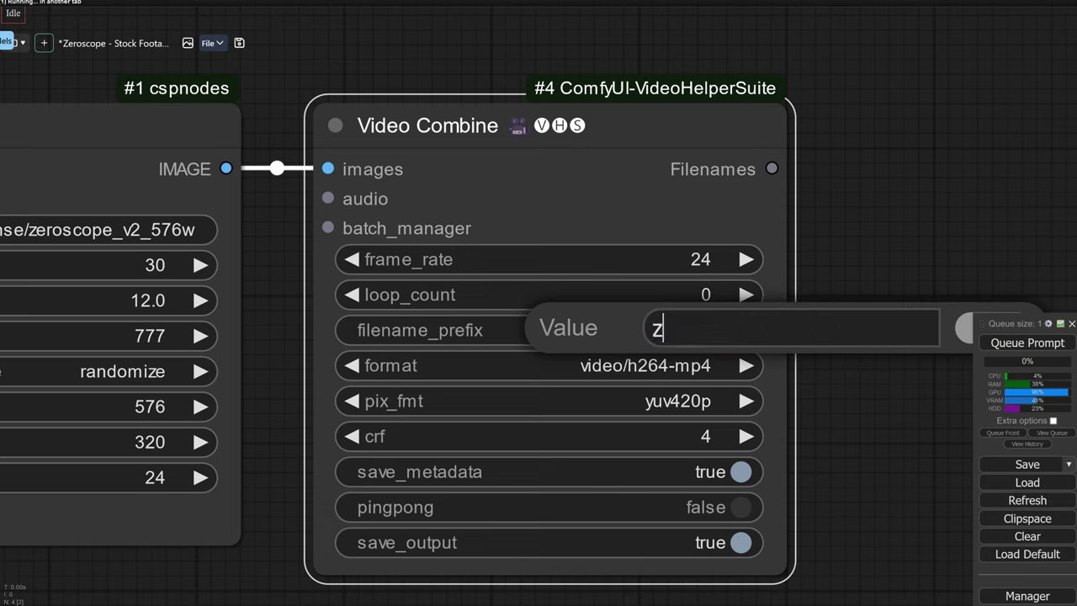
pyautogui.write('eroscope_')
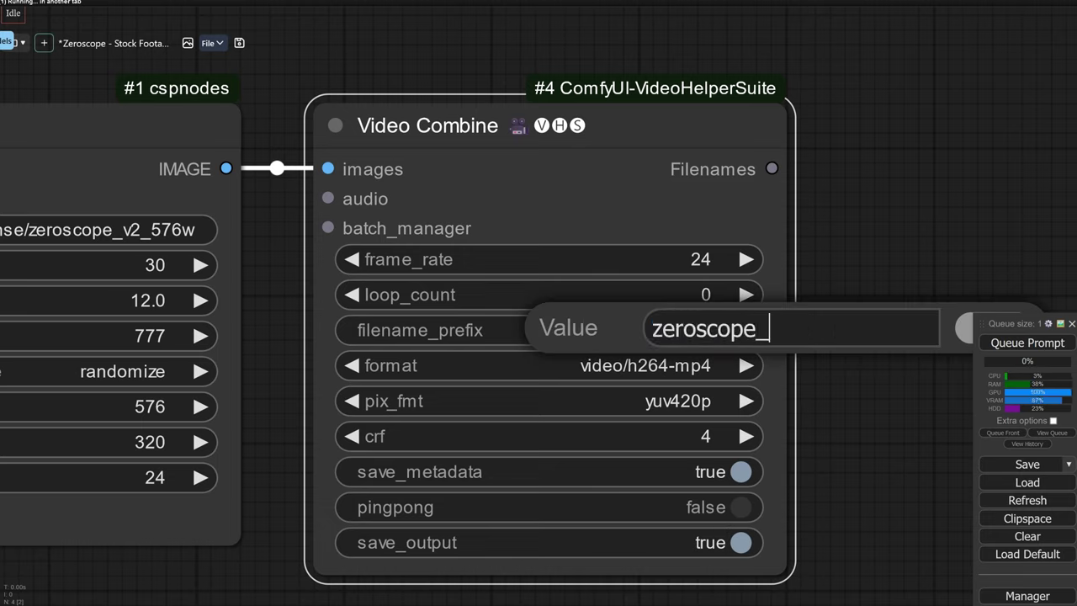
pyautogui.write('stage1_')
pyautogui.press('BackSpace')
pyautogui.write('1_')
pyautogui.click(962, 333)
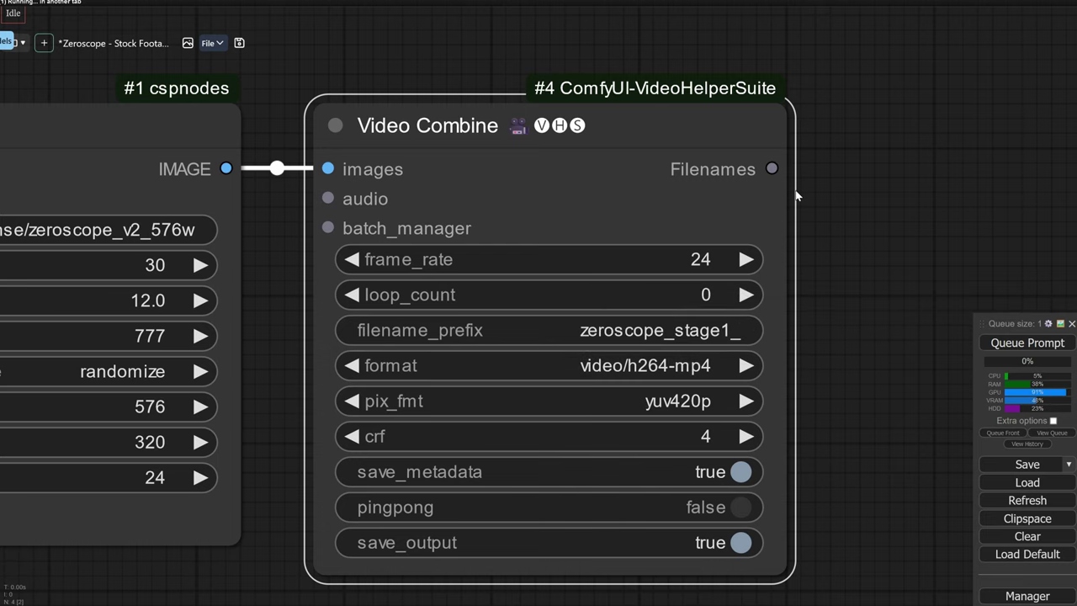
# Enlarge the Video Combine node for a bigger video preview.
pyautogui.scroll(-5, 796, 195)
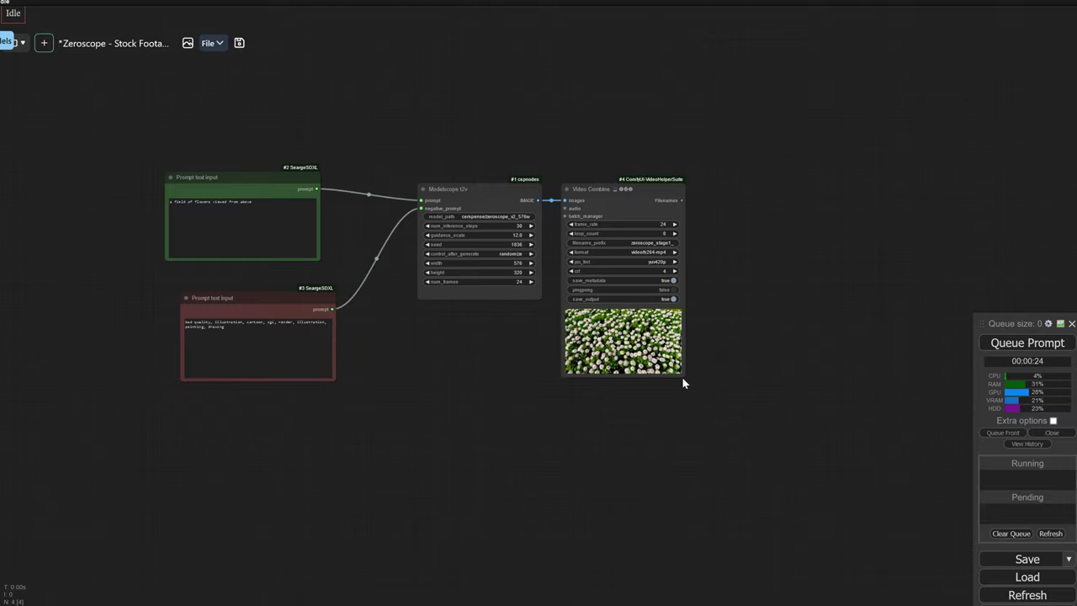
pyautogui.moveTo(684, 384); pyautogui.dragTo(980, 599)
pyautogui.scroll(3, 775, 444)
pyautogui.moveTo(775, 444); pyautogui.dragTo(592, 362)
# Insert 'multi-colored' before 'flowers' in the green positive prompt.
pyautogui.scroll(5, 593, 361)
pyautogui.scroll(-6, 629, 357)
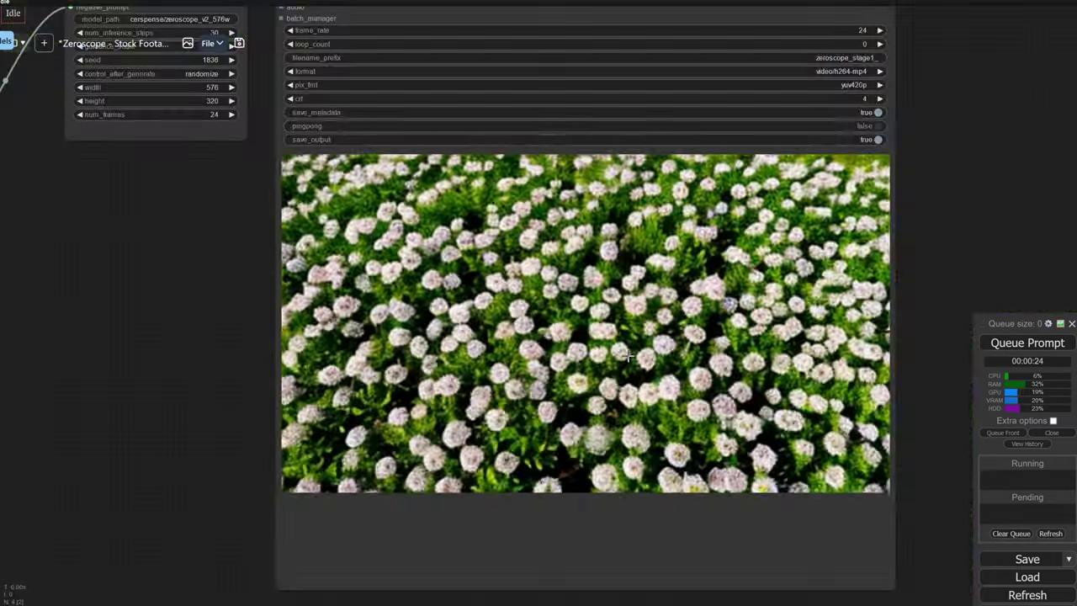
pyautogui.scroll(-6, 629, 357)
pyautogui.moveTo(296, 177); pyautogui.dragTo(378, 185)
pyautogui.scroll(10, 378, 186)
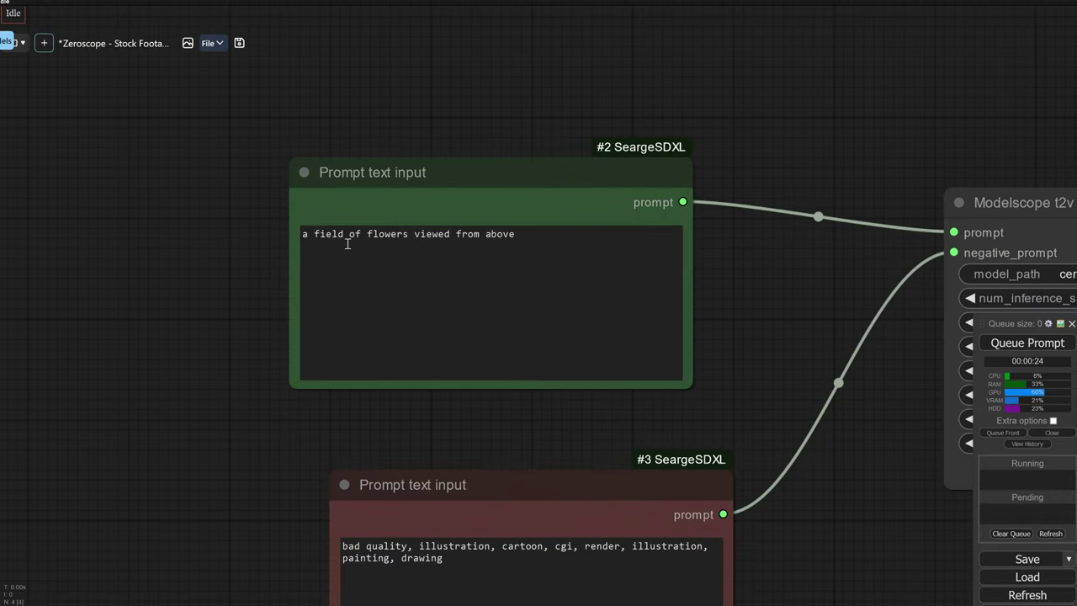
pyautogui.click(367, 238)
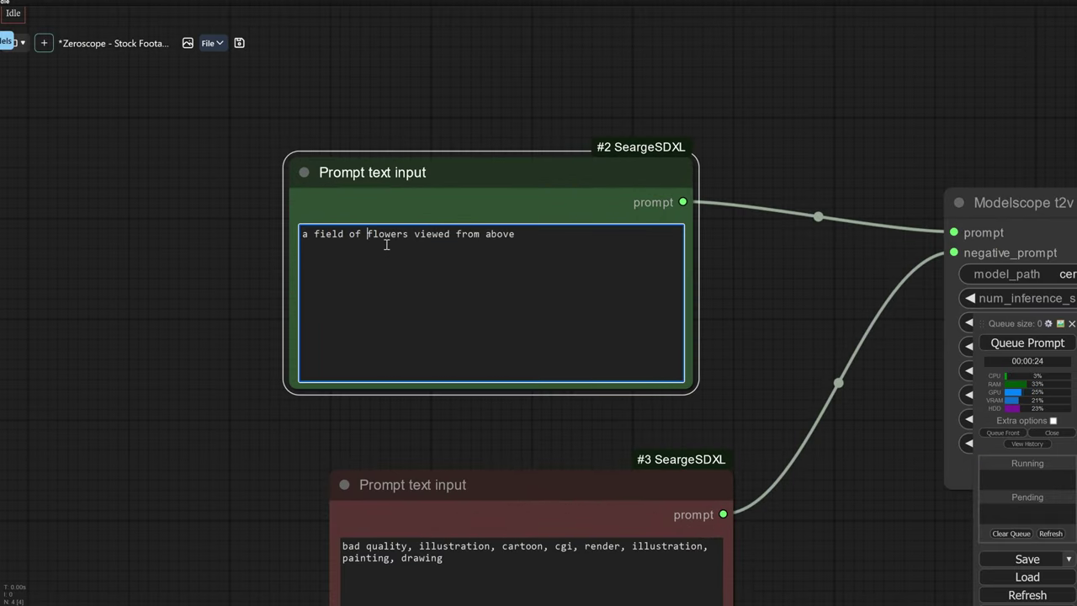
pyautogui.write('multi-c')
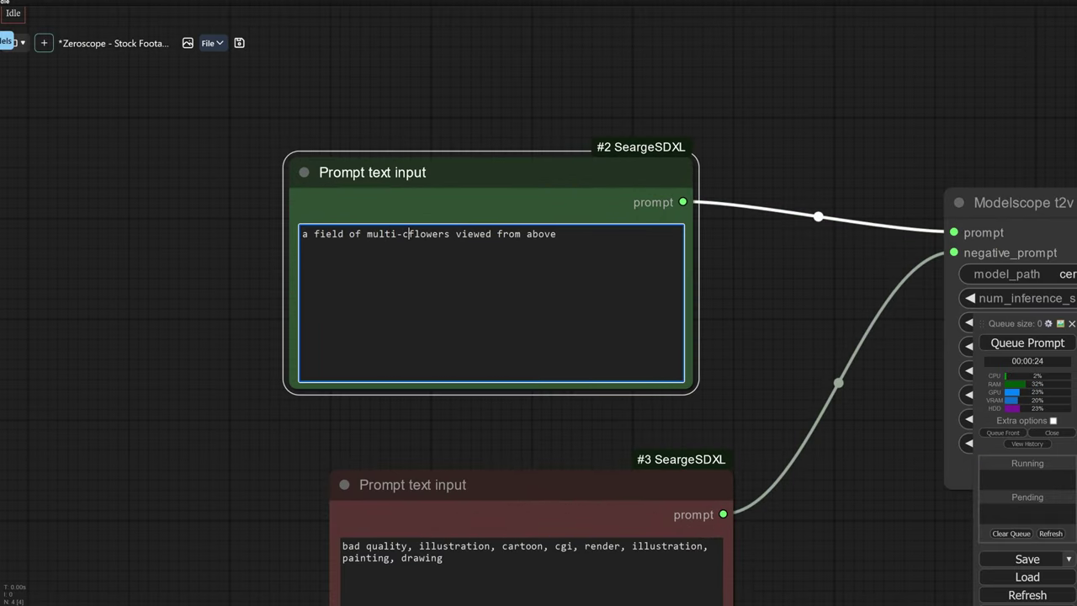
pyautogui.write('olored')
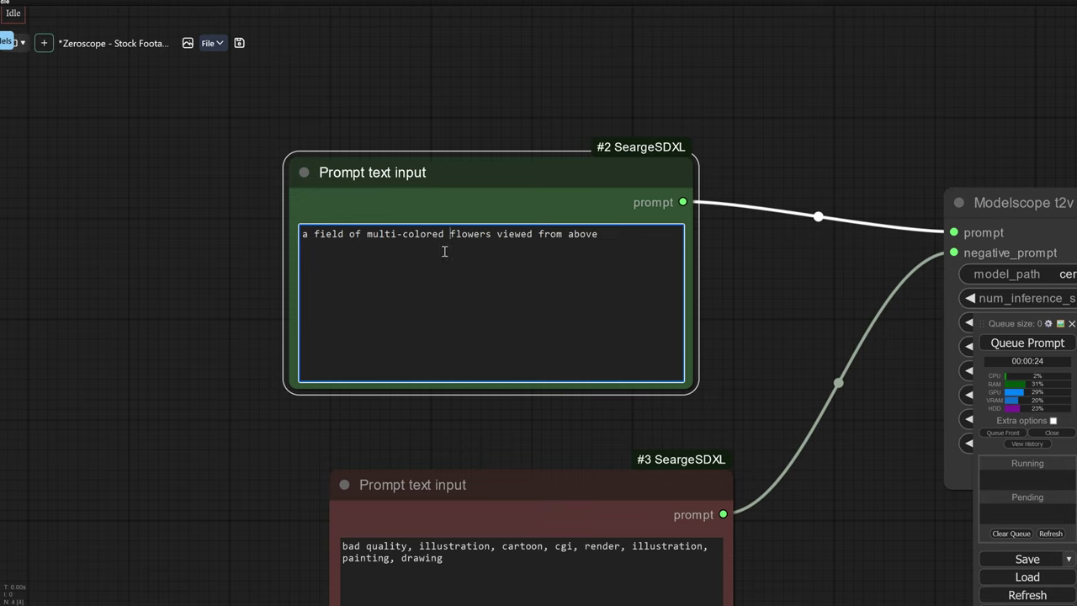
# Queue the edited prompt and pan around to review the new flower-field clip.
pyautogui.click(1011, 345)
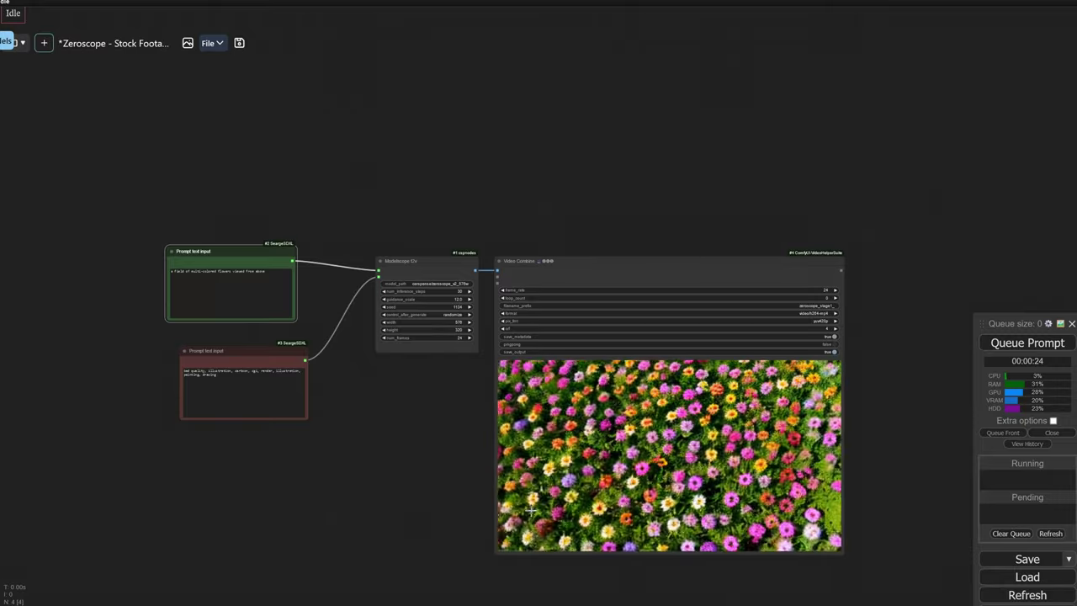
pyautogui.scroll(8, 661, 448)
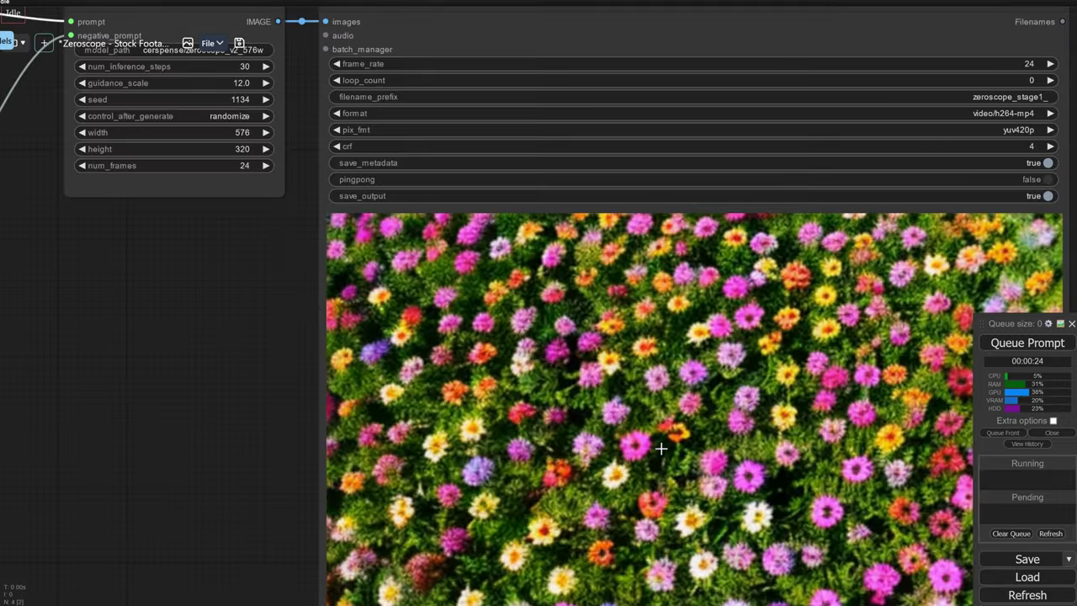
pyautogui.scroll(-6, 661, 448)
pyautogui.scroll(4, 808, 362)
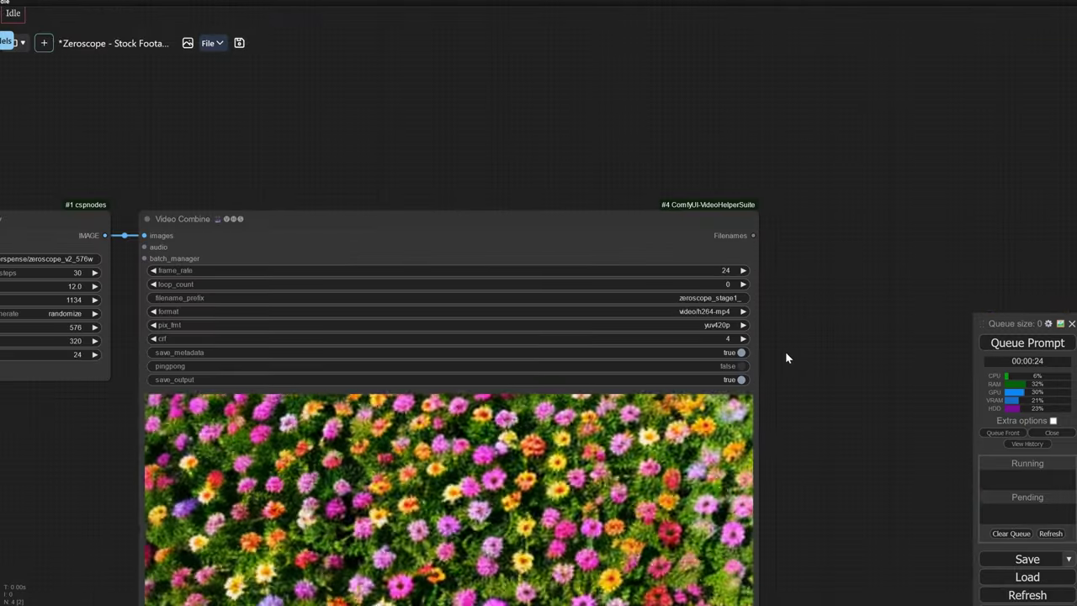
pyautogui.moveTo(786, 357); pyautogui.dragTo(857, 328)
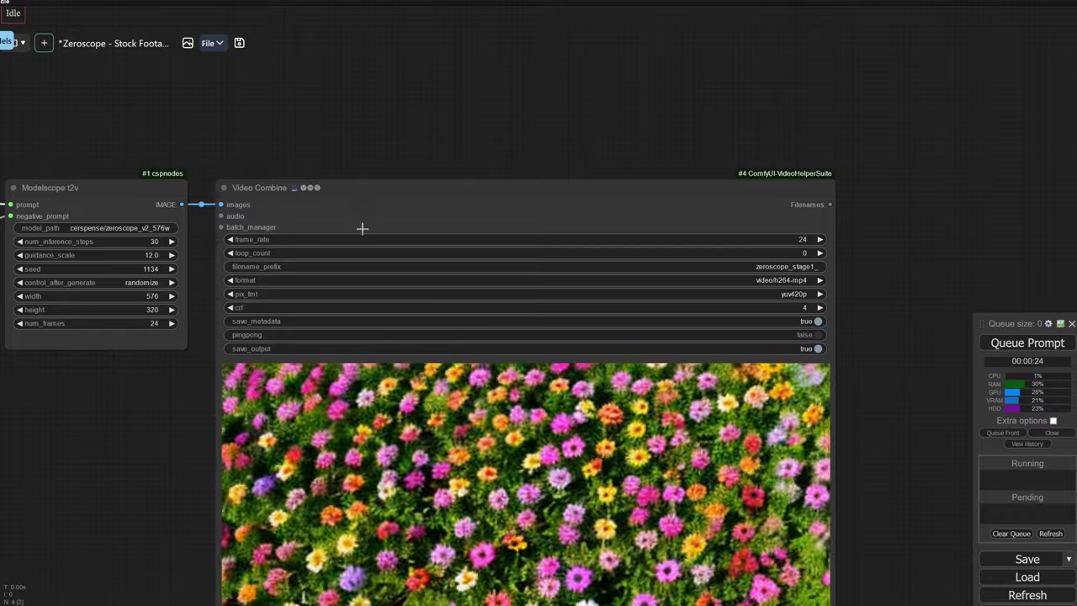
pyautogui.moveTo(909, 241); pyautogui.dragTo(506, 197)
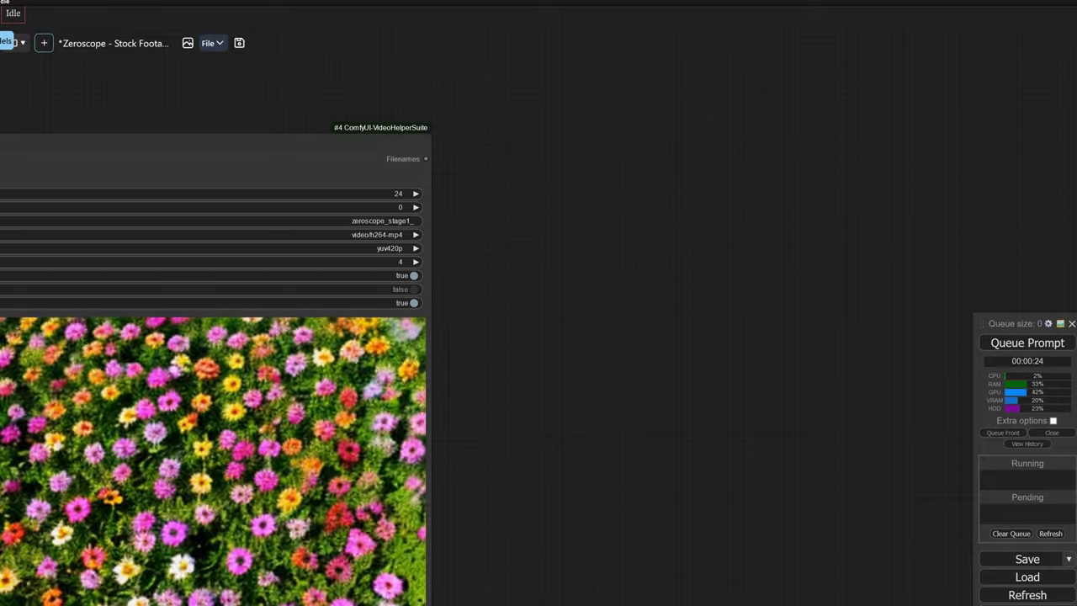
# Search 'modelsc' and place a Modelscope v2v node right of Video Combine.
pyautogui.doubleClick(564, 187)
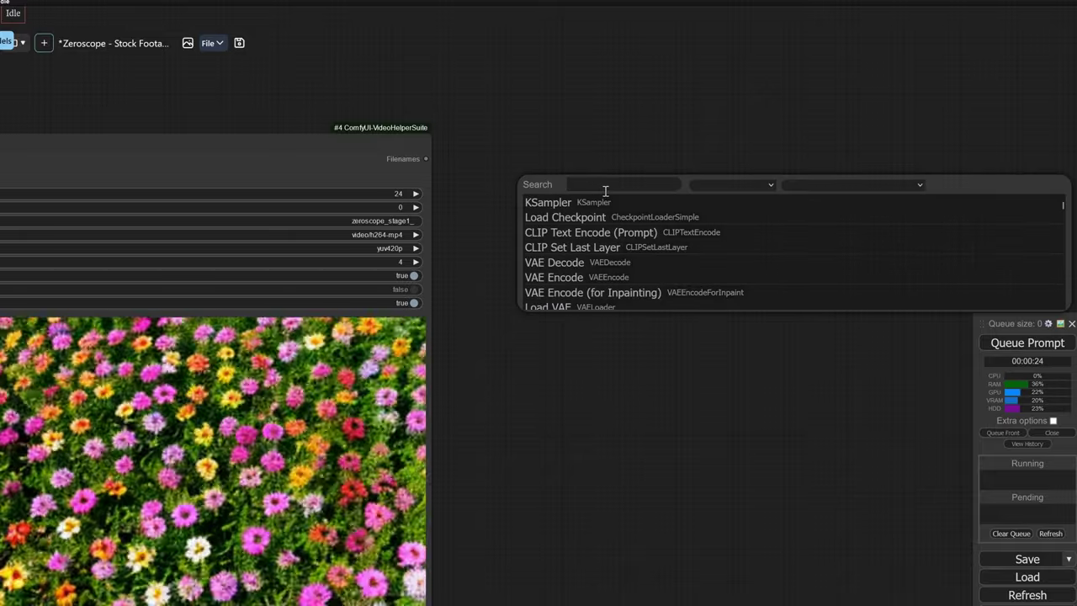
pyautogui.write('mod')
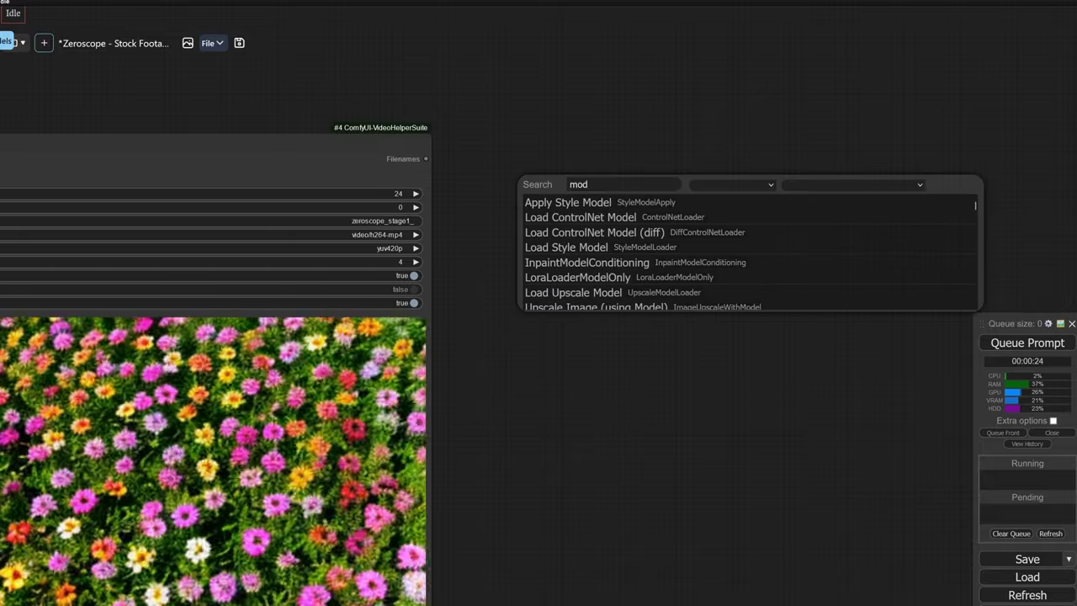
pyautogui.write('elsc')
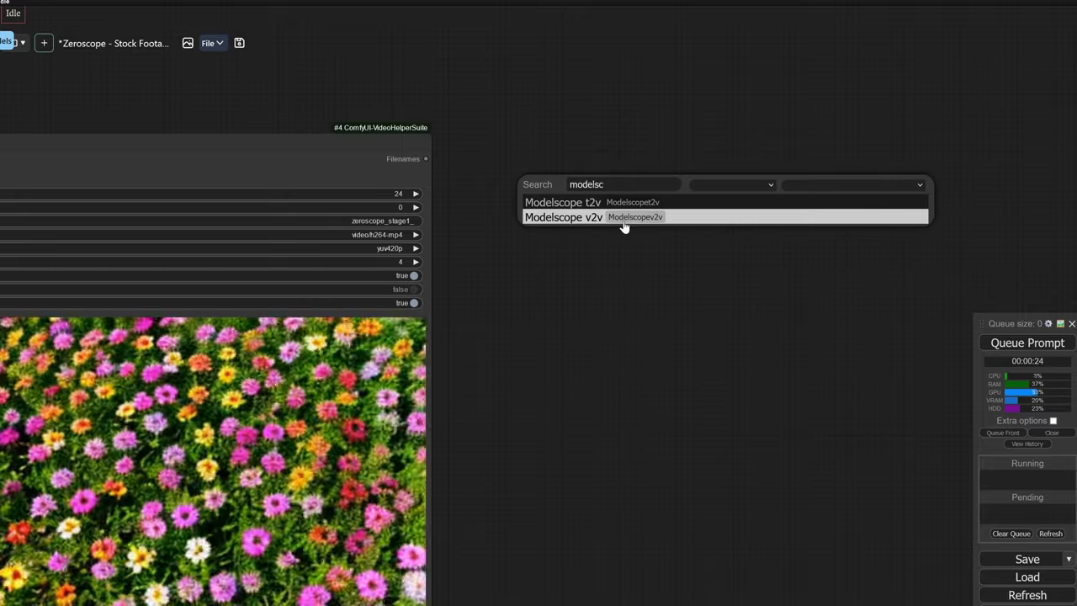
pyautogui.click(623, 221)
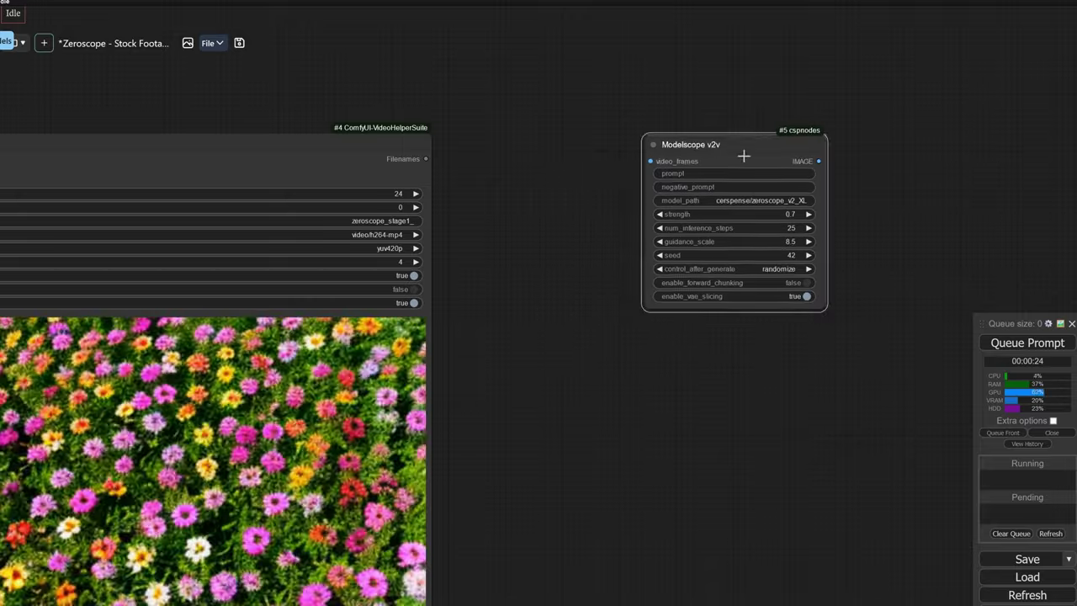
pyautogui.scroll(1, 567, 205)
pyautogui.scroll(3, 717, 185)
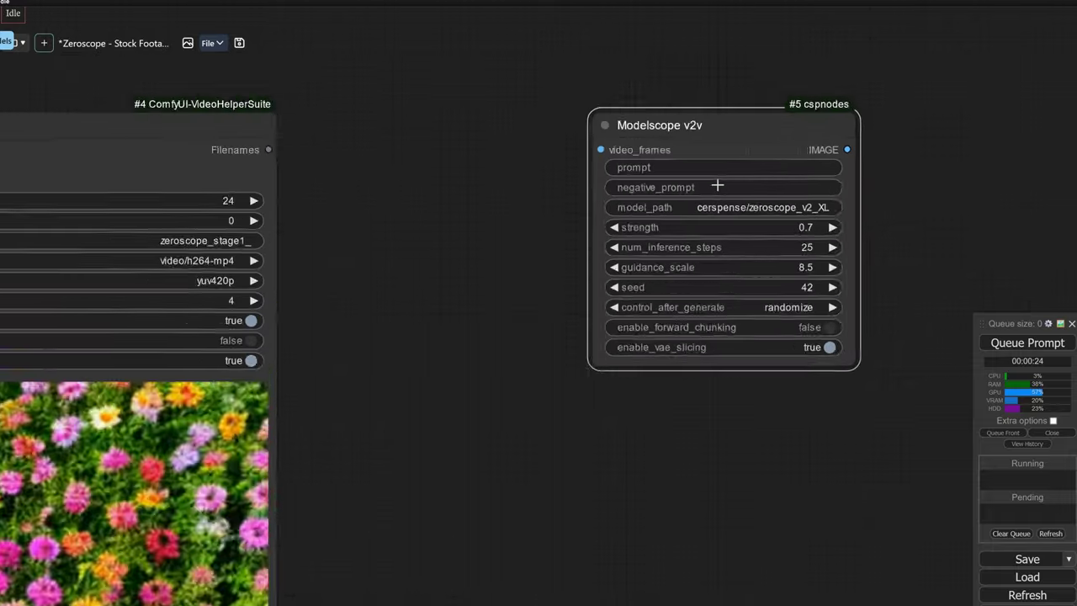
pyautogui.scroll(5, 717, 185)
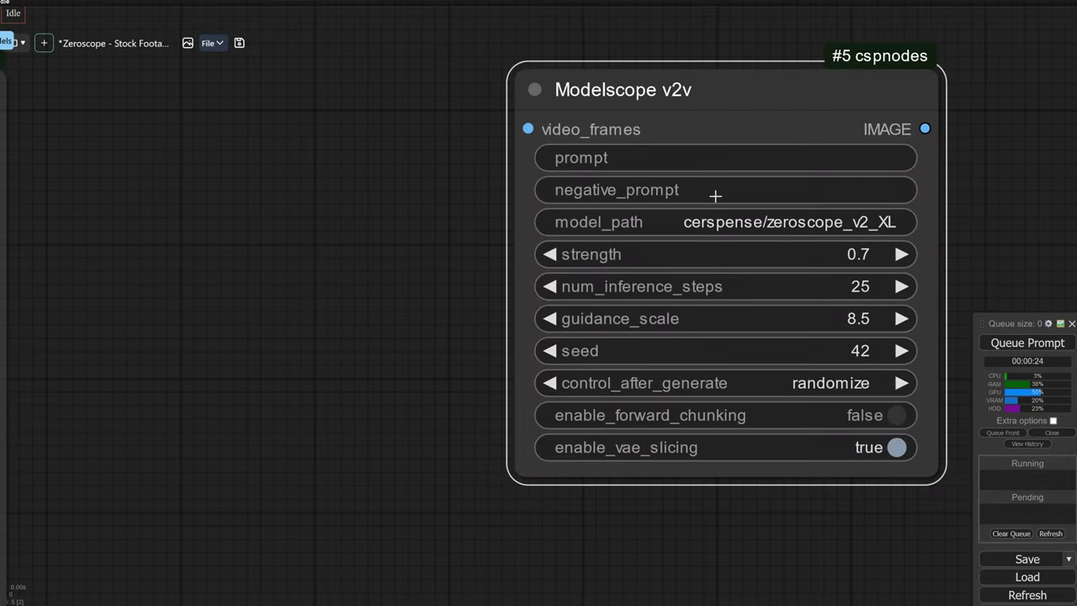
pyautogui.scroll(-10, 463, 262)
pyautogui.scroll(-5, 419, 362)
pyautogui.moveTo(418, 371); pyautogui.dragTo(635, 348)
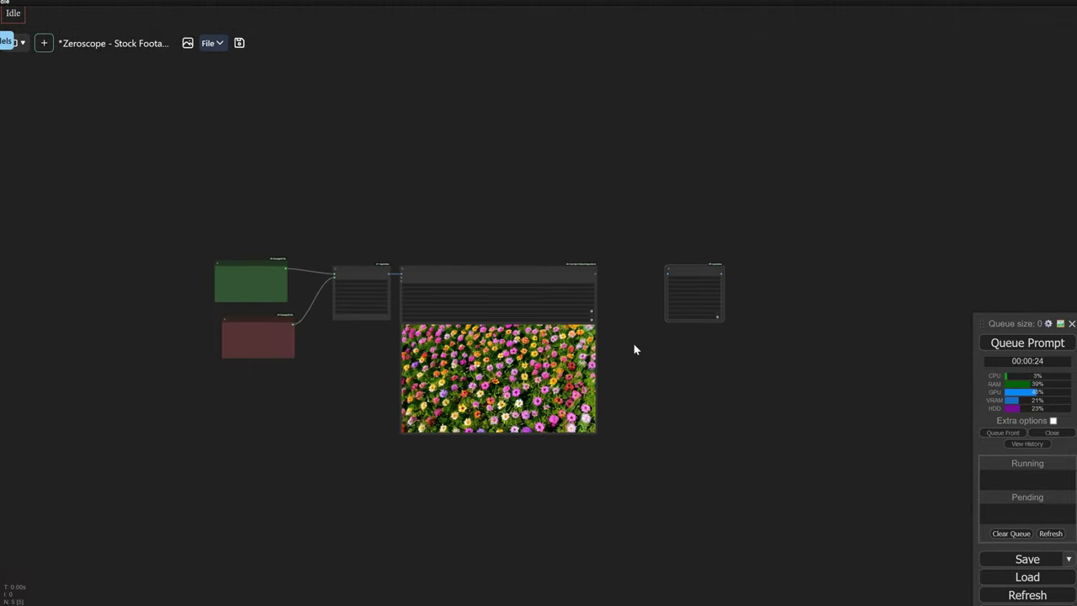
pyautogui.scroll(5, 294, 274)
pyautogui.scroll(5, 286, 280)
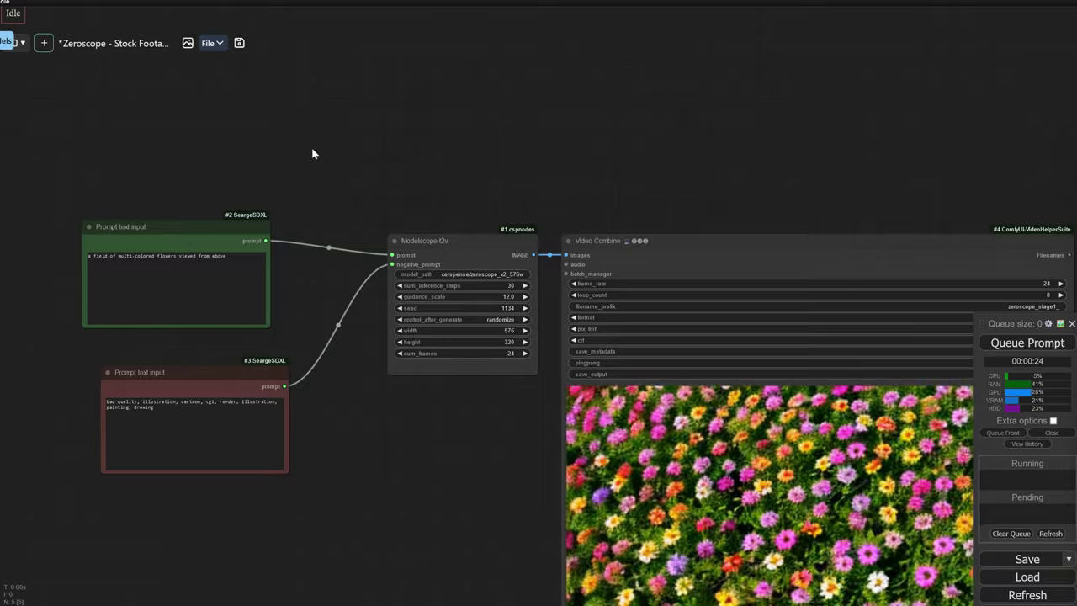
# Add a Reroute (rgthree) node above the prompt and Modelscope t2v nodes.
pyautogui.doubleClick(312, 147)
pyautogui.write('re')
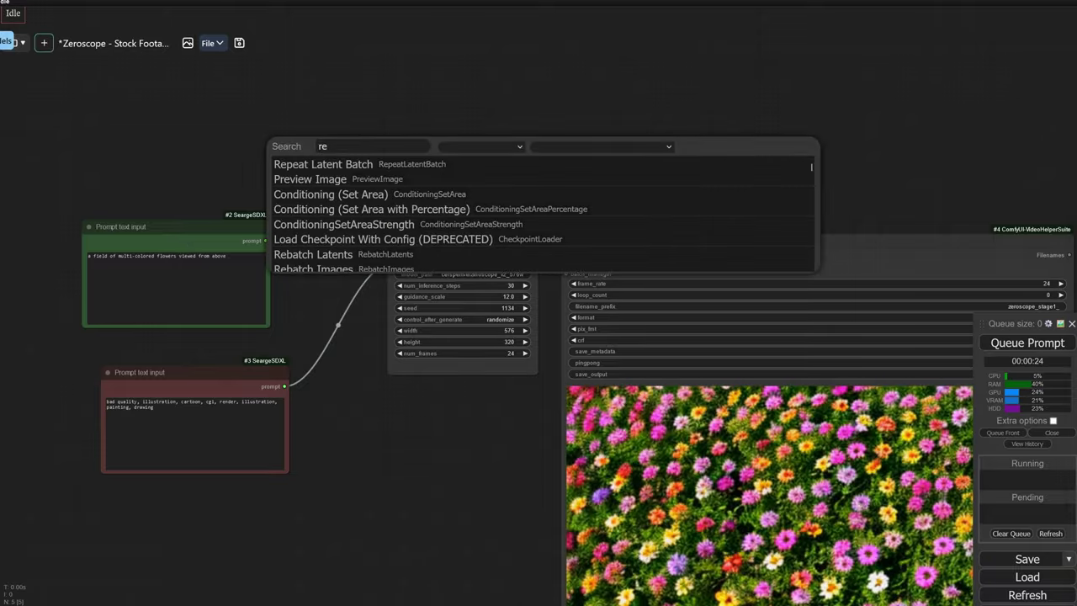
pyautogui.write('rou')
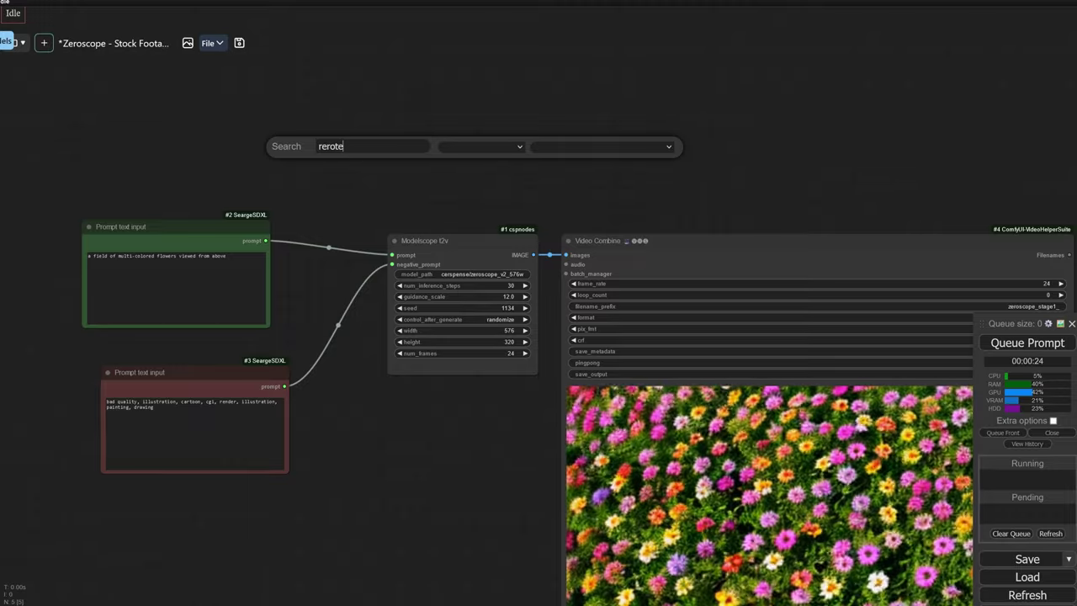
pyautogui.press('BackSpace')
pyautogui.write('u')
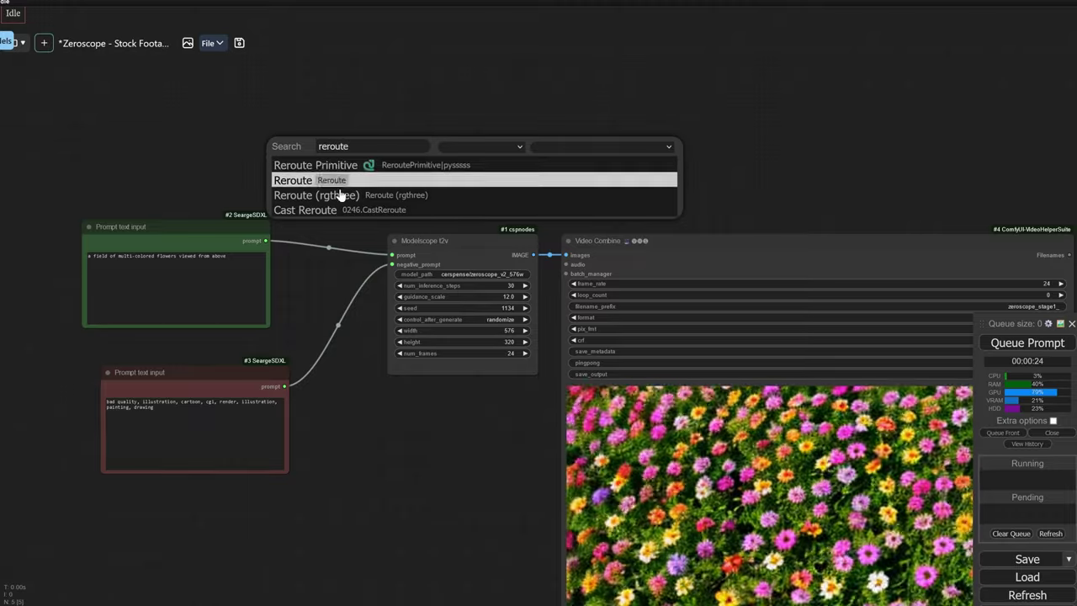
pyautogui.click(377, 194)
# Edit the reroute's title and enable Allow Resizing on it.
pyautogui.rightClick(321, 156)
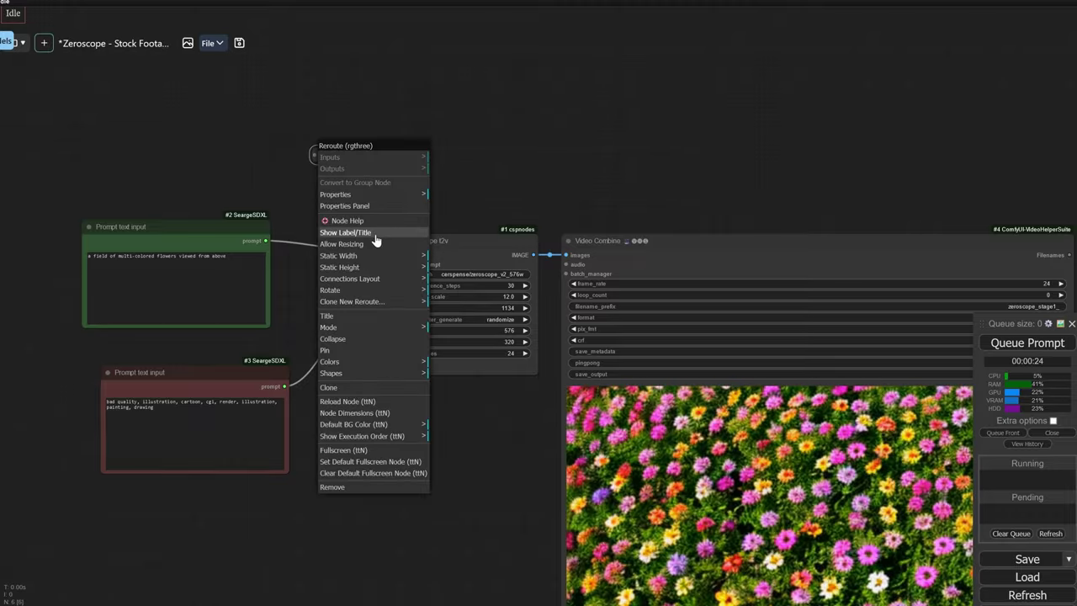
pyautogui.rightClick(323, 157)
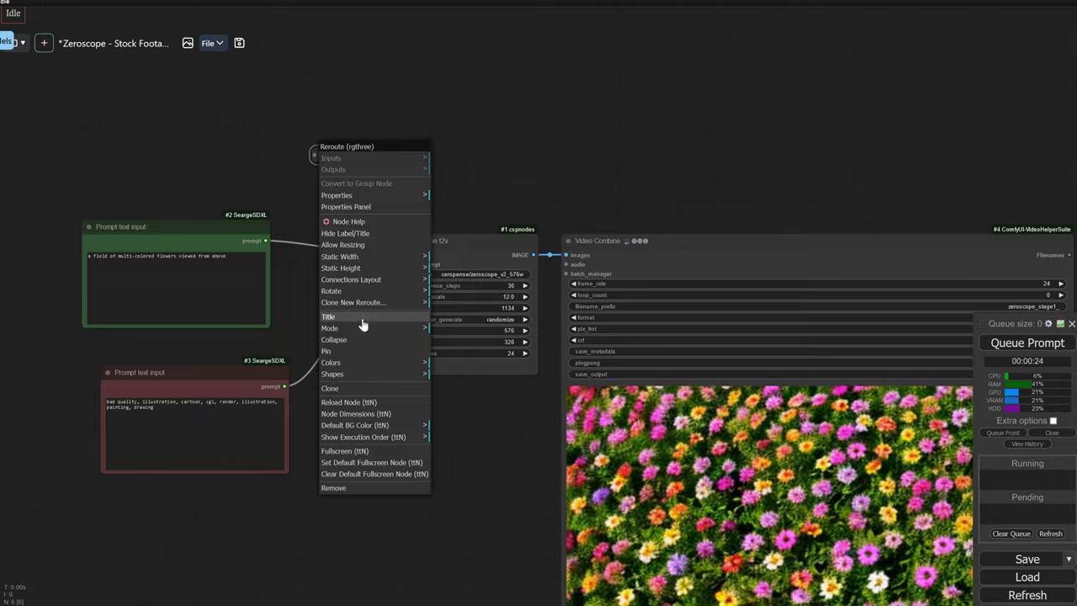
pyautogui.click(360, 317)
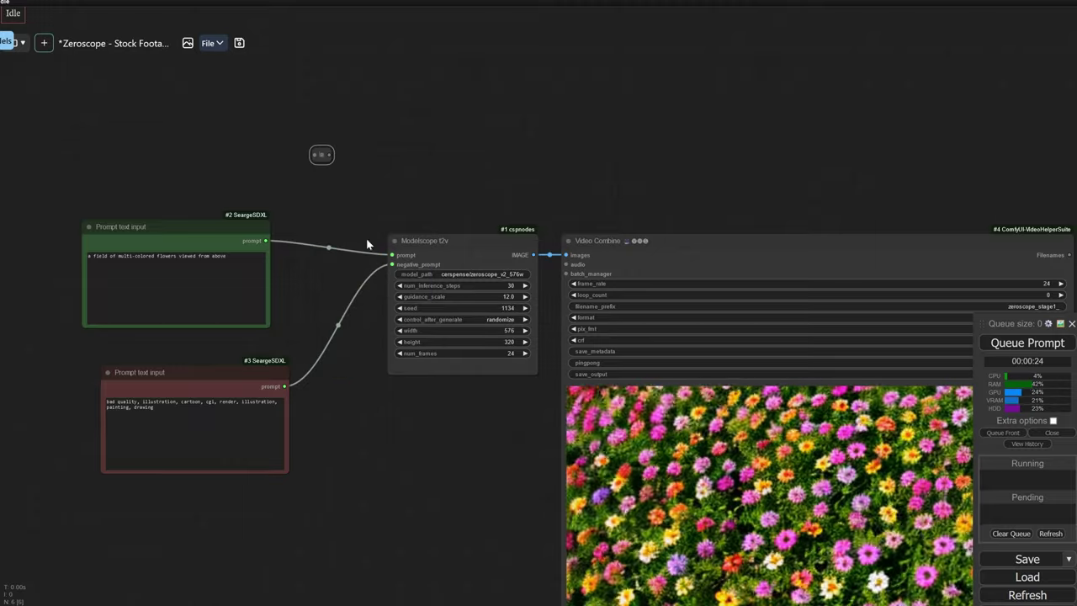
pyautogui.rightClick(328, 165)
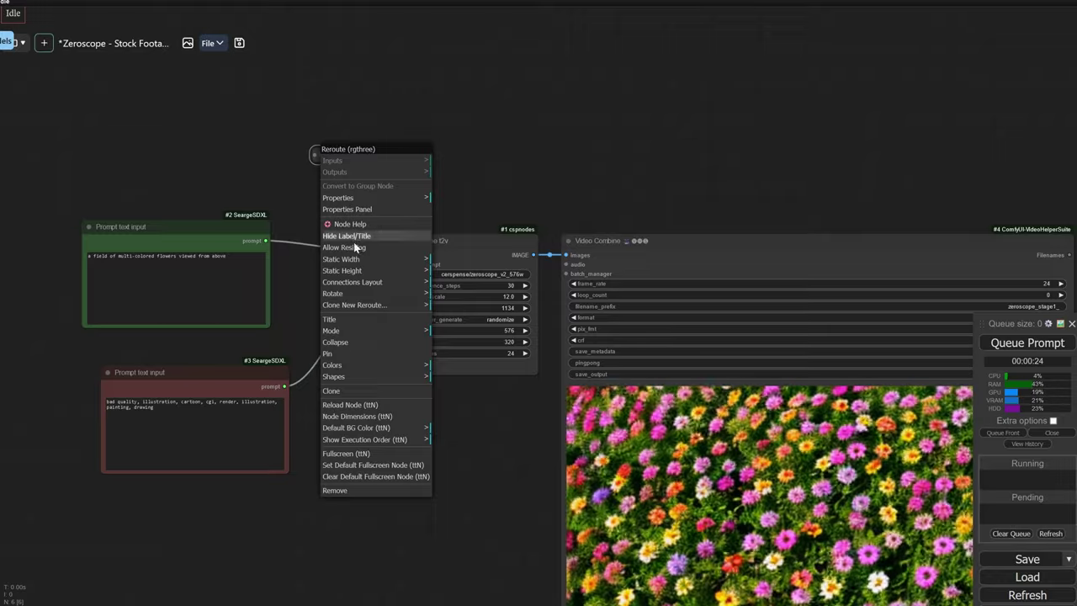
pyautogui.click(364, 249)
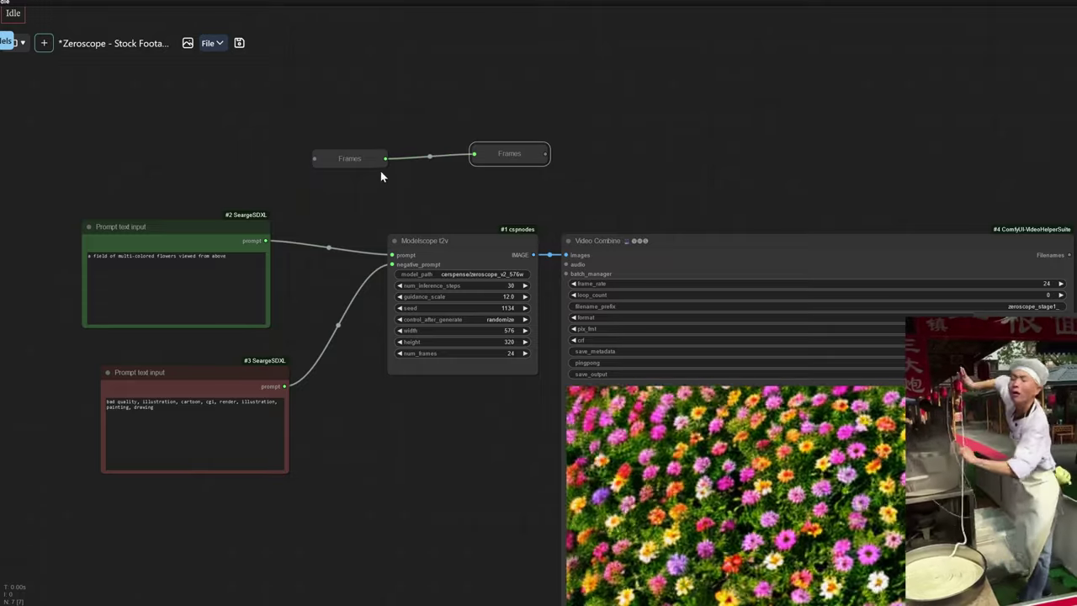
# Spread the Frames reroute pair apart and link the positive prompt to Prompt +.
pyautogui.moveTo(536, 153); pyautogui.dragTo(953, 143)
pyautogui.moveTo(383, 156); pyautogui.dragTo(659, 141)
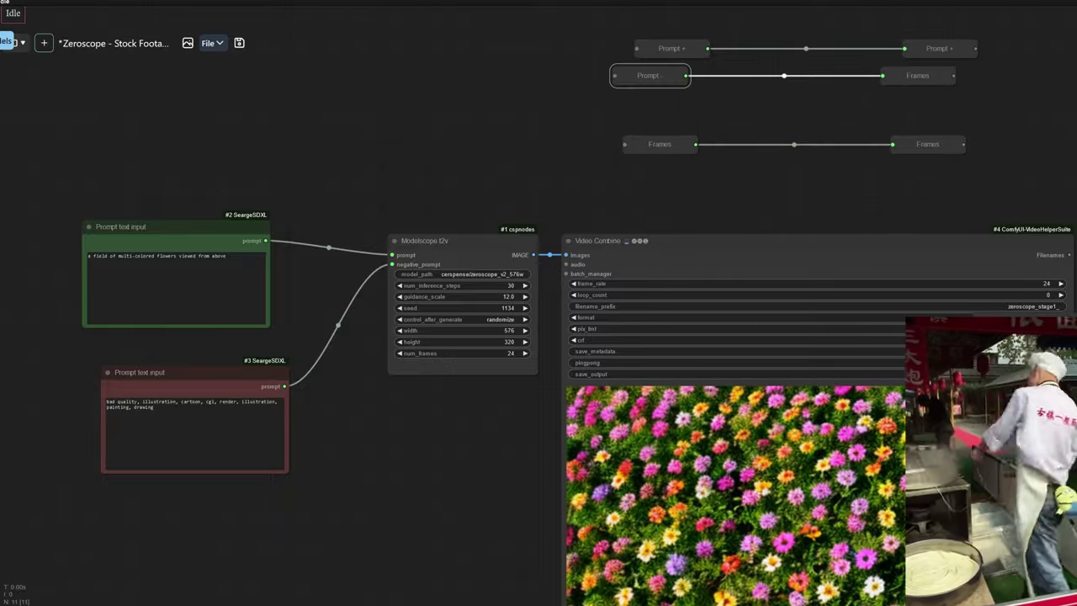
pyautogui.click(917, 74)
pyautogui.moveTo(266, 241); pyautogui.dragTo(637, 49)
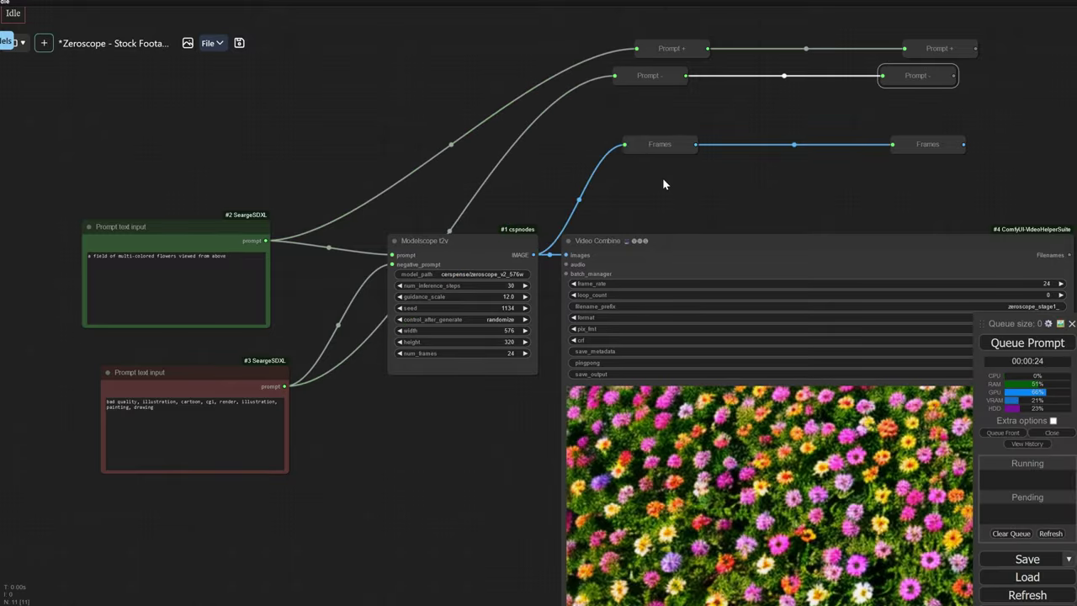
# Move the right-hand Prompt +, Prompt - and Frames reroutes toward Modelscope v2v.
pyautogui.moveTo(709, 195); pyautogui.dragTo(225, 192)
pyautogui.moveTo(281, 26); pyautogui.dragTo(387, 173)
pyautogui.moveTo(362, 50); pyautogui.dragTo(649, 53)
# Convert Modelscope v2v's prompt and negative_prompt fields into linkable inputs.
pyautogui.moveTo(820, 146); pyautogui.dragTo(577, 127)
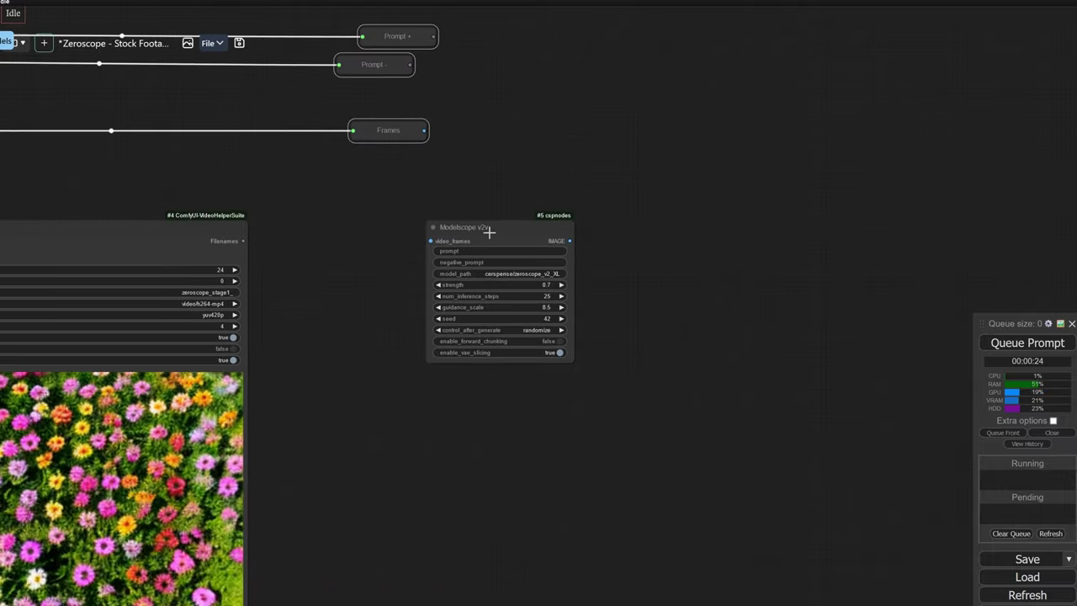
pyautogui.moveTo(489, 232); pyautogui.dragTo(564, 225)
pyautogui.rightClick(563, 225)
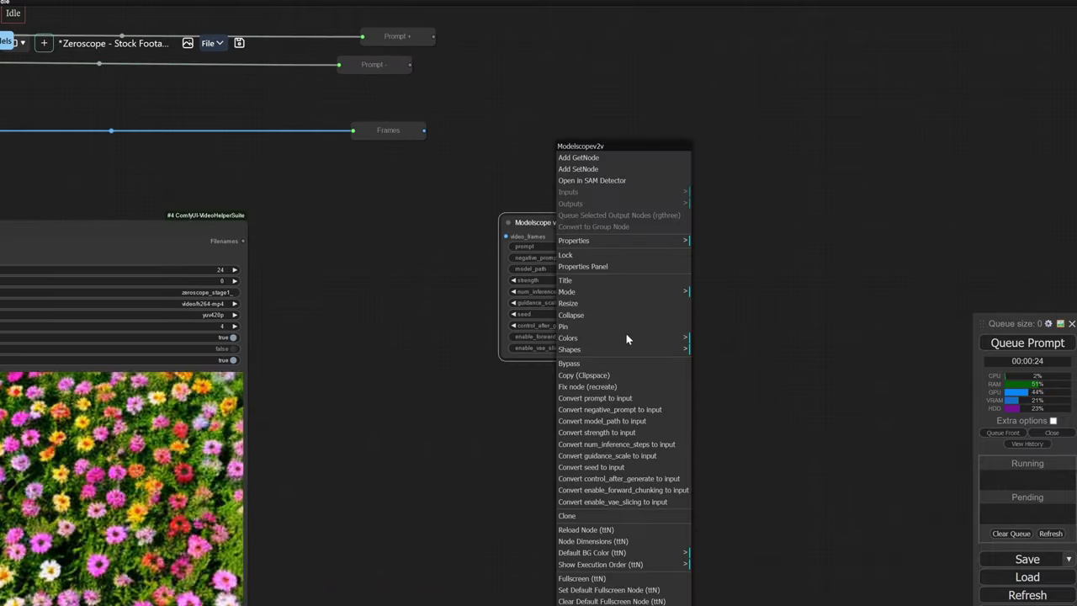
pyautogui.click(636, 400)
pyautogui.rightClick(579, 222)
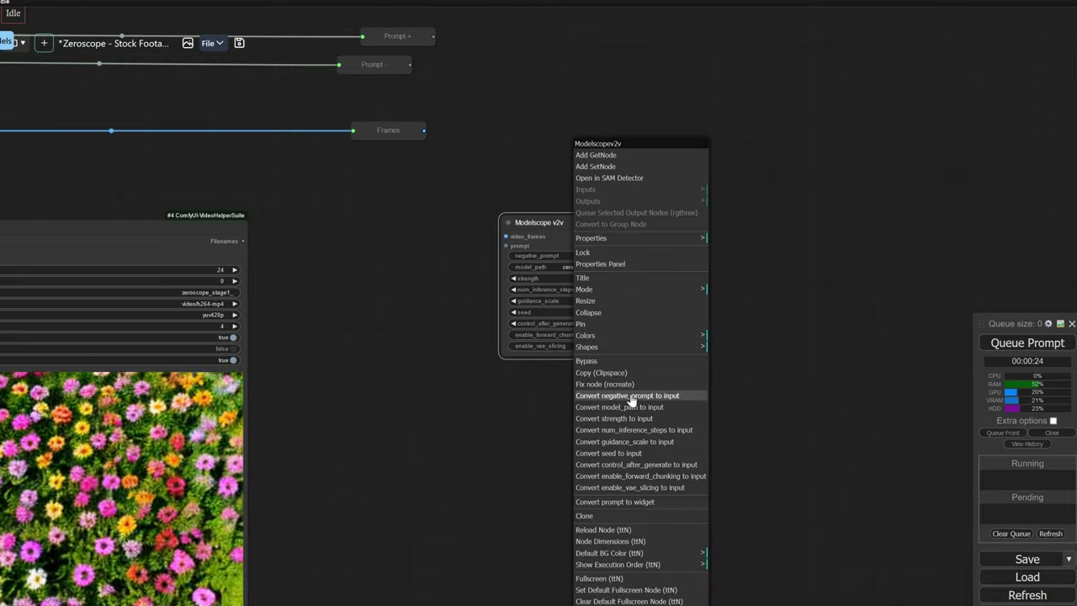
pyautogui.click(631, 399)
pyautogui.rightClick(551, 223)
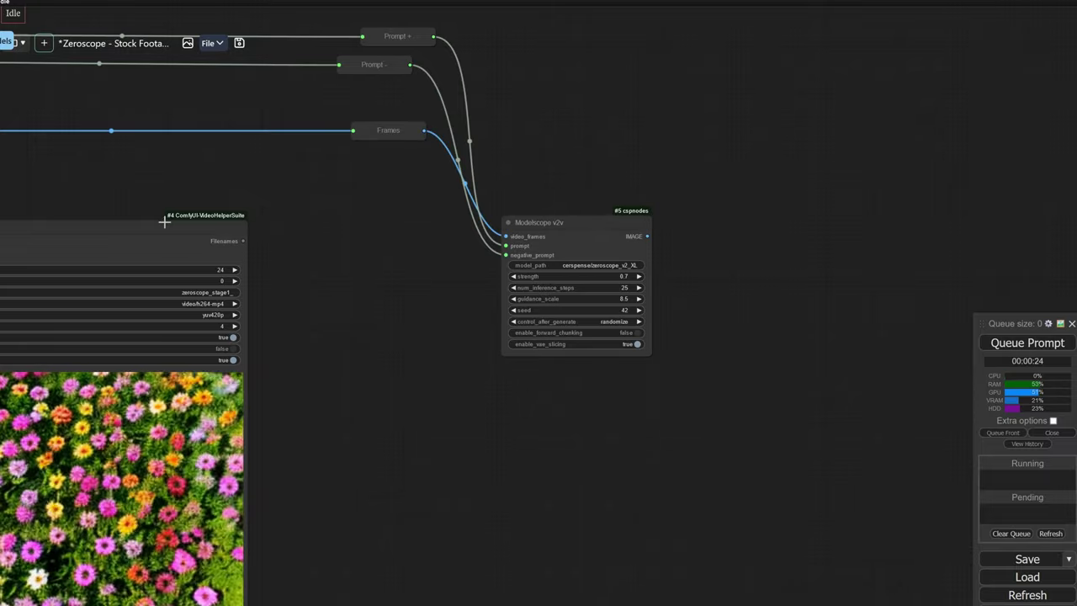
# Paste a copy of Video Combine and link Modelscope v2v's IMAGE output to it.
pyautogui.click(215, 223)
pyautogui.hotkey('ctrl', 'v')
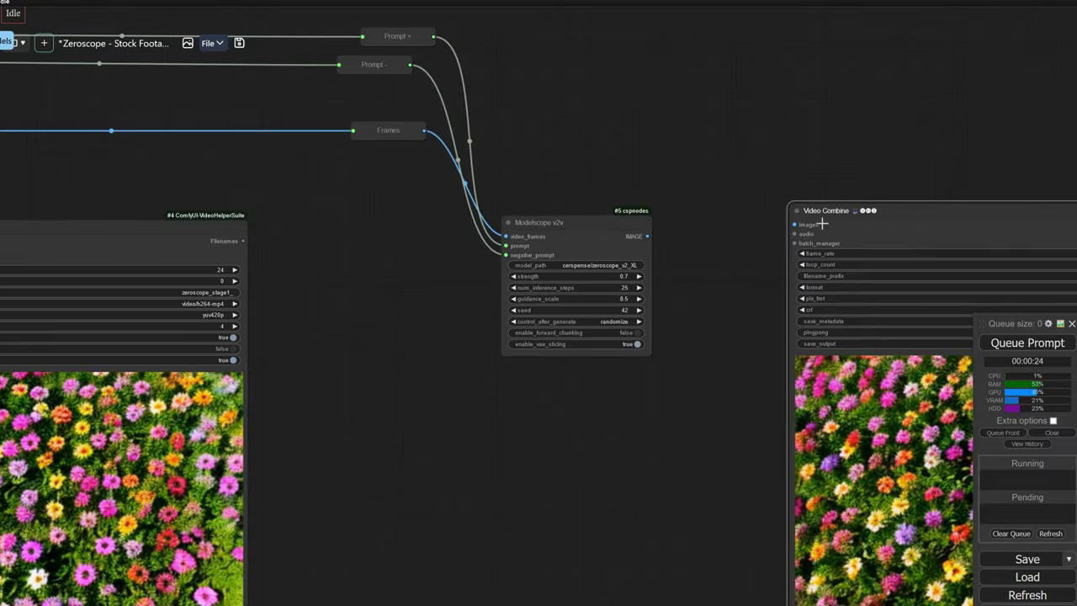
pyautogui.moveTo(650, 236); pyautogui.dragTo(794, 225)
pyautogui.moveTo(699, 273); pyautogui.dragTo(335, 216)
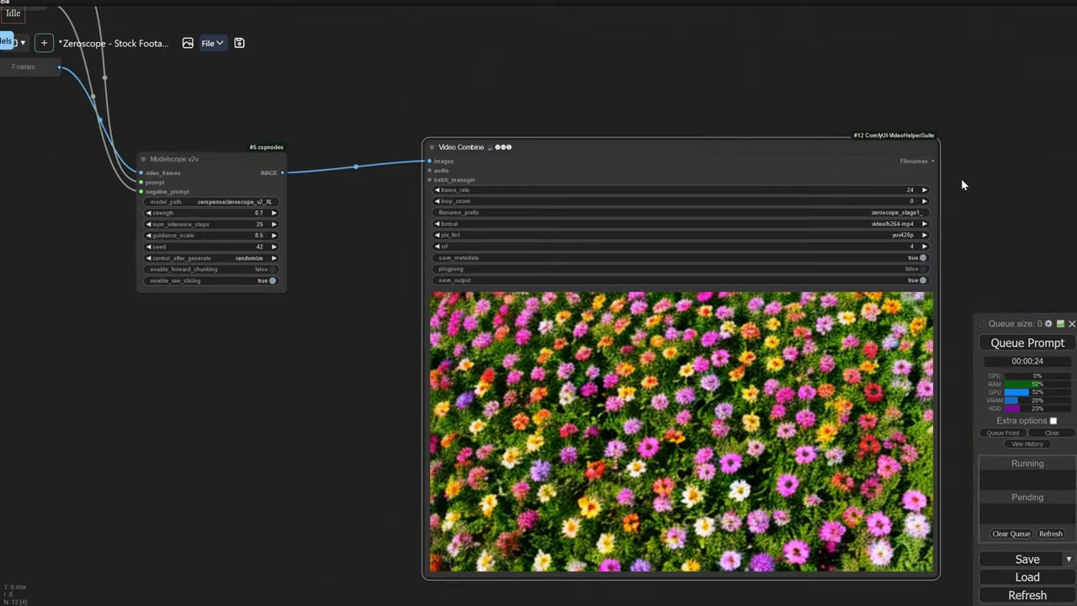
# Stack the red negative prompt node directly beneath the green prompt node.
pyautogui.scroll(9, 951, 185)
pyautogui.scroll(-5, 370, 551)
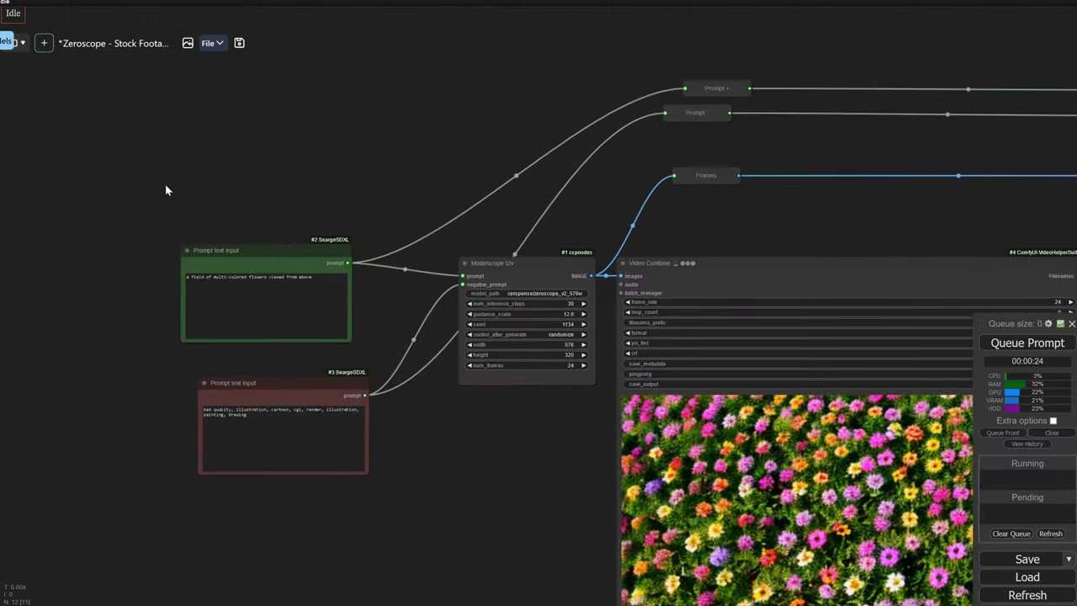
pyautogui.moveTo(381, 534); pyautogui.dragTo(381, 535)
pyautogui.moveTo(267, 383)
pyautogui.mouseDown()
pyautogui.moveTo(264, 281)
pyautogui.moveTo(245, 379)
pyautogui.moveTo(252, 371)
pyautogui.mouseUp()
pyautogui.moveTo(263, 250); pyautogui.dragTo(269, 152)
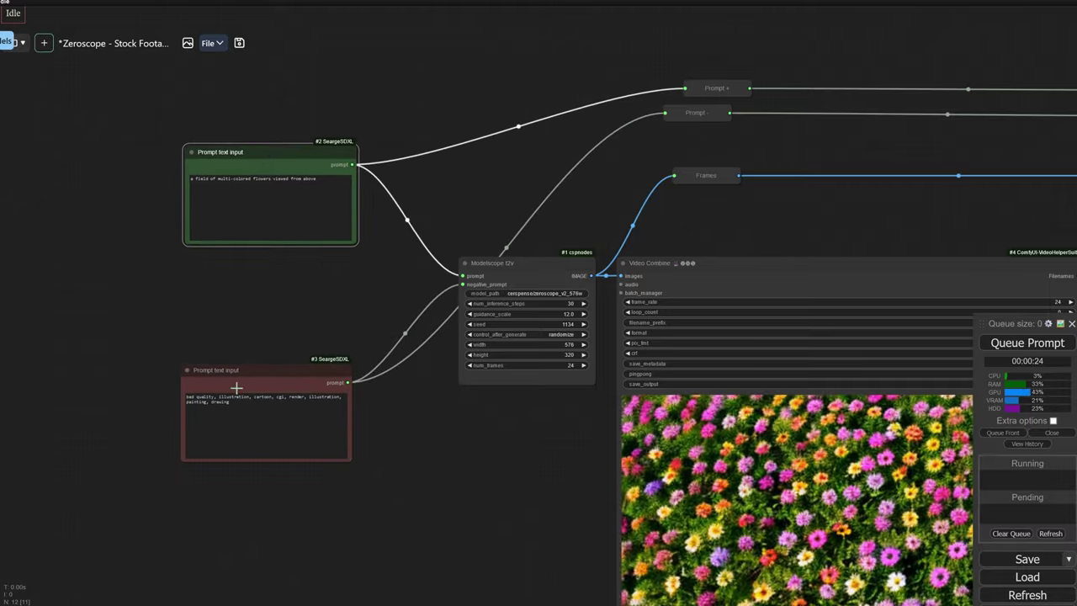
pyautogui.moveTo(237, 371); pyautogui.dragTo(240, 267)
# Add a Seed (rgthree) node below the prompt nodes.
pyautogui.doubleClick(208, 383)
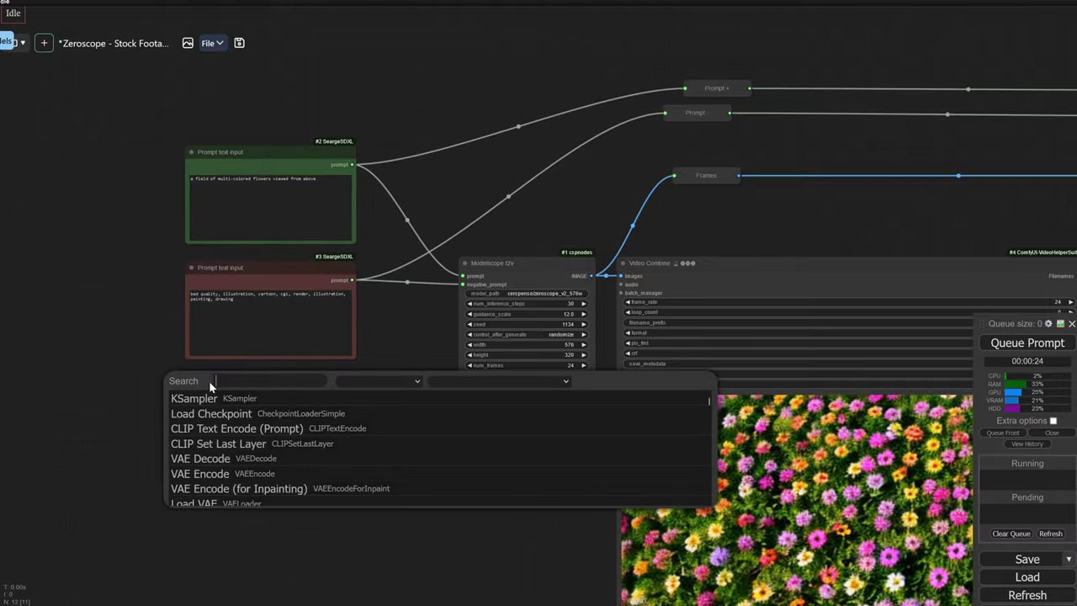
pyautogui.write('seed')
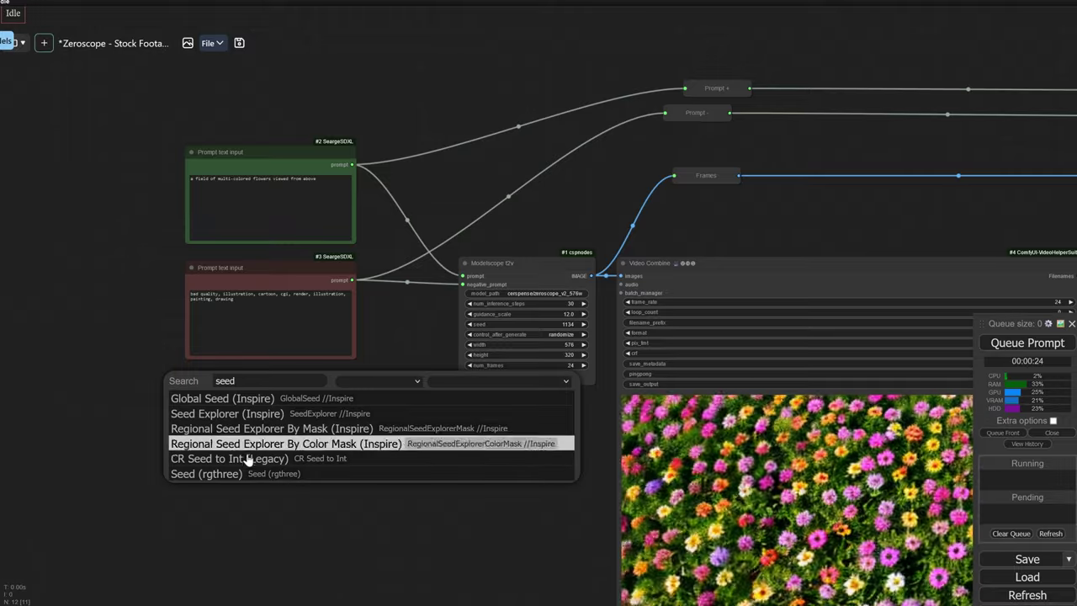
pyautogui.click(247, 473)
pyautogui.moveTo(277, 384); pyautogui.dragTo(303, 385)
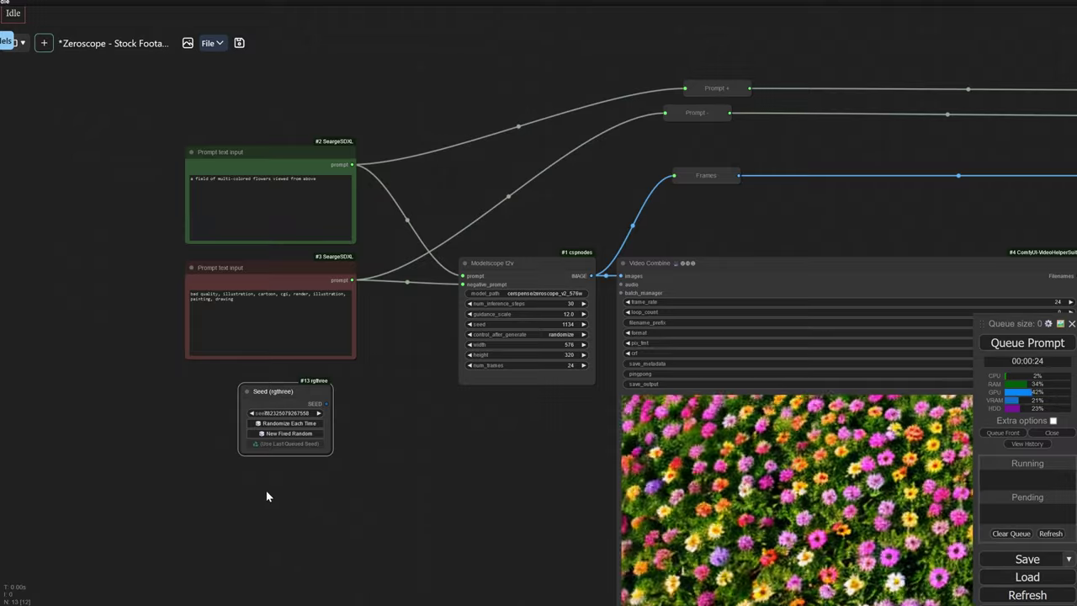
# Add a Primitive integer node below the Seed node.
pyautogui.doubleClick(266, 491)
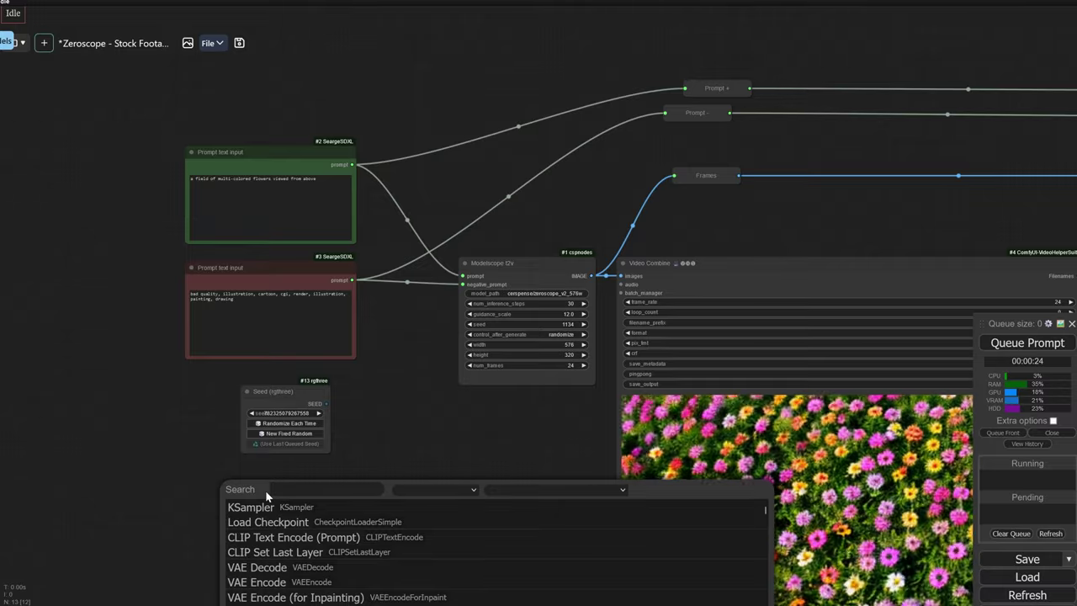
pyautogui.write('integer')
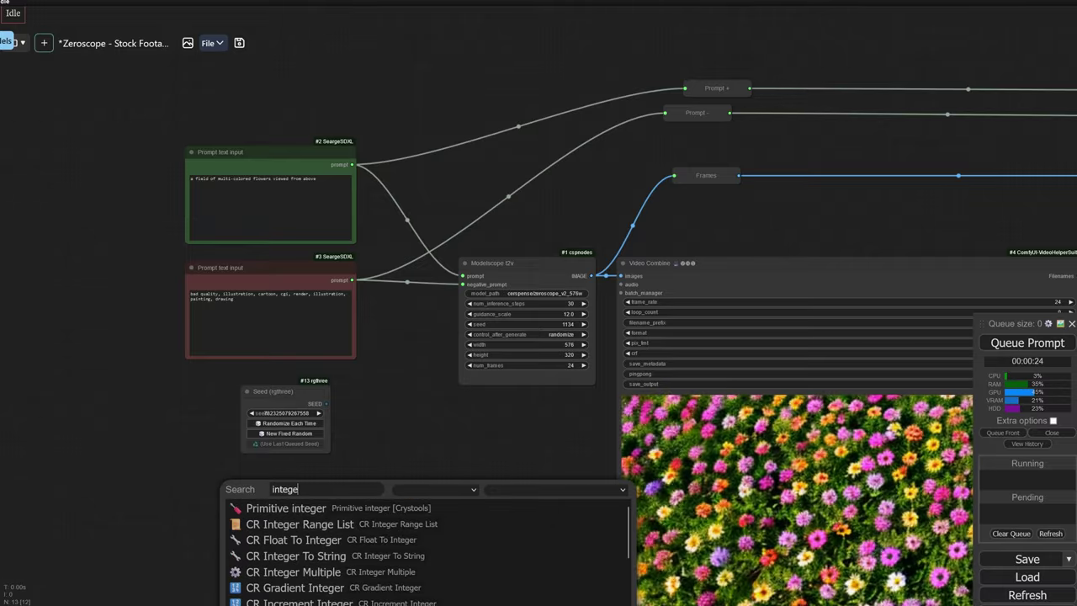
pyautogui.click(314, 508)
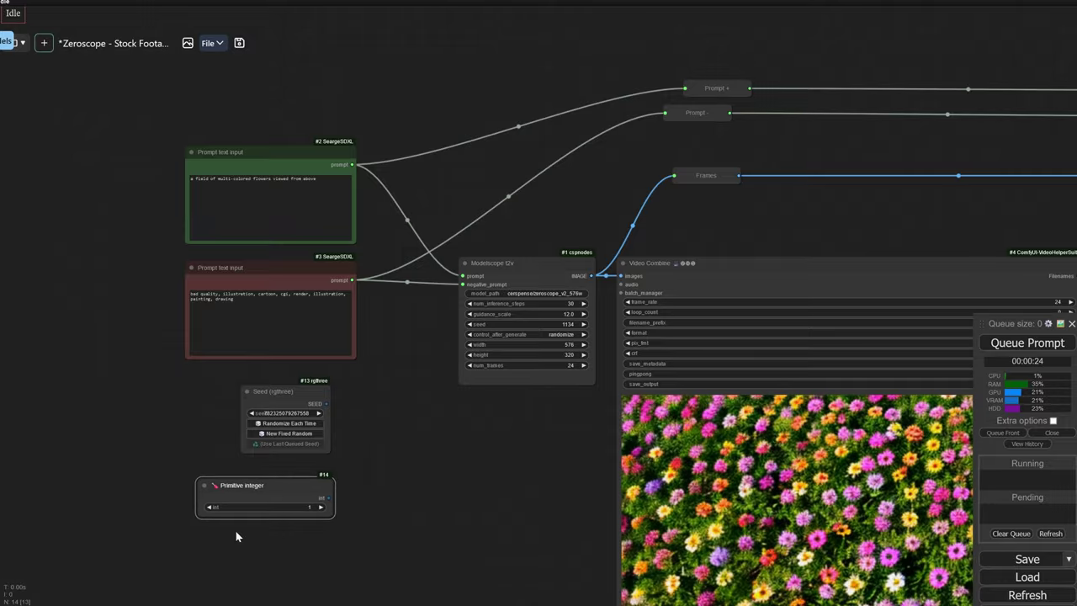
# Add a Primitive float node and place it under the integer node.
pyautogui.doubleClick(233, 533)
pyautogui.write('floa')
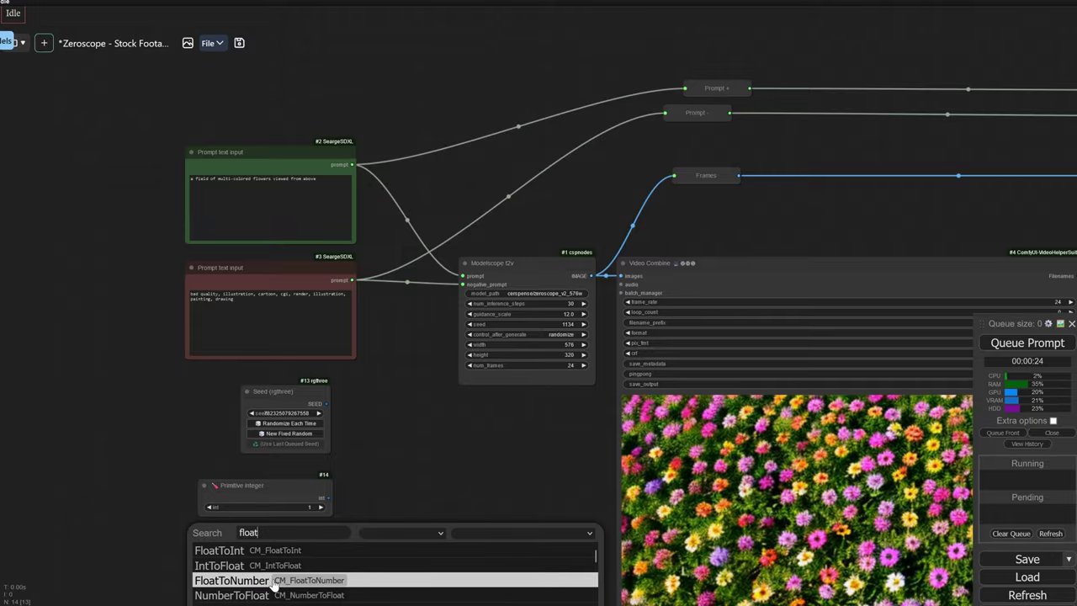
pyautogui.write('t')
pyautogui.scroll(-2, 273, 585)
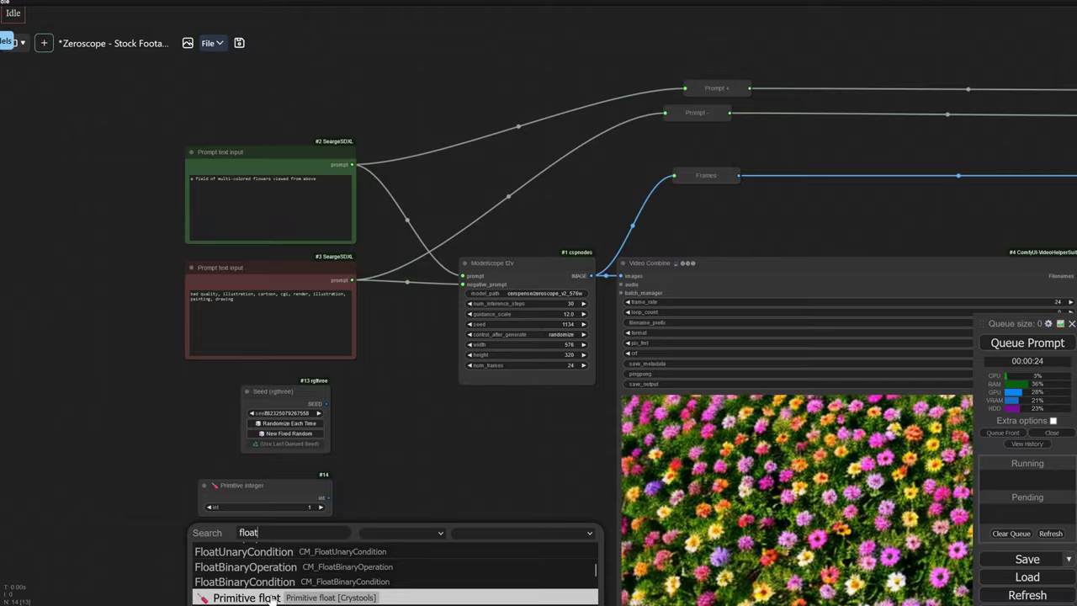
pyautogui.click(277, 596)
pyautogui.moveTo(306, 529); pyautogui.dragTo(264, 539)
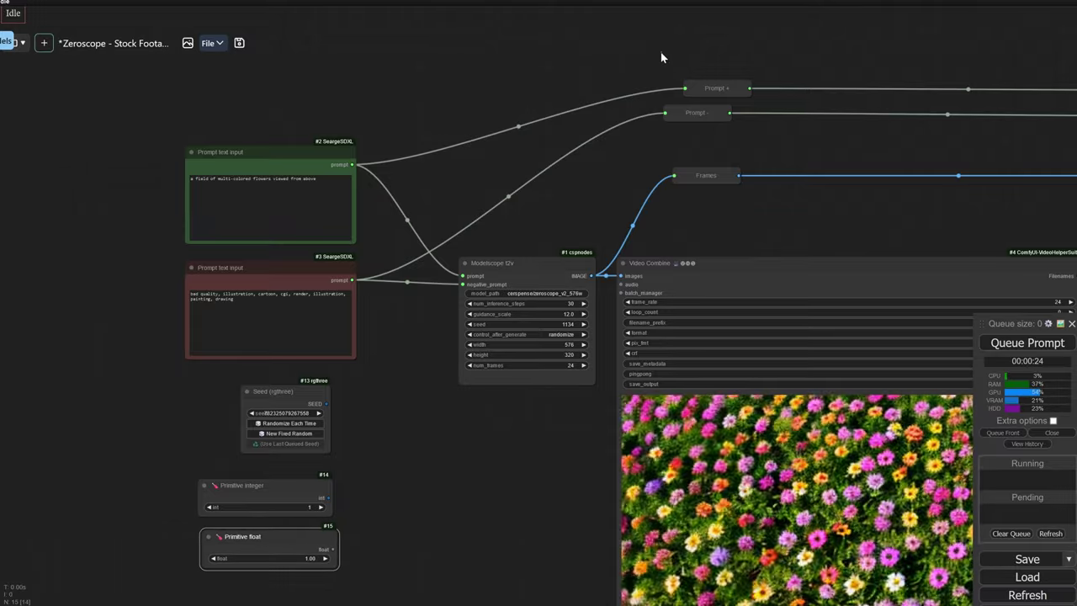
pyautogui.moveTo(736, 132); pyautogui.dragTo(738, 19)
# Duplicate the Prompt reroutes and rename the copies 'Inference Steps' and 'Guidance'.
pyautogui.hotkey('ctrl', 'c')
pyautogui.hotkey('ctrl', 'v')
pyautogui.rightClick(738, 18)
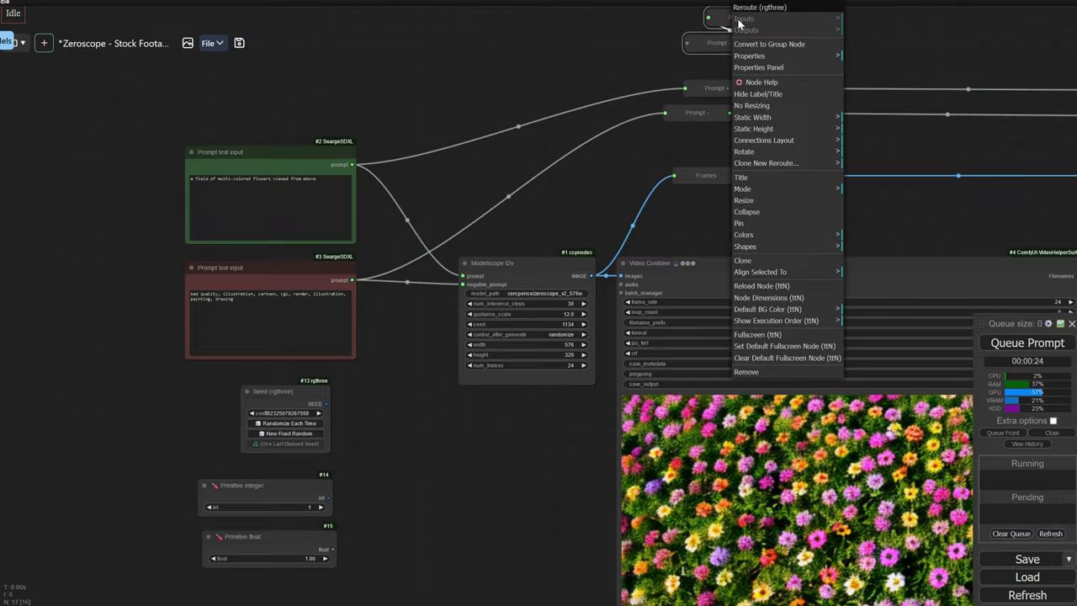
pyautogui.click(762, 177)
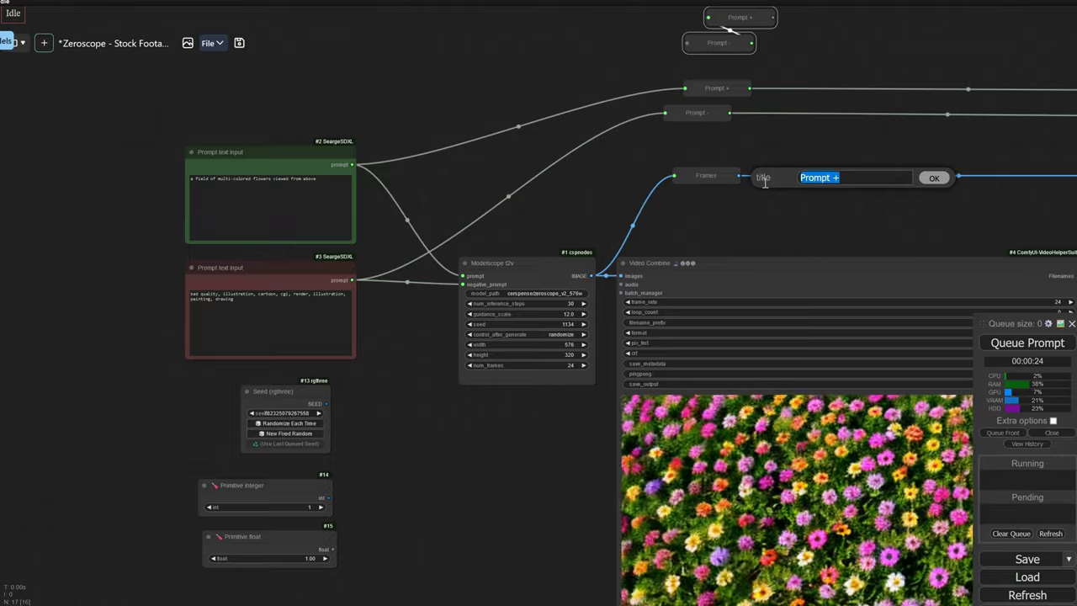
pyautogui.write('Inference Steps')
pyautogui.press('Return')
pyautogui.click(770, 201)
pyautogui.write('Guidance')
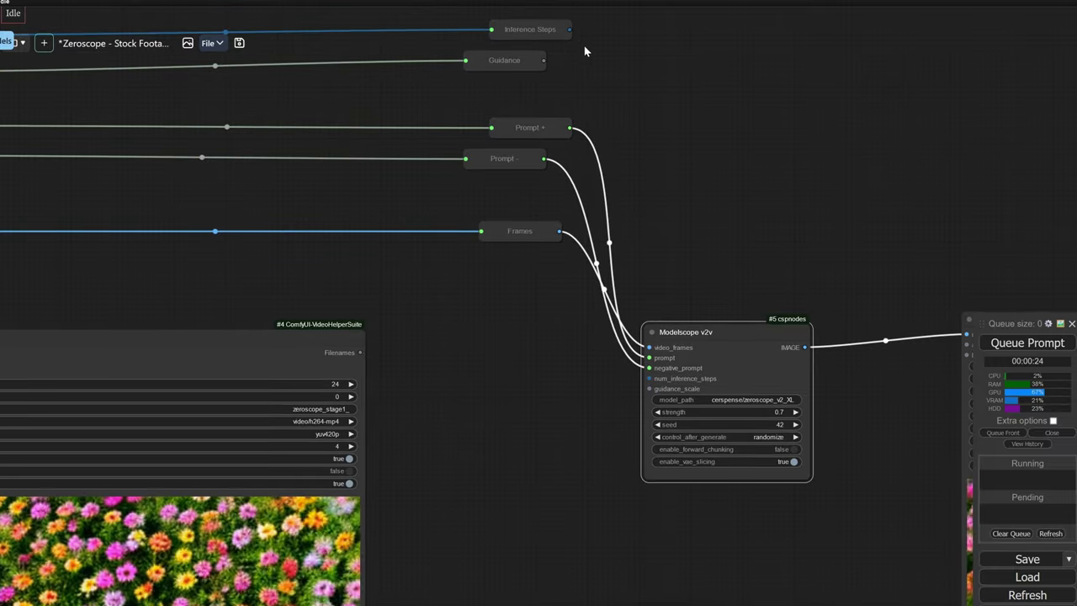
# Link them to Modelscope v2v's num_inference_steps and guidance_scale, and convert its seed to an input.
pyautogui.moveTo(570, 32); pyautogui.dragTo(651, 380)
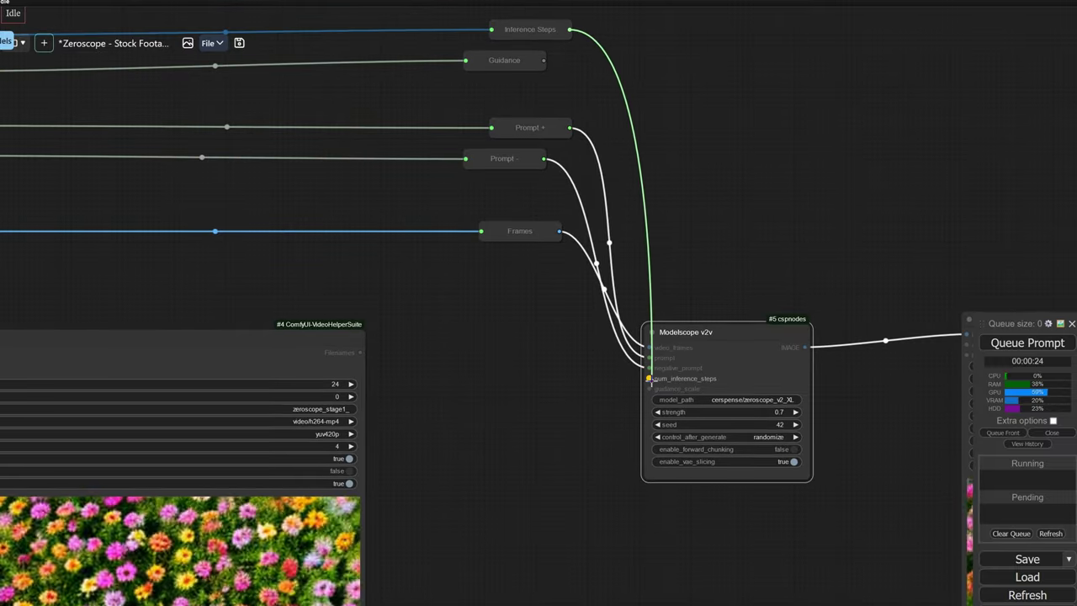
pyautogui.moveTo(544, 61); pyautogui.dragTo(653, 379)
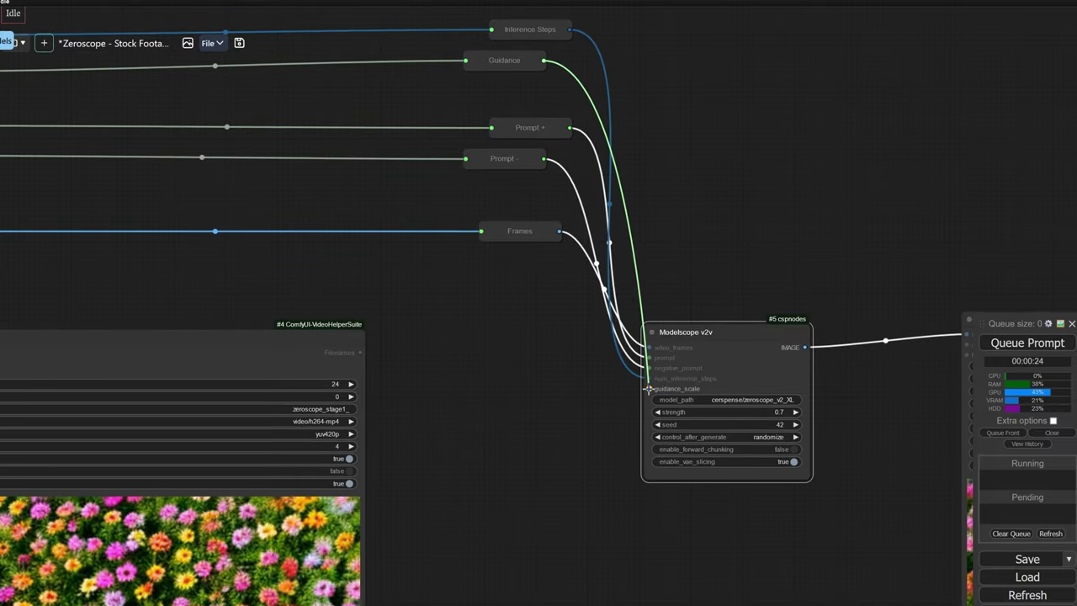
pyautogui.rightClick(711, 333)
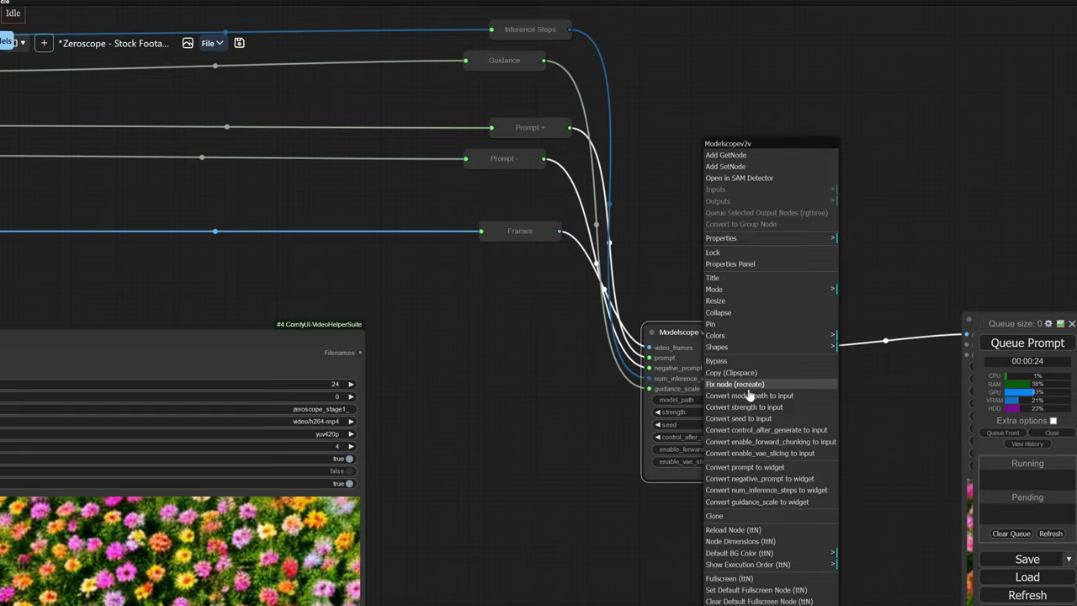
pyautogui.click(739, 419)
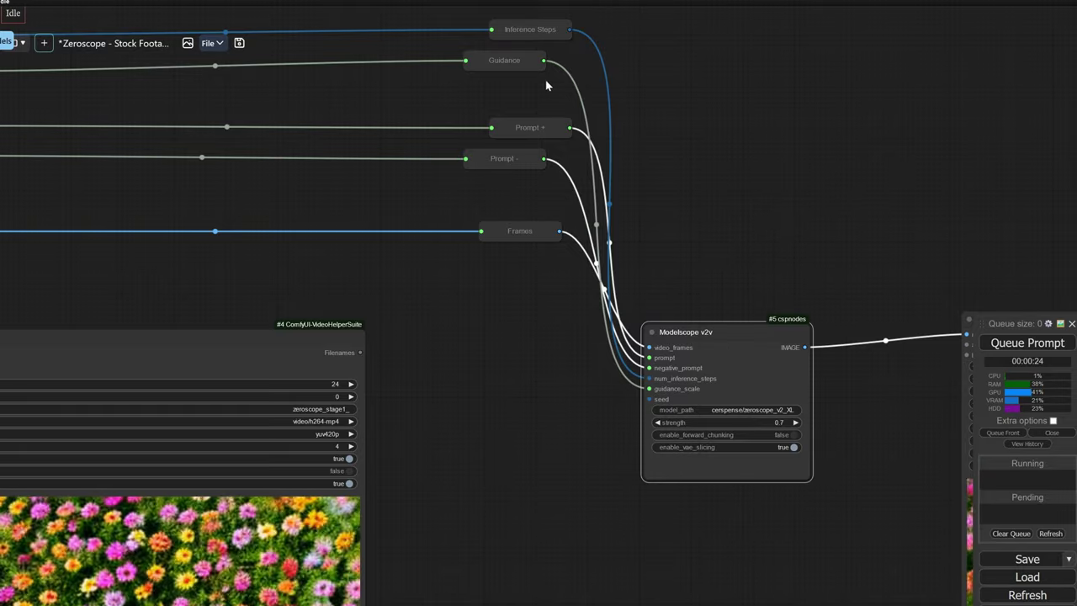
# Compare both Video Combine previews side by side and move two nodes right to make room.
pyautogui.moveTo(558, 120); pyautogui.dragTo(193, 443)
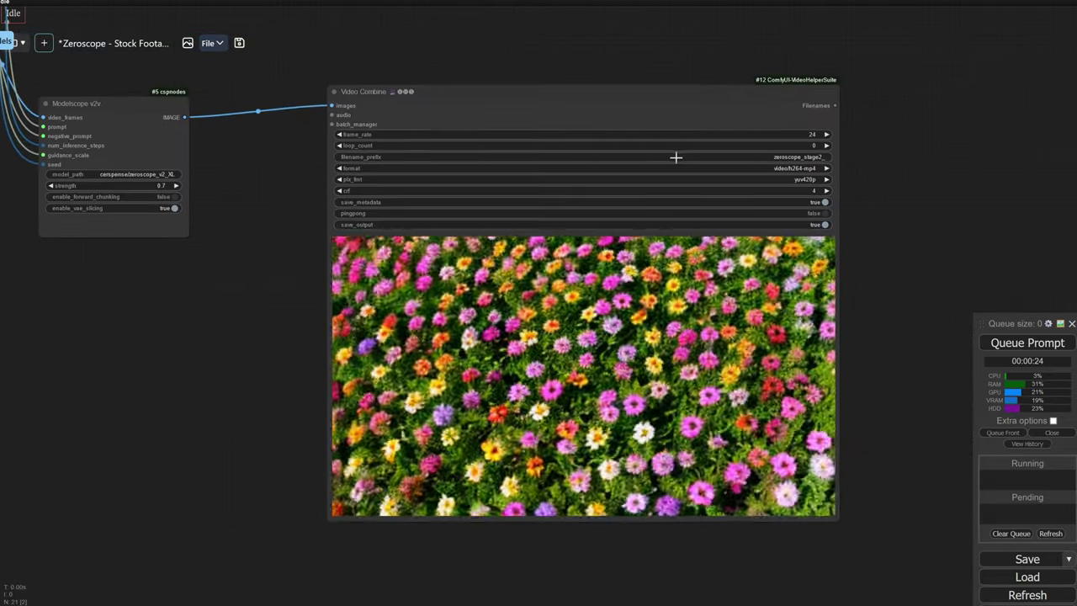
pyautogui.scroll(6, 678, 156)
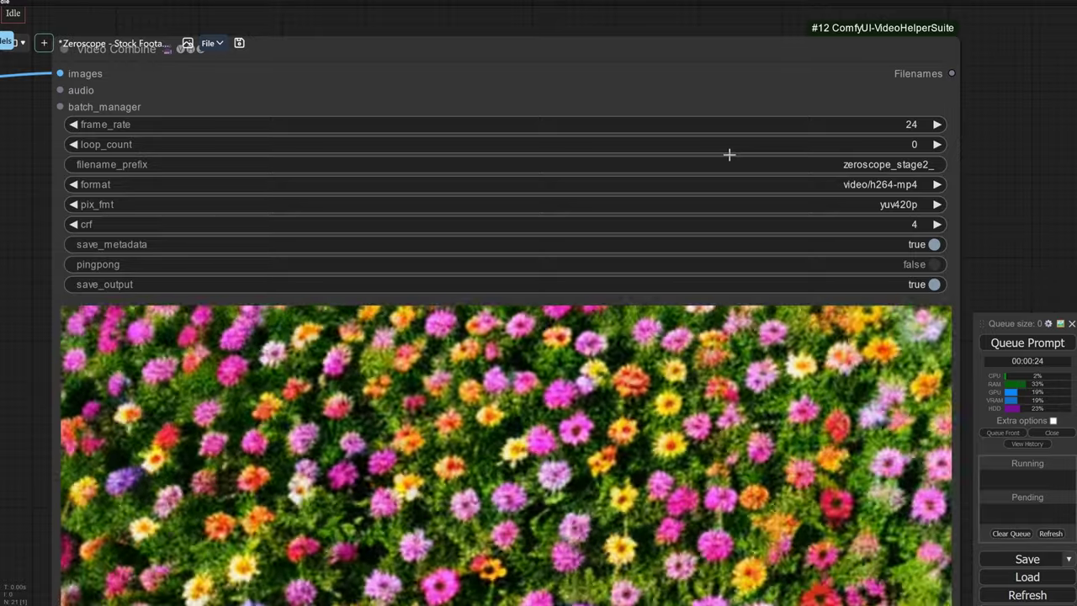
pyautogui.scroll(-9, 729, 154)
pyautogui.moveTo(331, 245); pyautogui.dragTo(476, 261)
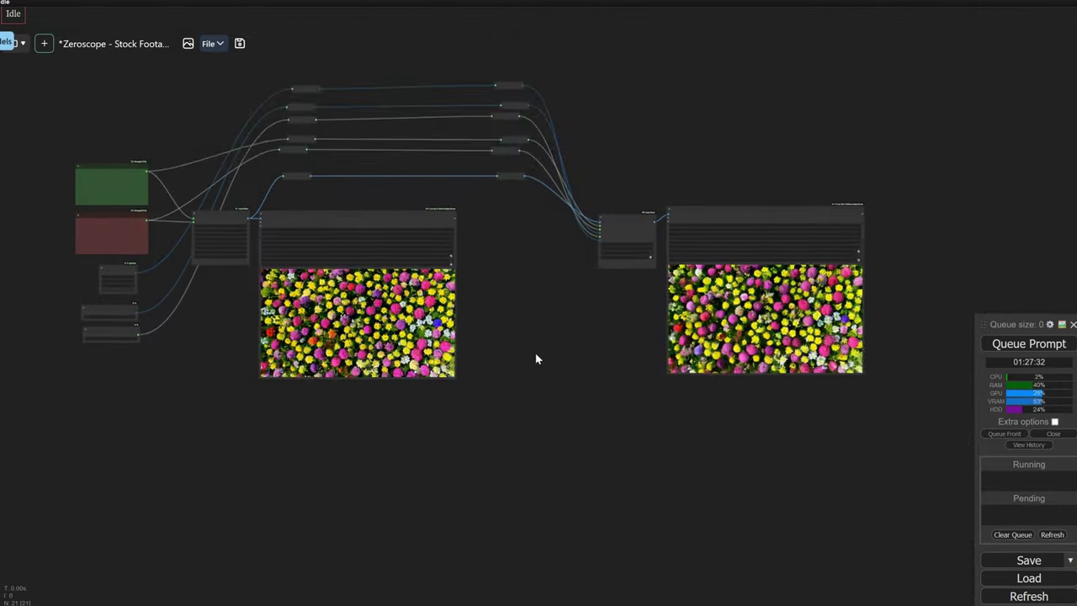
pyautogui.scroll(-1, 637, 341)
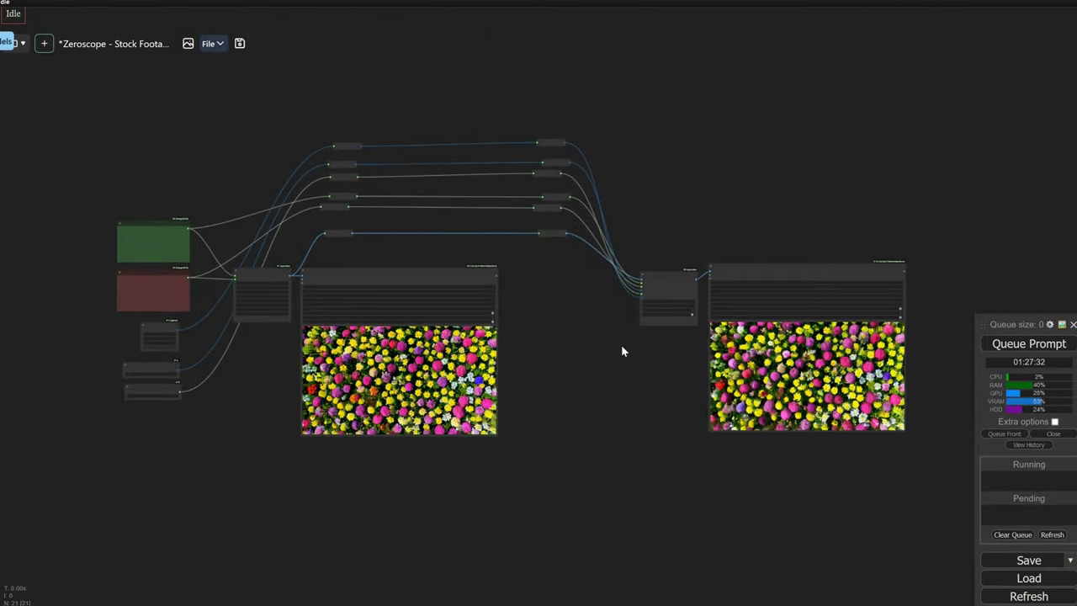
pyautogui.scroll(1, 621, 344)
pyautogui.scroll(1, 621, 344)
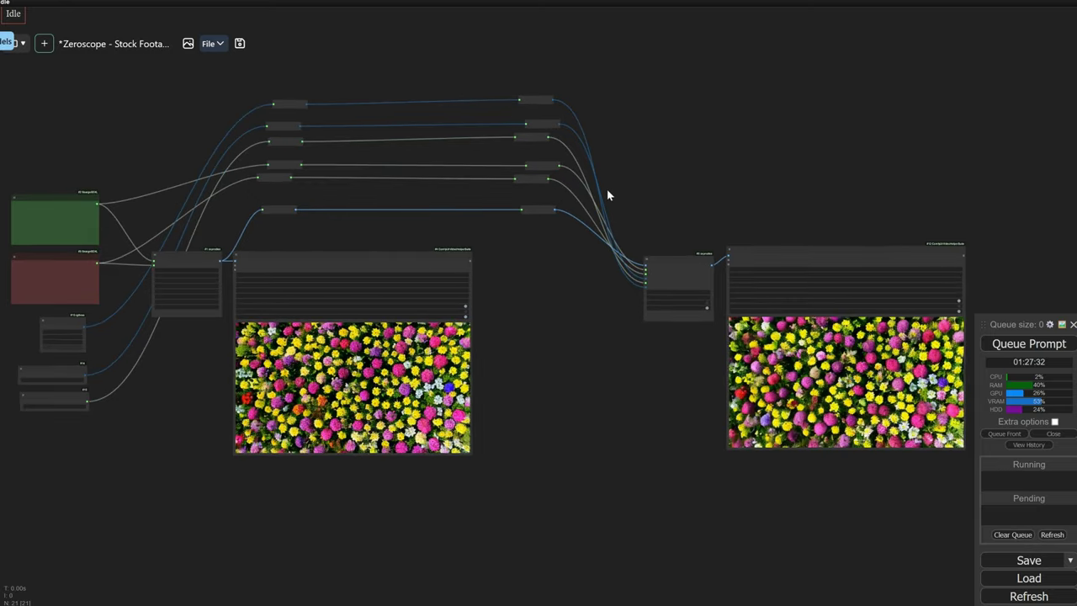
pyautogui.moveTo(608, 193); pyautogui.dragTo(969, 529)
pyautogui.moveTo(816, 460); pyautogui.dragTo(628, 428)
pyautogui.moveTo(601, 229); pyautogui.dragTo(808, 229)
pyautogui.scroll(2, 497, 336)
# Add a Load Upscale Model node set to 4xUltrasharp_4xUltrasharpV10.pt.
pyautogui.doubleClick(506, 295)
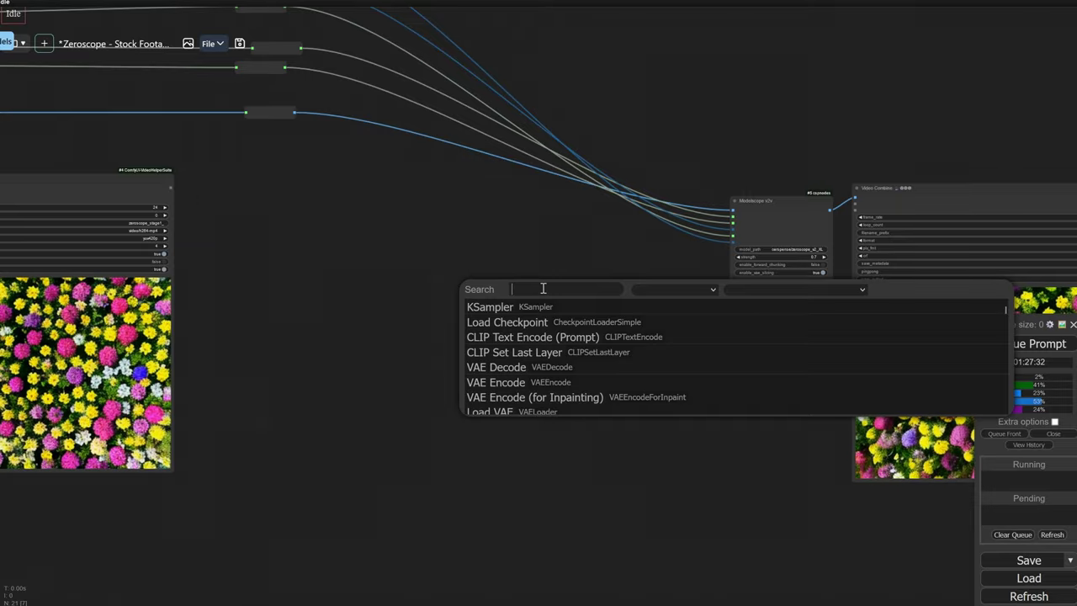
pyautogui.write('load u')
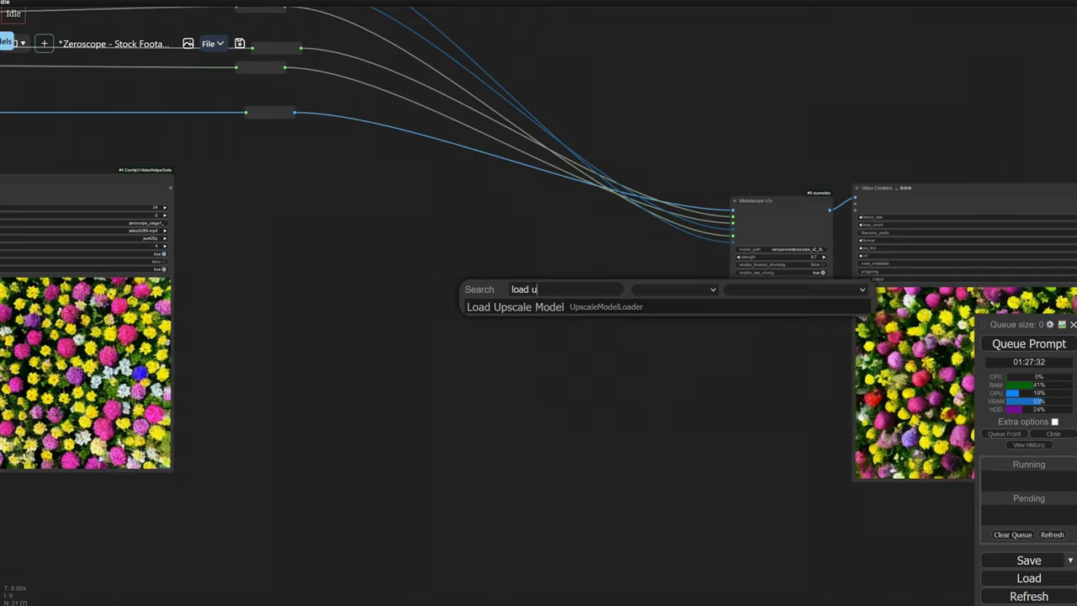
pyautogui.write('psc')
pyautogui.click(553, 308)
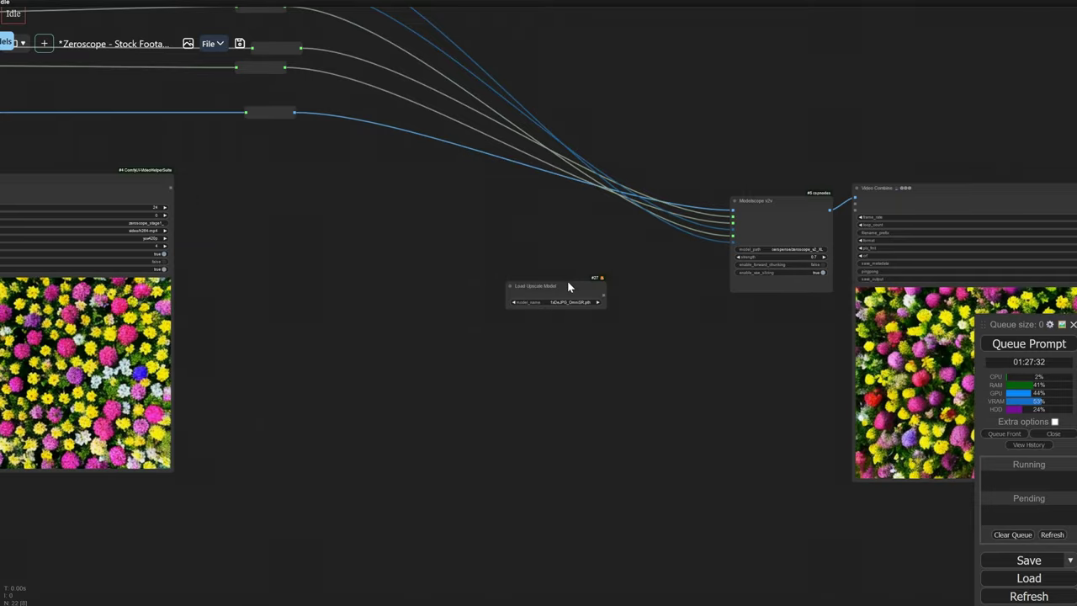
pyautogui.scroll(5, 566, 282)
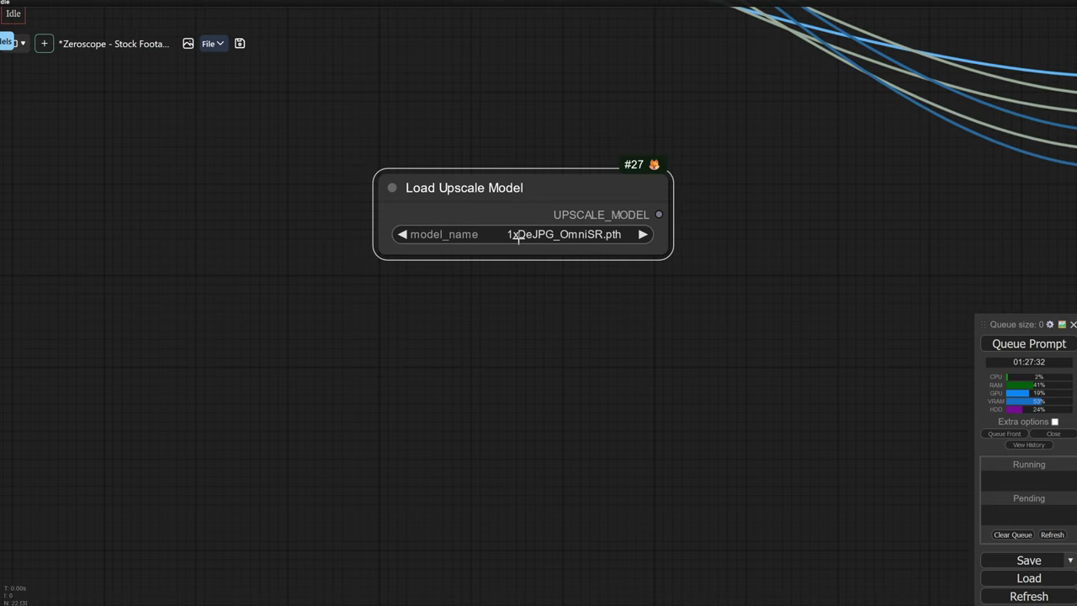
pyautogui.click(519, 238)
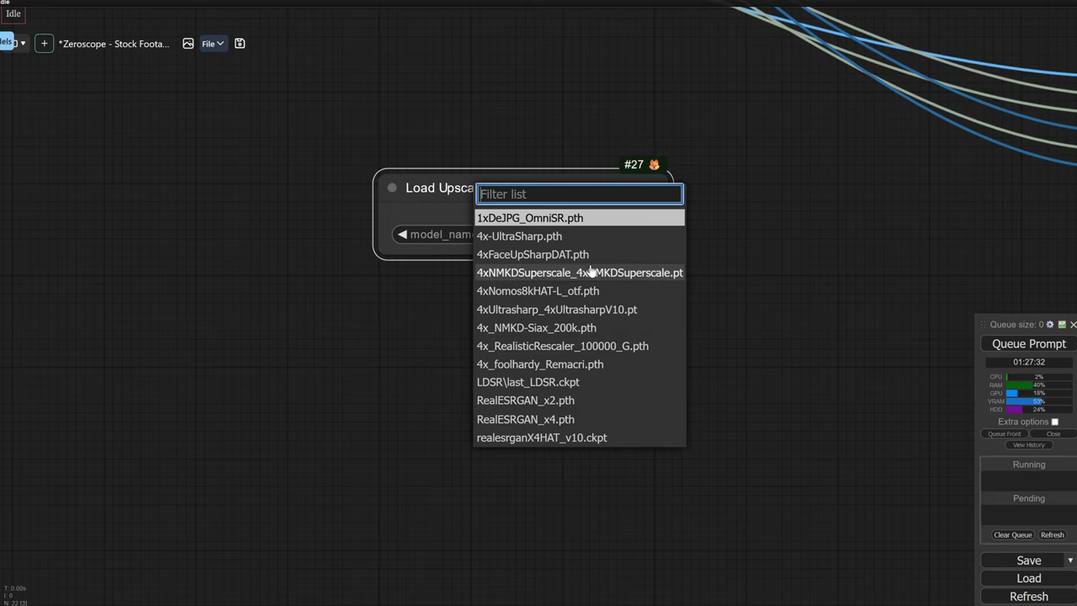
pyautogui.click(589, 311)
pyautogui.scroll(-5, 589, 290)
# Add an Upscale Image (using Model) node and wire its output toward Modelscope v2v's video_frames.
pyautogui.doubleClick(623, 297)
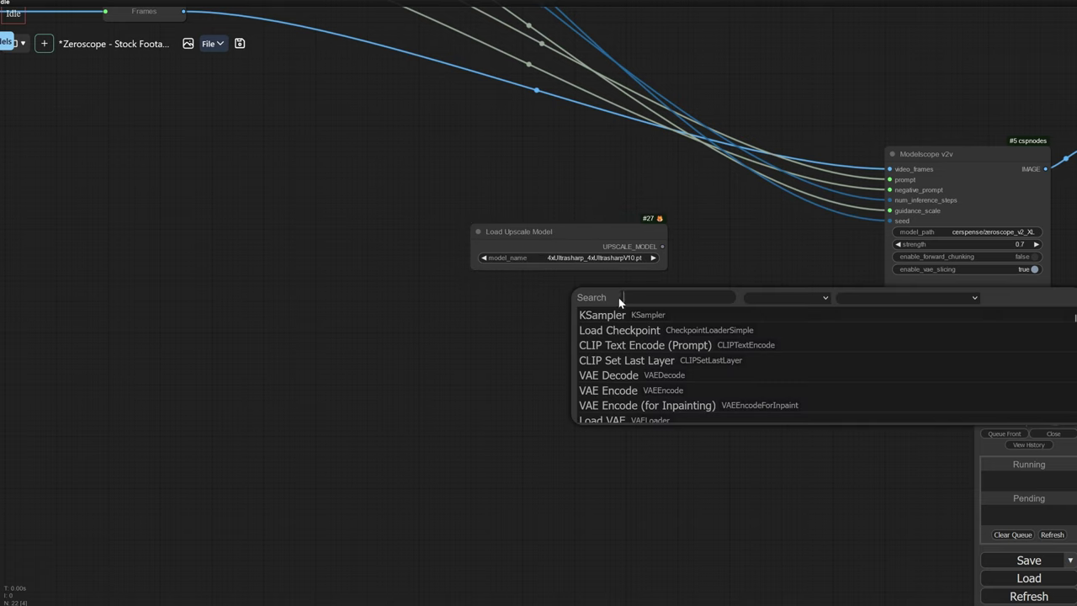
pyautogui.write('upscale i')
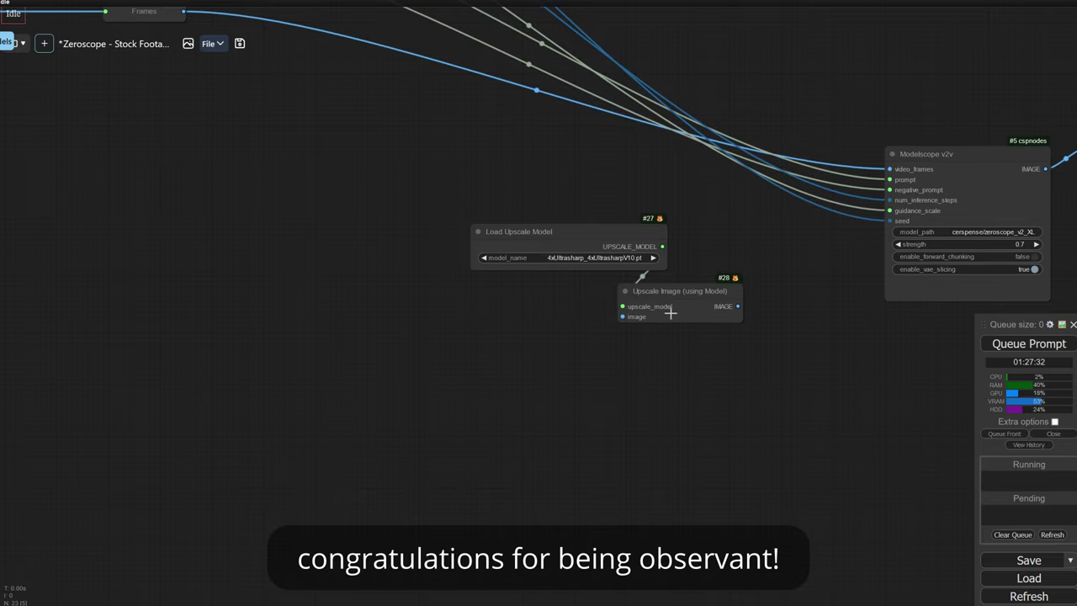
pyautogui.scroll(-8, 648, 218)
pyautogui.scroll(9, 731, 229)
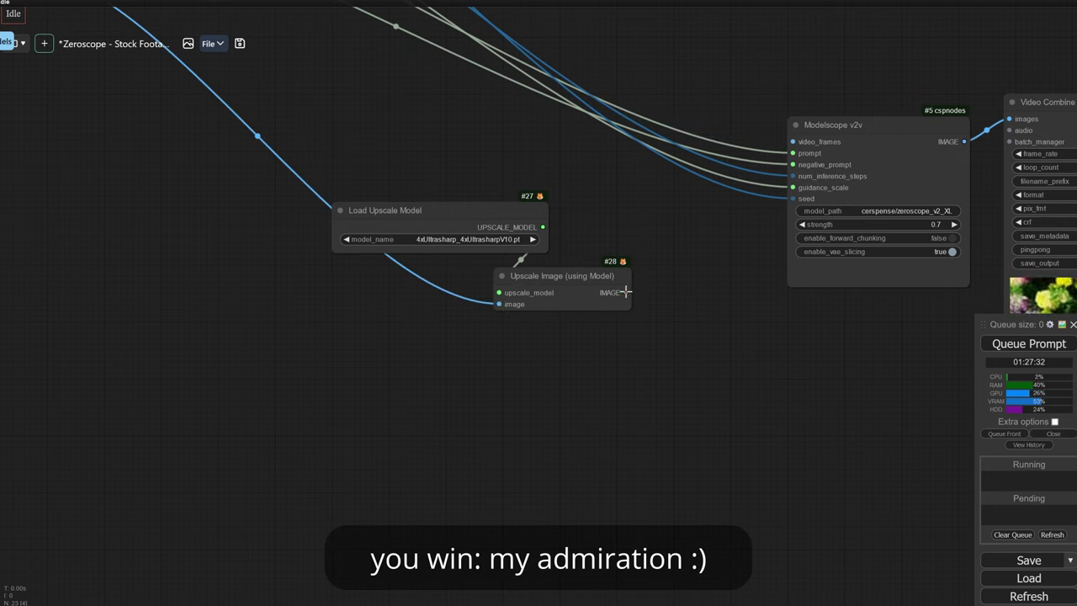
pyautogui.moveTo(793, 143); pyautogui.dragTo(794, 144)
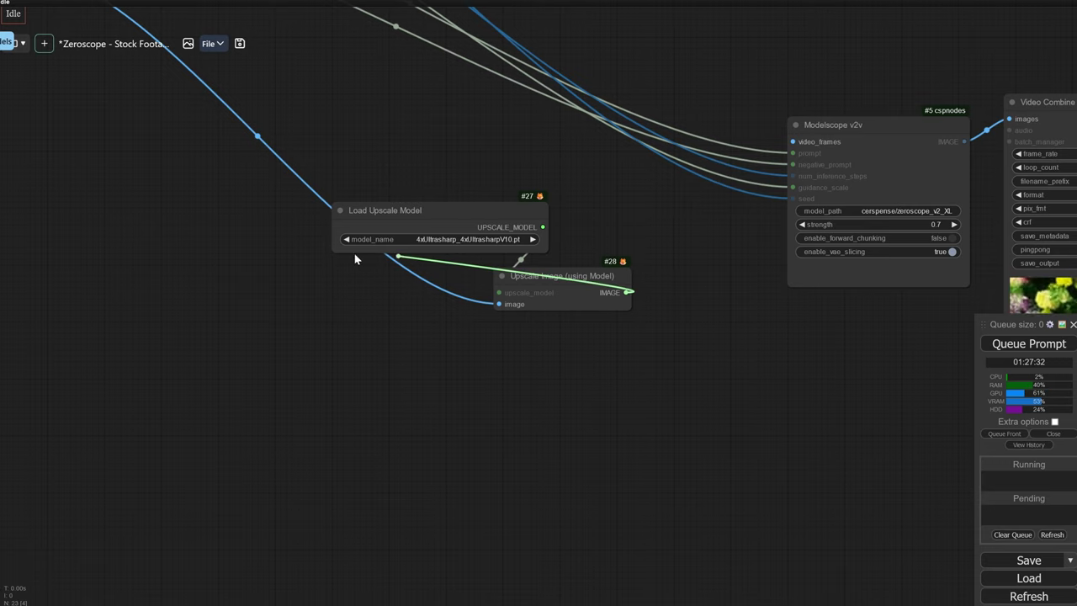
pyautogui.moveTo(630, 358); pyautogui.dragTo(631, 359)
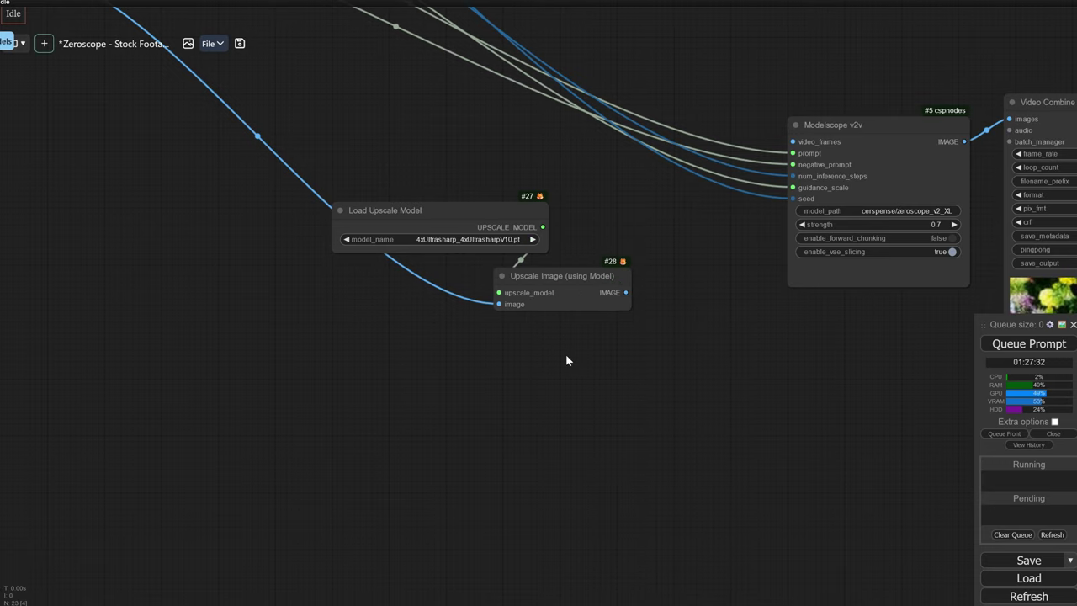
# Add an Upscale Image node with width 1024, height 576 and the lanczos method.
pyautogui.doubleClick(566, 360)
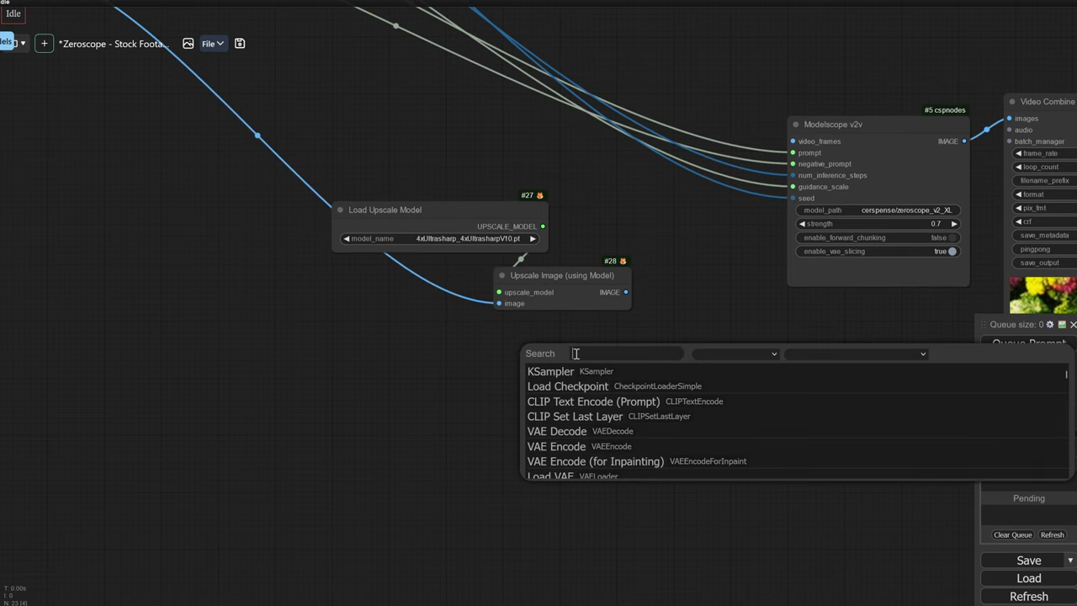
pyautogui.write('upscale')
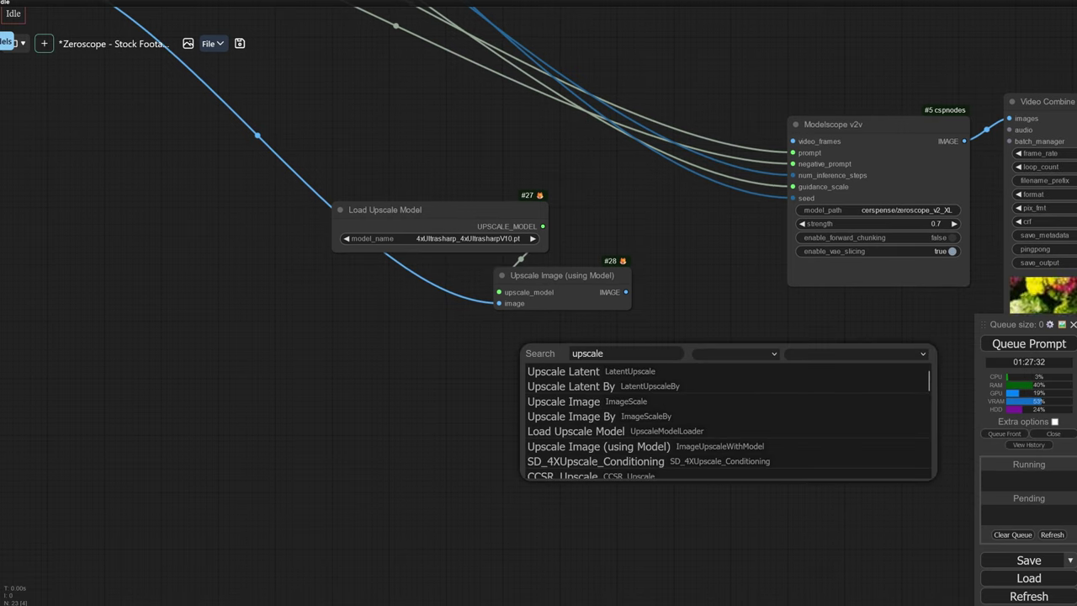
pyautogui.write(' image')
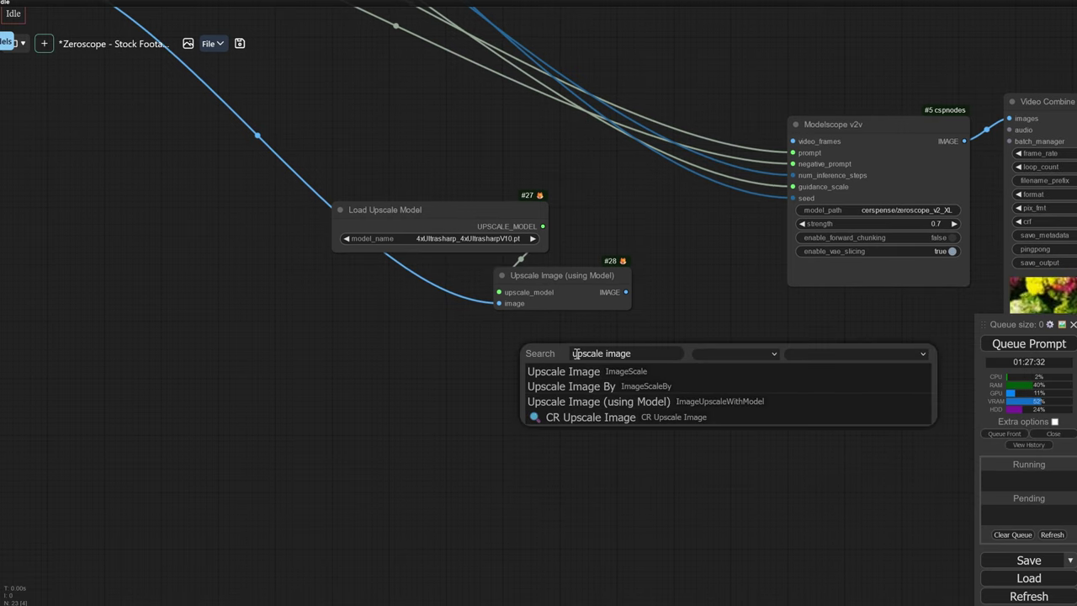
pyautogui.click(614, 375)
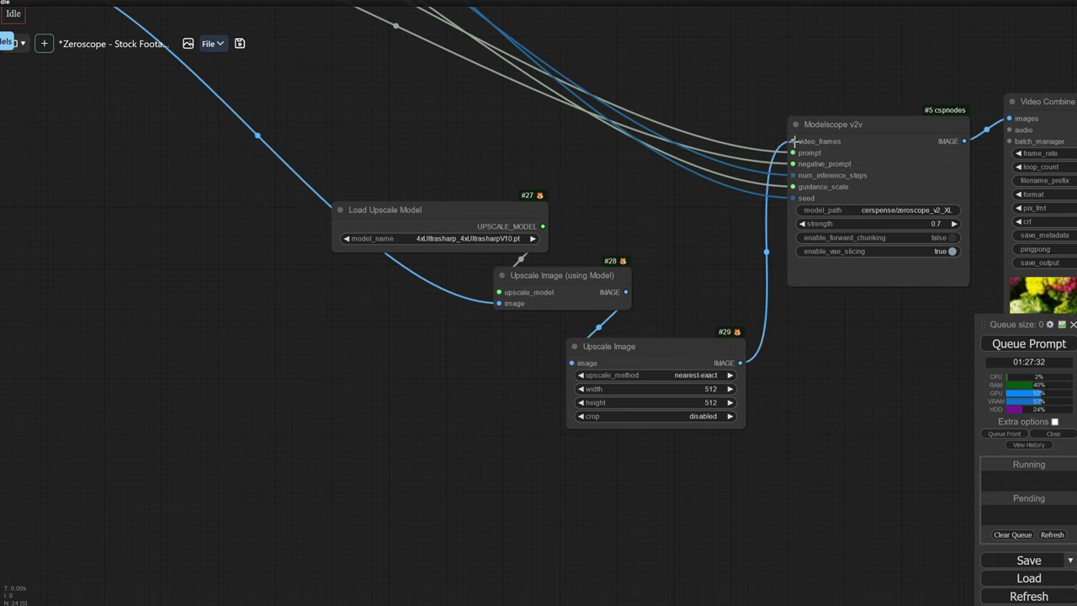
pyautogui.scroll(6, 667, 415)
pyautogui.click(709, 380)
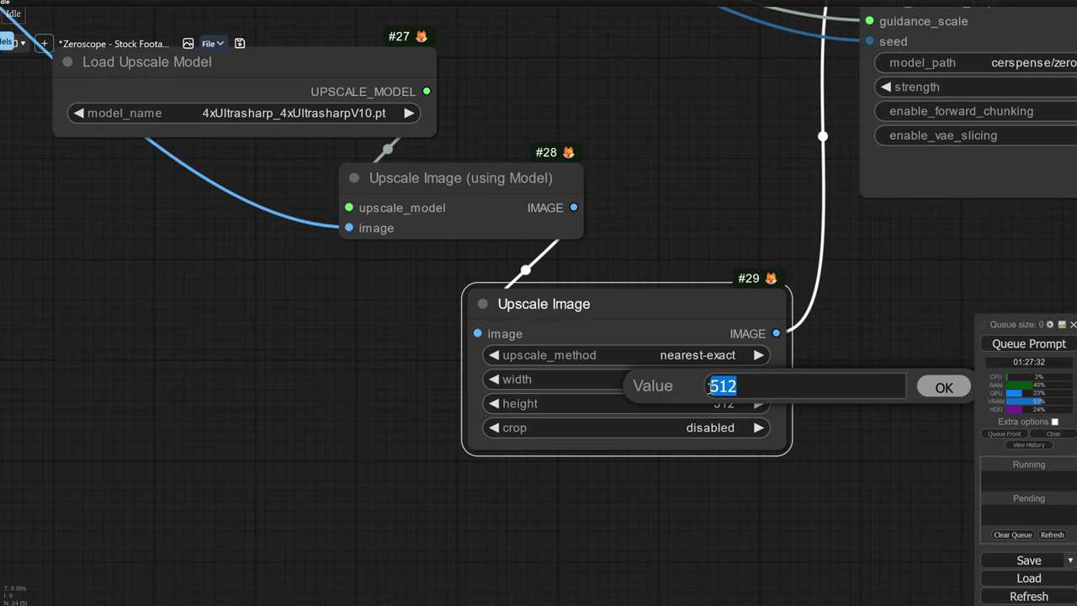
pyautogui.press('Return')
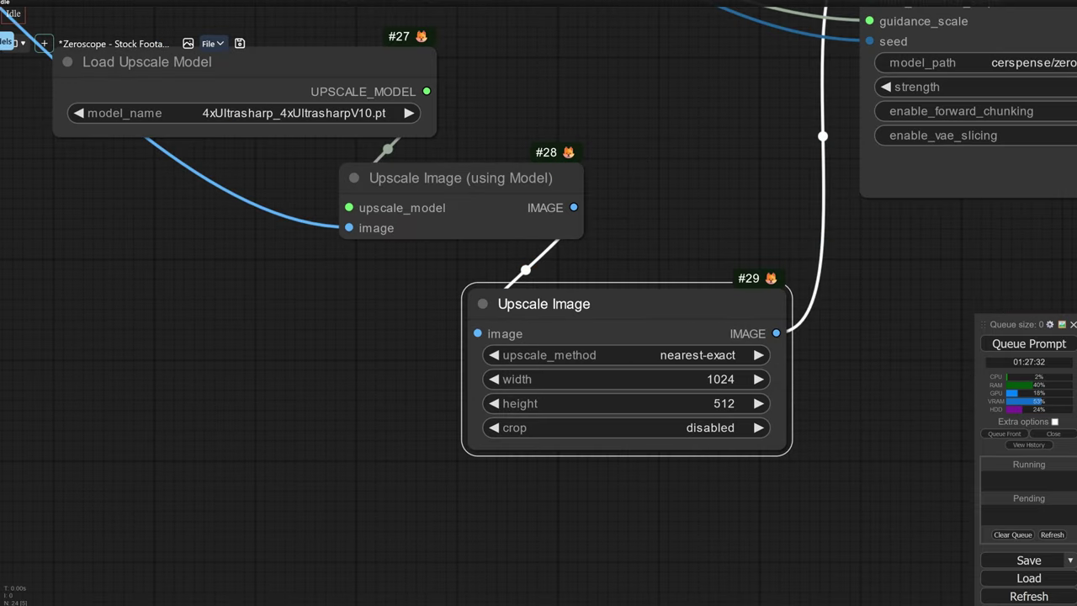
pyautogui.click(714, 396)
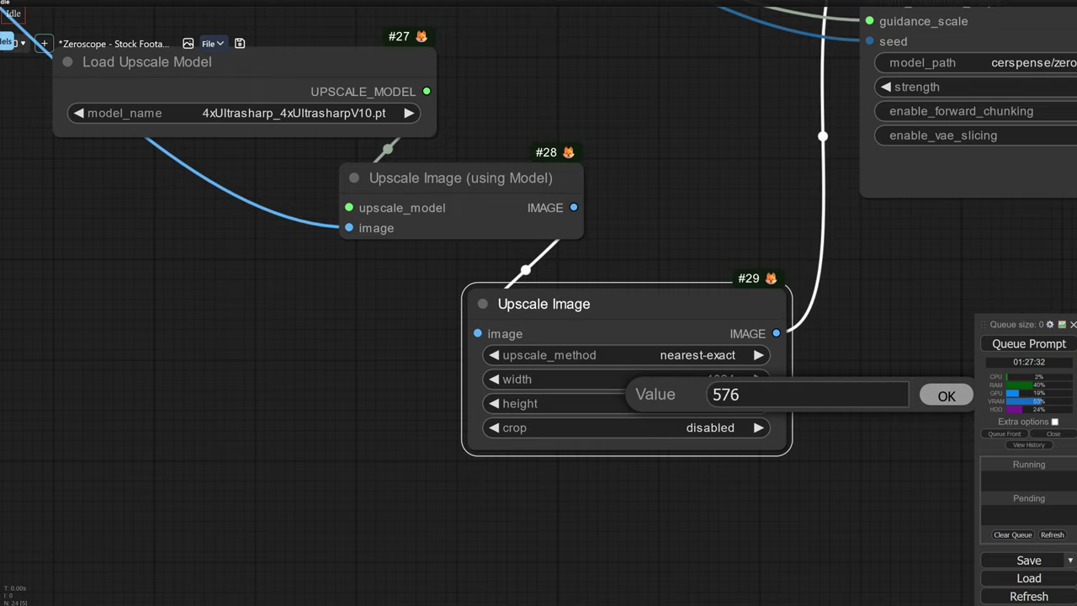
pyautogui.press('Return')
pyautogui.click(732, 354)
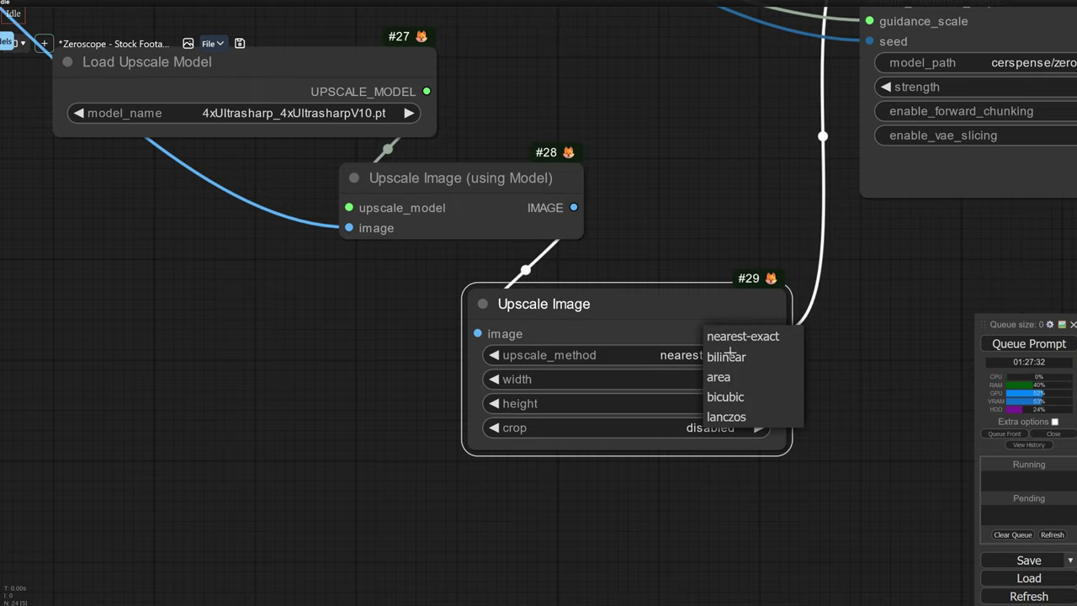
pyautogui.click(755, 418)
pyautogui.scroll(-10, 728, 259)
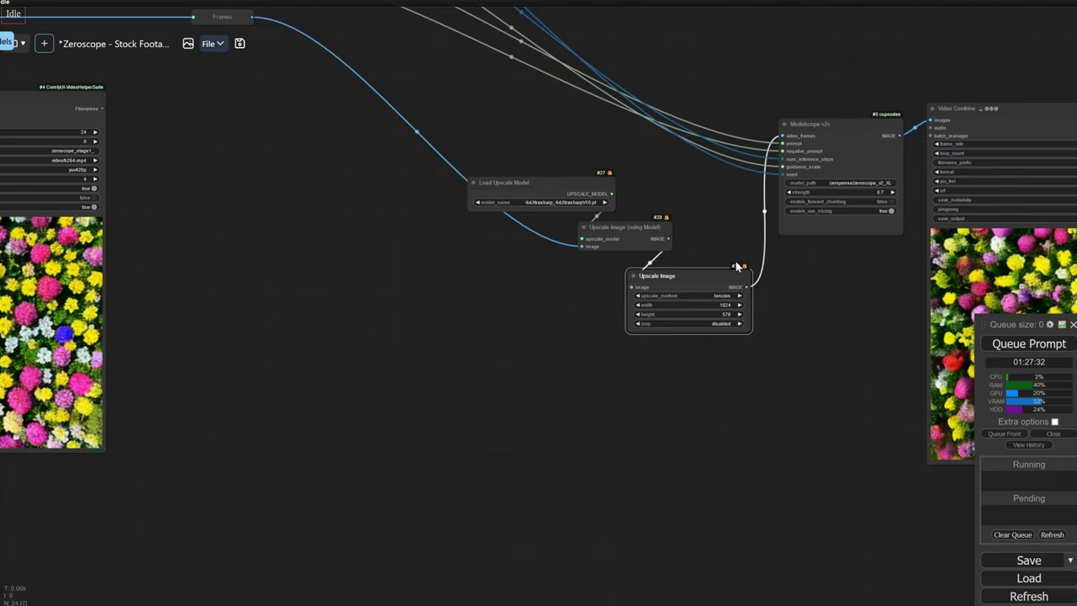
pyautogui.click(1029, 343)
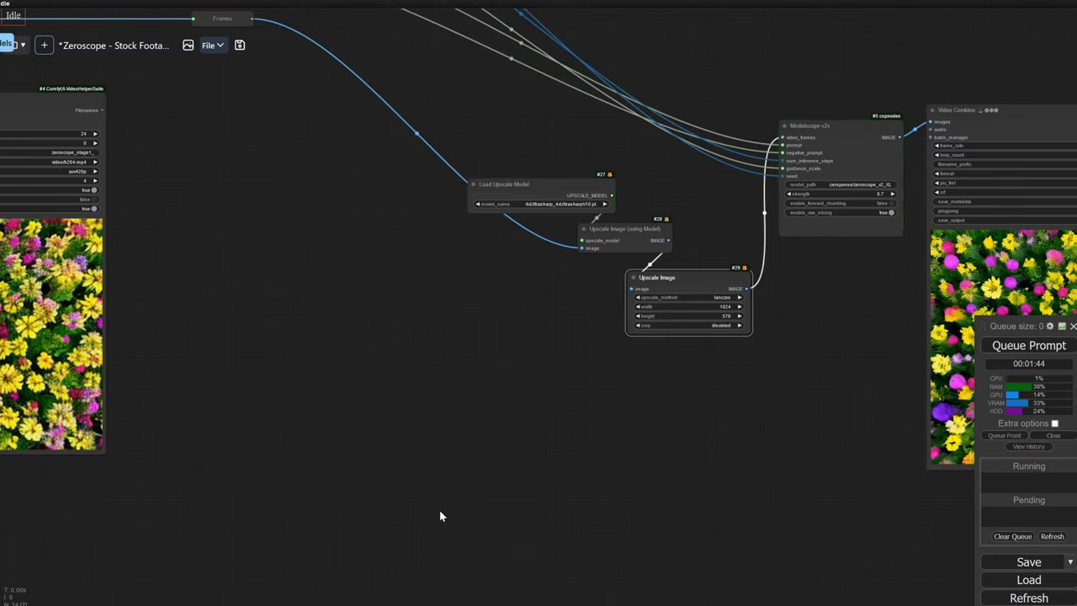
pyautogui.moveTo(657, 428); pyautogui.dragTo(370, 420)
pyautogui.scroll(3, 688, 339)
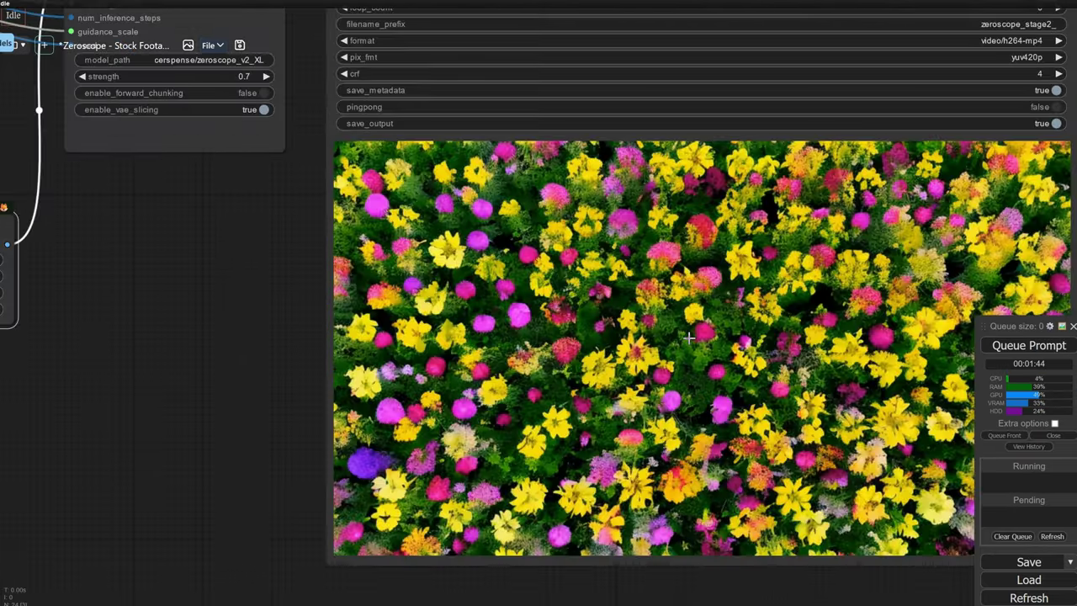
pyautogui.scroll(-5, 689, 339)
pyautogui.moveTo(96, 404); pyautogui.dragTo(15, 397)
pyautogui.moveTo(412, 362); pyautogui.dragTo(524, 354)
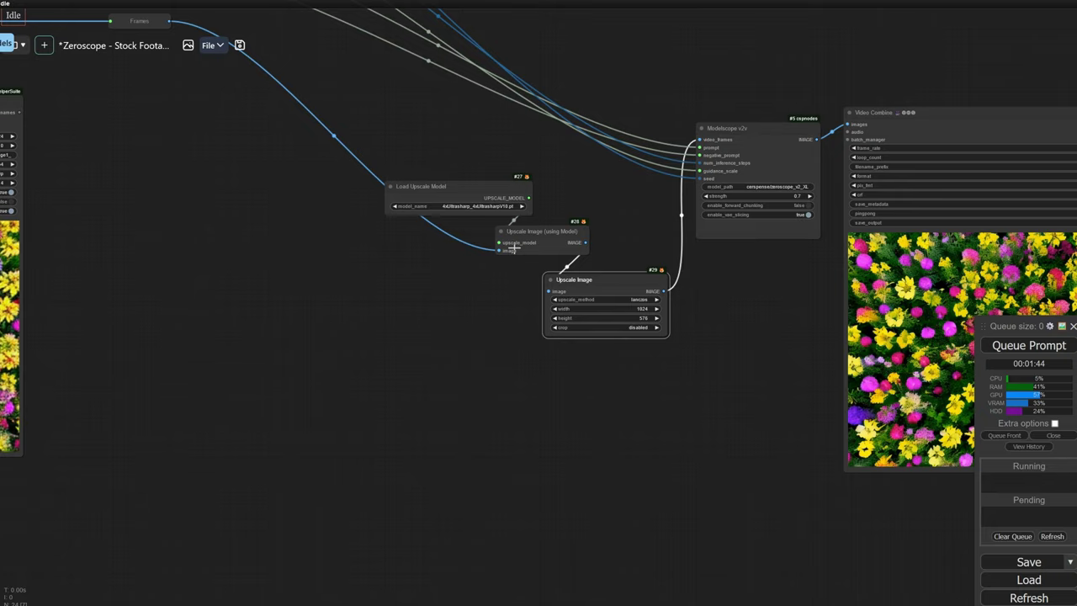
pyautogui.click(470, 206)
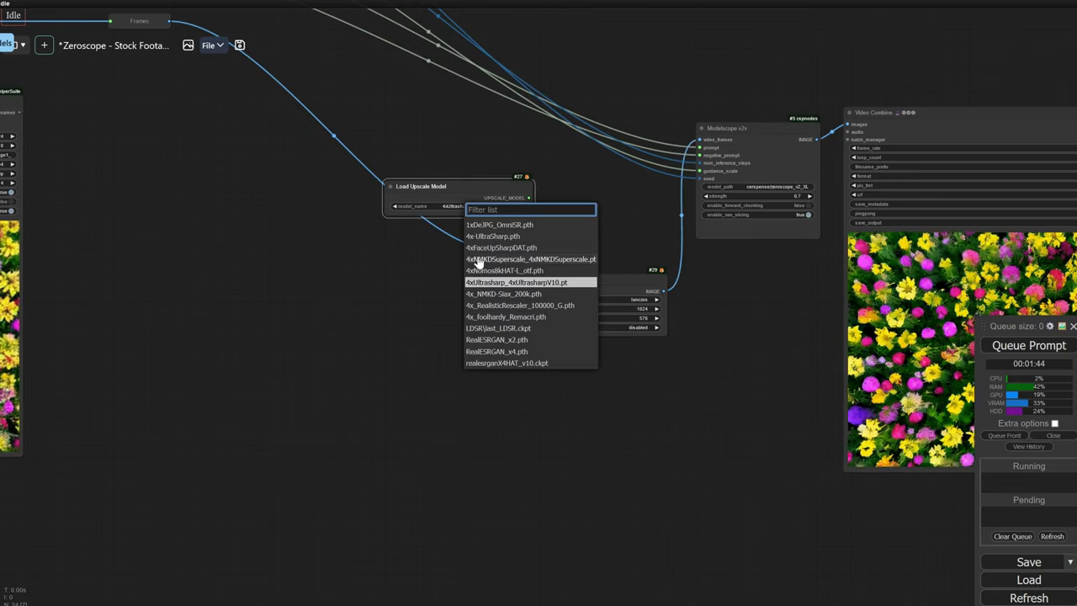
pyautogui.click(494, 305)
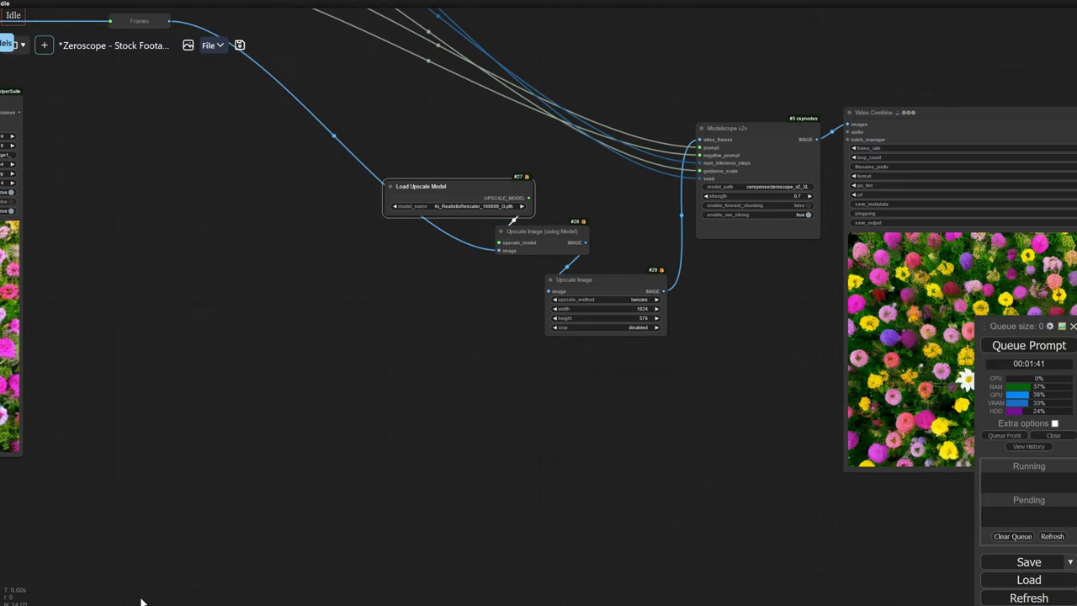
pyautogui.moveTo(449, 445); pyautogui.dragTo(120, 421)
pyautogui.scroll(4, 676, 384)
pyautogui.moveTo(676, 385); pyautogui.dragTo(581, 400)
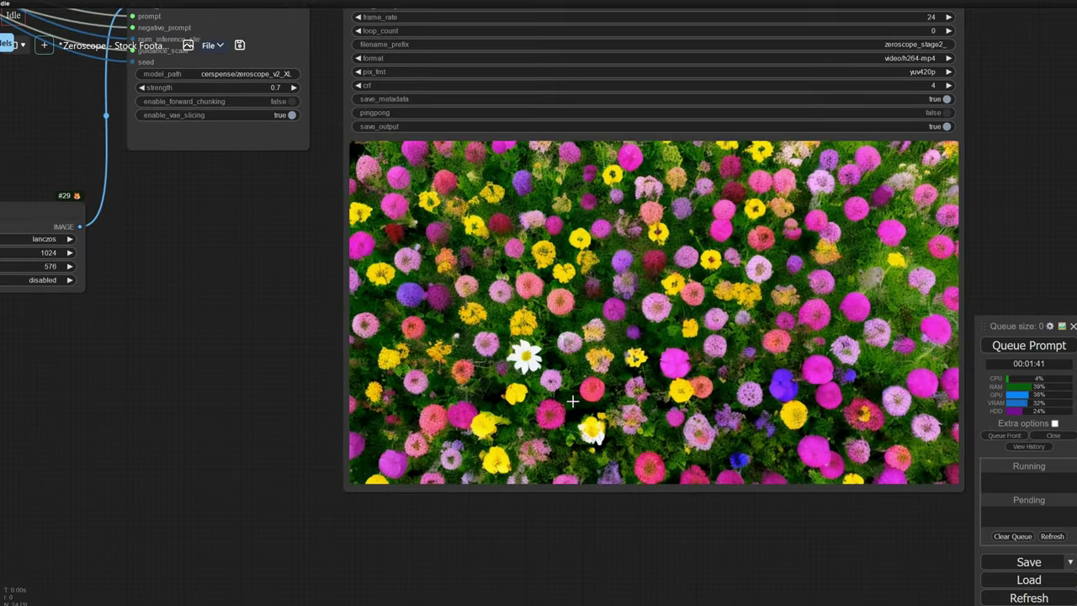
pyautogui.scroll(-2, 639, 397)
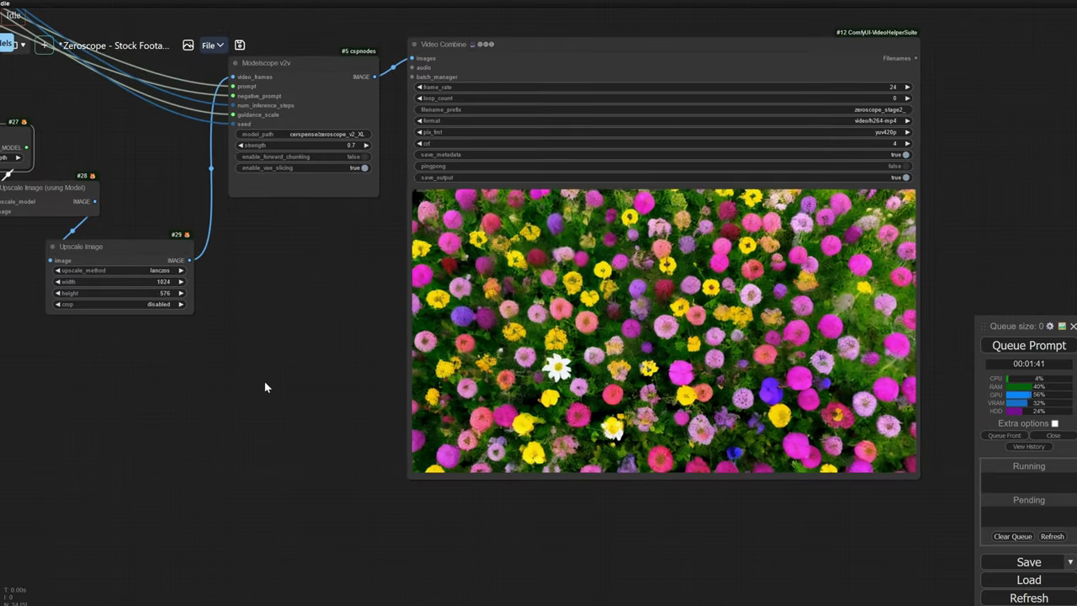
pyautogui.moveTo(264, 381); pyautogui.dragTo(673, 392)
pyautogui.click(370, 168)
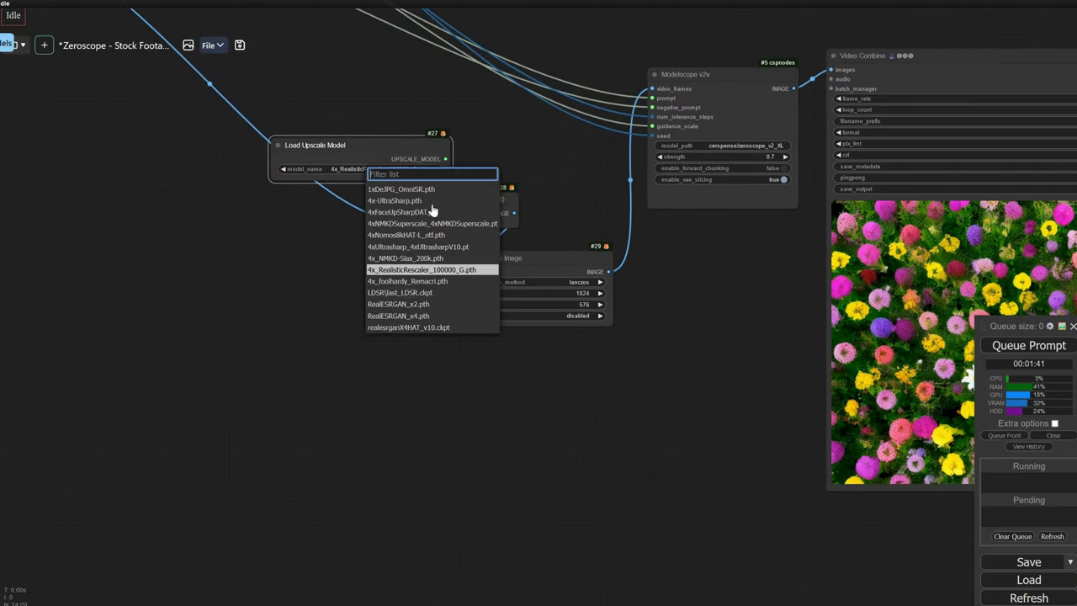
pyautogui.click(727, 291)
pyautogui.moveTo(727, 291); pyautogui.dragTo(336, 331)
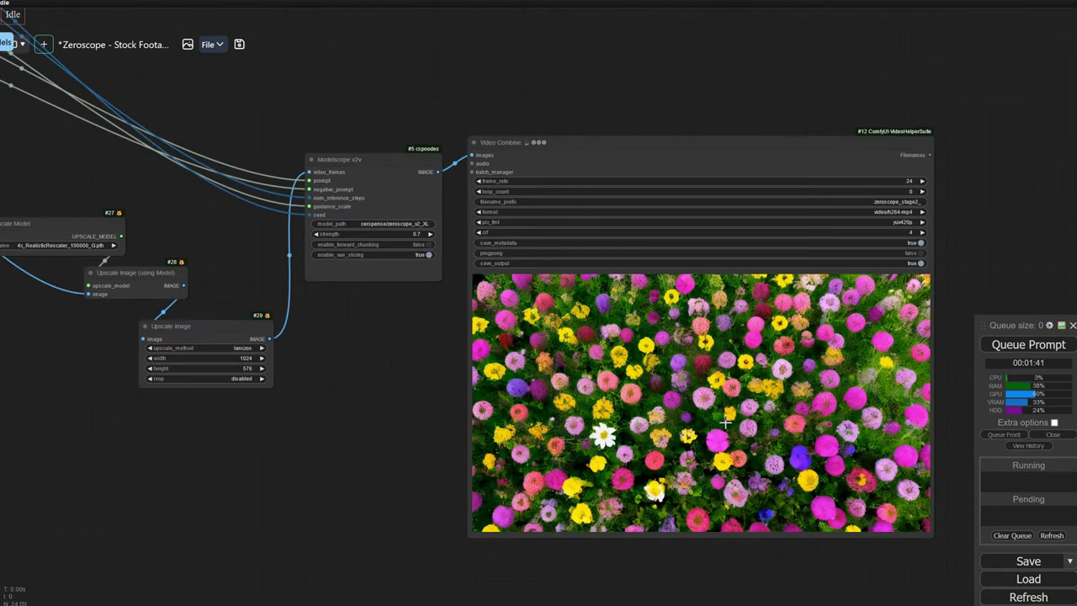
pyautogui.scroll(3, 538, 336)
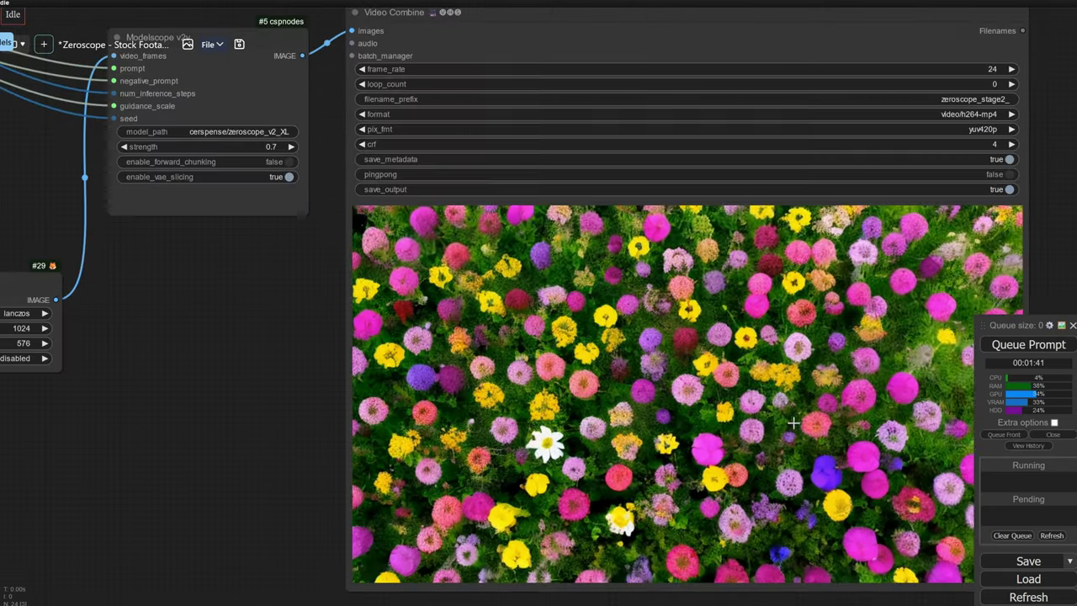
pyautogui.scroll(-3, 648, 380)
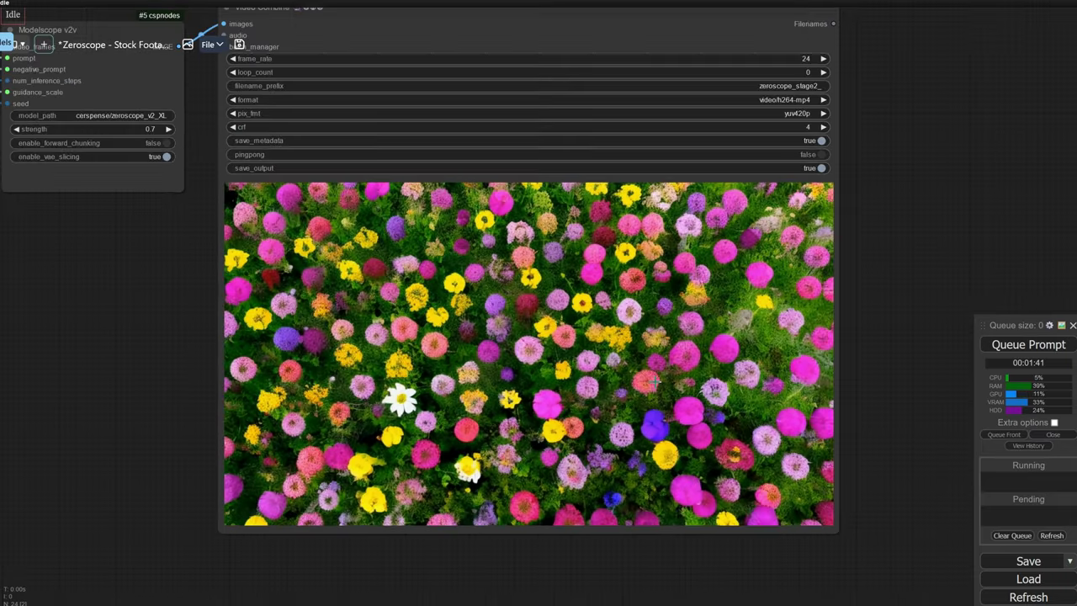
pyautogui.scroll(-10, 643, 377)
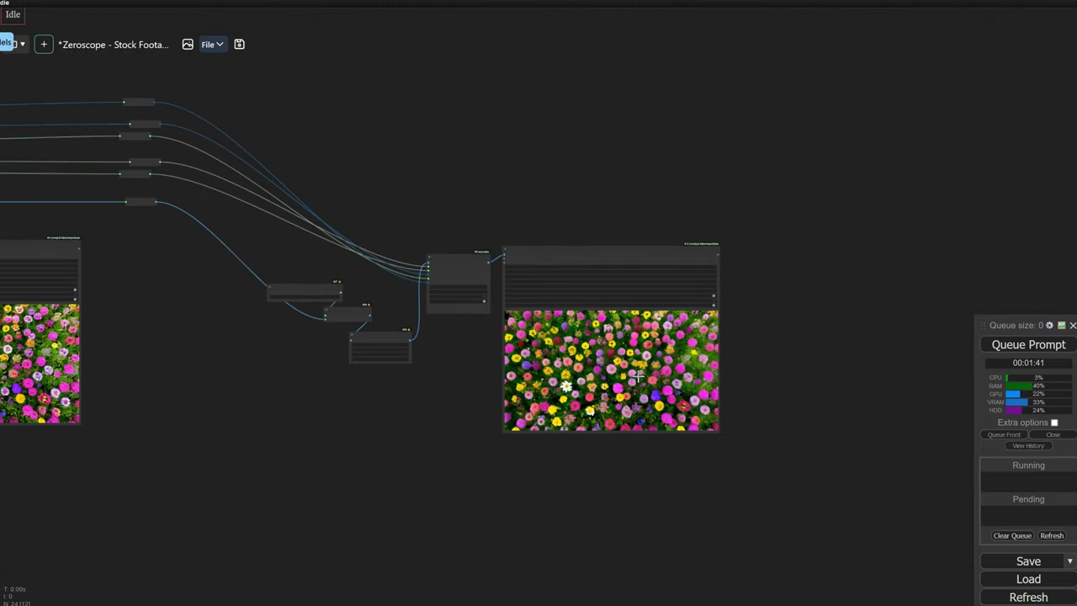
pyautogui.moveTo(415, 392); pyautogui.dragTo(517, 353)
pyautogui.scroll(4, 816, 329)
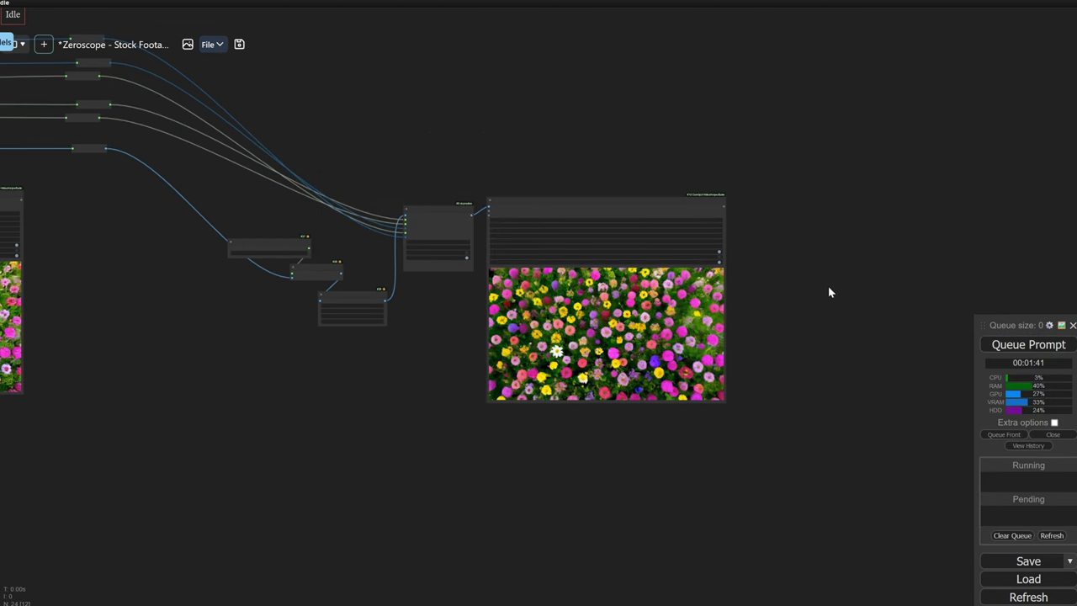
pyautogui.moveTo(848, 281); pyautogui.dragTo(862, 363)
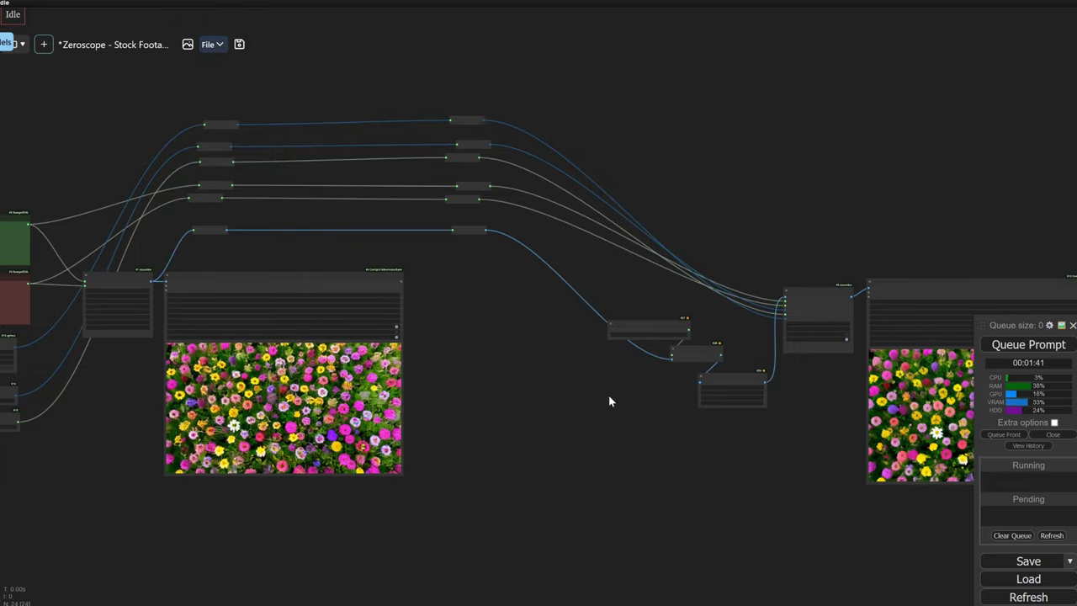
pyautogui.scroll(4, 608, 394)
pyautogui.scroll(-2, 547, 374)
pyautogui.scroll(-2, 513, 372)
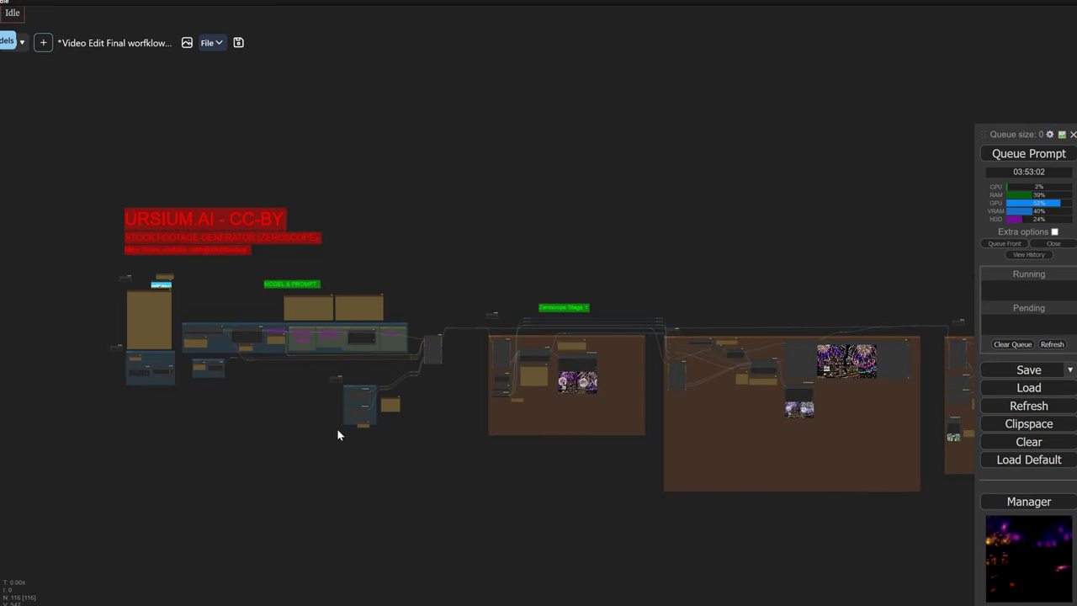
# Pan across the model and notes area and the Zeroscope Stage 1 group.
pyautogui.moveTo(336, 428); pyautogui.dragTo(264, 348)
pyautogui.scroll(5, 227, 318)
pyautogui.scroll(3, 228, 319)
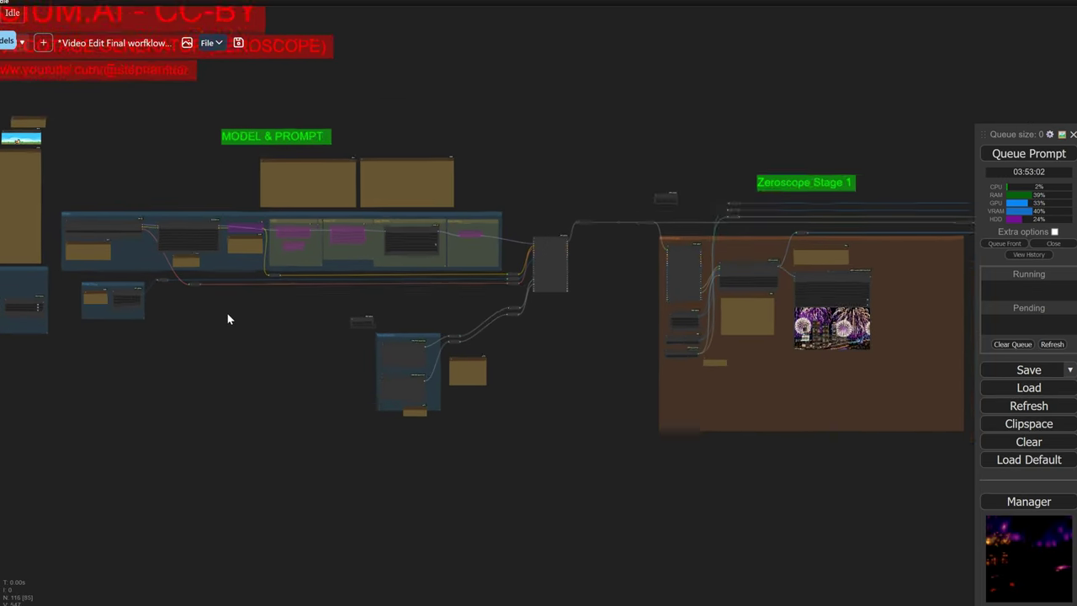
pyautogui.moveTo(228, 317); pyautogui.dragTo(77, 337)
pyautogui.moveTo(545, 340); pyautogui.dragTo(3, 341)
pyautogui.moveTo(620, 342); pyautogui.dragTo(81, 337)
pyautogui.moveTo(904, 344); pyautogui.dragTo(303, 346)
# Jump to bookmark 1 and keep Load Checkpoint on epicrealism_naturalSinRC1VAE.
pyautogui.press('1')
pyautogui.scroll(-5, 501, 332)
pyautogui.moveTo(474, 361); pyautogui.dragTo(378, 368)
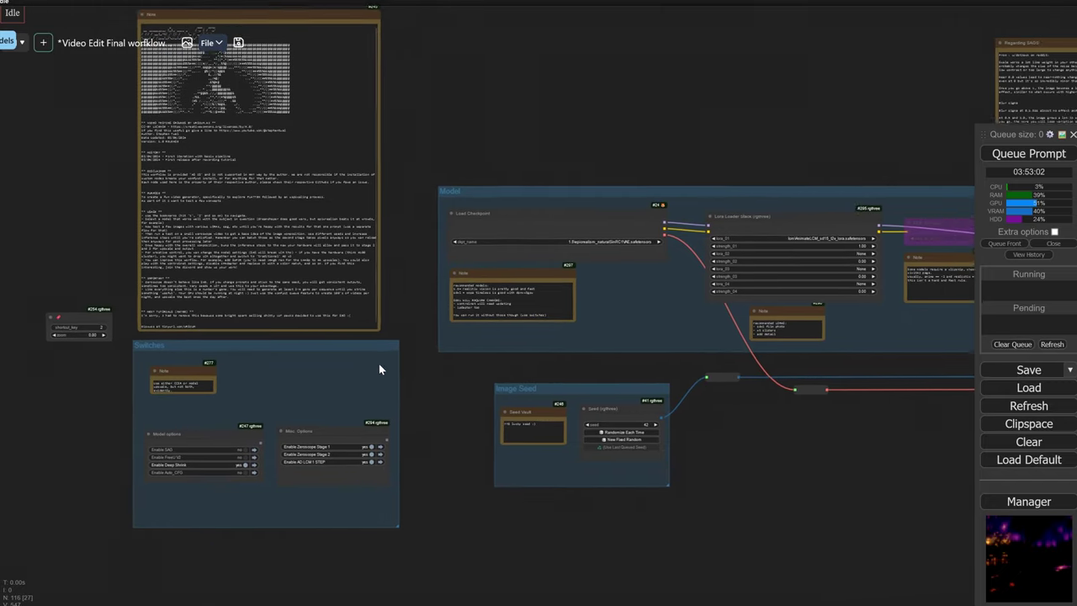
pyautogui.moveTo(529, 332); pyautogui.dragTo(438, 338)
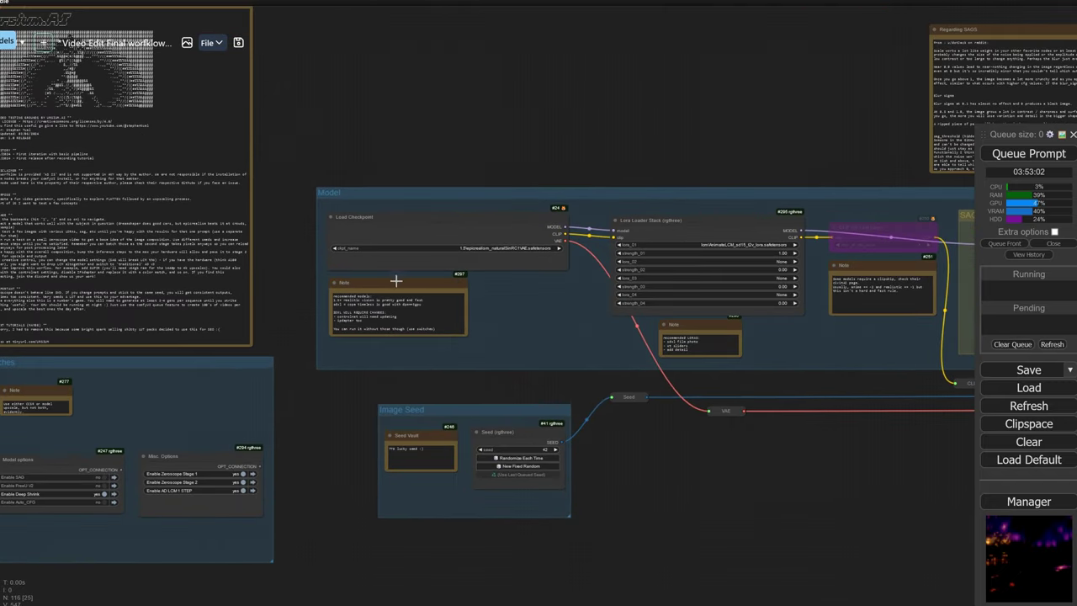
pyautogui.moveTo(336, 284); pyautogui.dragTo(486, 320)
pyautogui.scroll(1, 486, 319)
pyautogui.scroll(10, 684, 313)
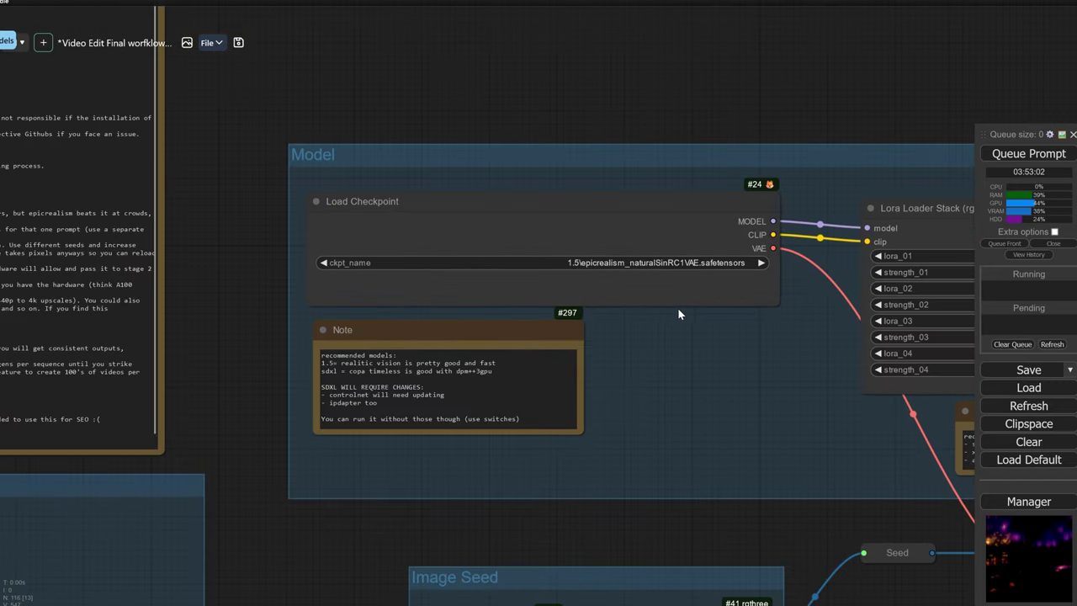
pyautogui.click(680, 244)
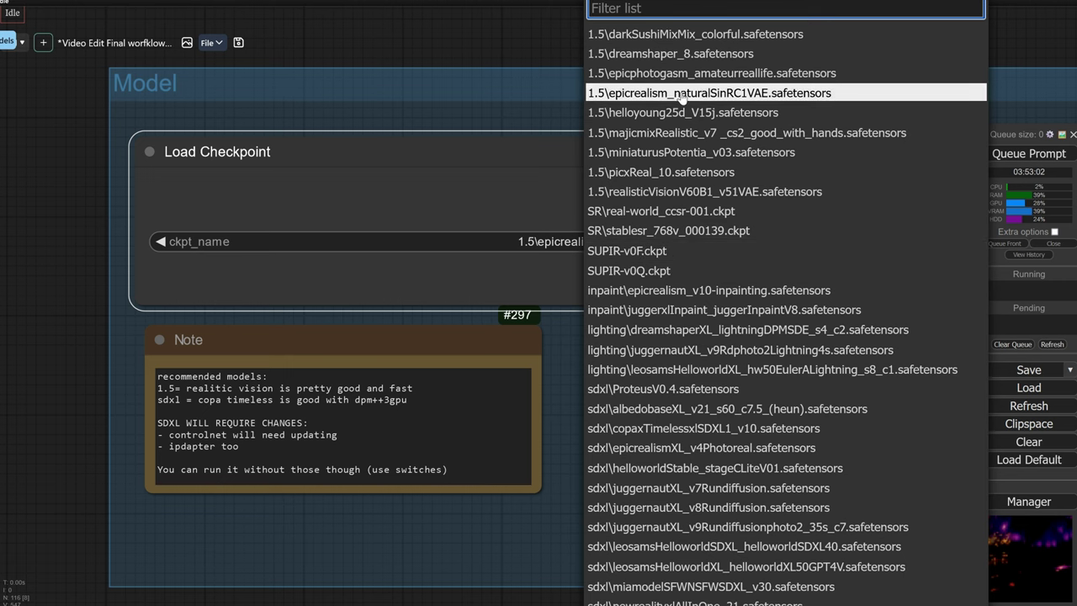
pyautogui.click(738, 93)
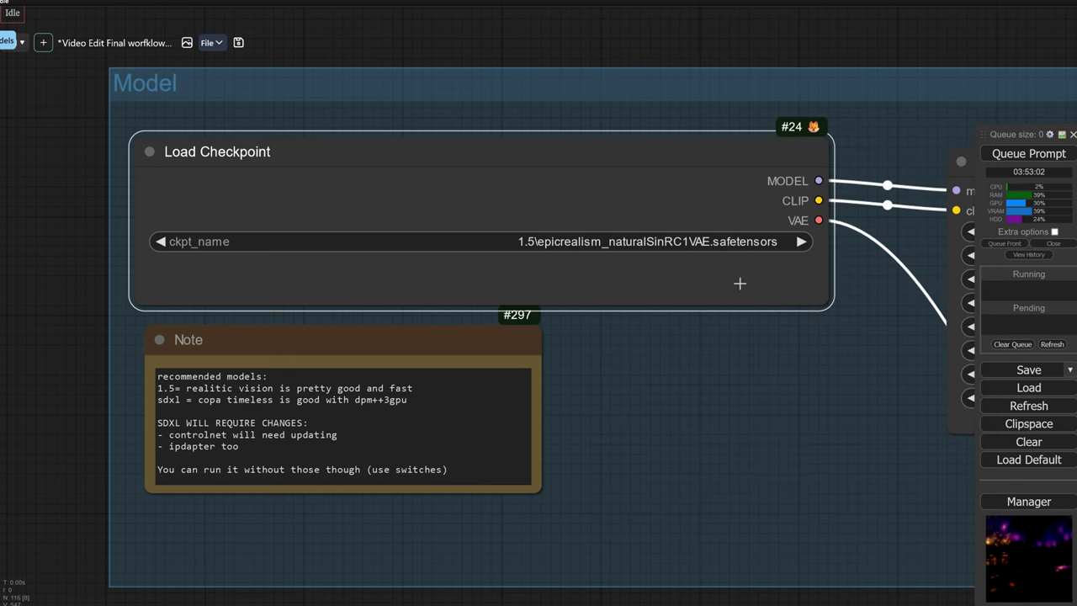
pyautogui.scroll(-5, 797, 352)
# Pan along the LoRA loader stack to the Deep Shrink group, Auto_CFG and Context Big.
pyautogui.moveTo(796, 352); pyautogui.dragTo(430, 359)
pyautogui.moveTo(789, 409); pyautogui.dragTo(757, 404)
pyautogui.scroll(2, 694, 373)
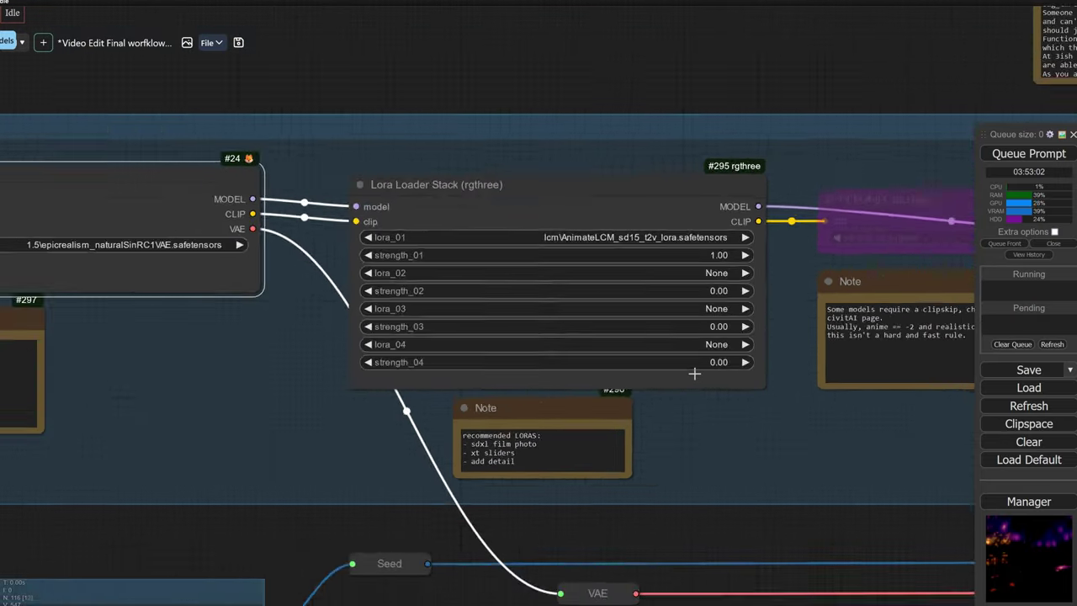
pyautogui.scroll(-3, 694, 372)
pyautogui.scroll(2, 870, 411)
pyautogui.hscroll(15, 612, 389)
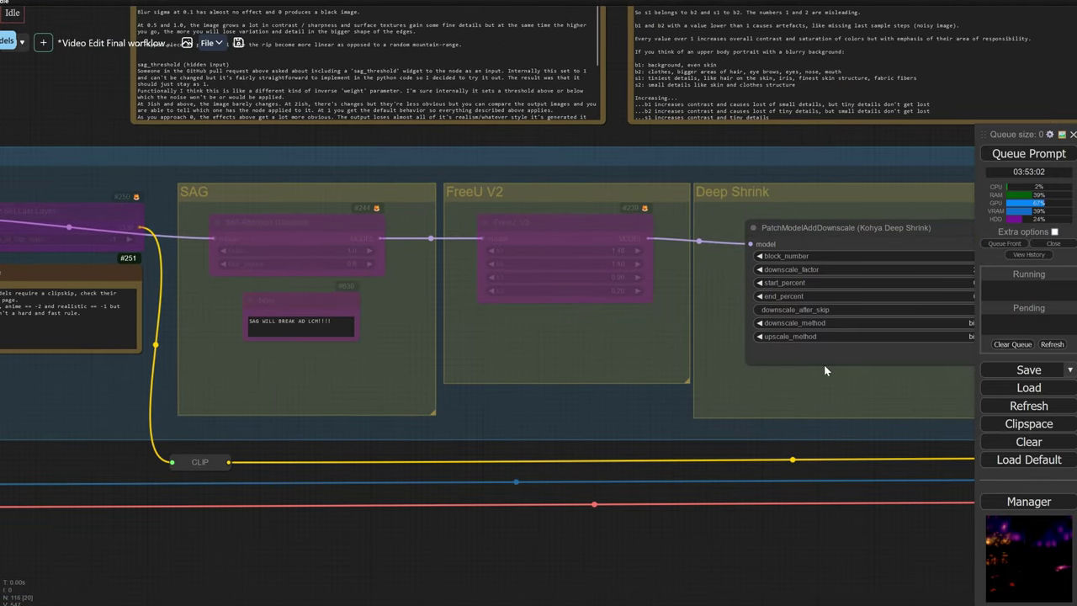
pyautogui.moveTo(824, 364); pyautogui.dragTo(565, 367)
pyautogui.moveTo(877, 365); pyautogui.dragTo(554, 361)
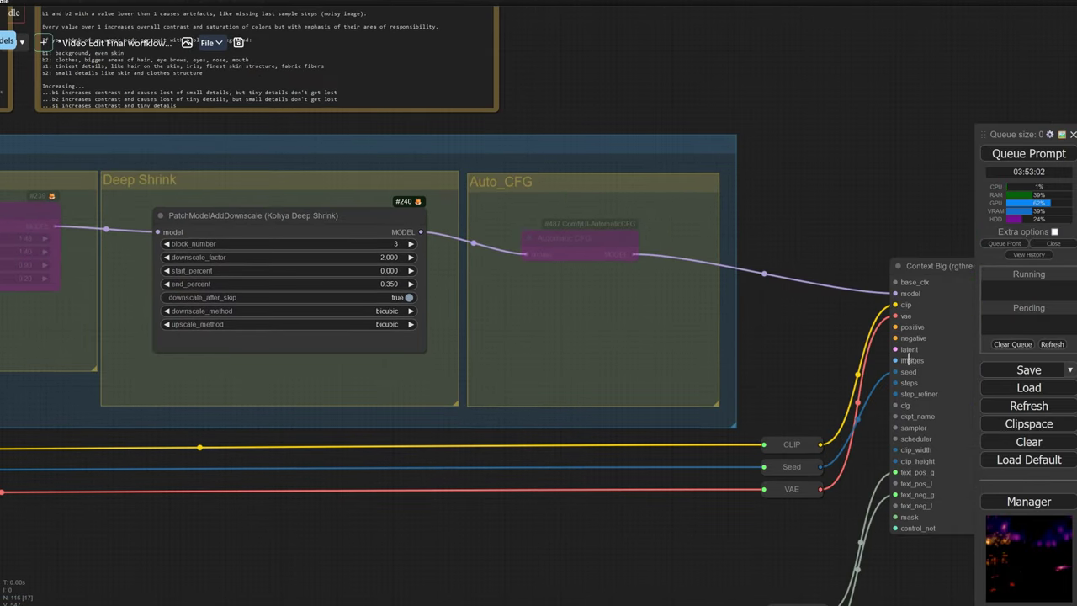
# Set Enable Zeroscope Stage 2 and Enable AD LCM 1 STEP to no in the Switches group.
pyautogui.hscroll(-8, 749, 341)
pyautogui.press('2')
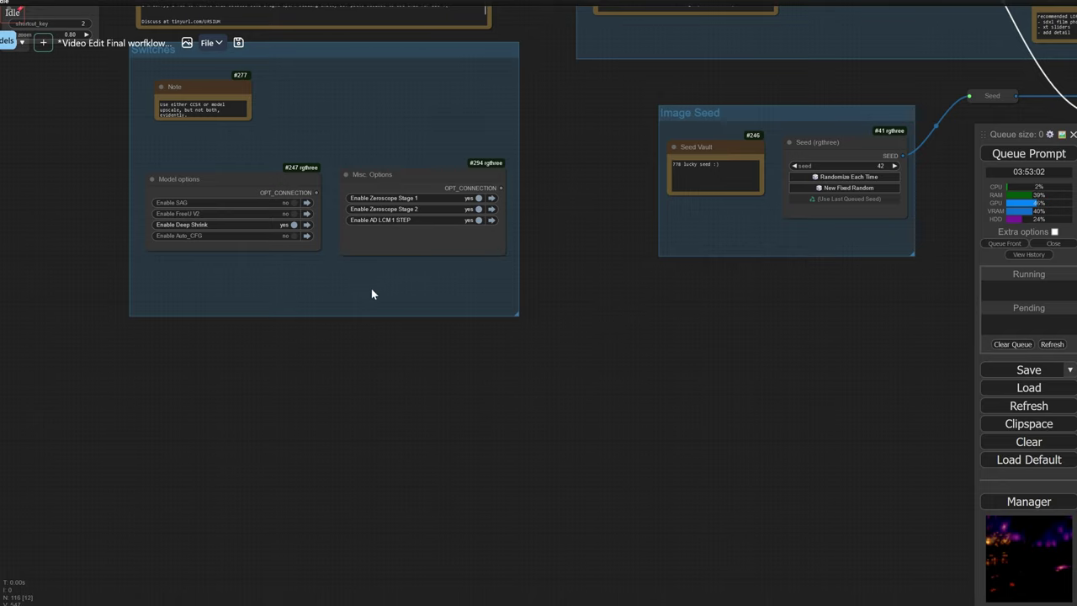
pyautogui.moveTo(373, 293); pyautogui.dragTo(487, 333)
pyautogui.scroll(3, 330, 216)
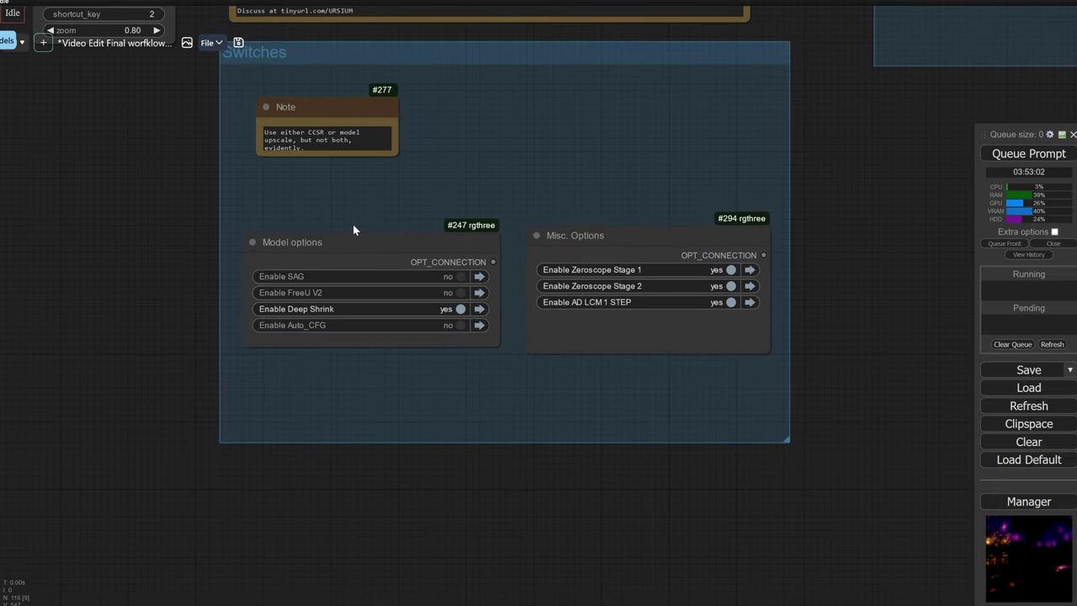
pyautogui.scroll(4, 354, 229)
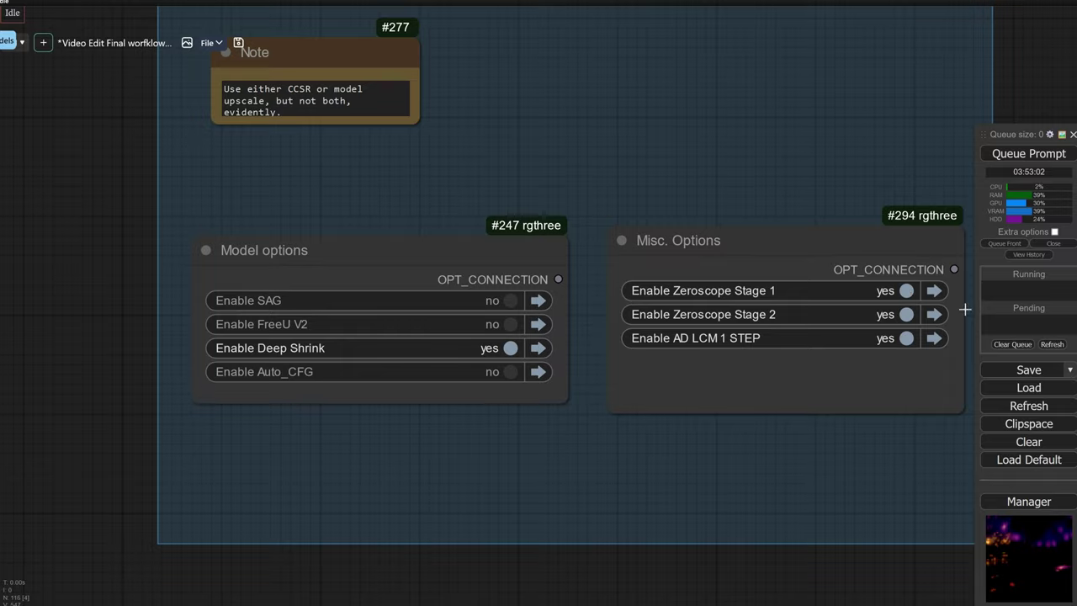
pyautogui.click(906, 313)
pyautogui.click(907, 338)
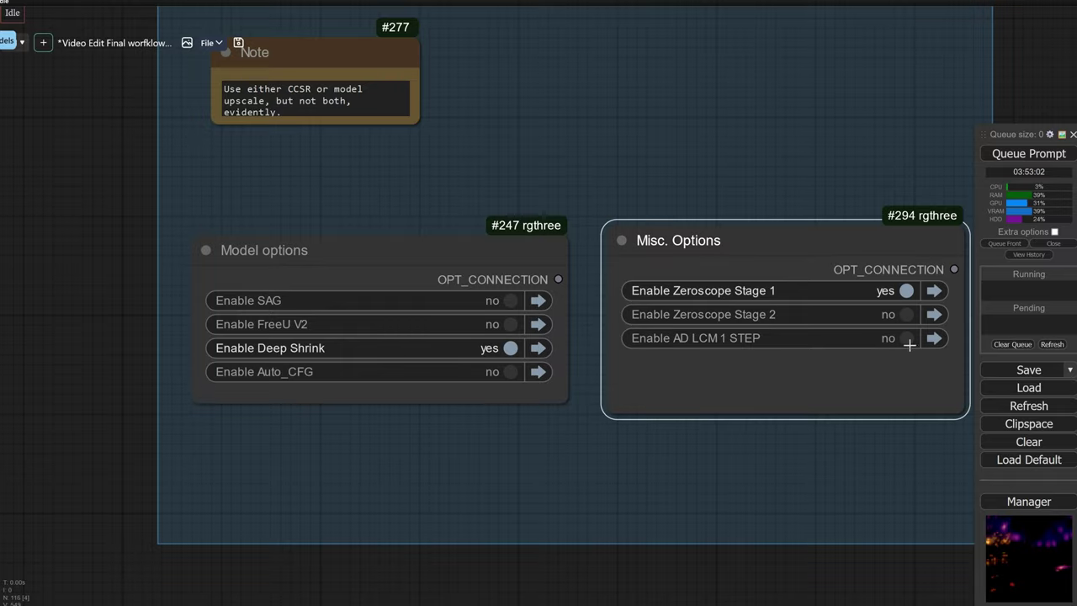
# Jump to the Zeroscope Stage 1 group and read its note recommending 24 frames and 25 steps.
pyautogui.click(934, 292)
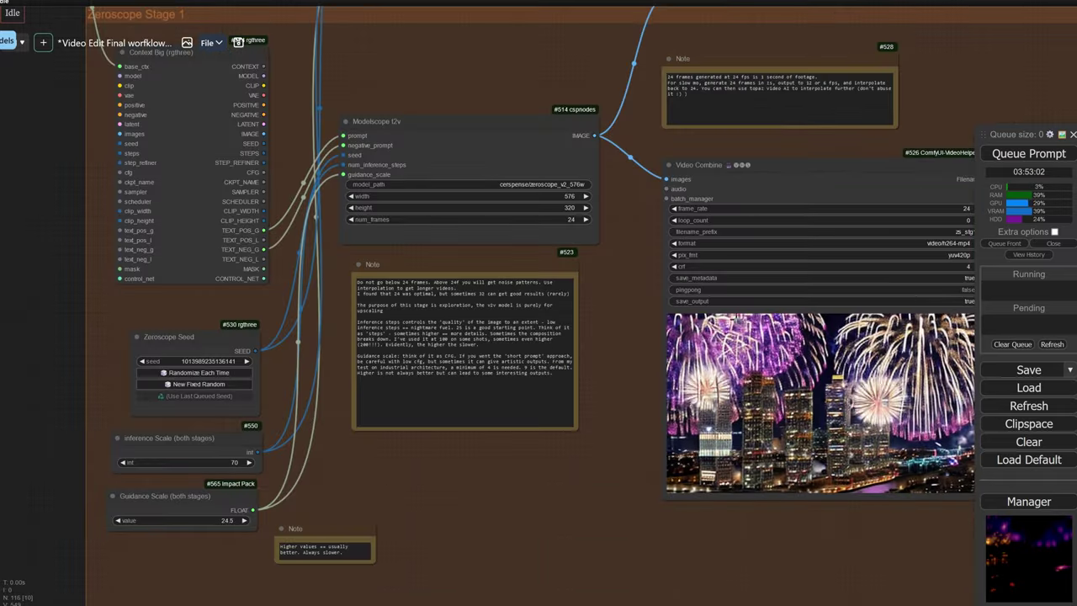
pyautogui.scroll(10, 555, 345)
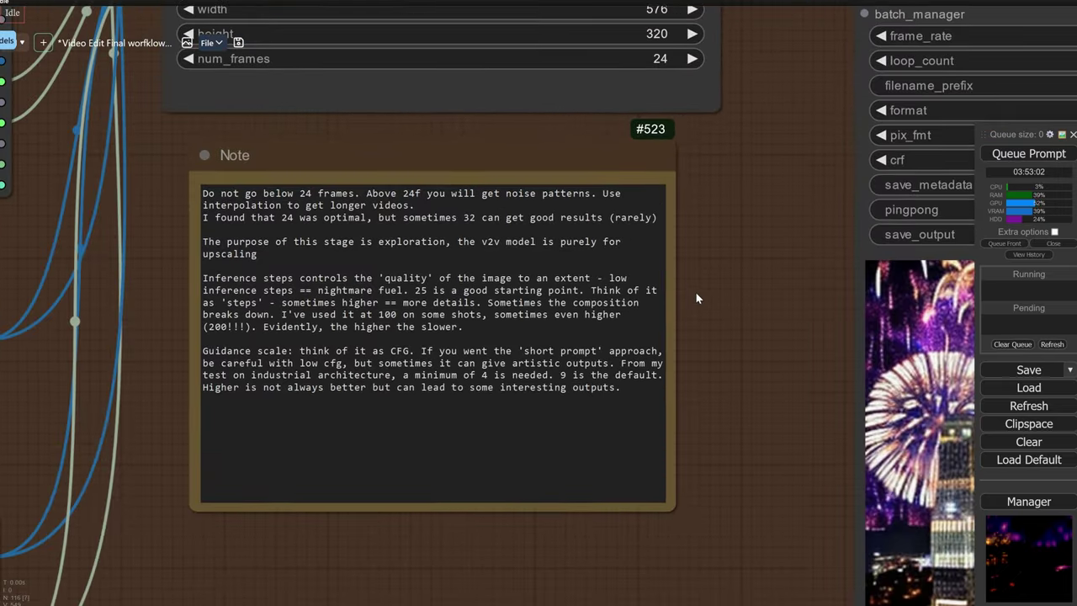
pyautogui.moveTo(696, 293); pyautogui.dragTo(691, 263)
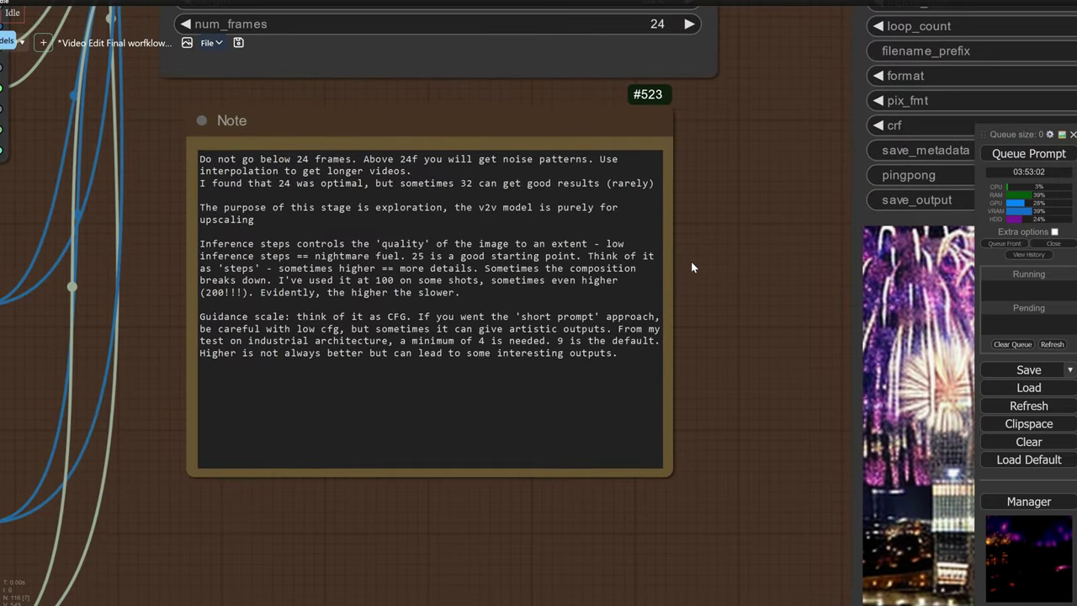
pyautogui.scroll(-10, 692, 266)
pyautogui.scroll(-5, 690, 261)
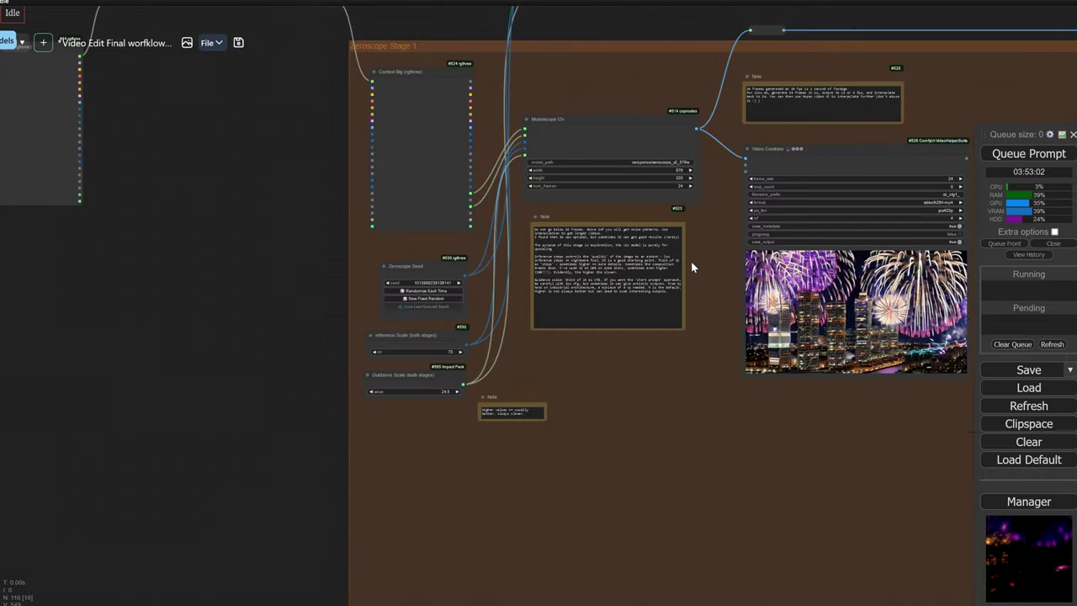
pyautogui.moveTo(676, 264); pyautogui.dragTo(524, 258)
pyautogui.scroll(-10, 522, 259)
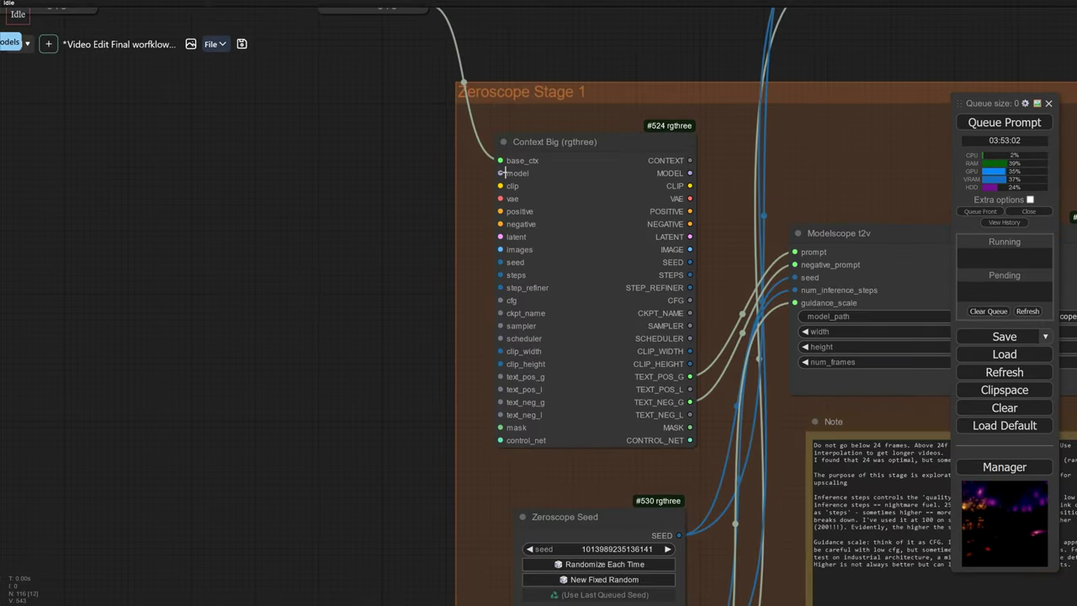
pyautogui.scroll(-8, 503, 170)
pyautogui.scroll(-3, 504, 170)
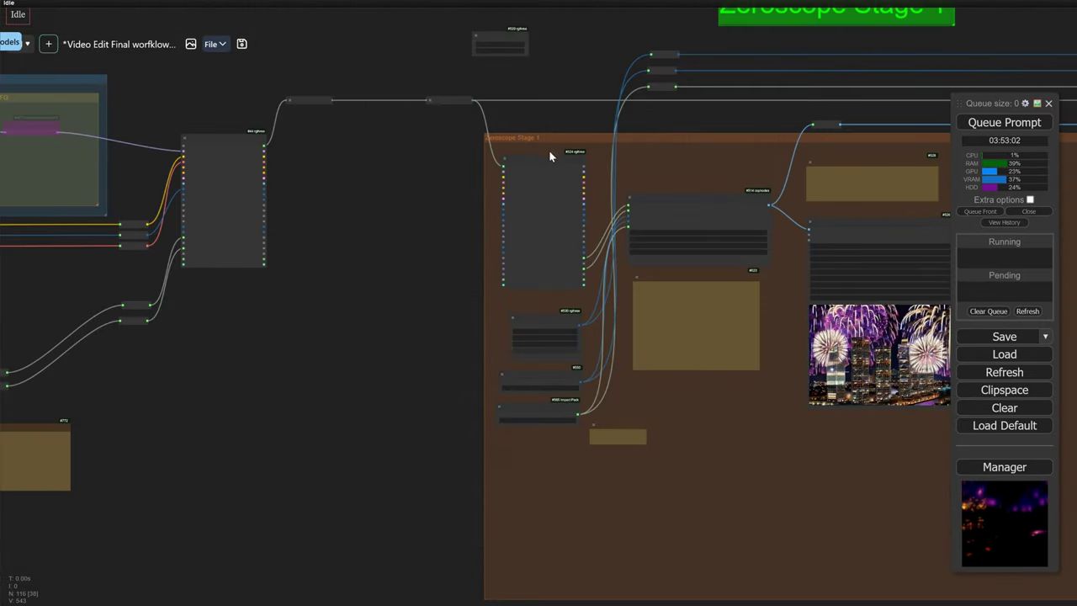
pyautogui.moveTo(736, 174); pyautogui.dragTo(604, 152)
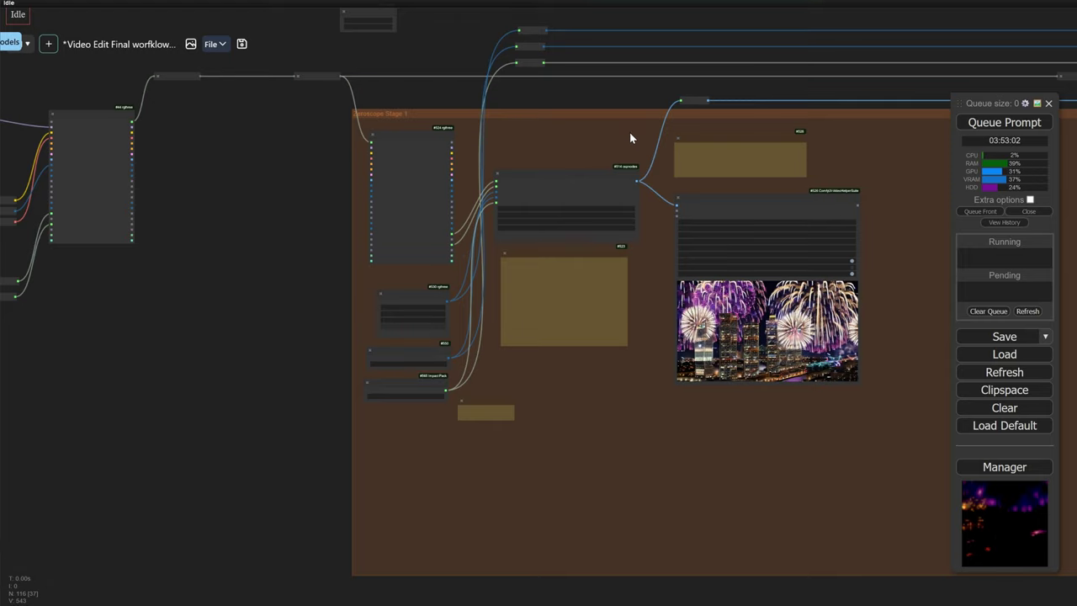
pyautogui.scroll(-8, 713, 212)
pyautogui.scroll(-2, 715, 217)
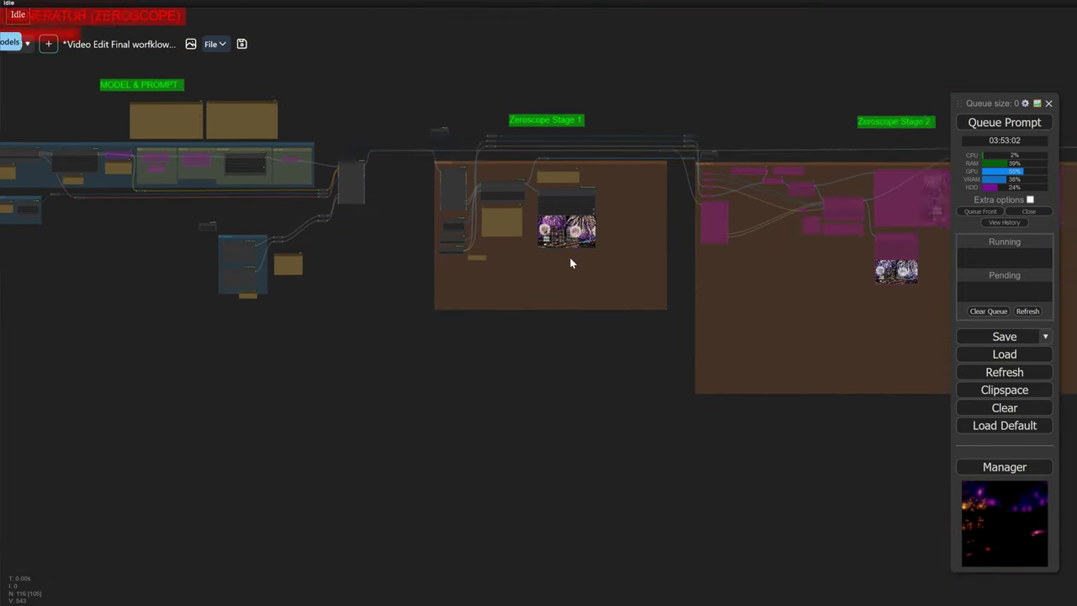
pyautogui.hscroll(5, 504, 258)
# Switch Enable Zeroscope Stage 2 back to yes and view its fireworks preview.
pyautogui.press('1')
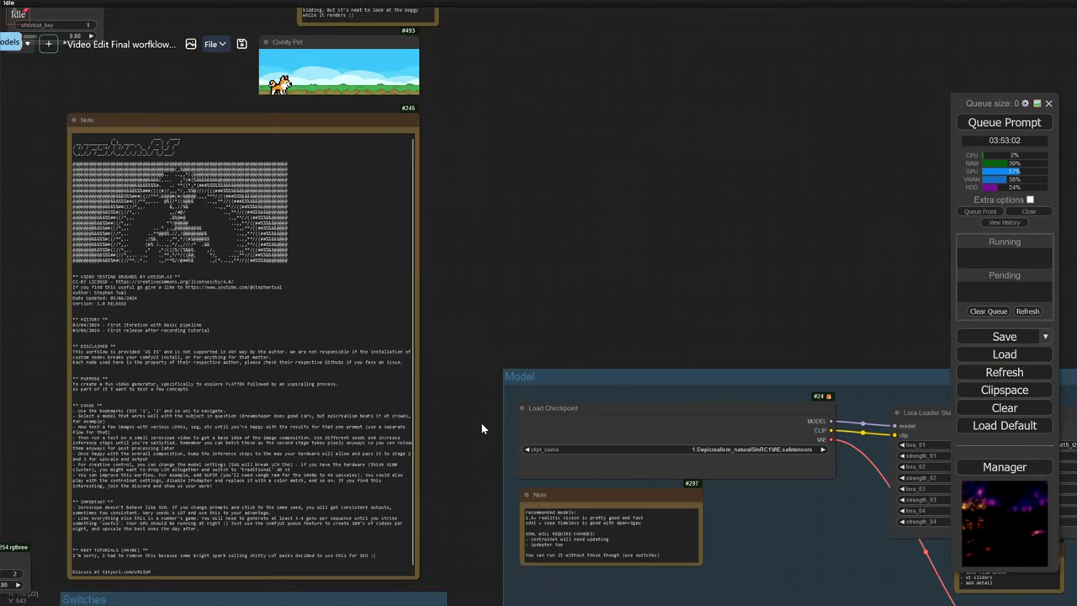
pyautogui.press('2')
pyautogui.click(481, 208)
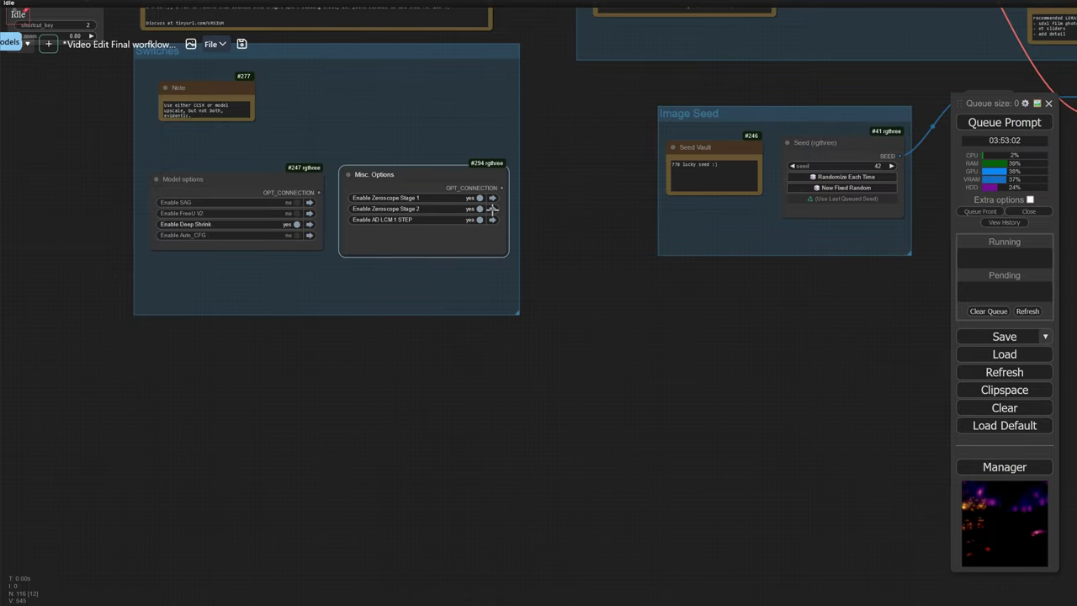
pyautogui.click(493, 209)
pyautogui.moveTo(460, 296); pyautogui.dragTo(337, 346)
pyautogui.moveTo(790, 370); pyautogui.dragTo(627, 361)
pyautogui.moveTo(787, 187); pyautogui.dragTo(617, 196)
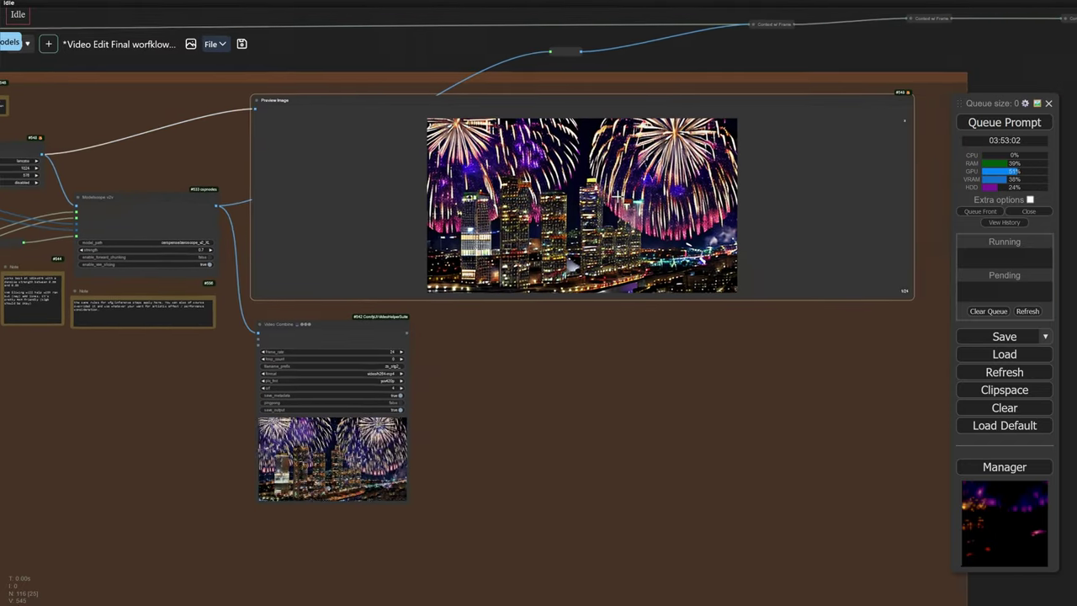
pyautogui.scroll(5, 618, 195)
pyautogui.moveTo(17, 252); pyautogui.dragTo(519, 318)
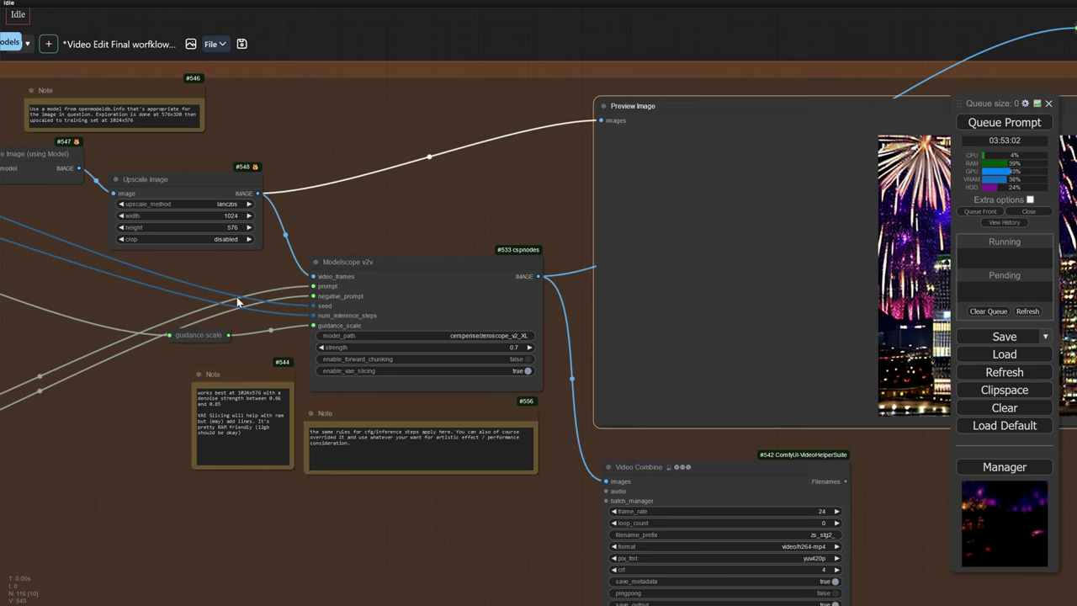
pyautogui.moveTo(238, 303); pyautogui.dragTo(568, 322)
pyautogui.scroll(6, 515, 250)
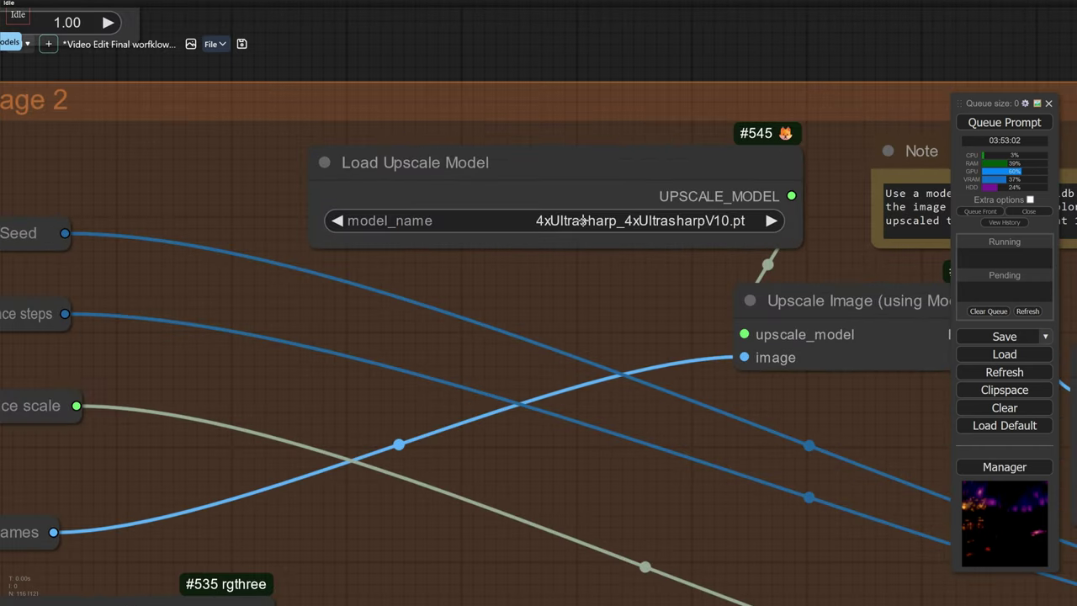
pyautogui.click(581, 220)
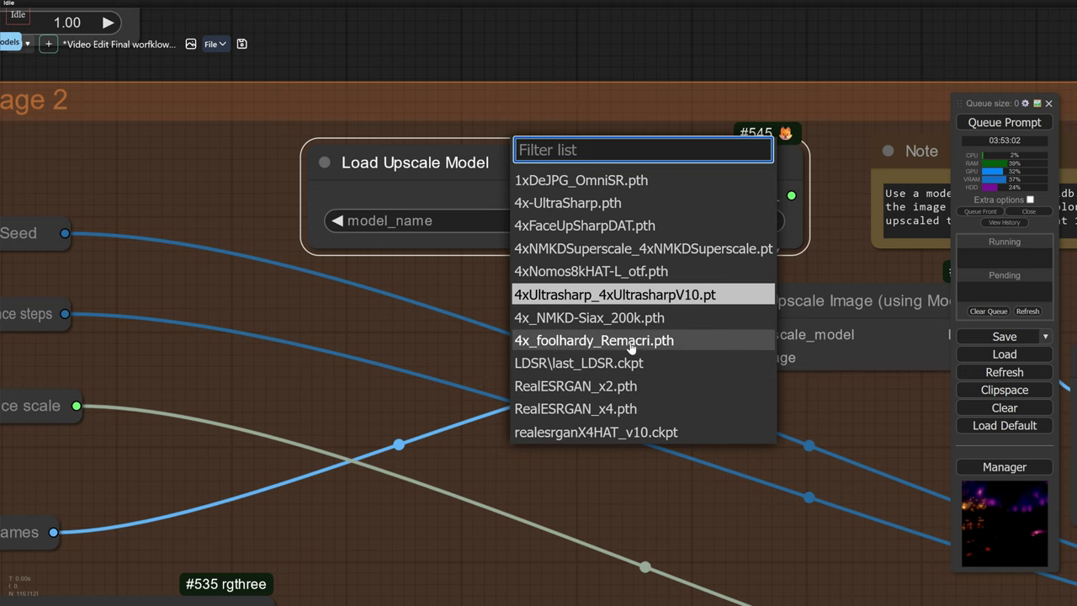
pyautogui.scroll(-10, 573, 298)
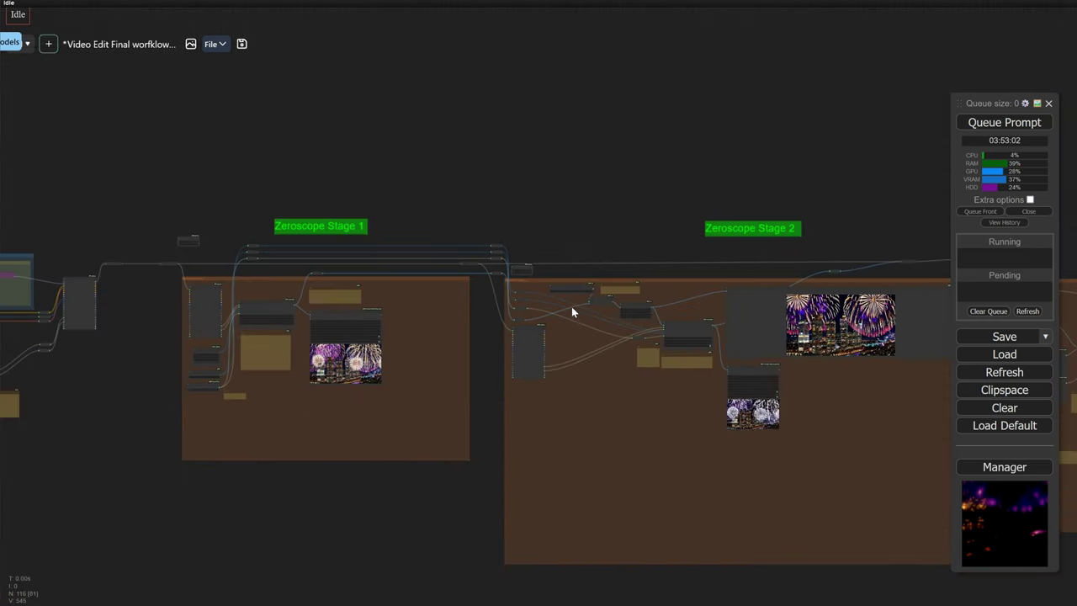
# Pan across the canvas to the AD LCM 1 STEP group beside Zeroscope Stage 2.
pyautogui.moveTo(866, 426); pyautogui.dragTo(306, 353)
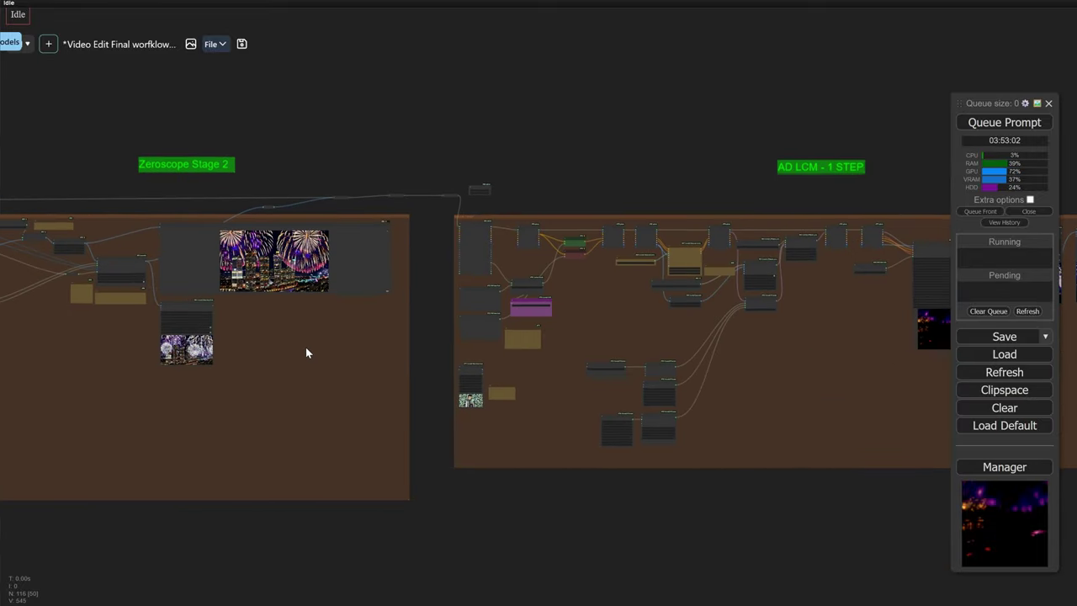
pyautogui.moveTo(645, 336); pyautogui.dragTo(459, 329)
pyautogui.moveTo(747, 358); pyautogui.dragTo(859, 351)
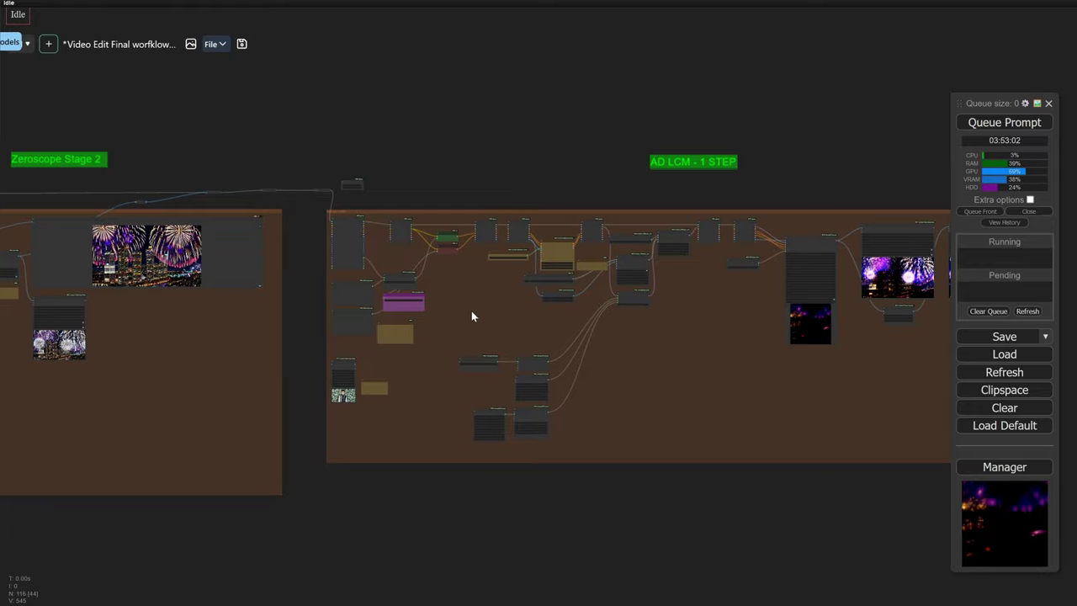
pyautogui.moveTo(468, 315); pyautogui.dragTo(637, 294)
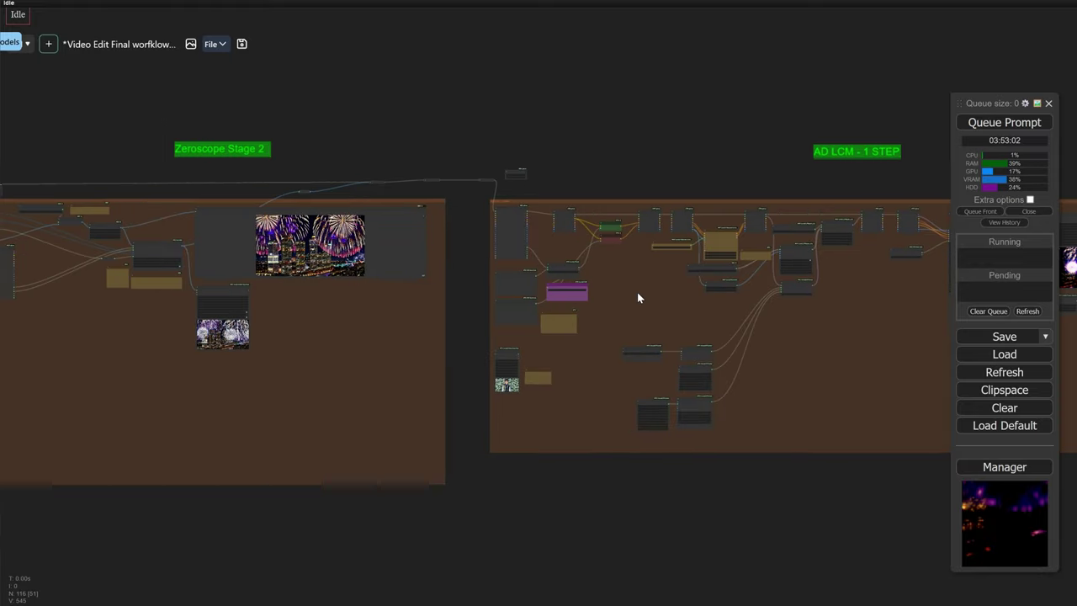
pyautogui.scroll(4, 631, 283)
pyautogui.scroll(5, 602, 284)
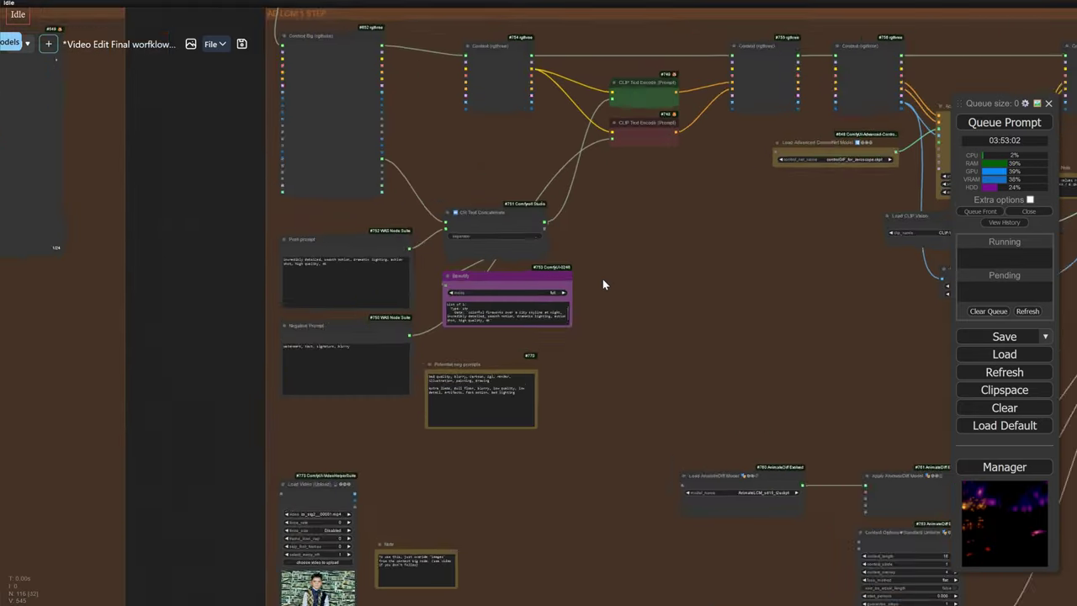
pyautogui.moveTo(720, 310); pyautogui.dragTo(825, 338)
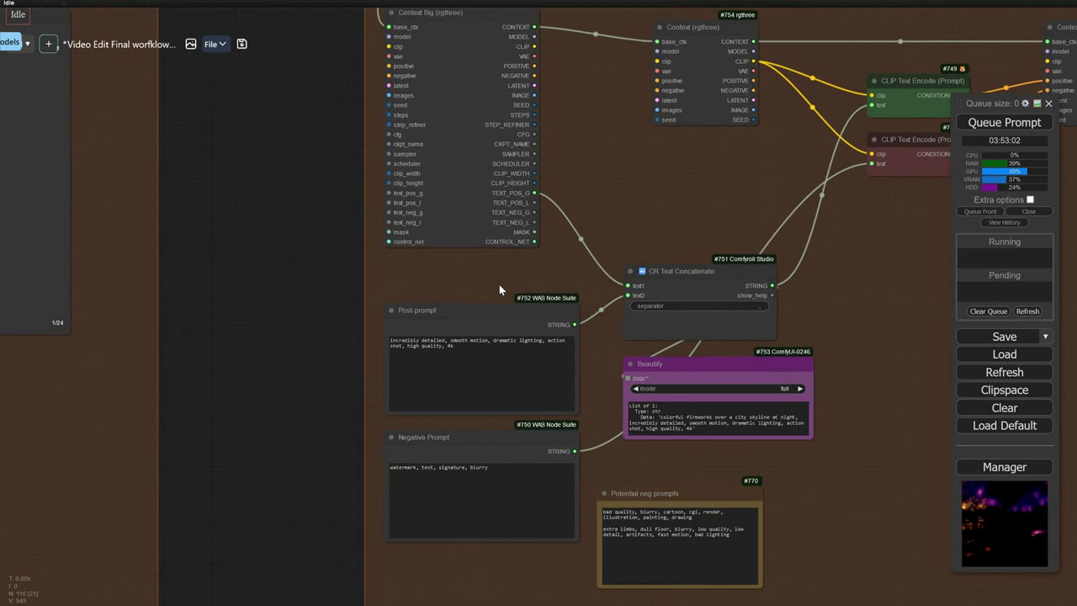
pyautogui.scroll(6, 377, 360)
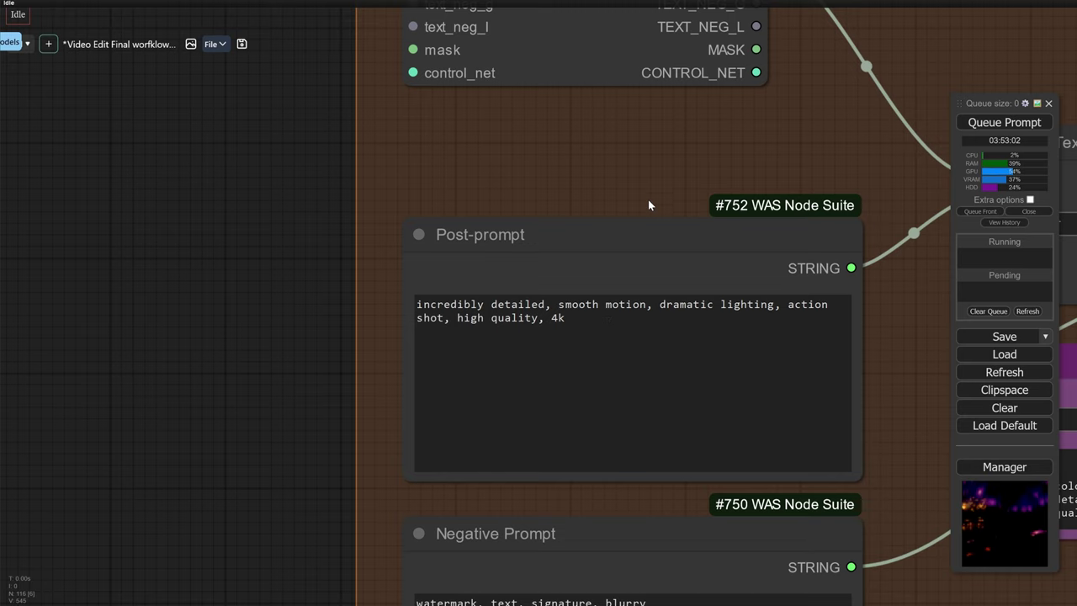
pyautogui.scroll(-5, 645, 192)
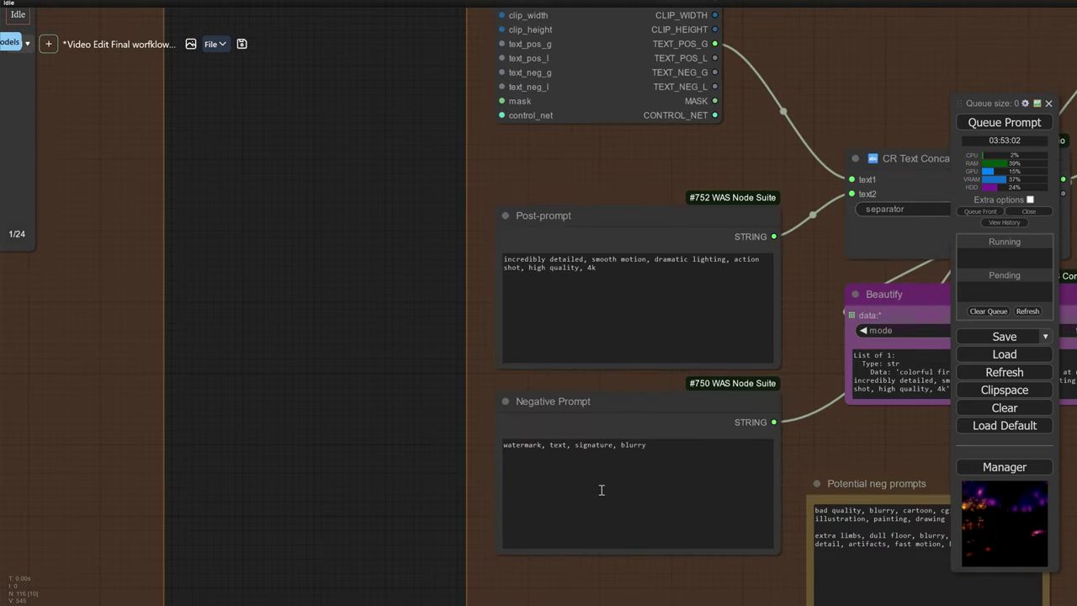
pyautogui.scroll(10, 601, 489)
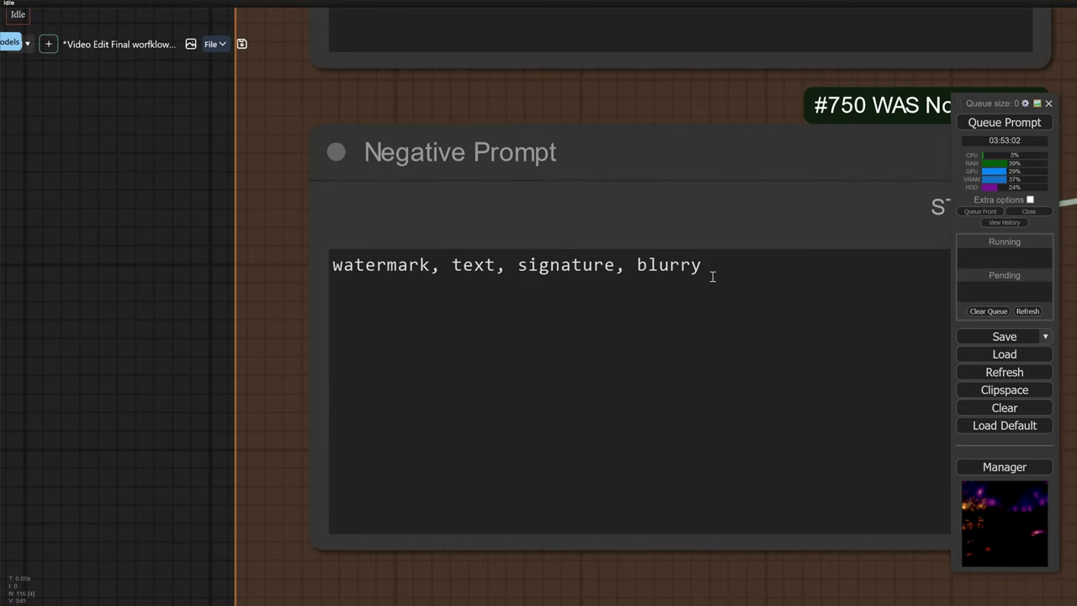
pyautogui.scroll(-6, 726, 181)
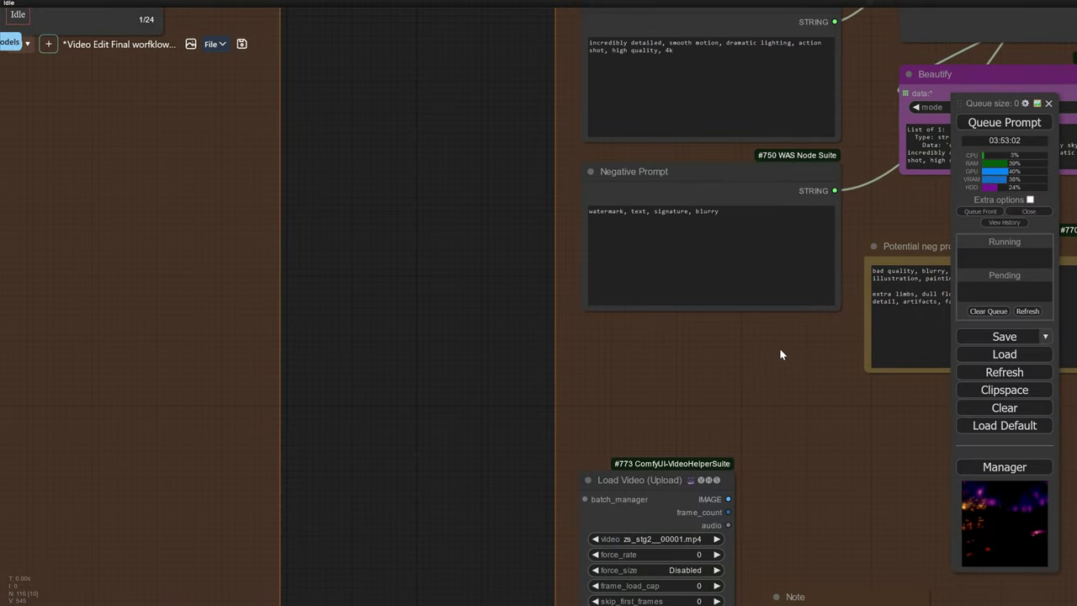
pyautogui.scroll(-4, 782, 366)
pyautogui.moveTo(783, 365); pyautogui.dragTo(584, 344)
pyautogui.scroll(5, 695, 284)
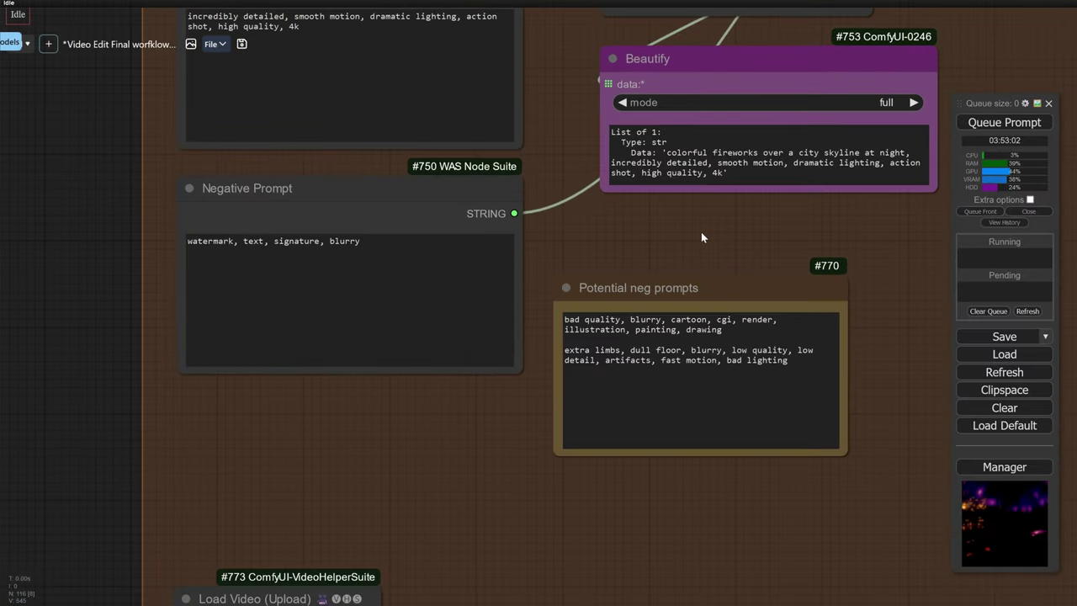
pyautogui.scroll(3, 692, 292)
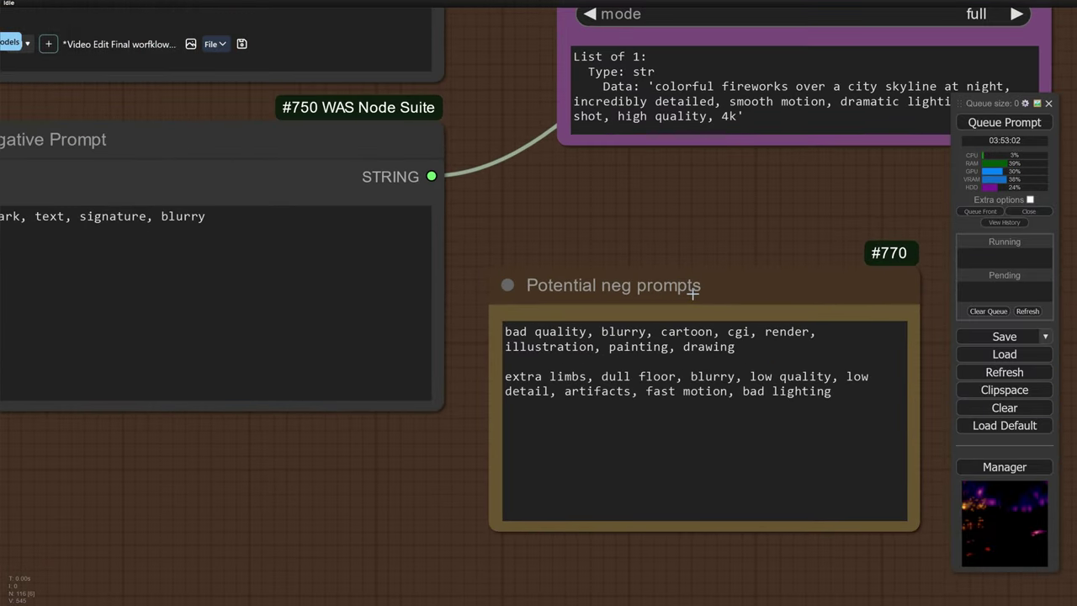
pyautogui.scroll(-10, 698, 290)
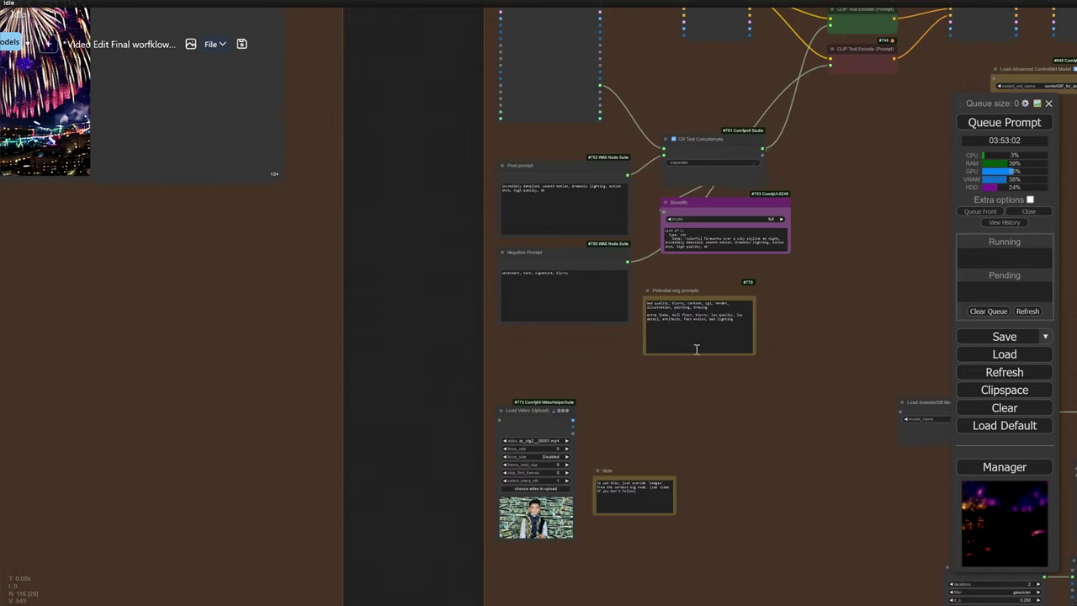
pyautogui.moveTo(705, 402); pyautogui.dragTo(724, 233)
pyautogui.scroll(3, 658, 280)
pyautogui.scroll(3, 659, 280)
pyautogui.moveTo(662, 284); pyautogui.dragTo(758, 197)
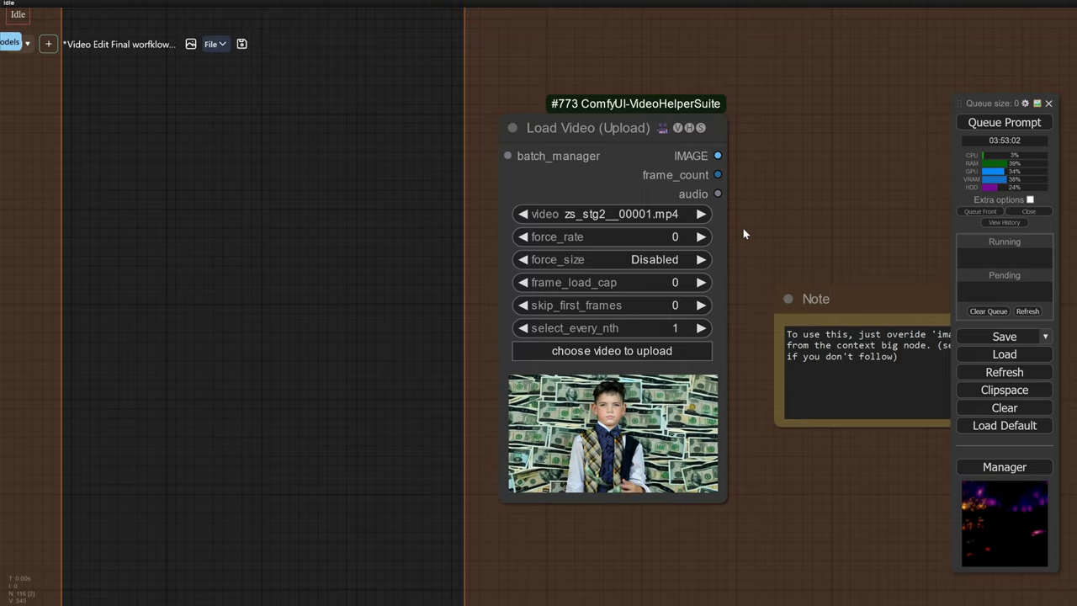
pyautogui.scroll(4, 586, 428)
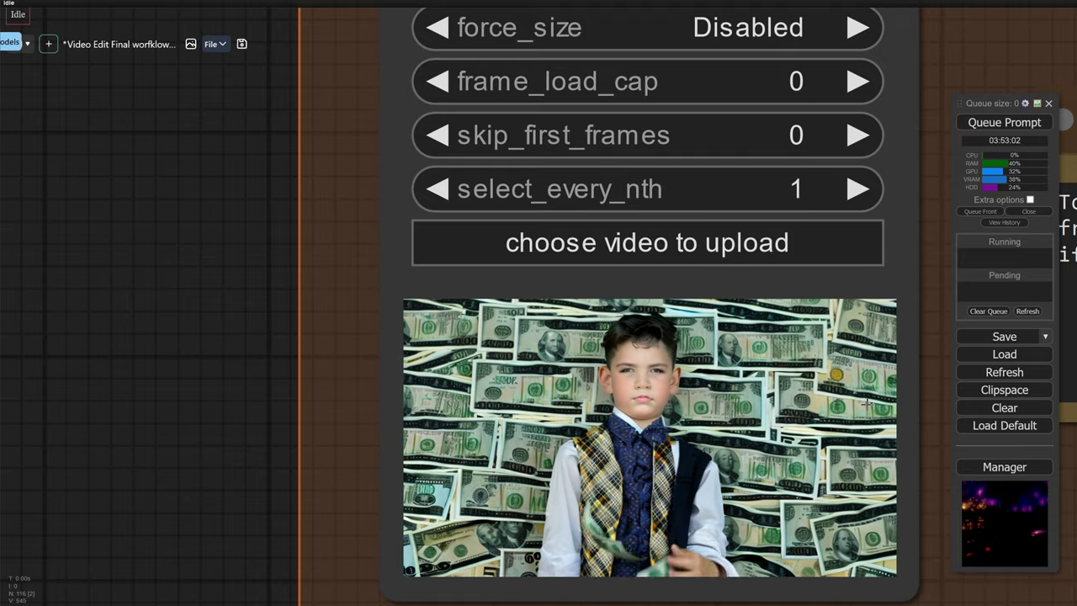
pyautogui.scroll(-5, 878, 387)
pyautogui.scroll(-5, 879, 383)
pyautogui.moveTo(917, 243); pyautogui.dragTo(533, 390)
pyautogui.scroll(-3, 706, 286)
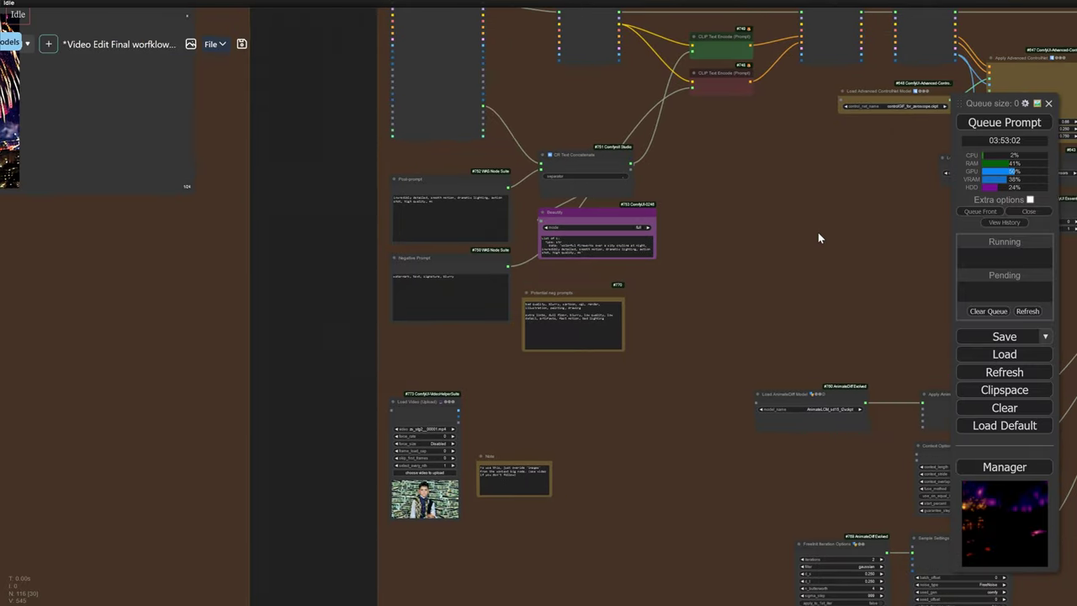
pyautogui.moveTo(819, 236); pyautogui.dragTo(684, 288)
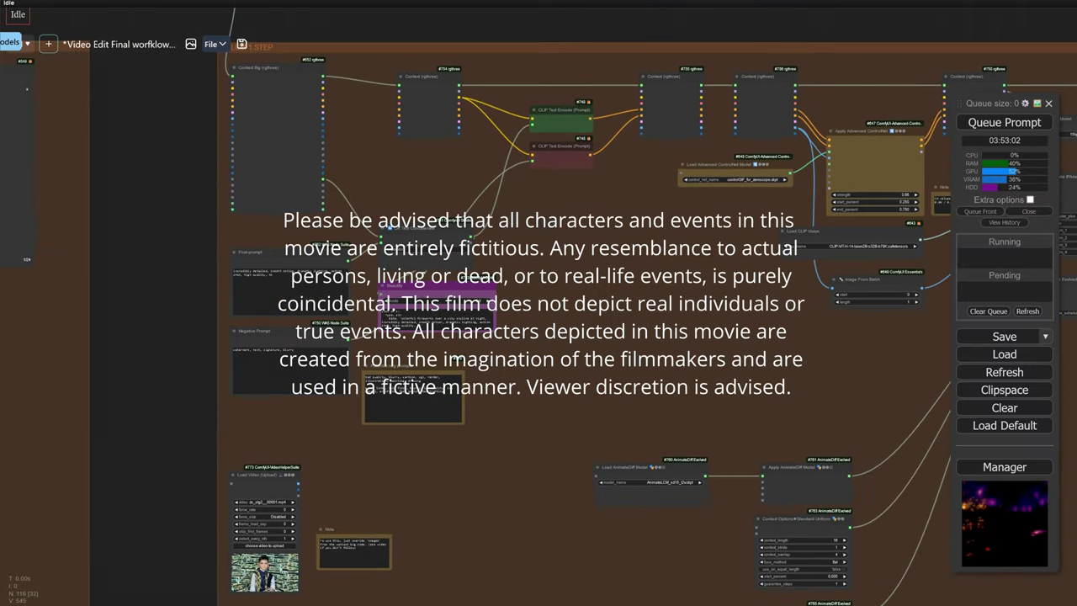
pyautogui.moveTo(510, 387); pyautogui.dragTo(523, 383)
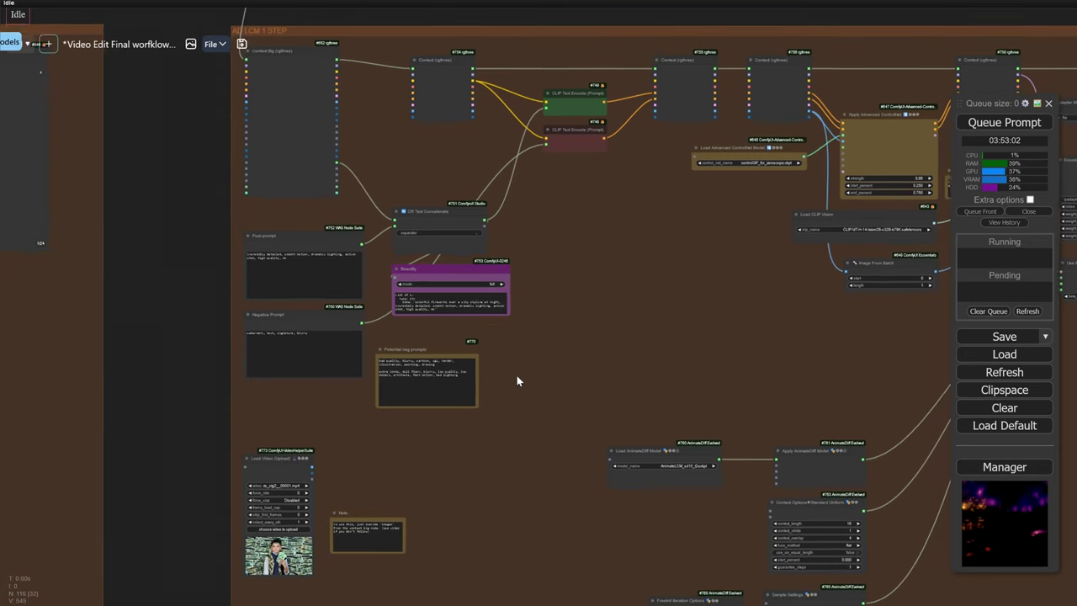
pyautogui.moveTo(517, 375); pyautogui.dragTo(359, 306)
pyautogui.moveTo(474, 278); pyautogui.dragTo(480, 220)
# Zoom in and select the Context Big node to show its links.
pyautogui.scroll(5, 373, 225)
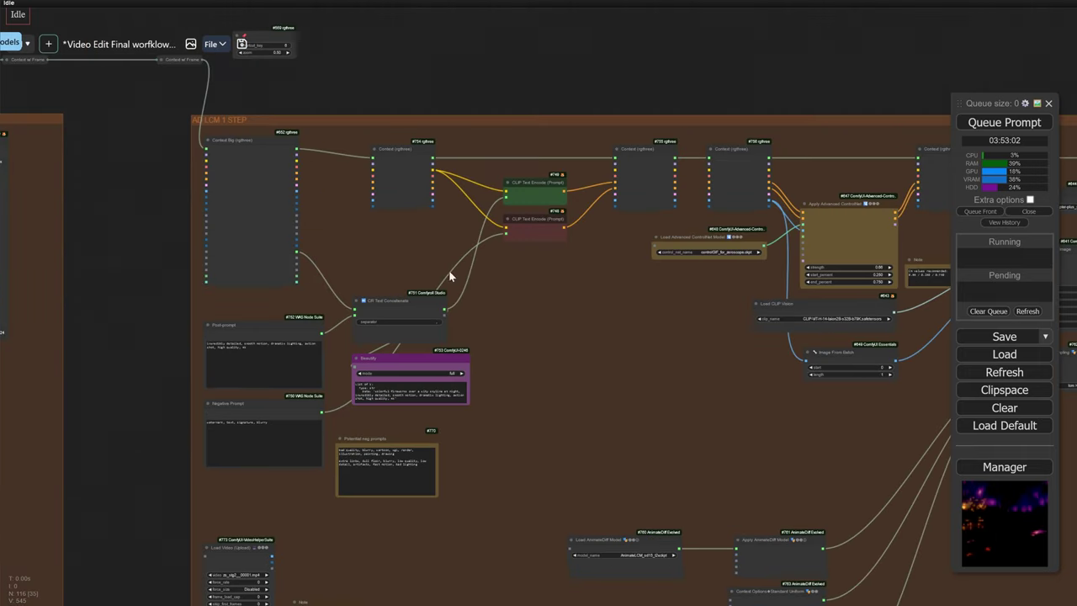
pyautogui.scroll(5, 272, 179)
pyautogui.scroll(3, 272, 179)
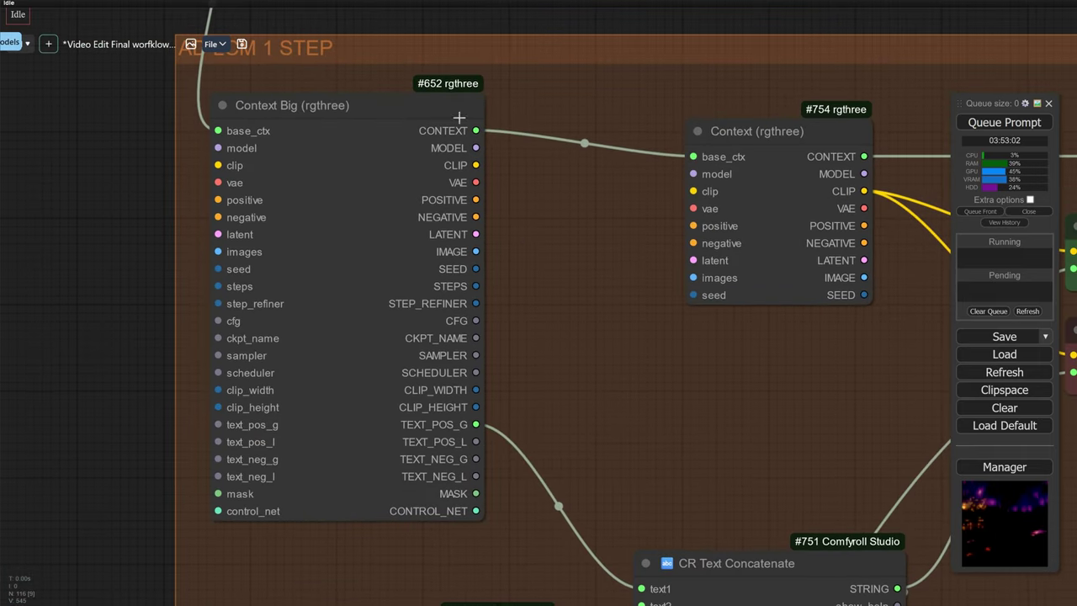
pyautogui.moveTo(389, 103); pyautogui.dragTo(411, 99)
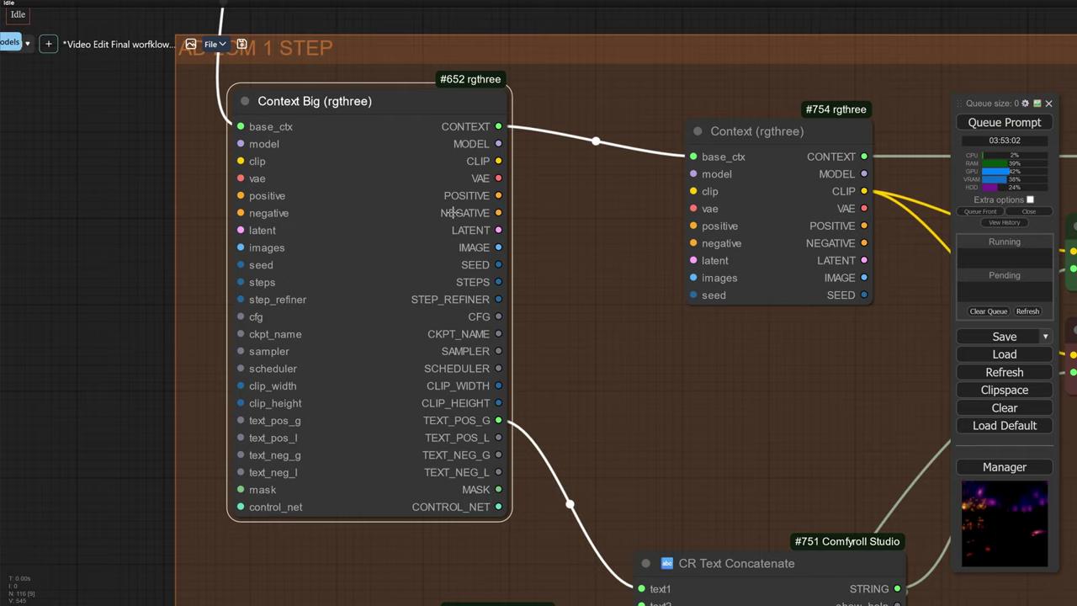
pyautogui.scroll(-5, 589, 261)
# Pan to the CLIP Text Encode nodes, then on to the Context and ControlNet nodes.
pyautogui.moveTo(661, 370); pyautogui.dragTo(481, 361)
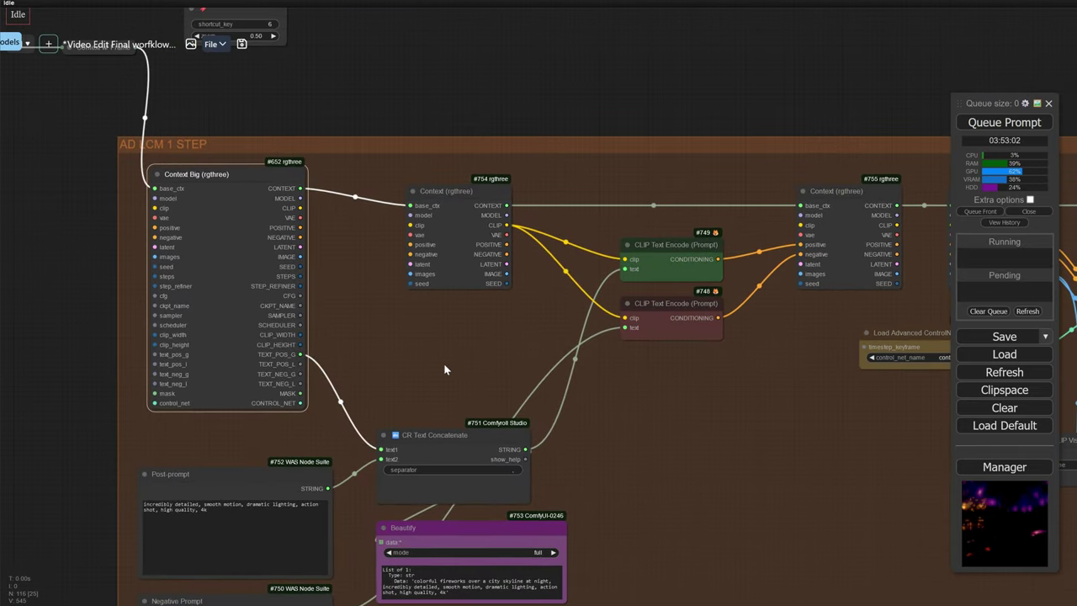
pyautogui.scroll(4, 661, 297)
pyautogui.scroll(-5, 562, 223)
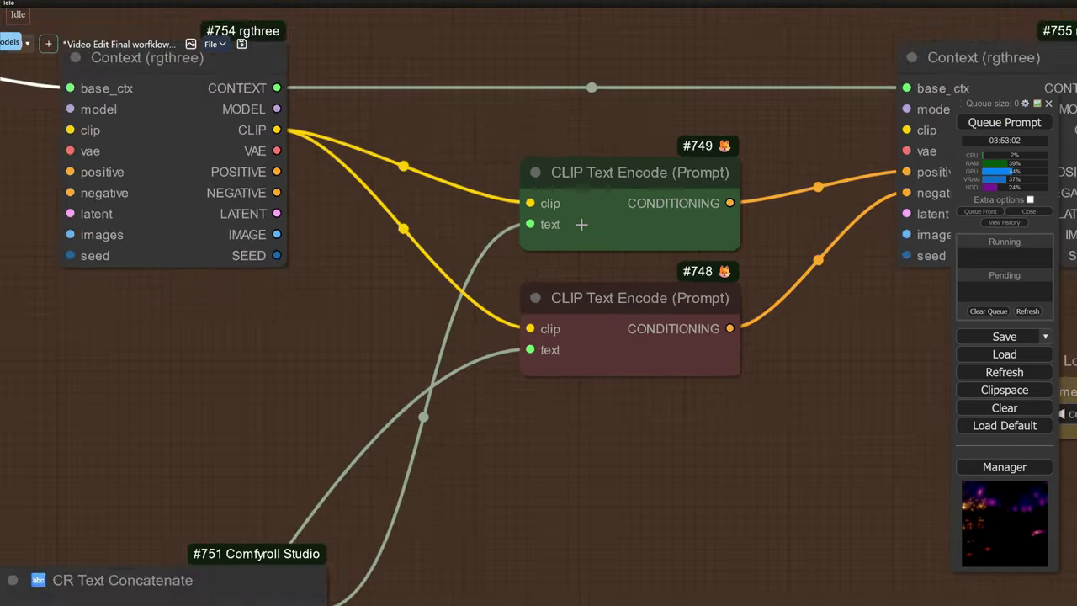
pyautogui.scroll(-5, 589, 386)
pyautogui.scroll(3, 340, 286)
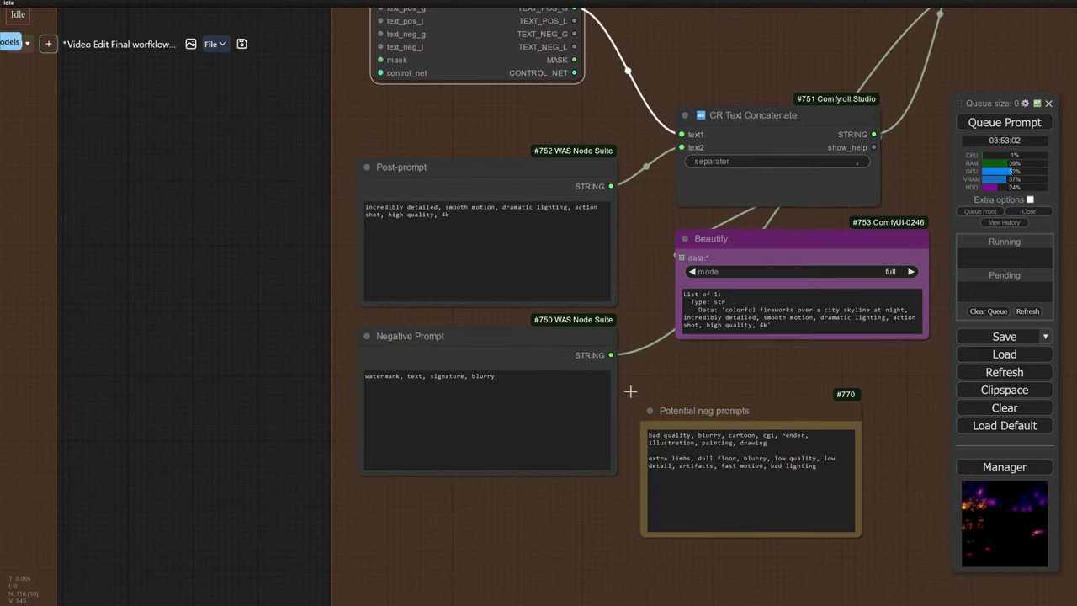
pyautogui.scroll(-5, 804, 384)
pyautogui.moveTo(804, 383); pyautogui.dragTo(380, 393)
pyautogui.scroll(-5, 480, 334)
pyautogui.scroll(5, 534, 365)
# Mute the FreeInit Iteration Options node among the AnimateDiff nodes with Ctrl+M.
pyautogui.moveTo(533, 366); pyautogui.dragTo(530, 245)
pyautogui.scroll(2, 530, 243)
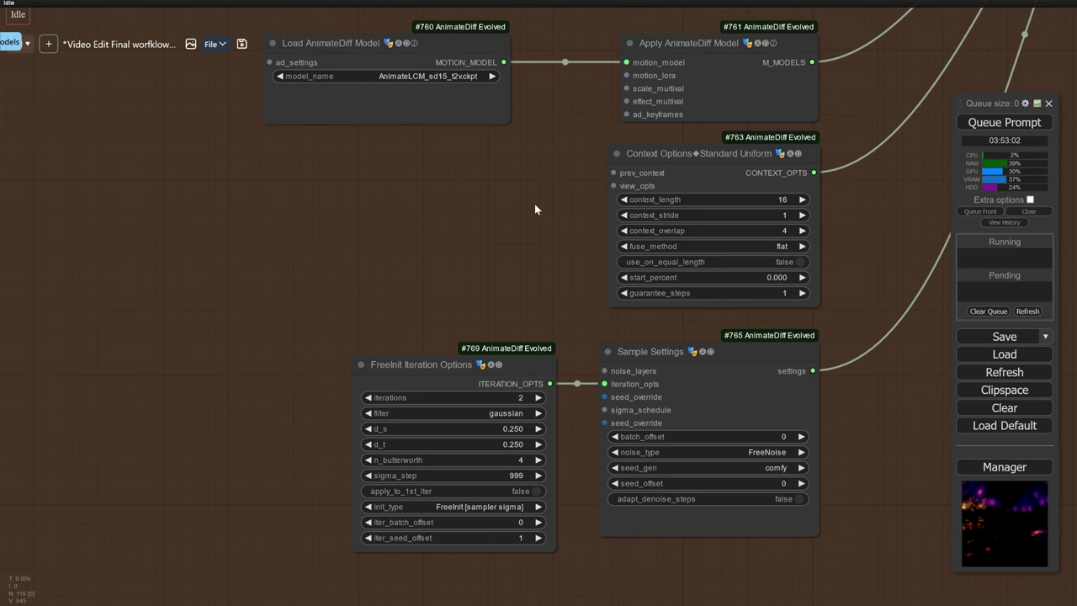
pyautogui.moveTo(533, 204); pyautogui.dragTo(486, 206)
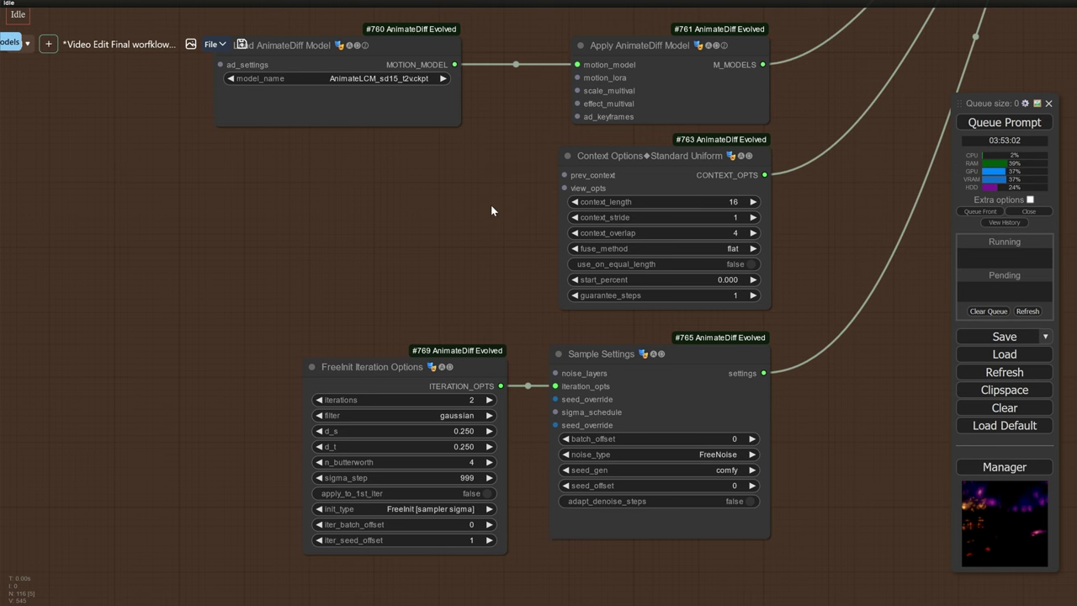
pyautogui.moveTo(491, 206); pyautogui.dragTo(503, 222)
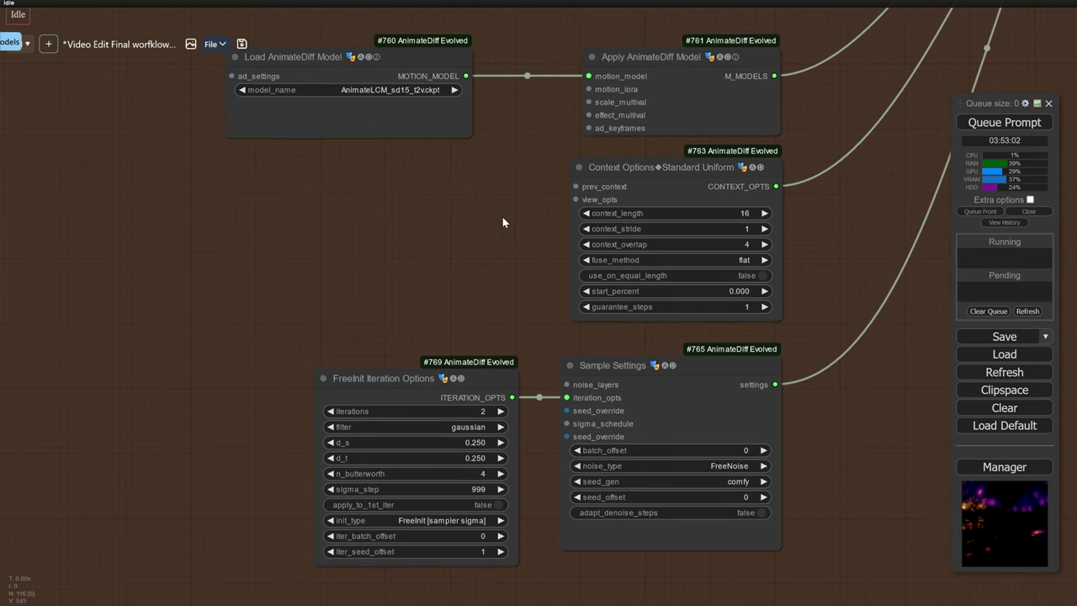
pyautogui.click(410, 374)
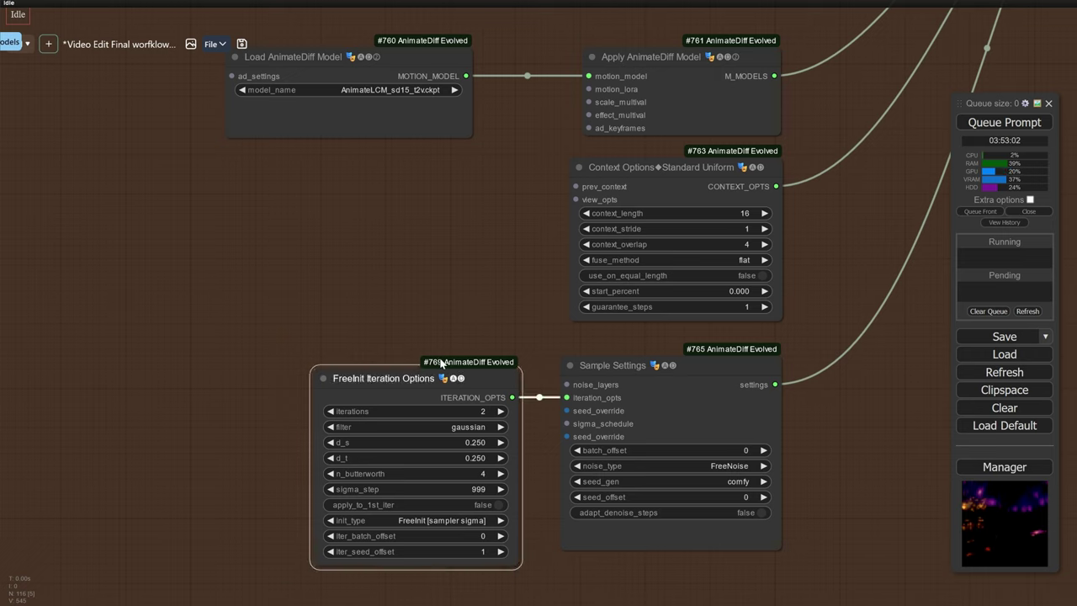
pyautogui.hotkey('ctrl', 'm')
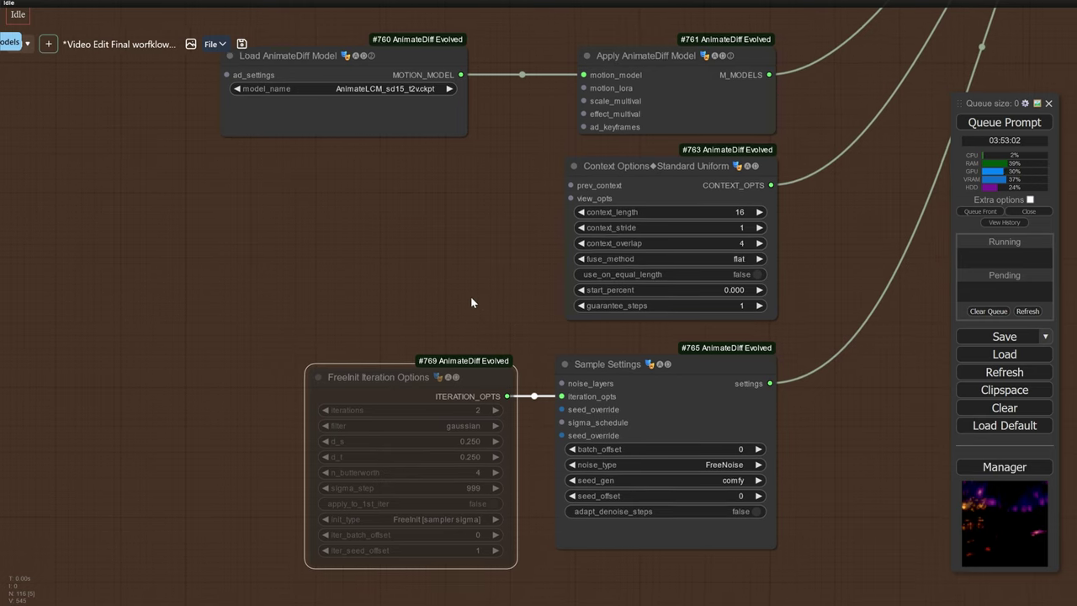
pyautogui.scroll(-4, 474, 300)
pyautogui.scroll(5, 442, 358)
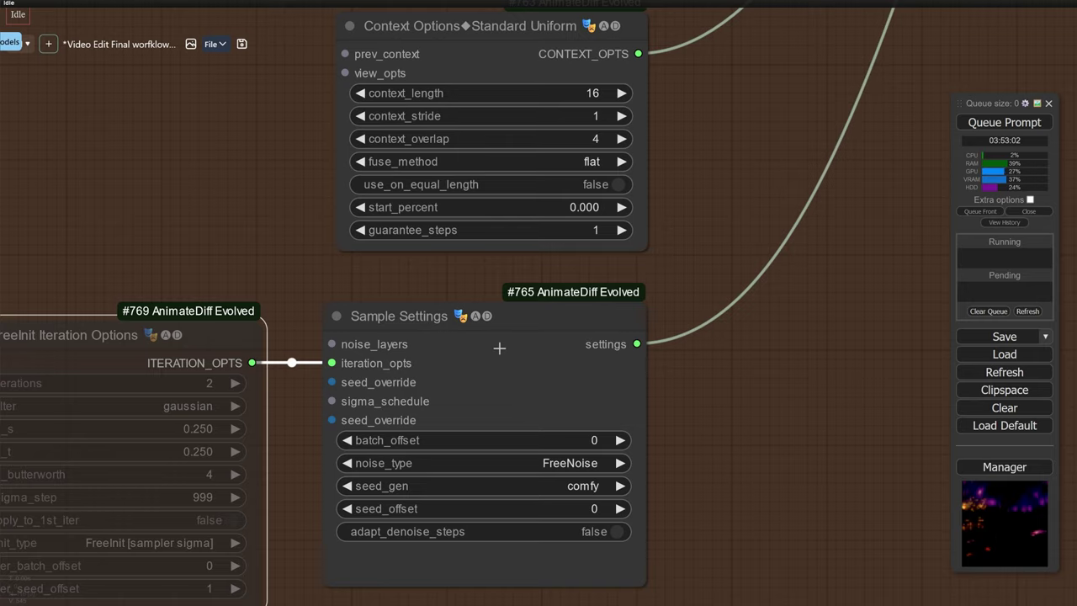
pyautogui.scroll(-10, 499, 347)
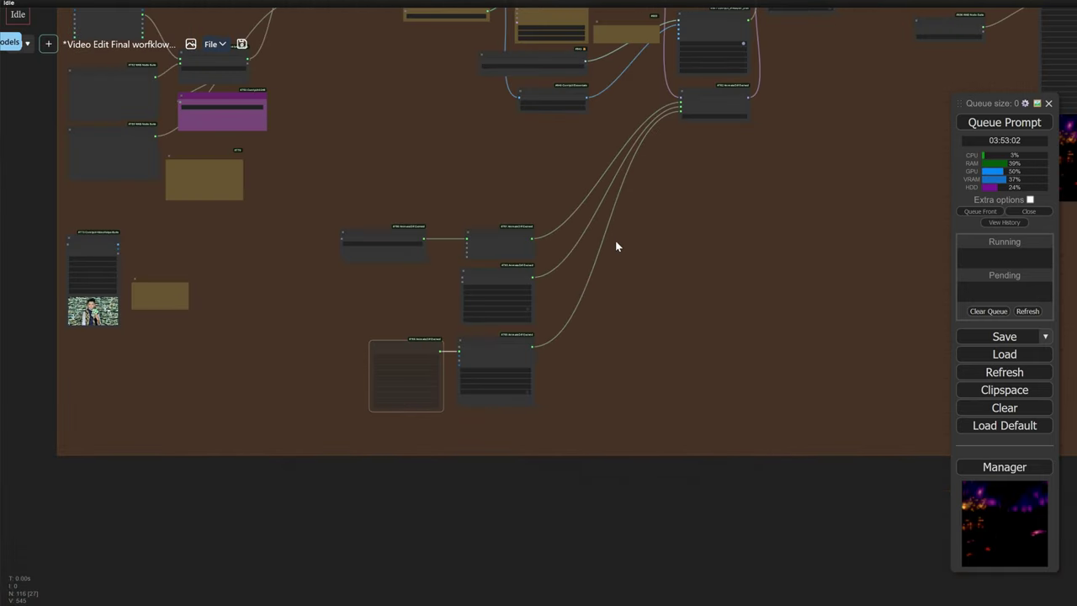
pyautogui.scroll(6, 615, 245)
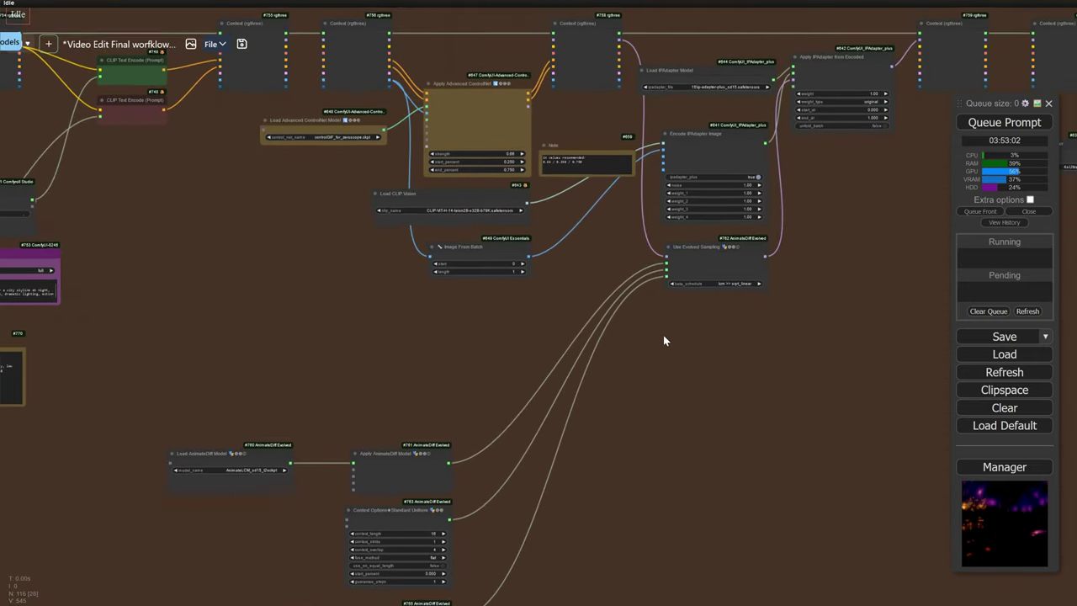
# Add VAE Encode by Load CLIP Vision, wiring Image From Batch IMAGE and Context VAE, latent onward.
pyautogui.scroll(8, 663, 339)
pyautogui.moveTo(541, 200); pyautogui.dragTo(449, 401)
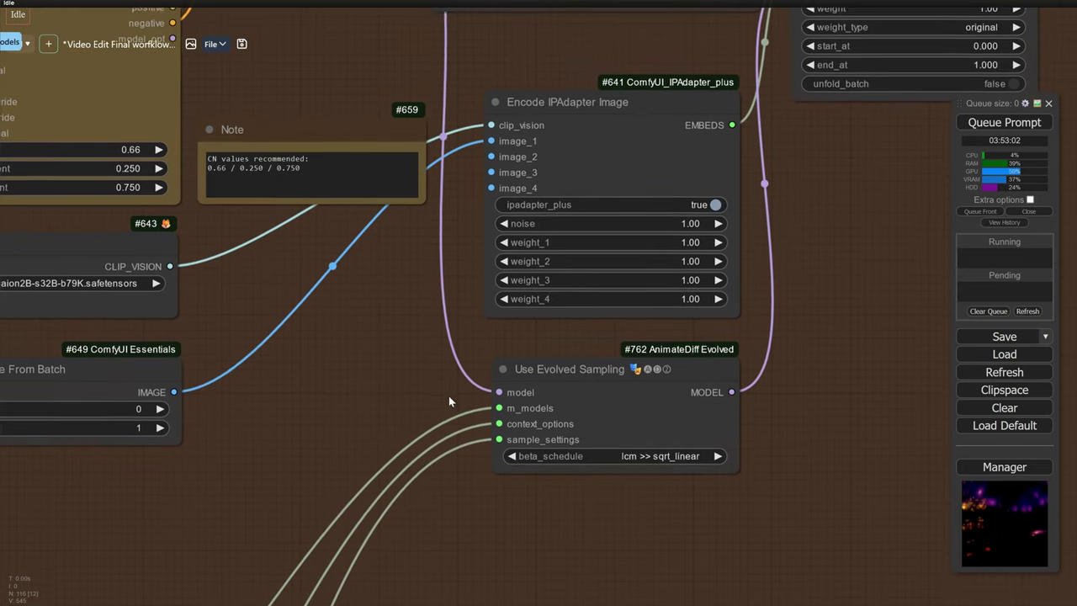
pyautogui.scroll(-3, 578, 213)
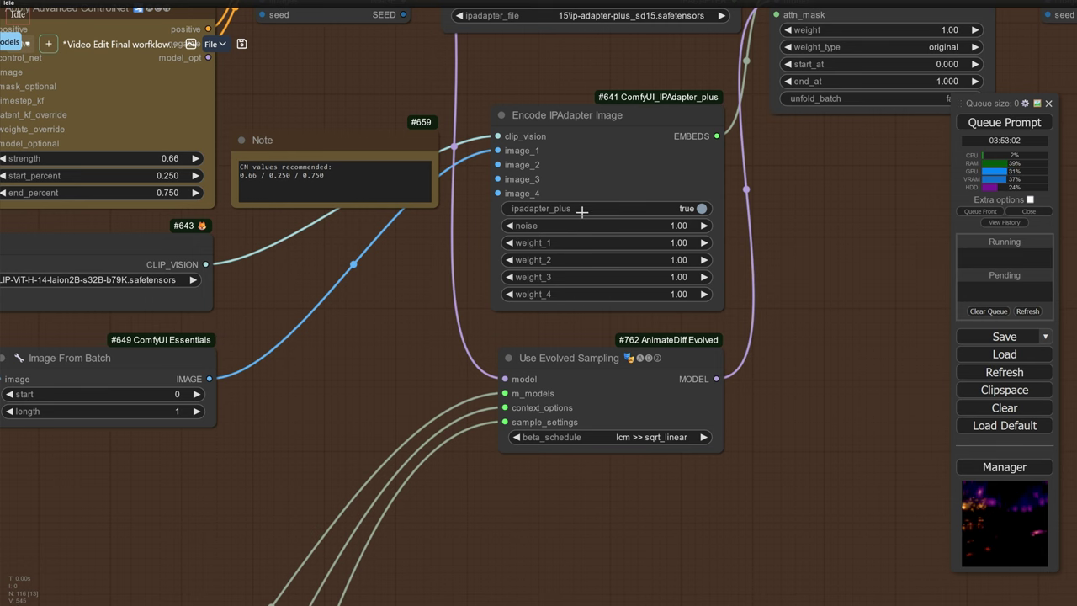
pyautogui.moveTo(357, 309); pyautogui.dragTo(732, 282)
pyautogui.doubleClick(645, 357)
pyautogui.write('vae')
pyautogui.click(753, 383)
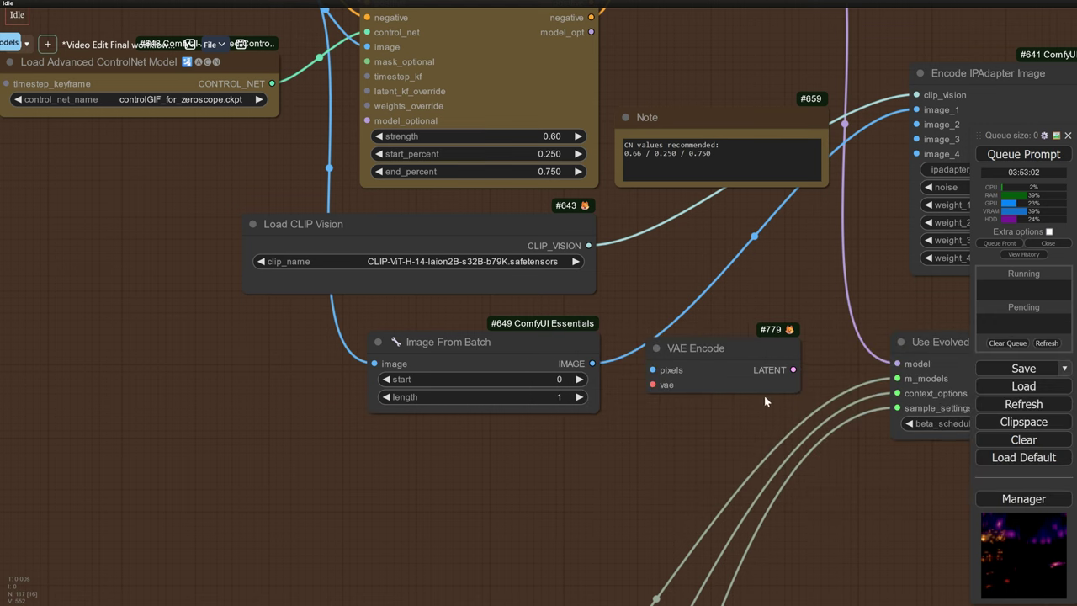
pyautogui.moveTo(592, 363); pyautogui.dragTo(653, 370)
pyautogui.moveTo(737, 347); pyautogui.dragTo(782, 303)
pyautogui.scroll(-6, 669, 253)
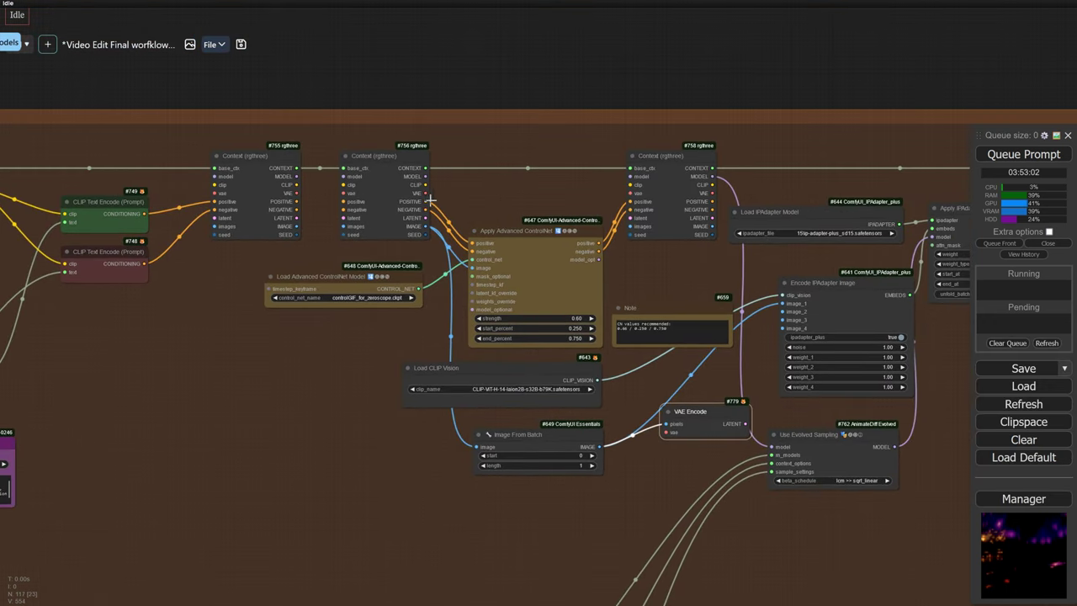
pyautogui.moveTo(427, 194); pyautogui.dragTo(664, 431)
pyautogui.moveTo(746, 424); pyautogui.dragTo(804, 402)
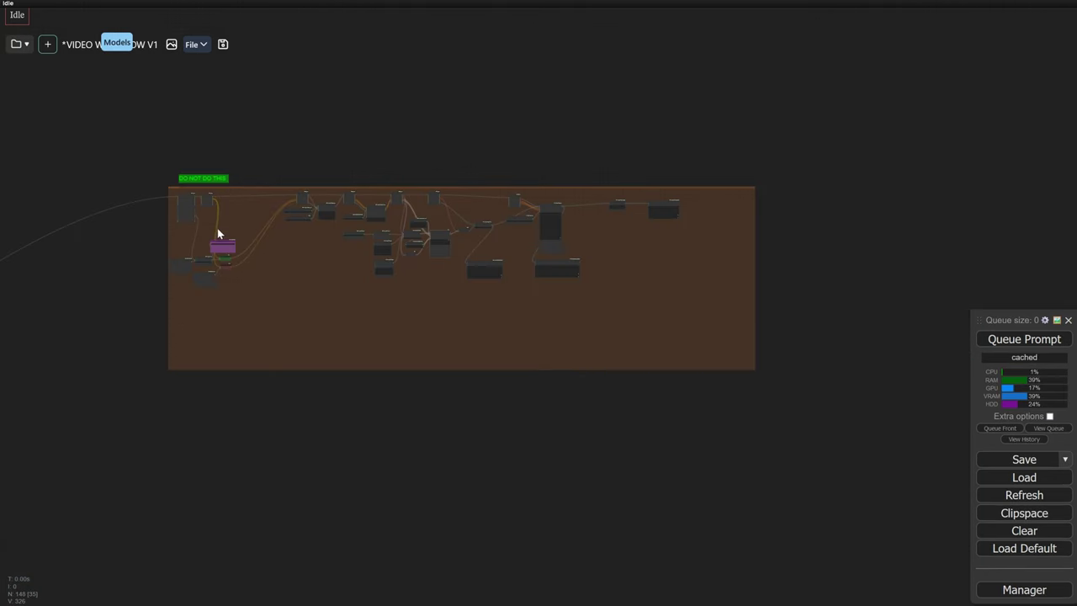
pyautogui.scroll(10, 217, 231)
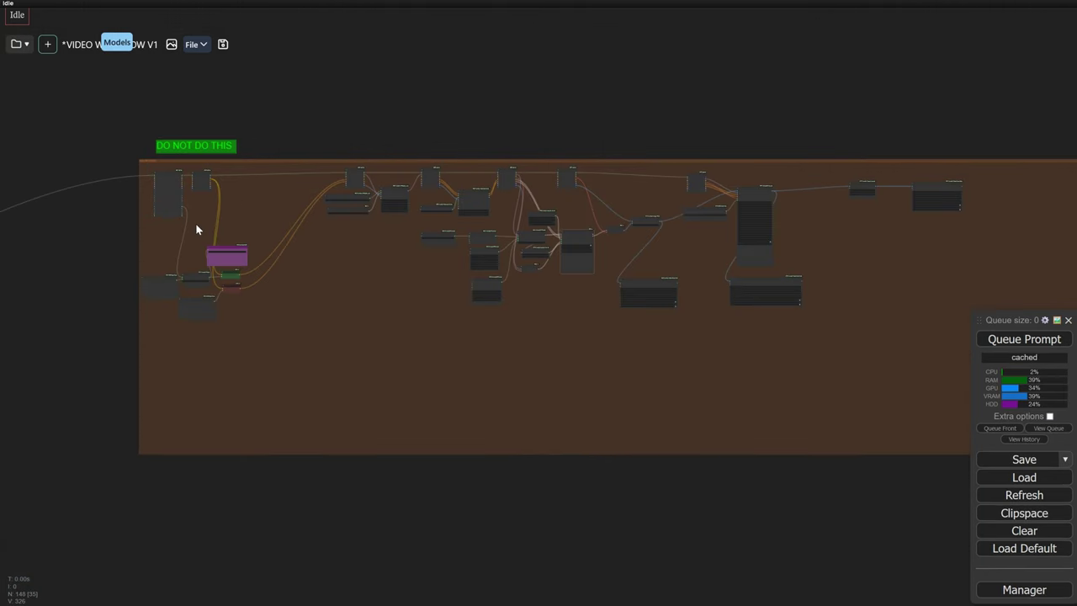
pyautogui.moveTo(199, 277); pyautogui.dragTo(298, 424)
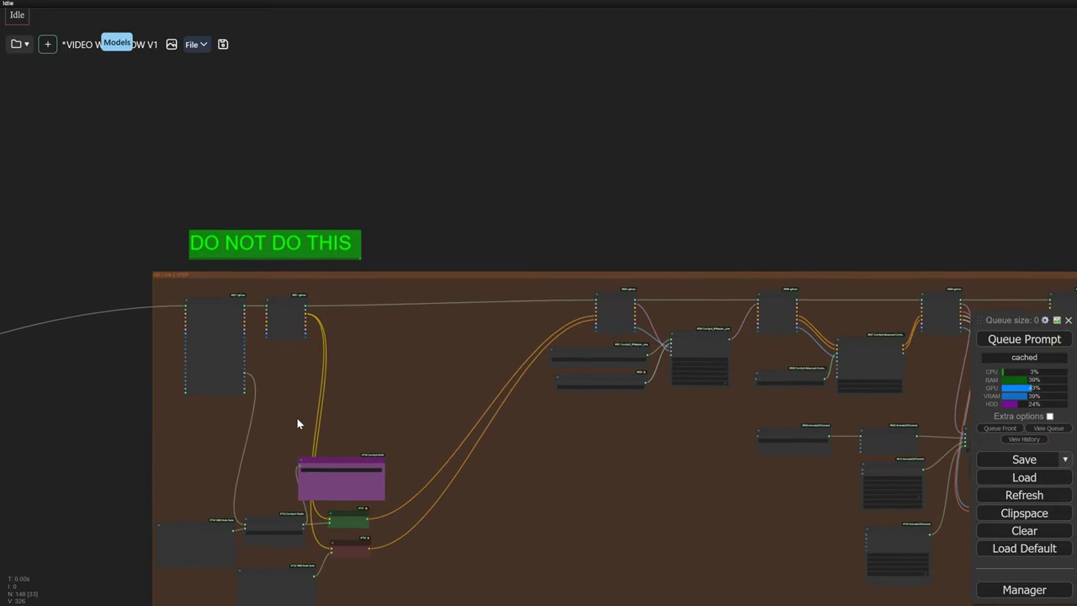
pyautogui.scroll(6, 303, 286)
pyautogui.scroll(-3, 475, 295)
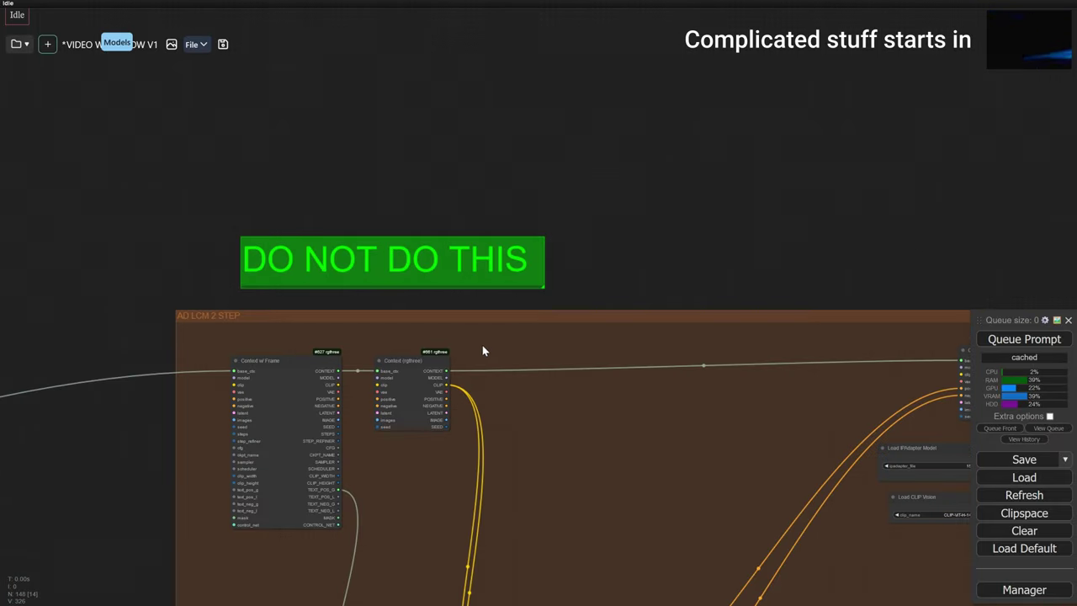
pyautogui.moveTo(483, 352); pyautogui.dragTo(697, 132)
pyautogui.scroll(3, 697, 132)
pyautogui.scroll(-5, 292, 281)
pyautogui.moveTo(291, 281); pyautogui.dragTo(220, 283)
pyautogui.moveTo(384, 295); pyautogui.dragTo(233, 291)
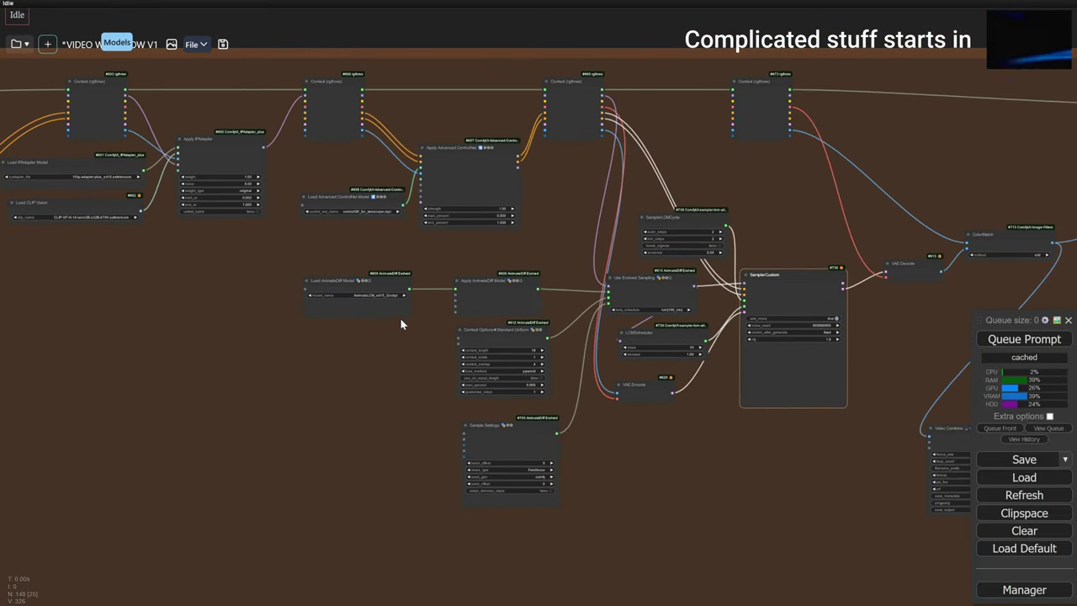
pyautogui.moveTo(622, 333); pyautogui.dragTo(432, 330)
pyautogui.scroll(6, 592, 294)
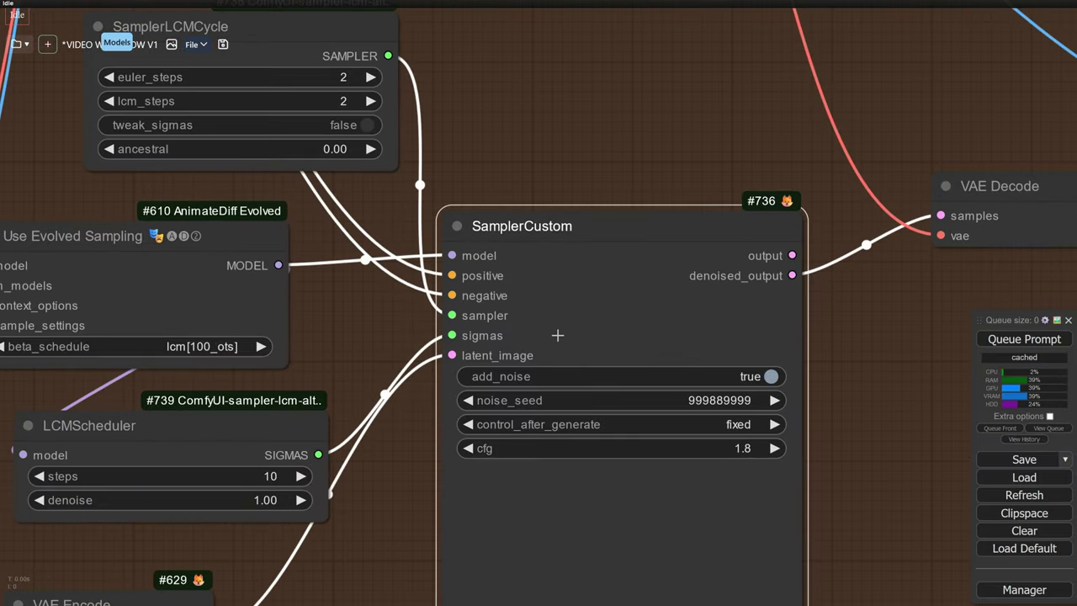
pyautogui.moveTo(557, 335); pyautogui.dragTo(510, 185)
pyautogui.scroll(-1, 510, 188)
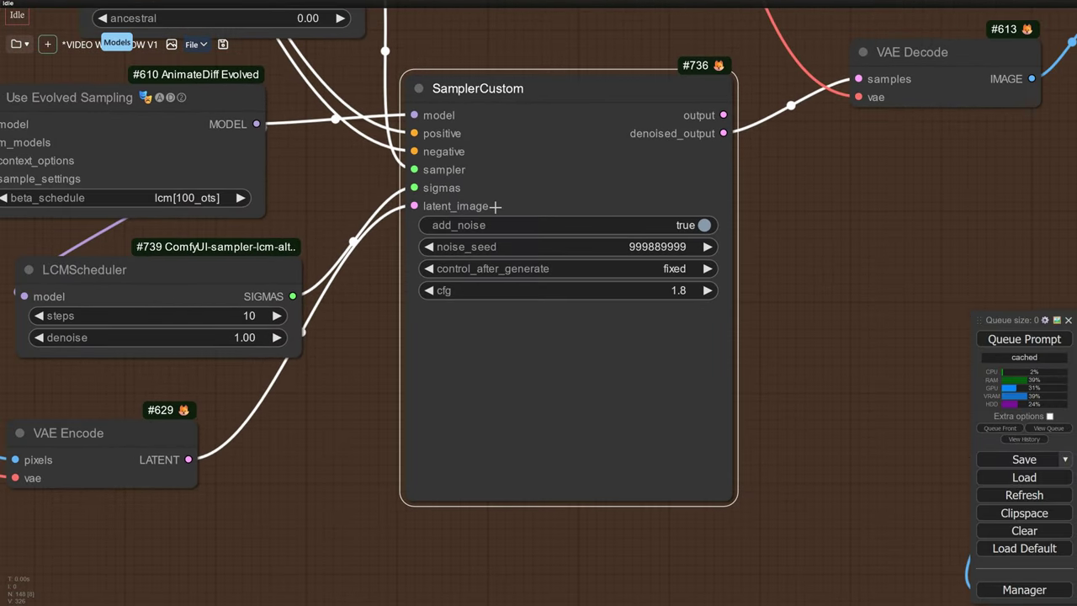
pyautogui.moveTo(339, 207); pyautogui.dragTo(741, 296)
pyautogui.scroll(-3, 740, 297)
pyautogui.scroll(2, 741, 296)
pyautogui.moveTo(777, 371); pyautogui.dragTo(765, 409)
pyautogui.scroll(1, 765, 408)
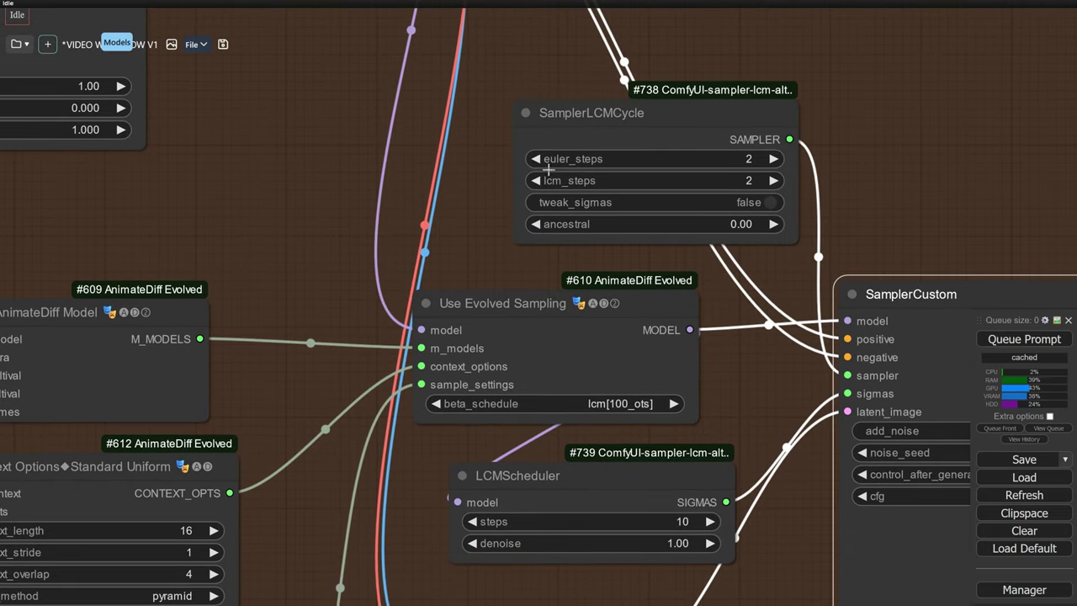
pyautogui.moveTo(679, 406); pyautogui.dragTo(660, 246)
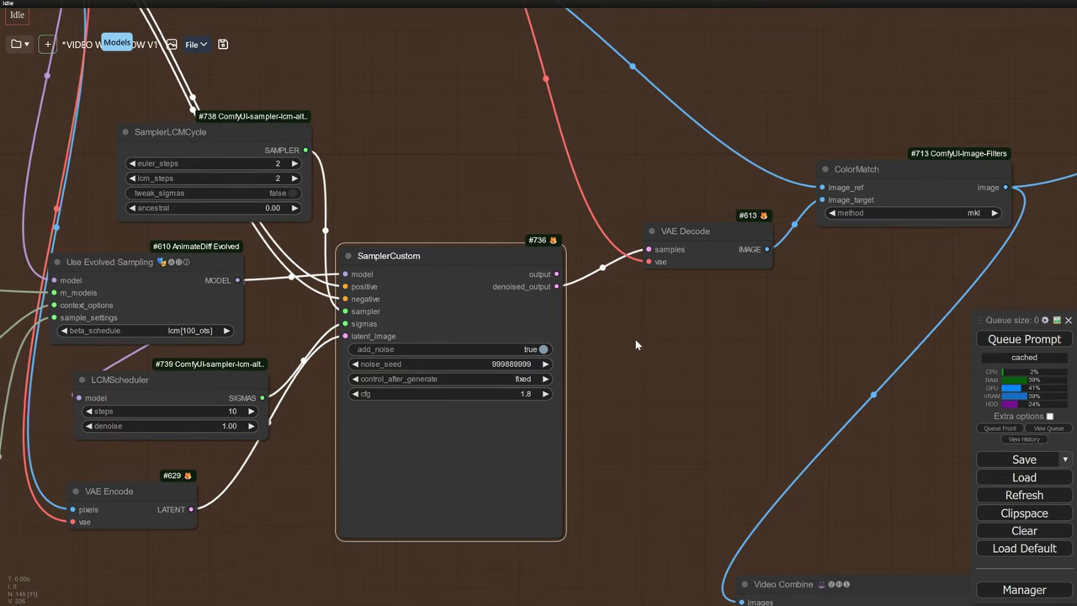
pyautogui.moveTo(635, 340); pyautogui.dragTo(754, 311)
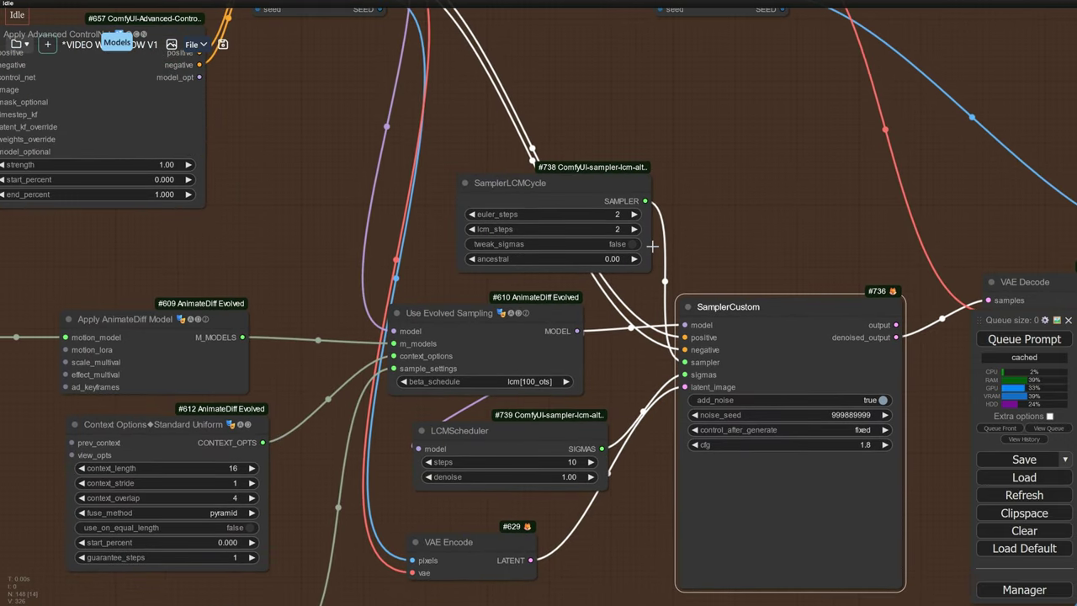
pyautogui.scroll(5, 525, 381)
pyautogui.scroll(-4, 525, 381)
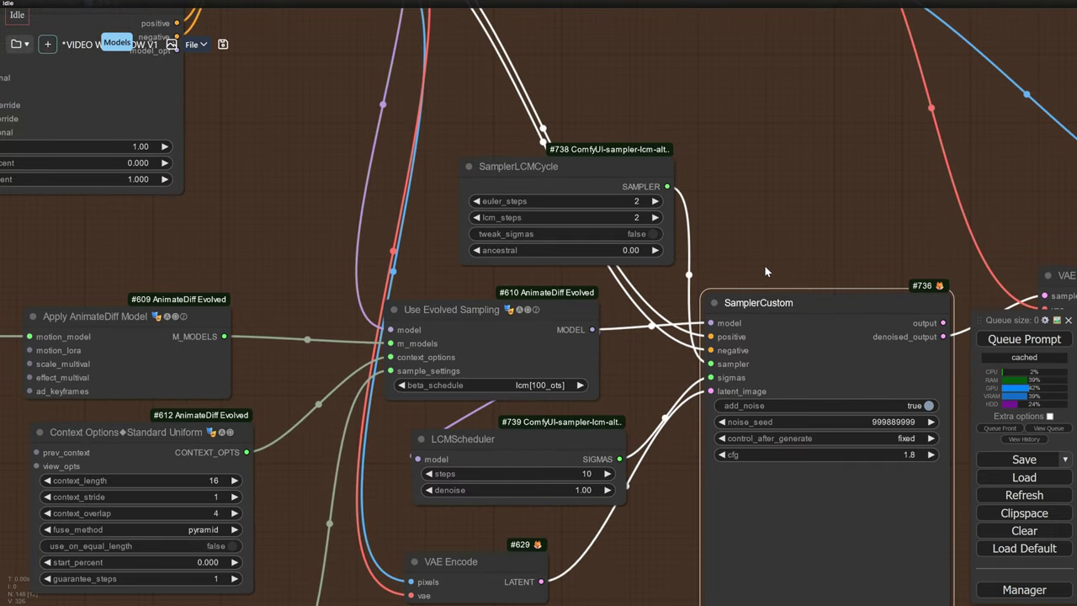
pyautogui.scroll(-3, 761, 260)
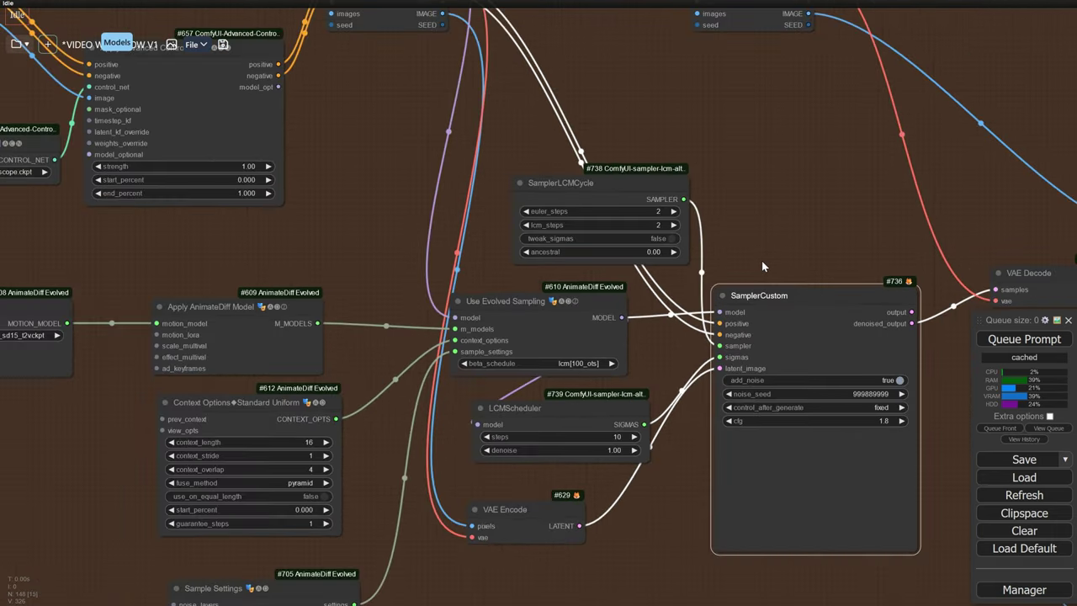
pyautogui.moveTo(763, 259); pyautogui.dragTo(719, 239)
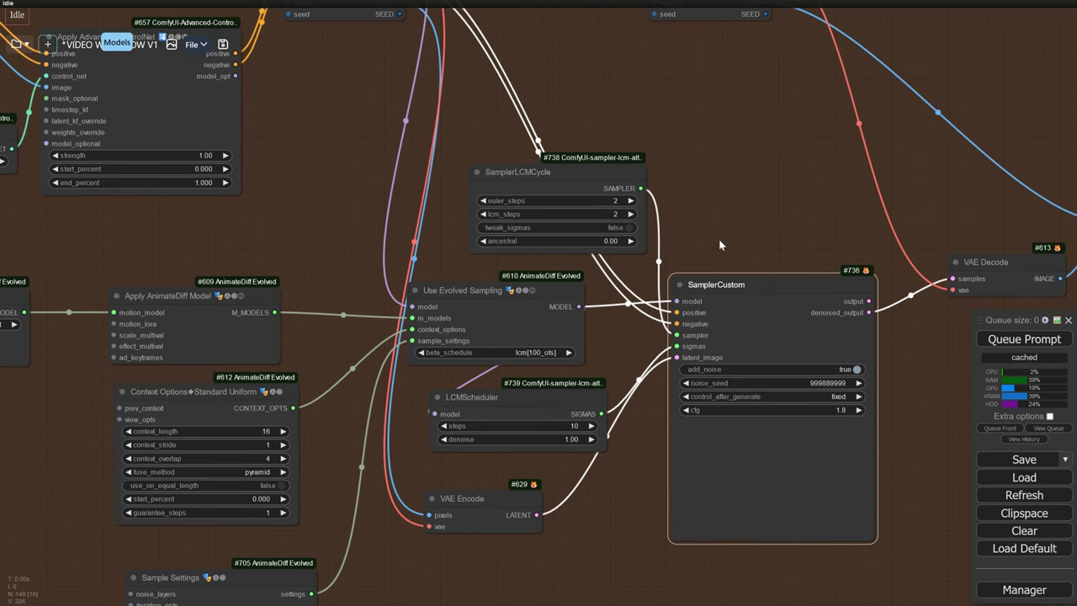
pyautogui.scroll(-1, 719, 238)
pyautogui.moveTo(719, 239); pyautogui.dragTo(221, 236)
pyautogui.moveTo(870, 244); pyautogui.dragTo(567, 421)
pyautogui.scroll(4, 593, 205)
# Pan and zoom around the Ultimate SD Upscale section to inspect its settings.
pyautogui.scroll(-5, 586, 199)
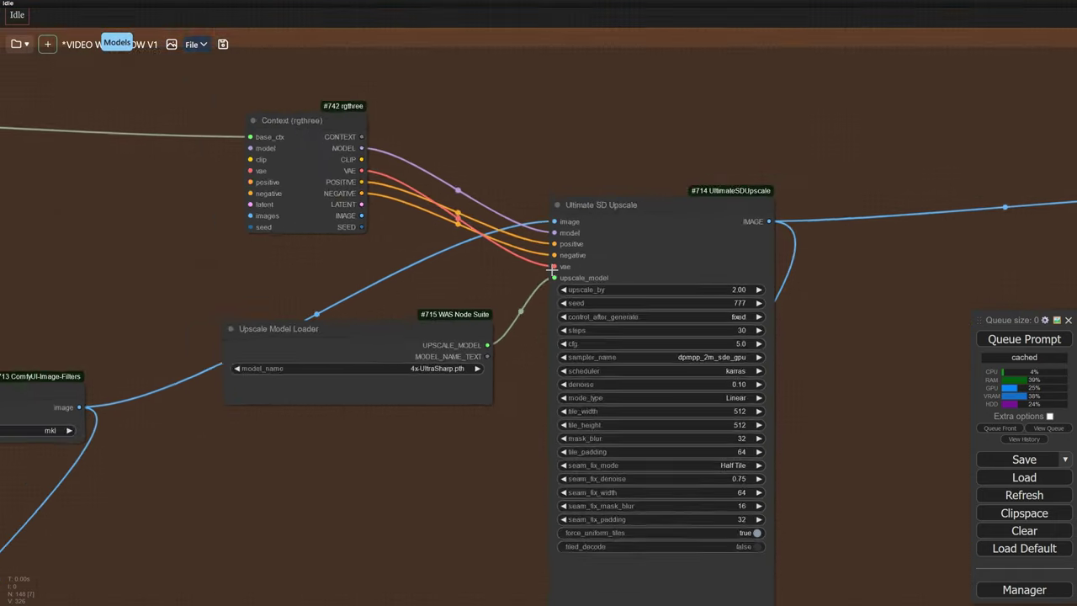
pyautogui.moveTo(520, 287); pyautogui.dragTo(434, 220)
pyautogui.scroll(5, 614, 253)
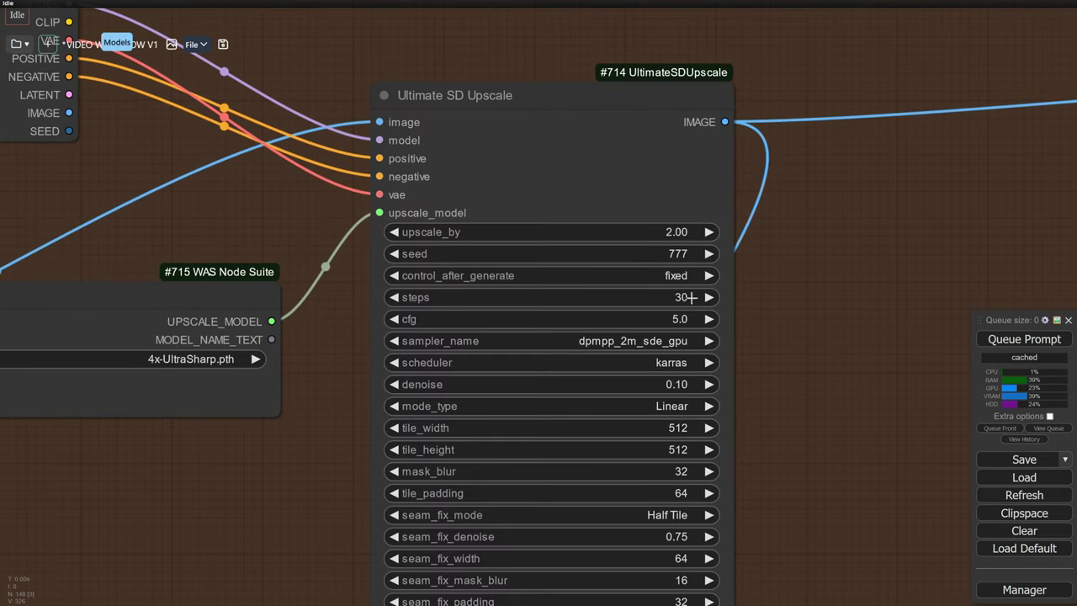
pyautogui.scroll(-3, 721, 303)
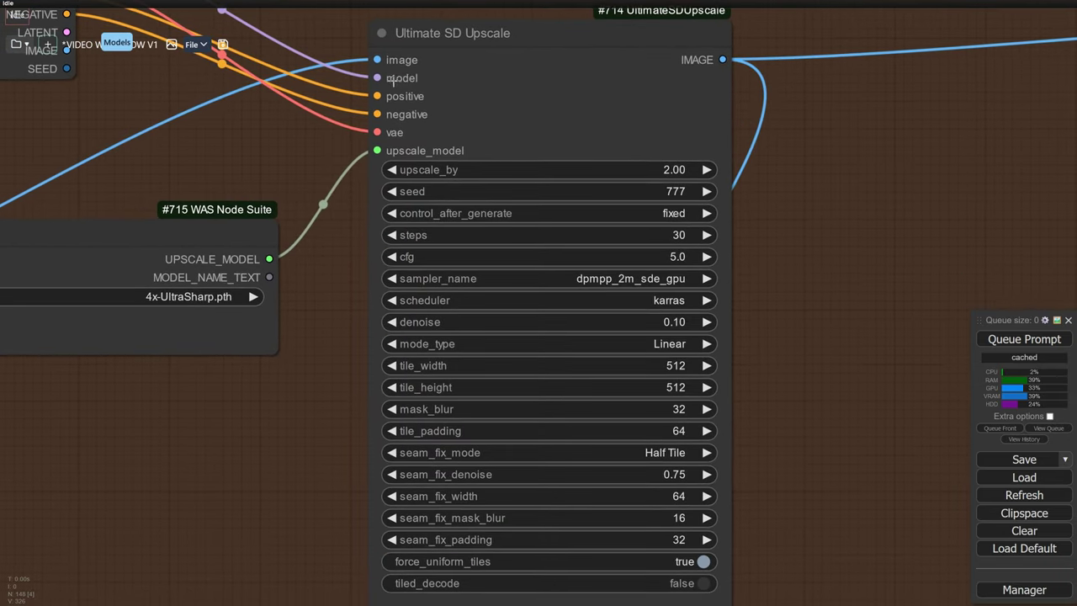
pyautogui.scroll(-1, 462, 117)
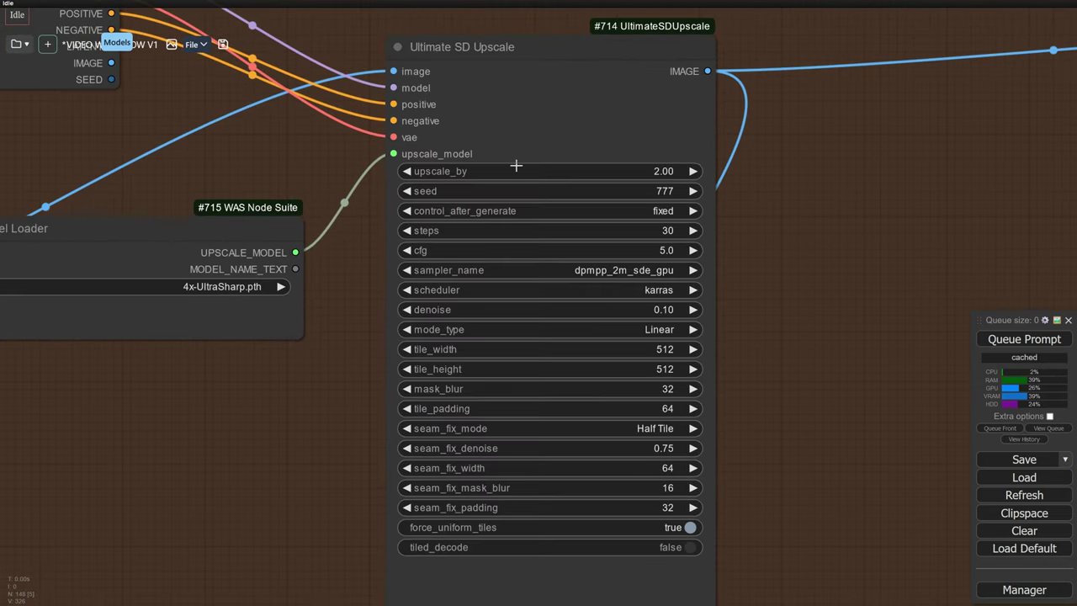
pyautogui.scroll(4, 664, 275)
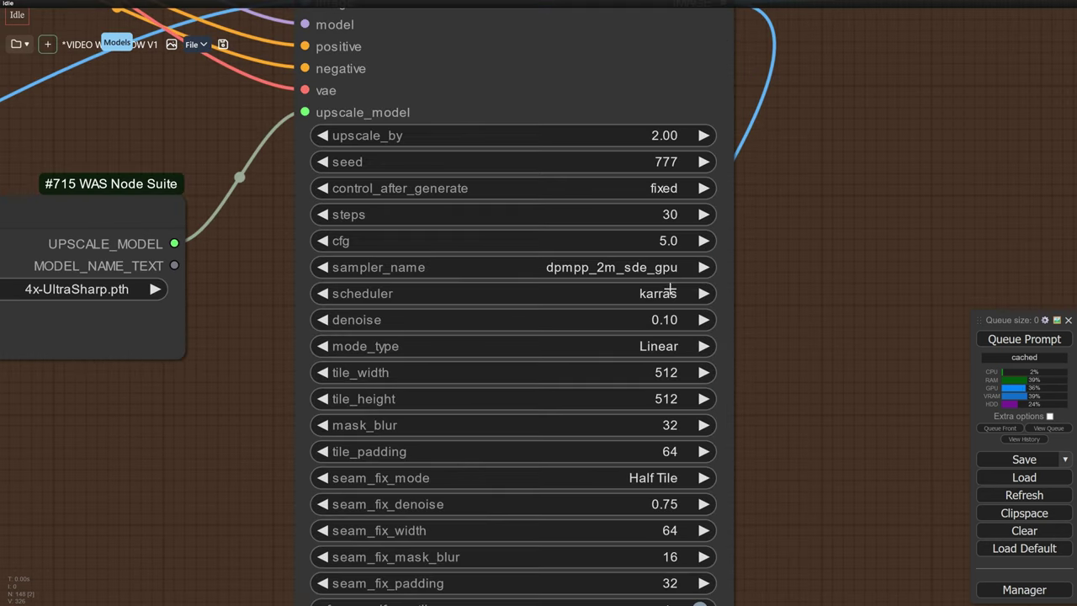
pyautogui.scroll(-2, 739, 296)
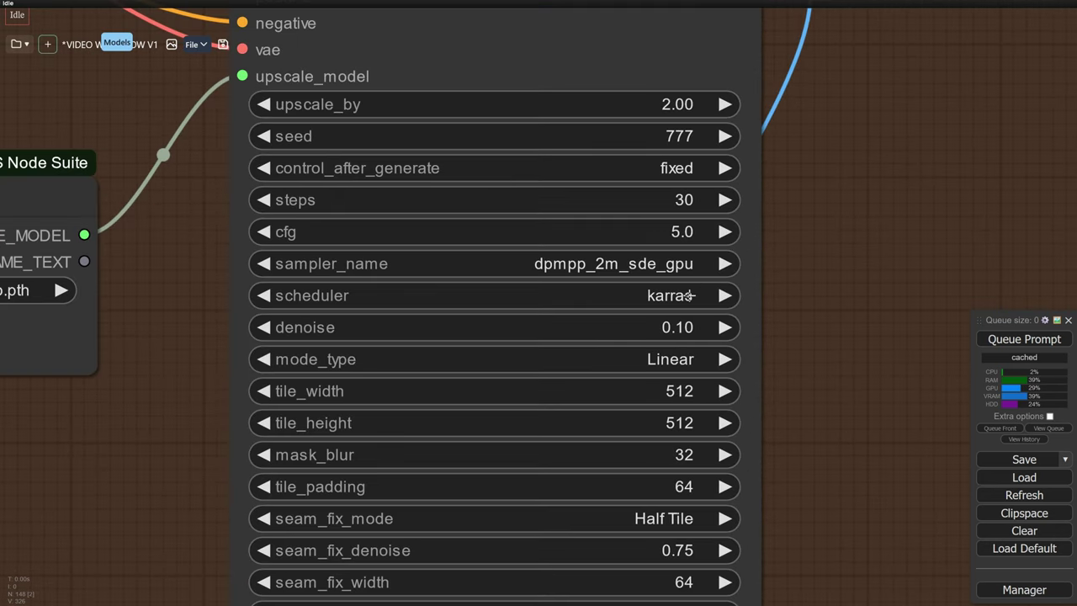
pyautogui.scroll(-9, 689, 296)
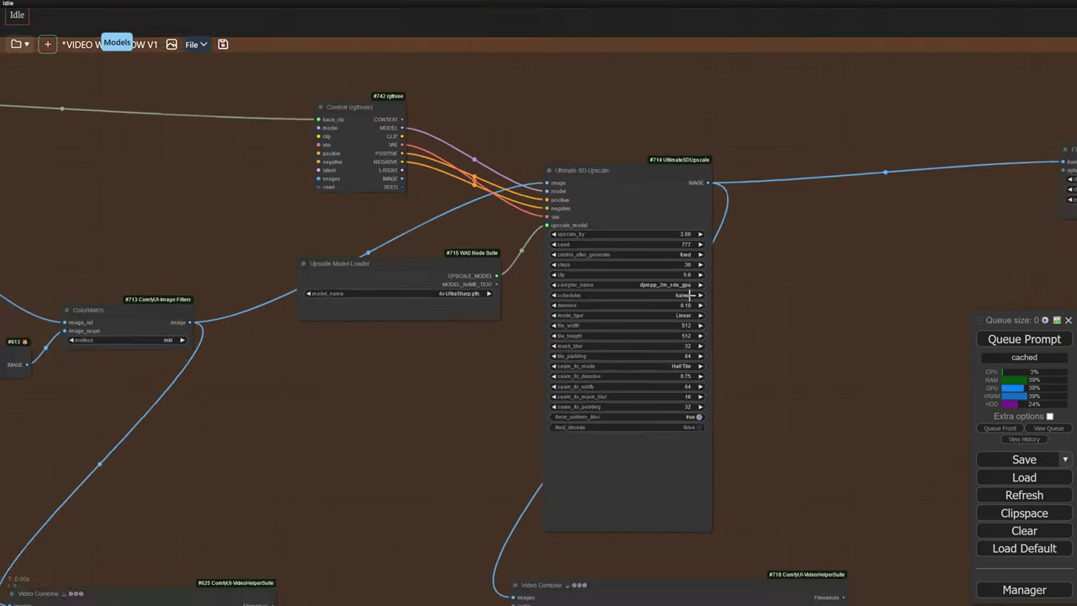
# Survey the whole graph, bringing the sampling, IPAdapter and ControlNet nodes into view.
pyautogui.moveTo(773, 284); pyautogui.dragTo(487, 209)
pyautogui.scroll(-10, 680, 242)
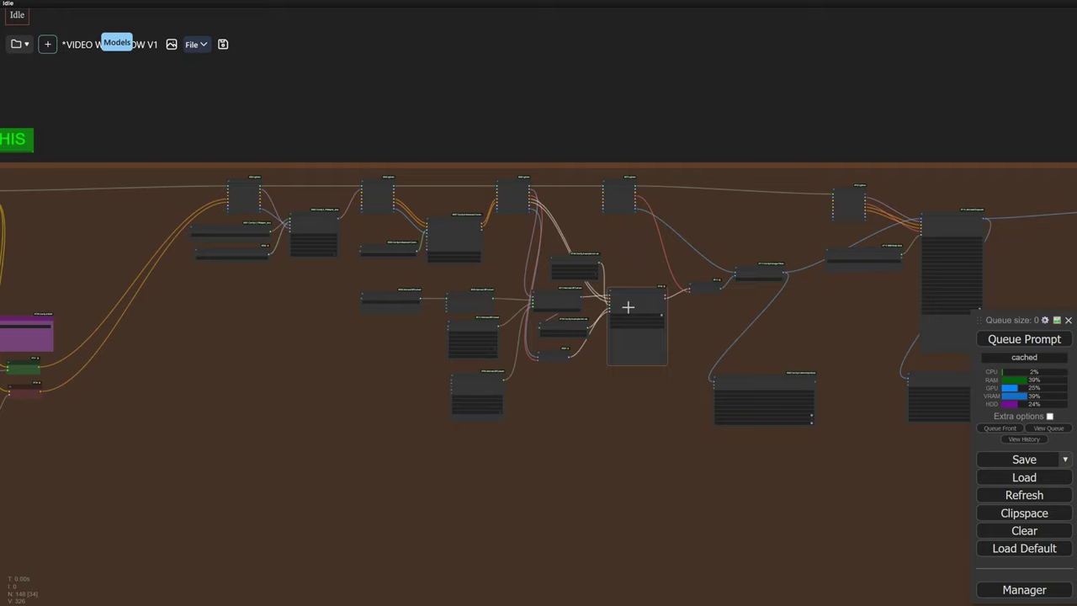
pyautogui.scroll(6, 628, 307)
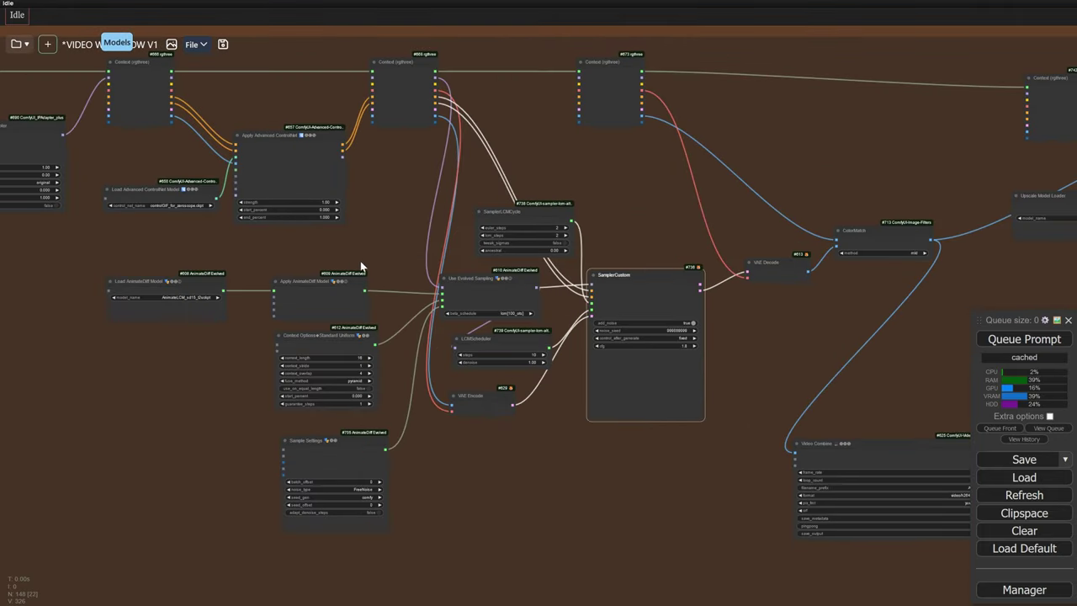
pyautogui.moveTo(362, 265); pyautogui.dragTo(546, 320)
pyautogui.moveTo(370, 284); pyautogui.dragTo(625, 303)
pyautogui.scroll(5, 361, 262)
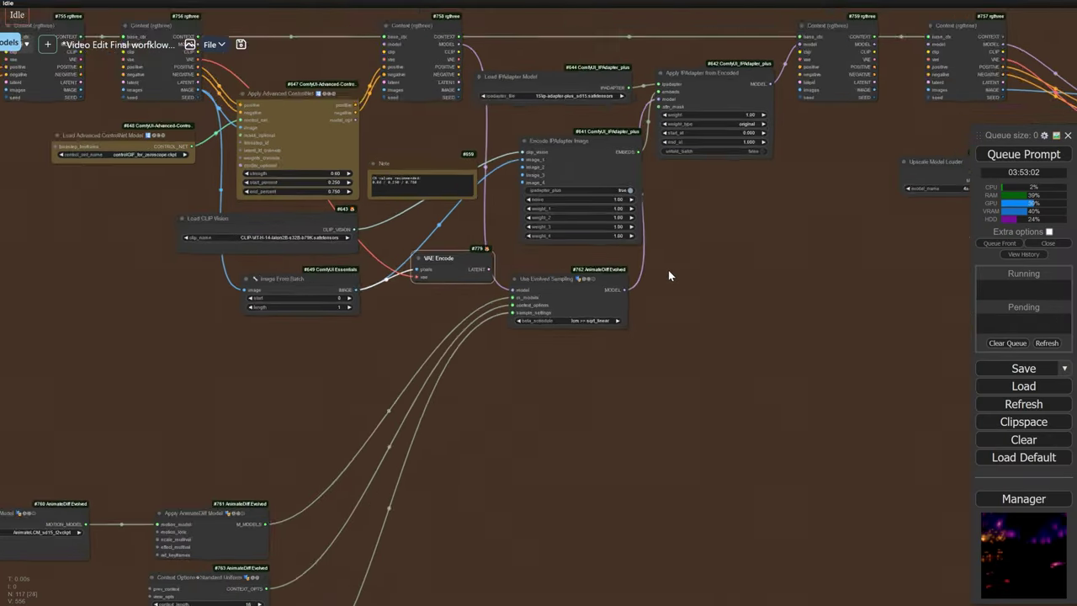
# Pan across the IPAdapter nodes to the Apply IPAdapter from Encoded node.
pyautogui.moveTo(786, 276); pyautogui.dragTo(777, 542)
pyautogui.scroll(10, 429, 444)
pyautogui.scroll(3, 437, 439)
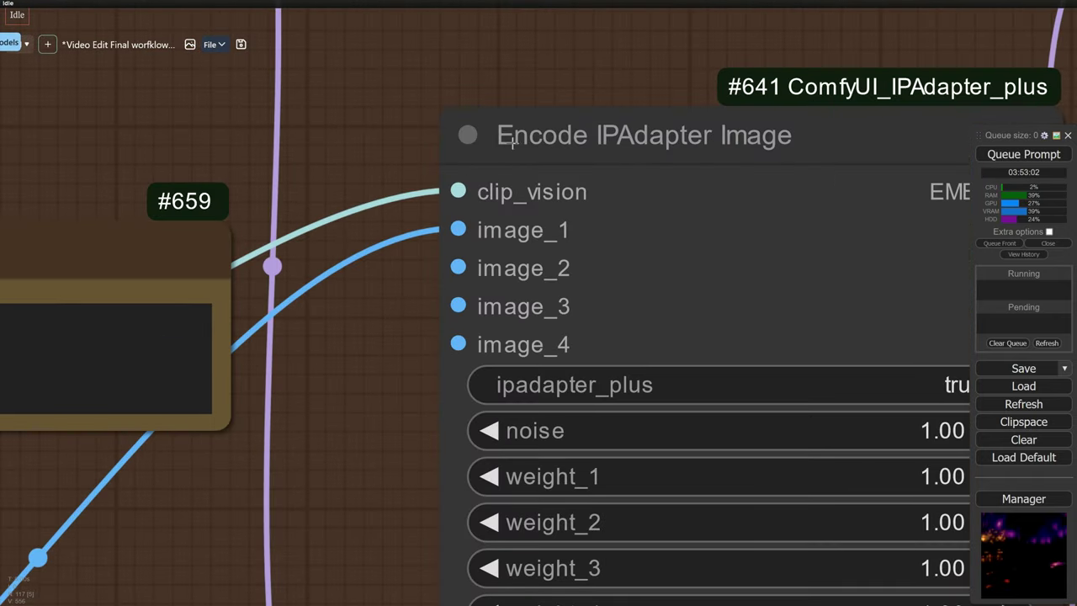
pyautogui.moveTo(774, 159); pyautogui.dragTo(194, 276)
pyautogui.moveTo(636, 75); pyautogui.dragTo(469, 168)
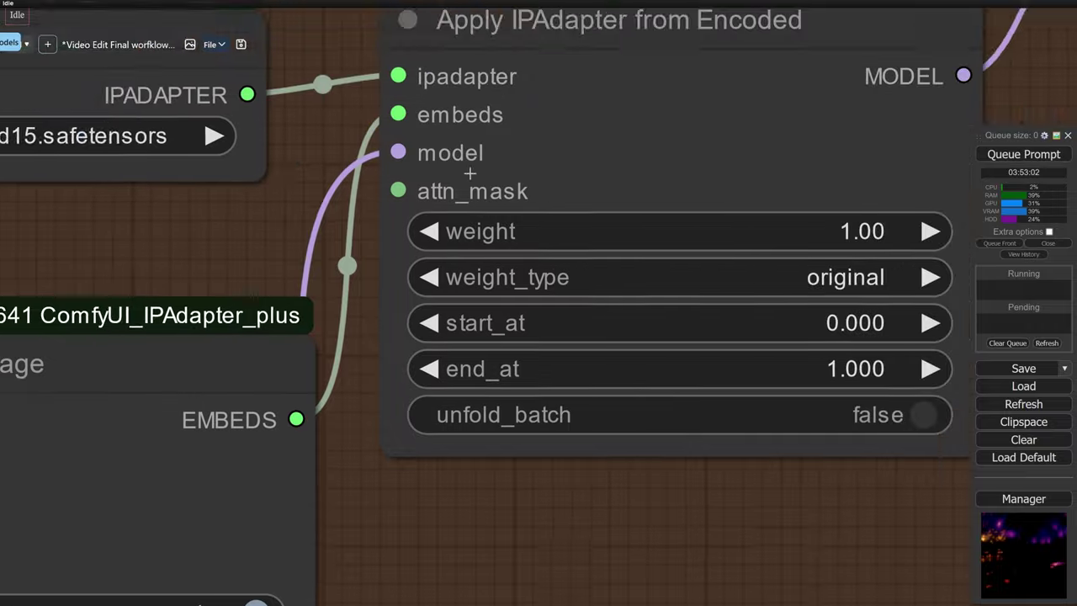
pyautogui.moveTo(529, 113); pyautogui.dragTo(407, 154)
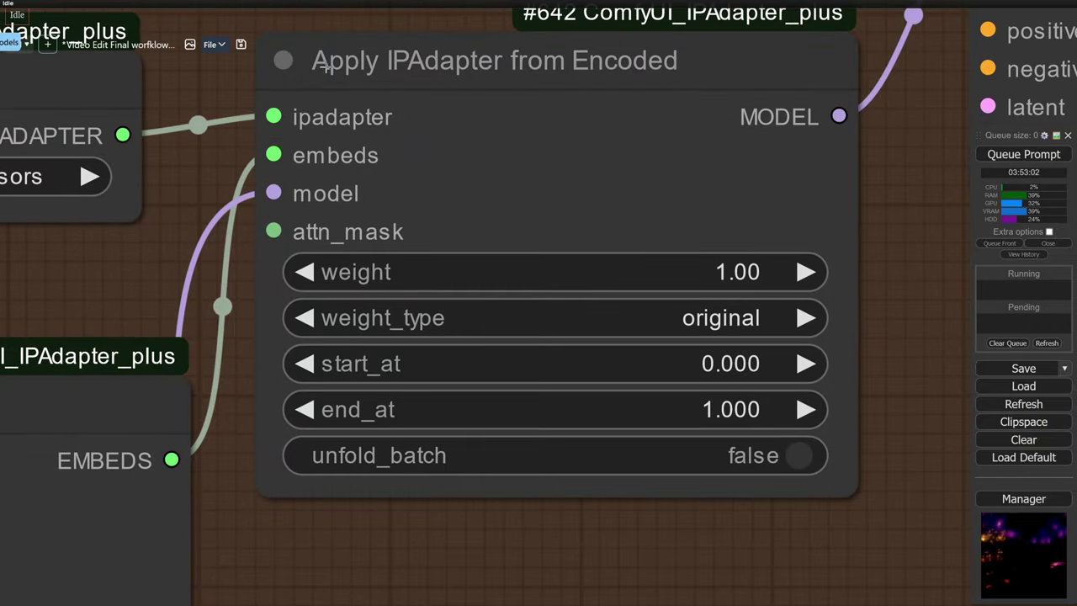
# Move from the lower upscaler settings out to the fireworks preview and FILM VFI node.
pyautogui.scroll(-14, 917, 374)
pyautogui.scroll(8, 519, 282)
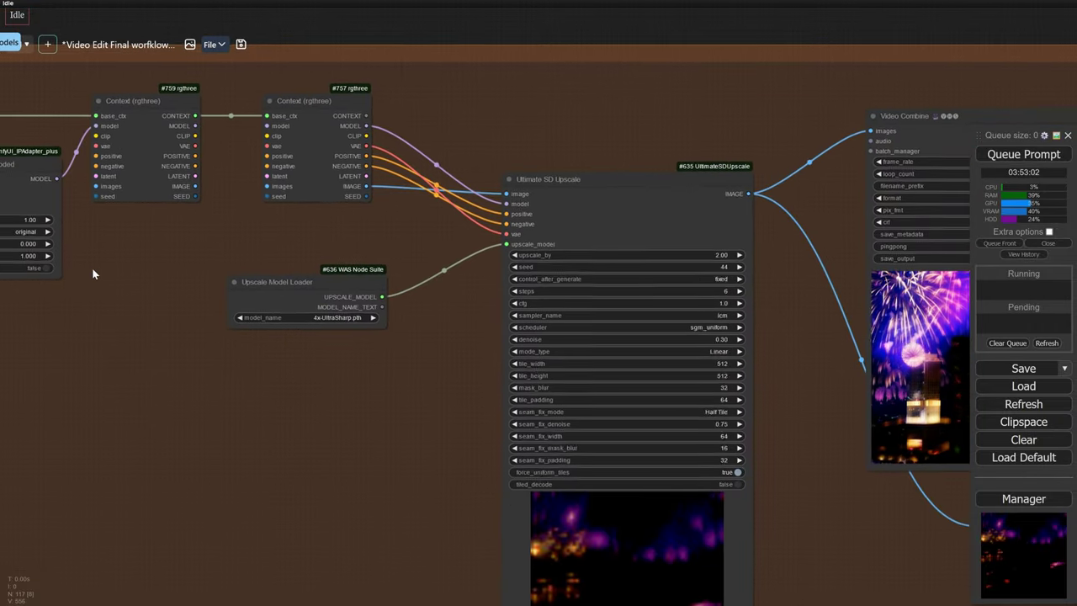
pyautogui.scroll(4, 519, 282)
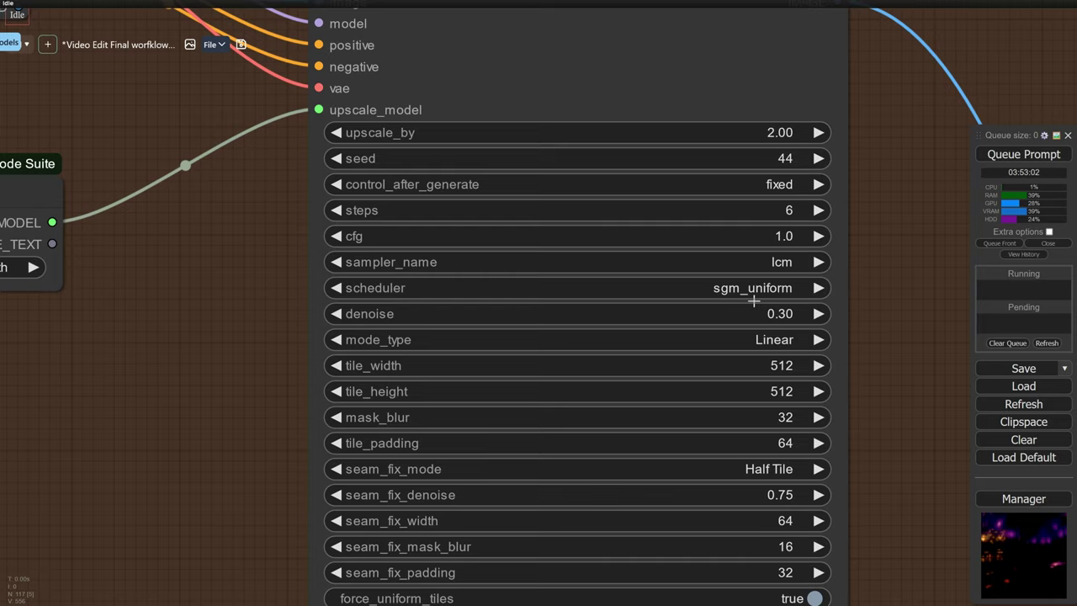
pyautogui.scroll(5, 754, 300)
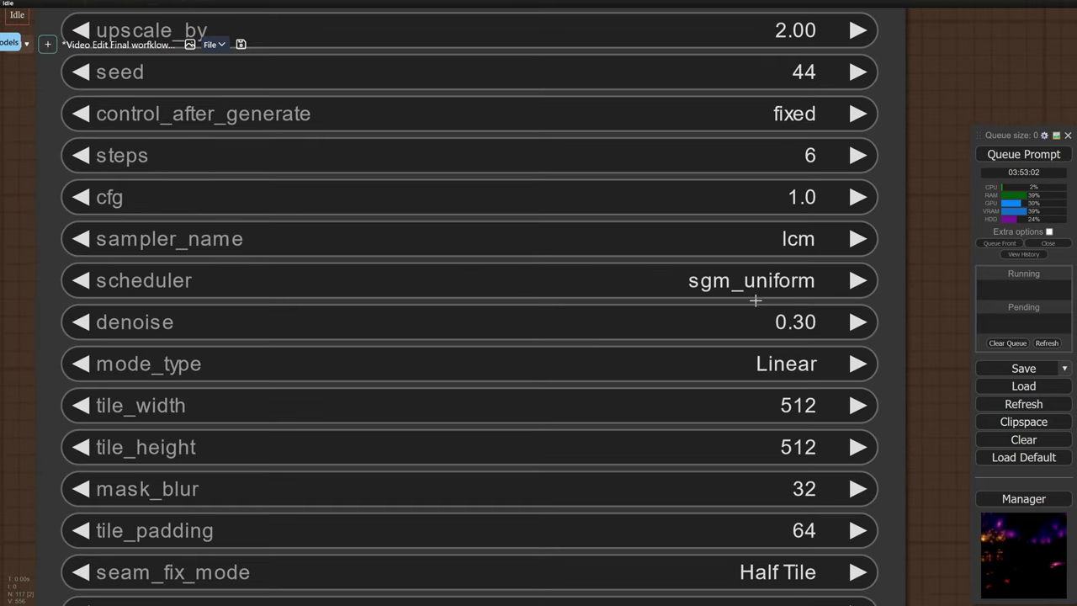
pyautogui.moveTo(697, 418); pyautogui.dragTo(697, 270)
pyautogui.scroll(-10, 696, 271)
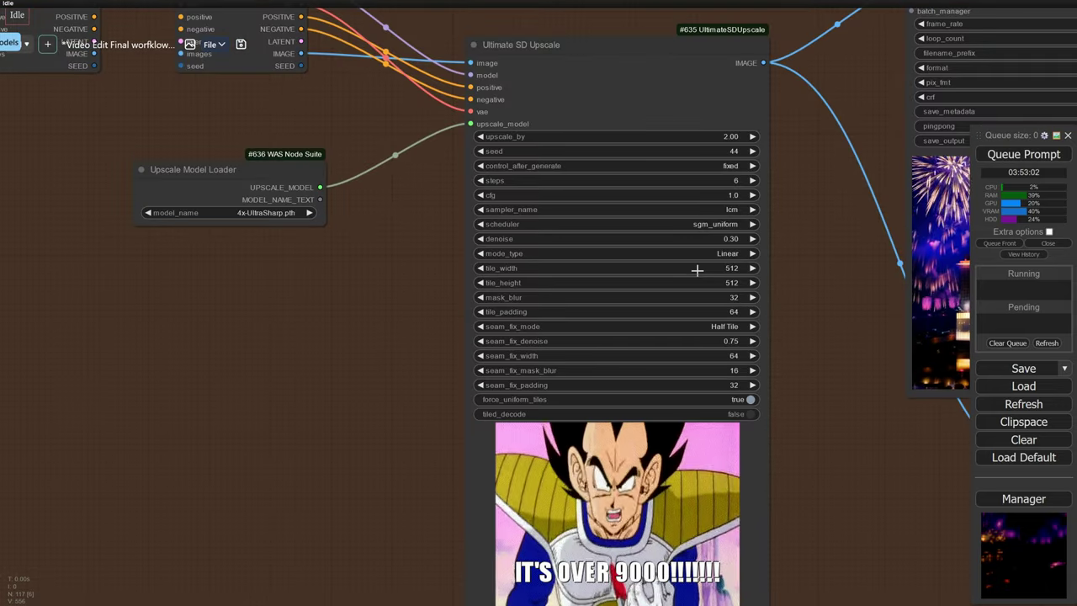
pyautogui.moveTo(809, 296); pyautogui.dragTo(631, 271)
pyautogui.scroll(-4, 630, 266)
pyautogui.rightClick(628, 267)
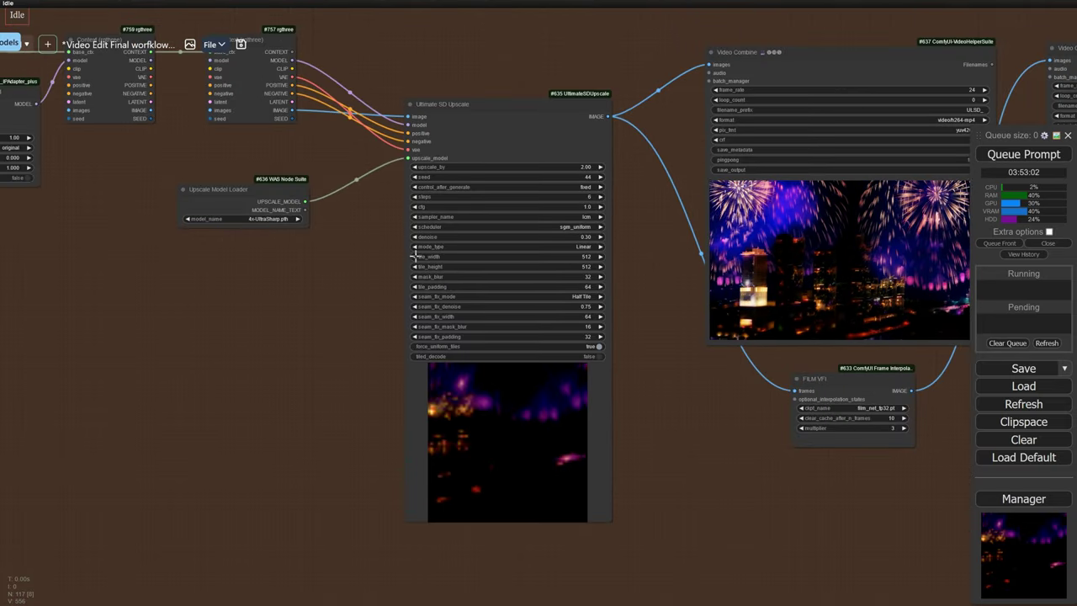
# View the second Video Combine output and FILM VFI (film_net_fp32.pt, multiplier 3), then zoom out fully.
pyautogui.moveTo(676, 272); pyautogui.dragTo(378, 323)
pyautogui.scroll(8, 584, 223)
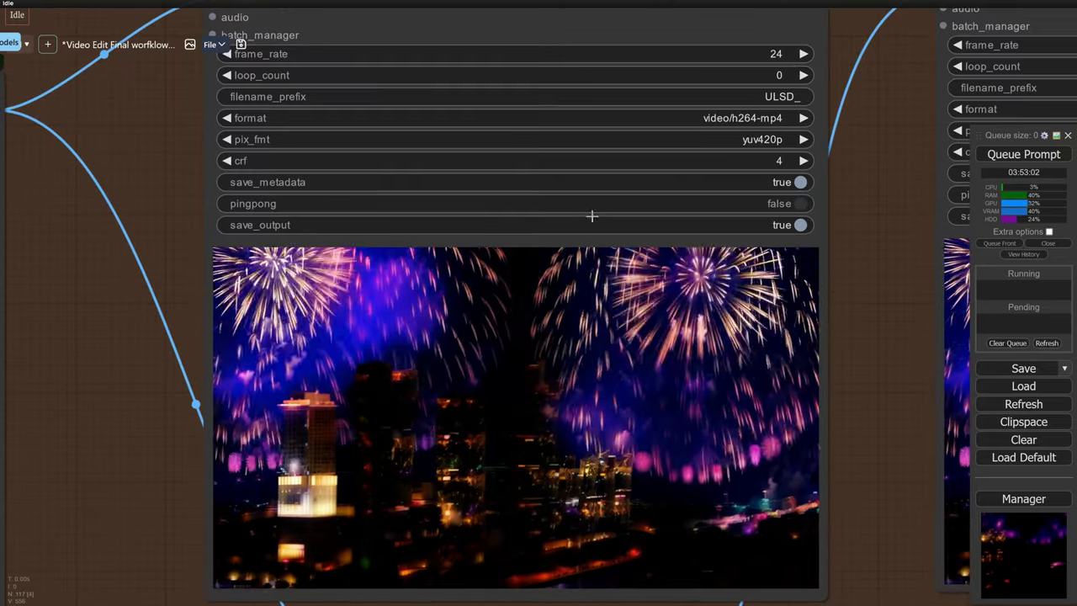
pyautogui.scroll(-7, 485, 358)
pyautogui.moveTo(524, 511); pyautogui.dragTo(509, 302)
pyautogui.scroll(9, 509, 301)
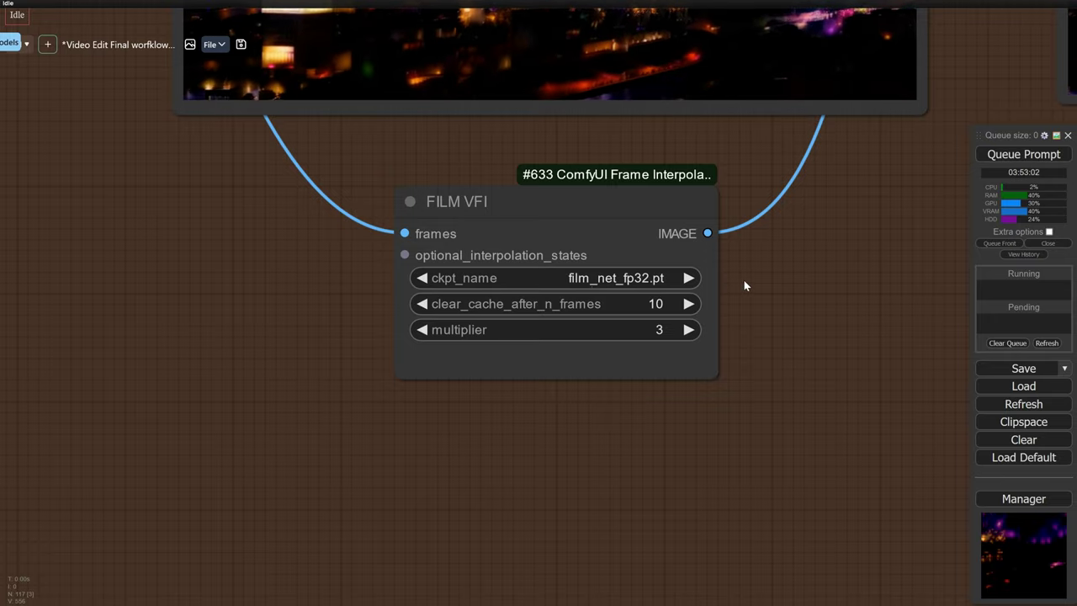
pyautogui.scroll(-8, 744, 280)
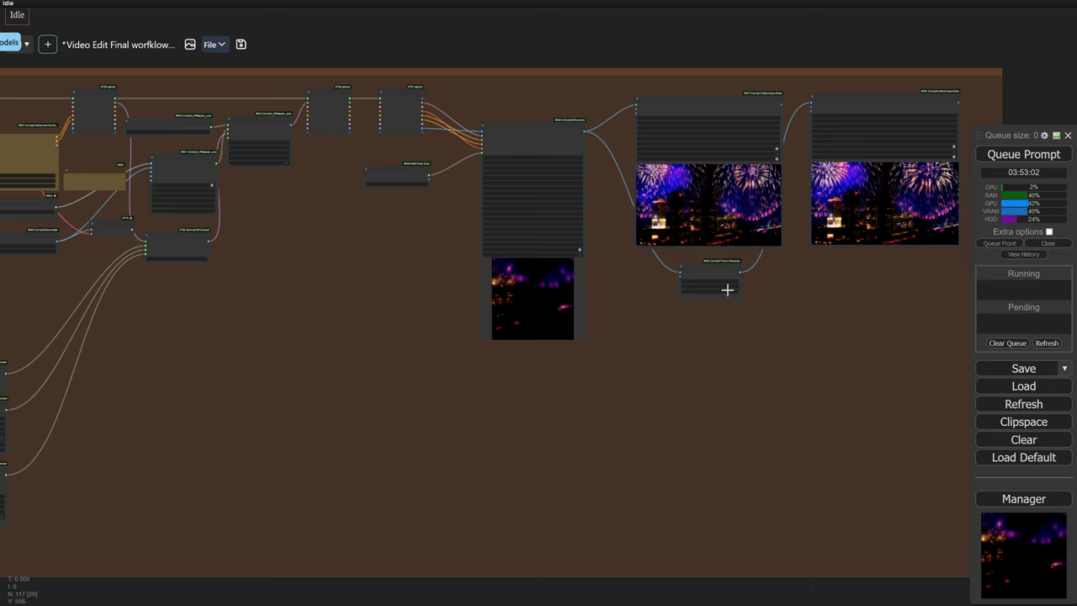
# Zoom into the AnimateDiff group, selecting FreeInit Iteration Options and centring Load AnimateDiff Model.
pyautogui.scroll(-3, 777, 196)
pyautogui.scroll(8, 354, 368)
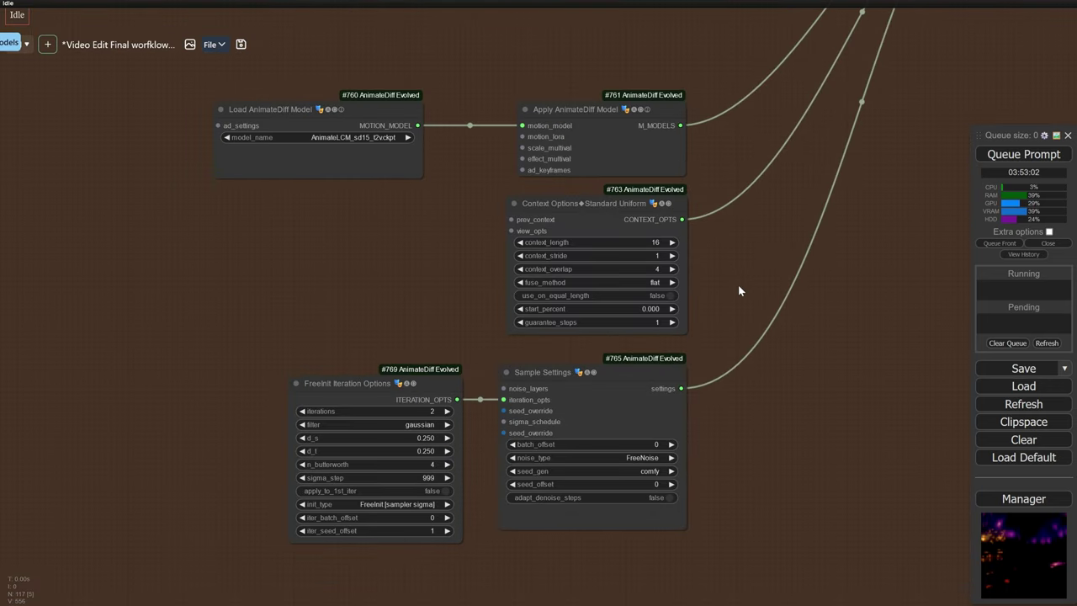
pyautogui.click(383, 389)
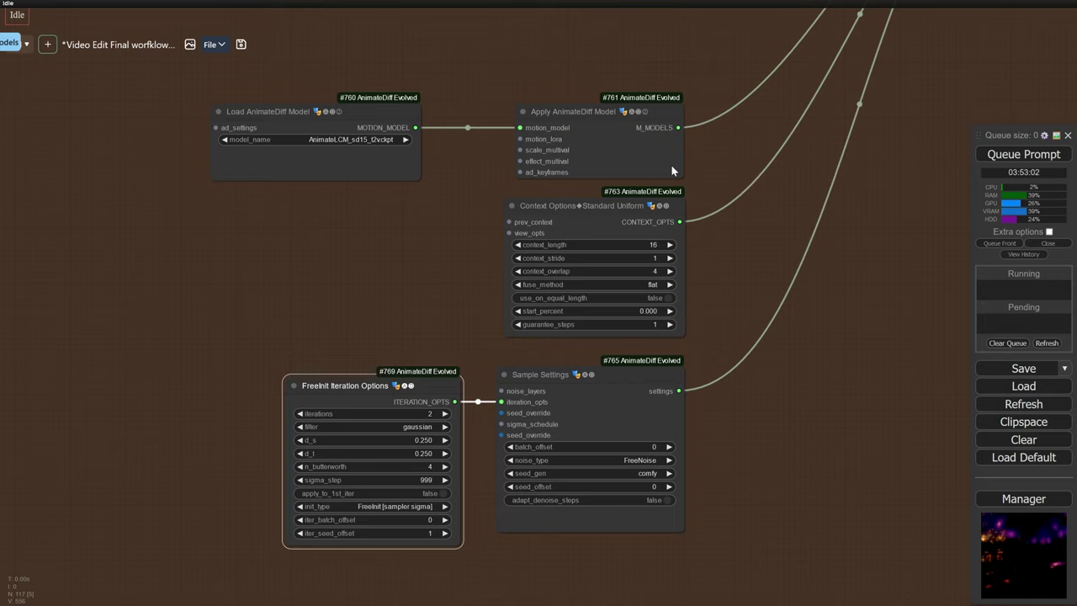
pyautogui.moveTo(316, 209); pyautogui.dragTo(601, 342)
pyautogui.scroll(8, 650, 322)
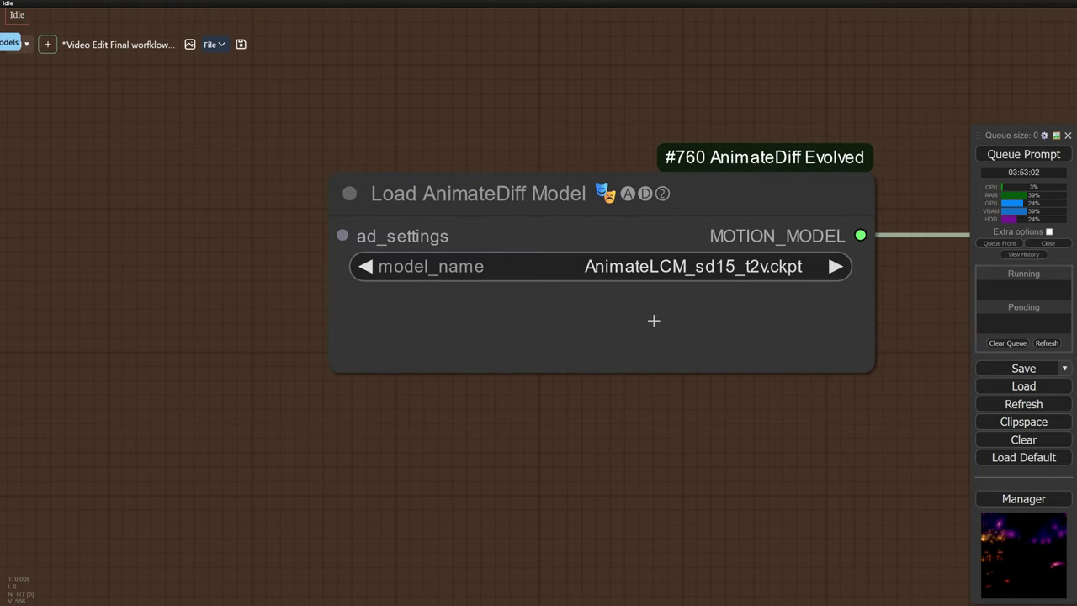
pyautogui.scroll(4, 688, 307)
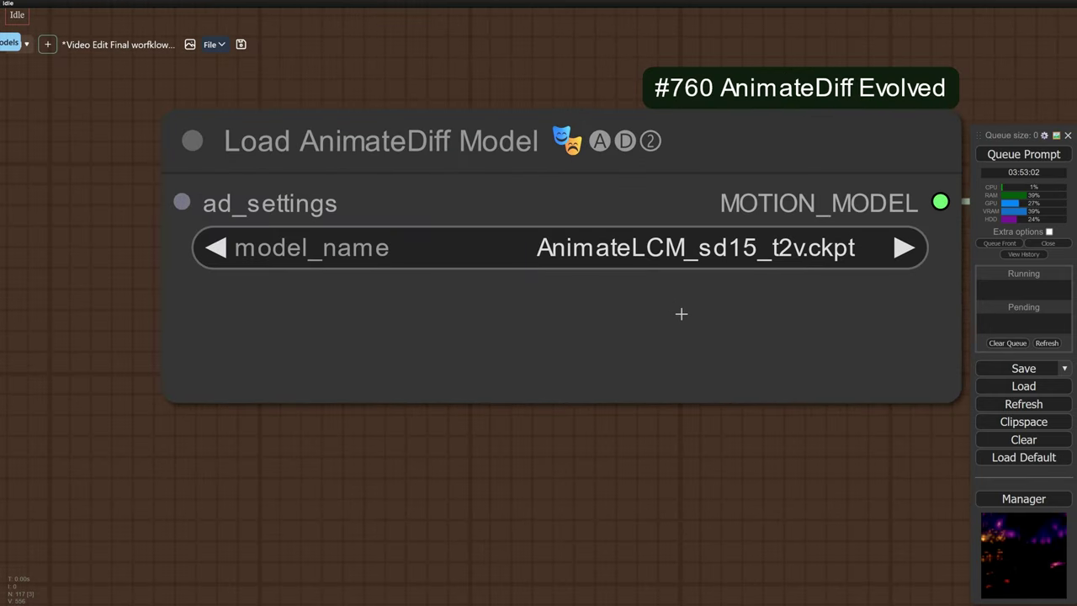
pyautogui.scroll(-8, 681, 313)
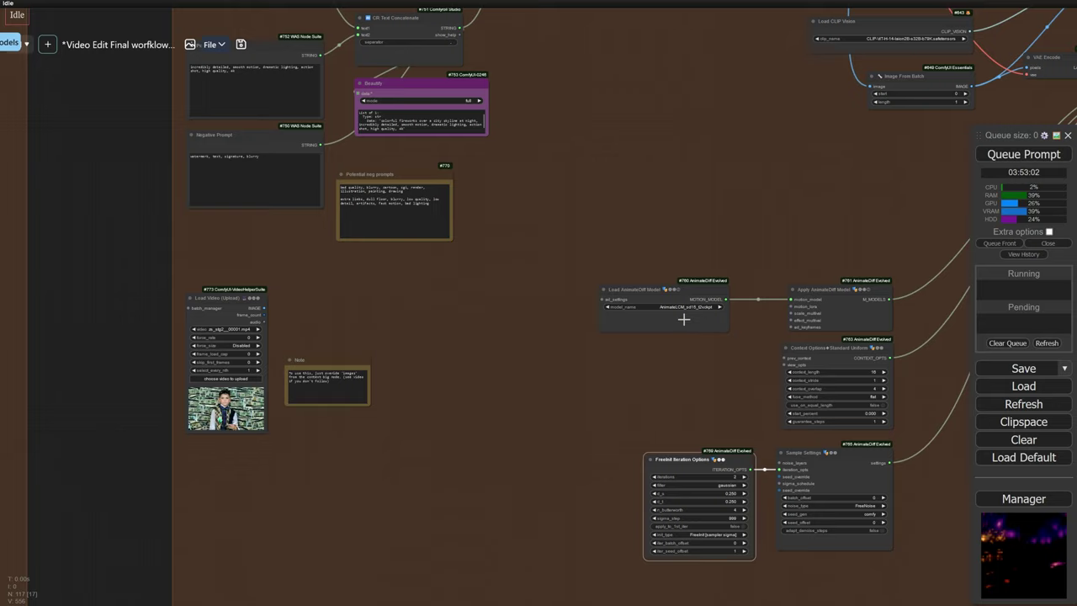
# Pan up to the Apply Advanced ControlNet node at strength 0.60, 0.250 to 0.750.
pyautogui.moveTo(683, 319); pyautogui.dragTo(451, 423)
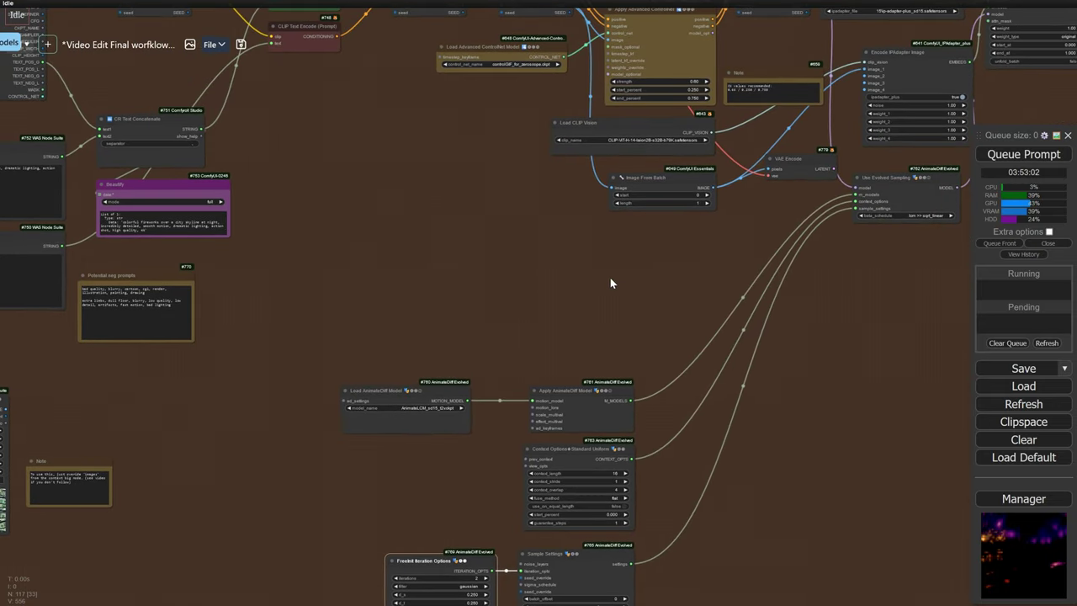
pyautogui.moveTo(609, 284); pyautogui.dragTo(459, 401)
pyautogui.scroll(10, 488, 219)
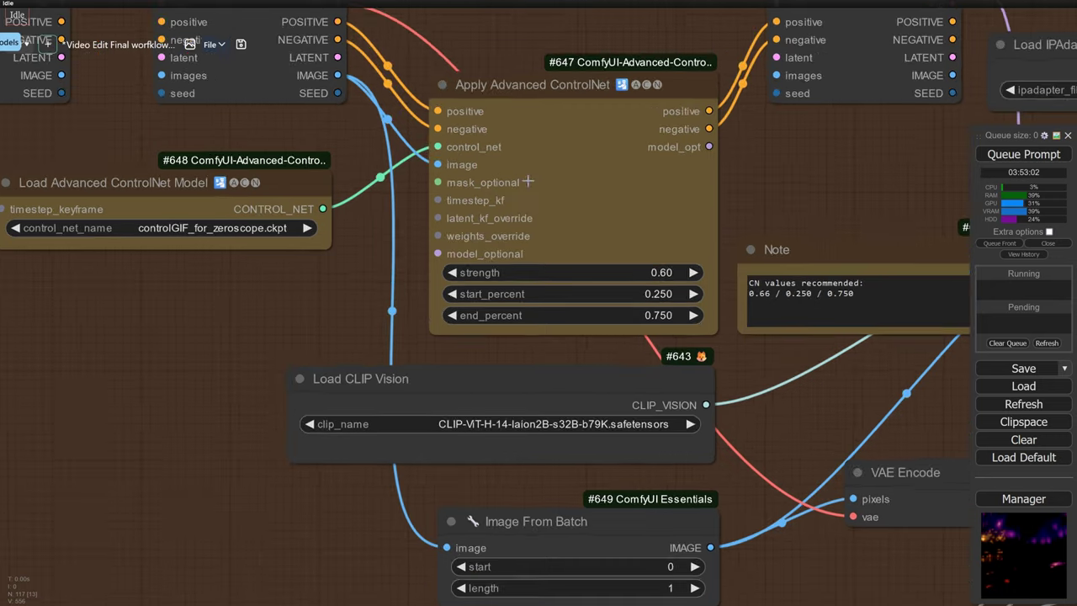
pyautogui.scroll(-5, 445, 313)
pyautogui.rightClick(445, 312)
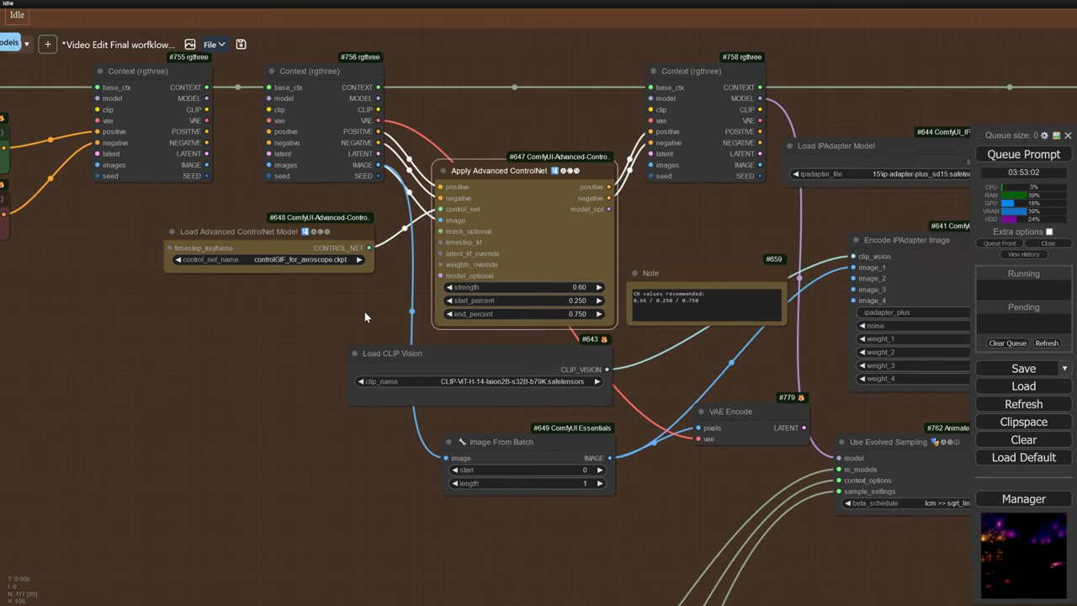
# Jump through bookmarks 1-5: notes, Switches, model/LoRA, Prompt Builder and Zeroscope stage.
pyautogui.press('1')
pyautogui.press('2')
pyautogui.press('1')
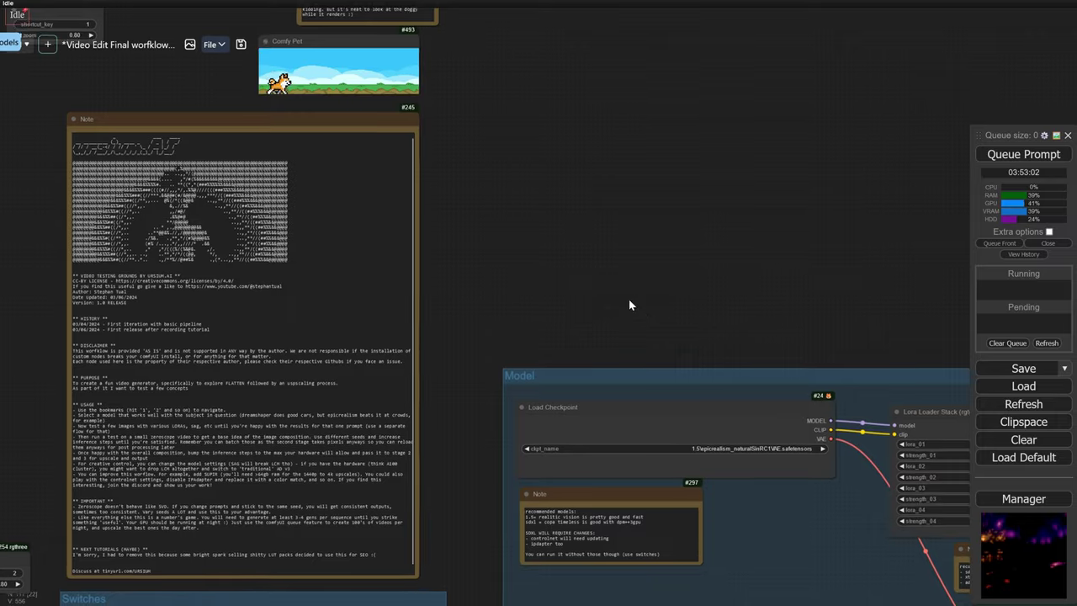
pyautogui.press('3')
pyautogui.press('4')
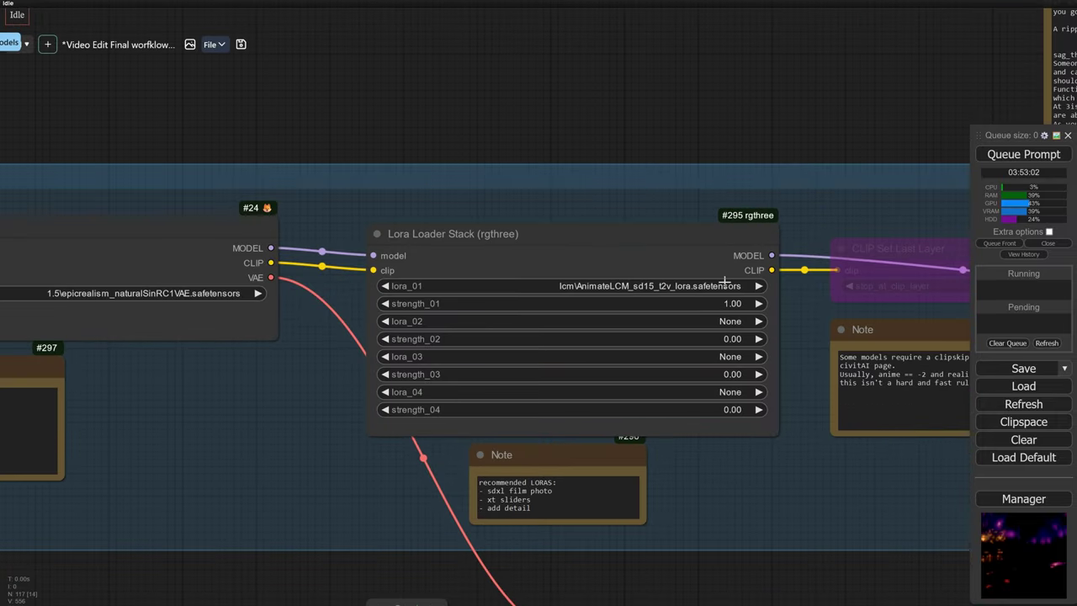
pyautogui.press('3')
pyautogui.press('4')
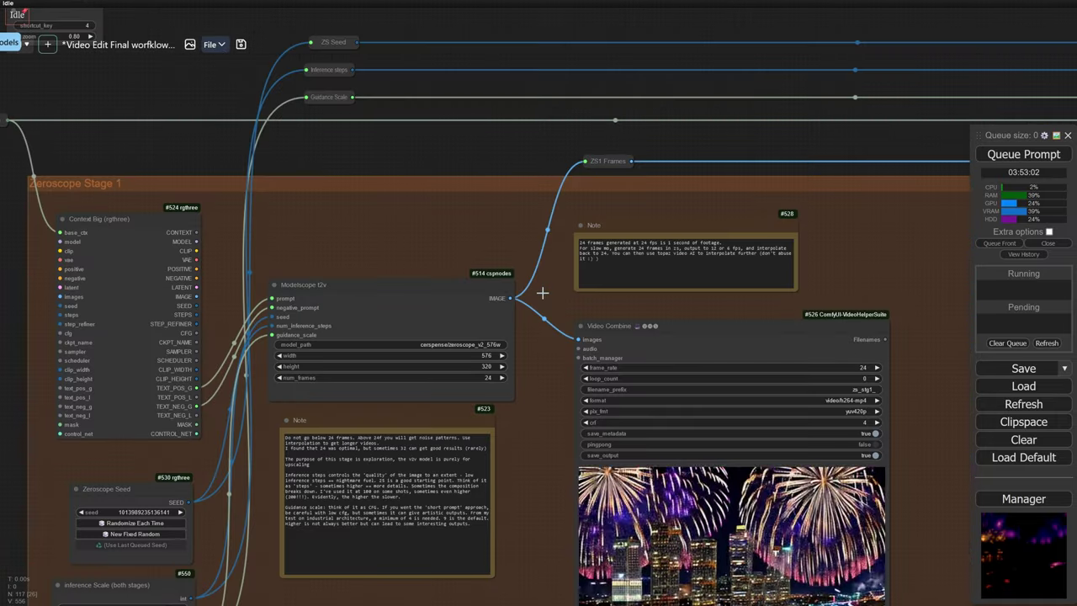
pyautogui.press('5')
pyautogui.scroll(-10, 543, 292)
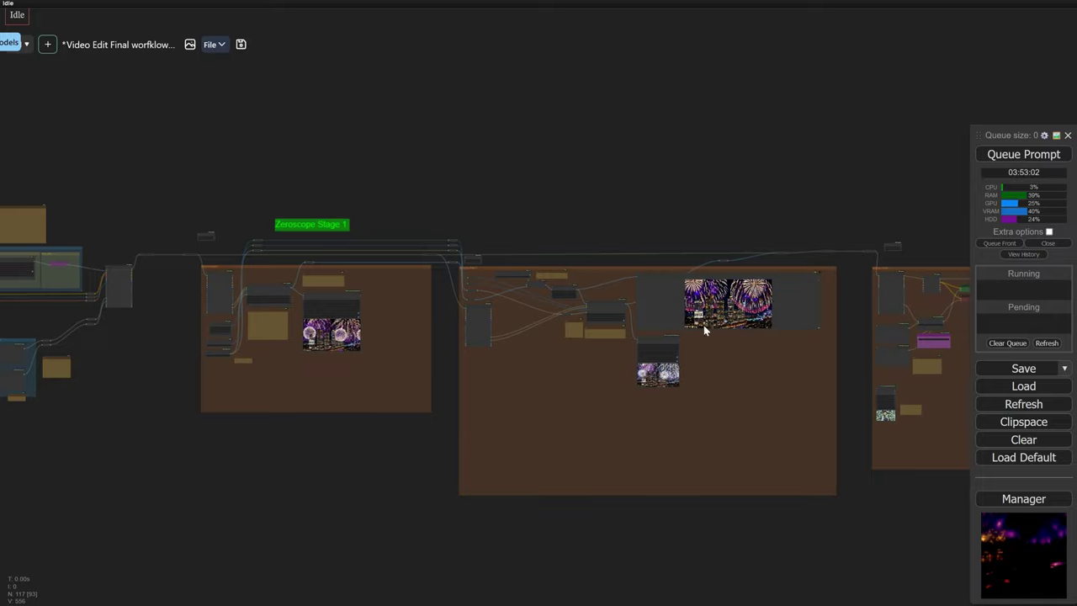
pyautogui.scroll(3, 370, 311)
pyautogui.scroll(6, 627, 293)
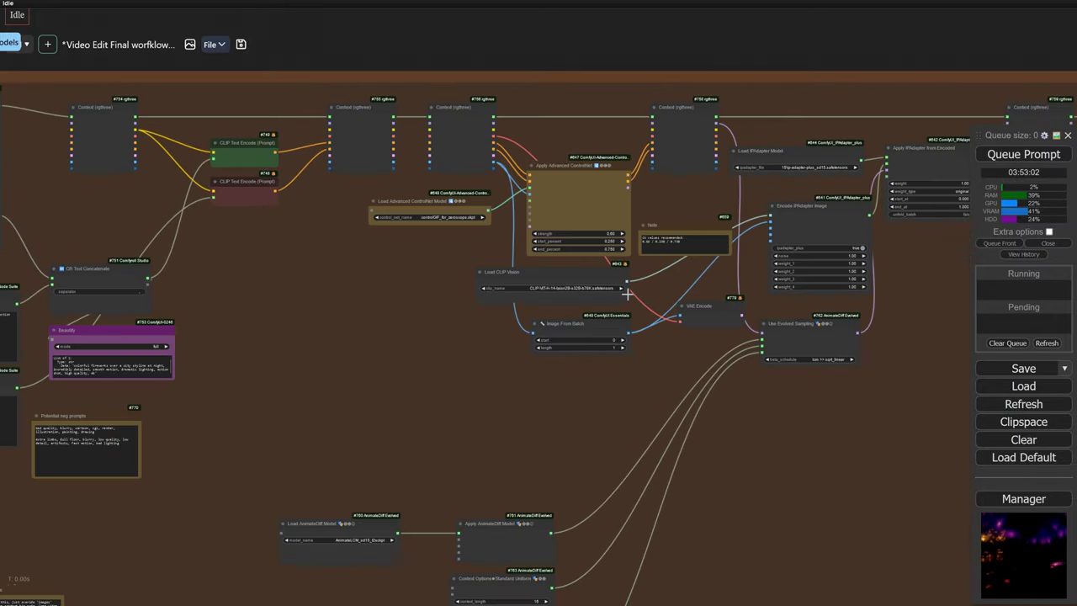
# Jump to bookmark 6 and zoom in to read the Ultimate SD Upscale node's values.
pyautogui.press('6')
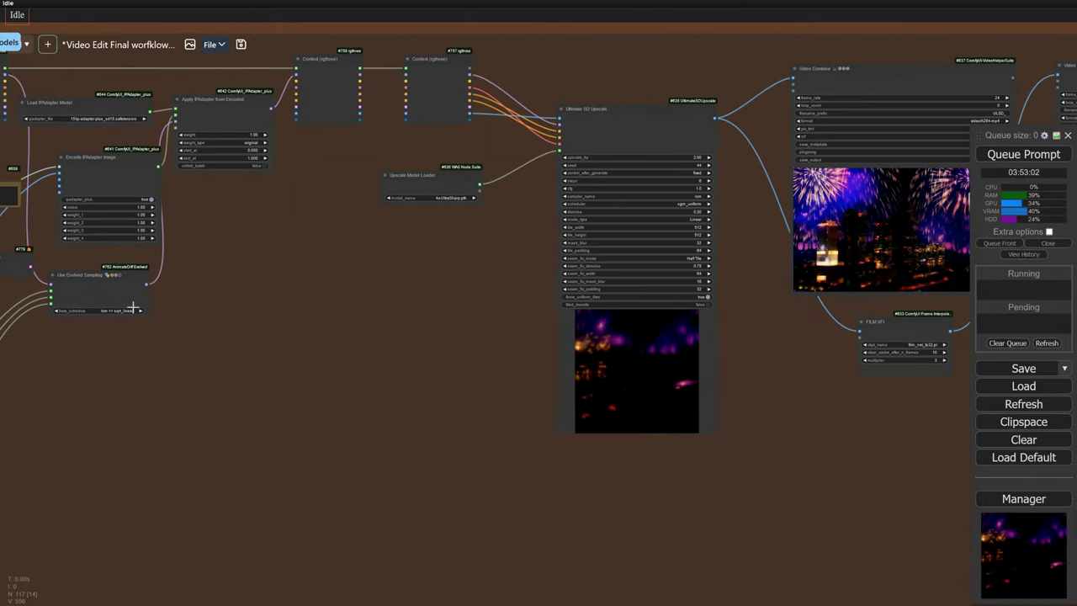
pyautogui.scroll(5, 732, 177)
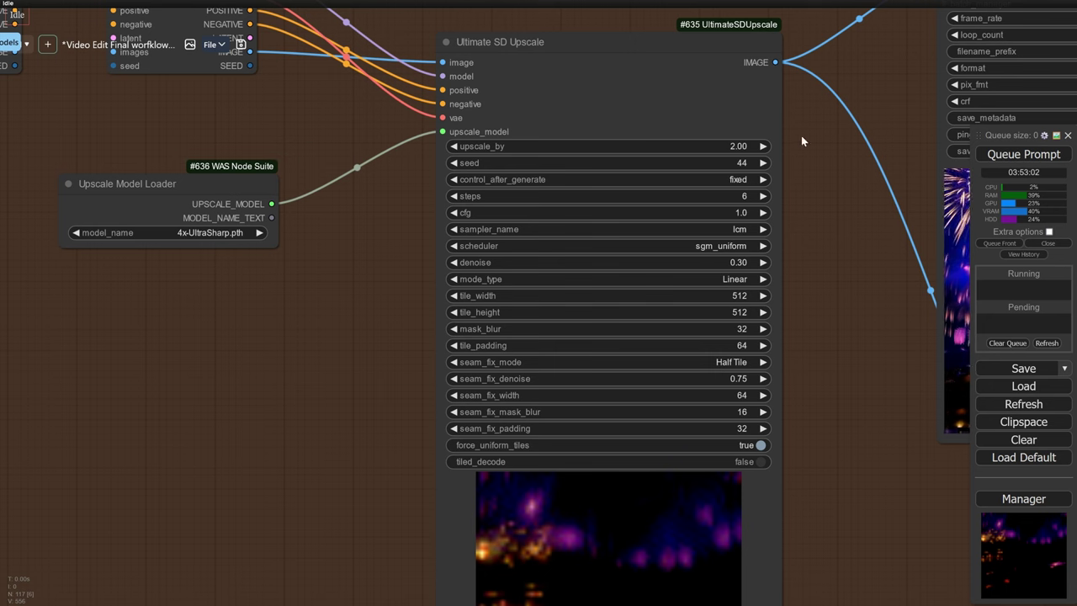
pyautogui.scroll(3, 791, 153)
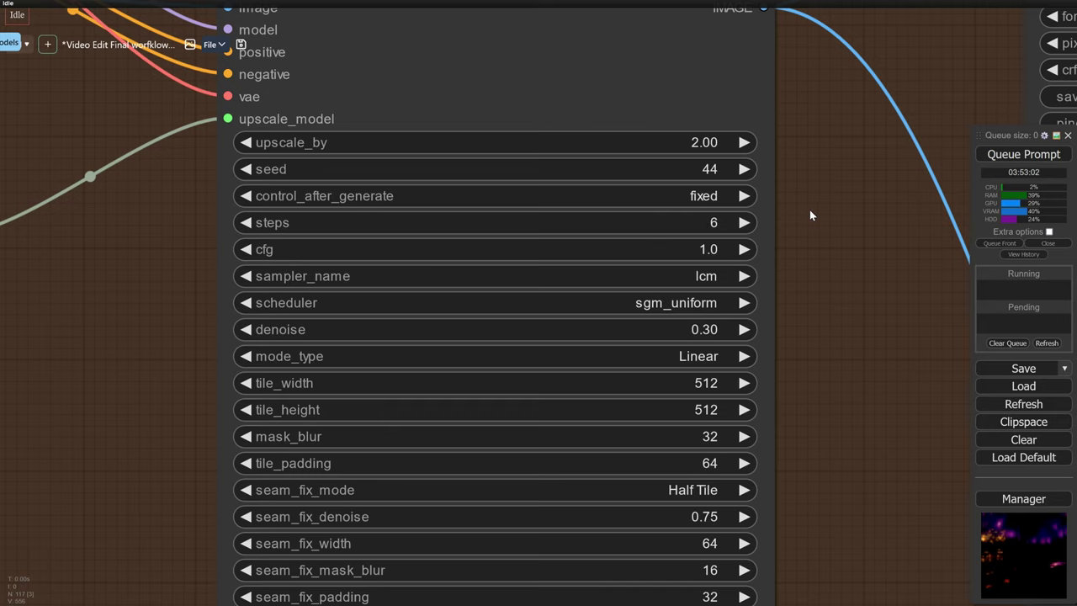
pyautogui.scroll(-3, 799, 261)
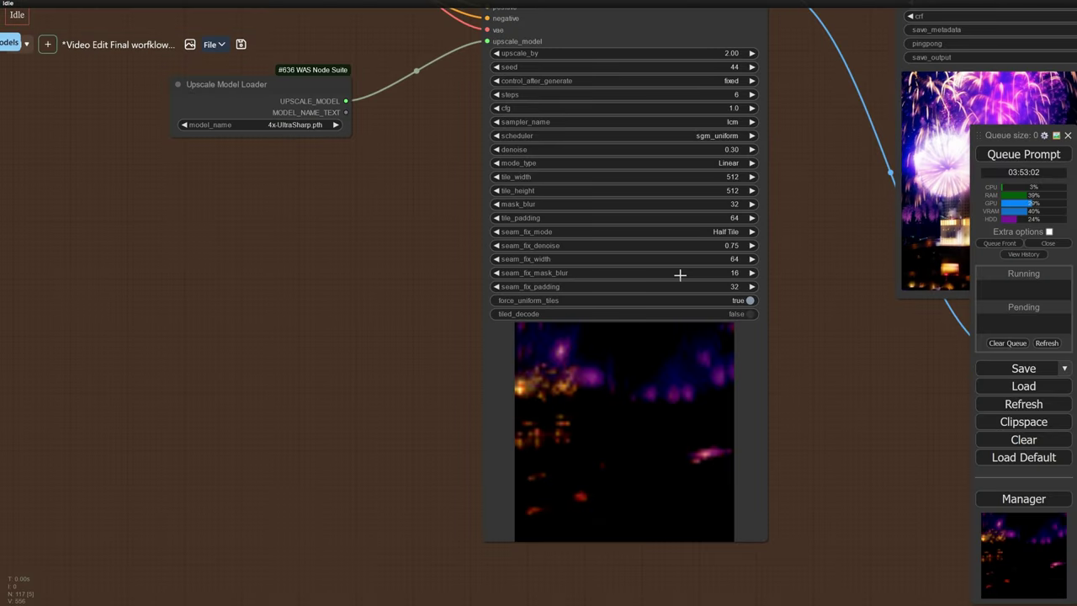
# Move from the upscaler widgets to the ULSD_ and ULSD_INTER_ fireworks previews, then zoom out.
pyautogui.scroll(3, 681, 274)
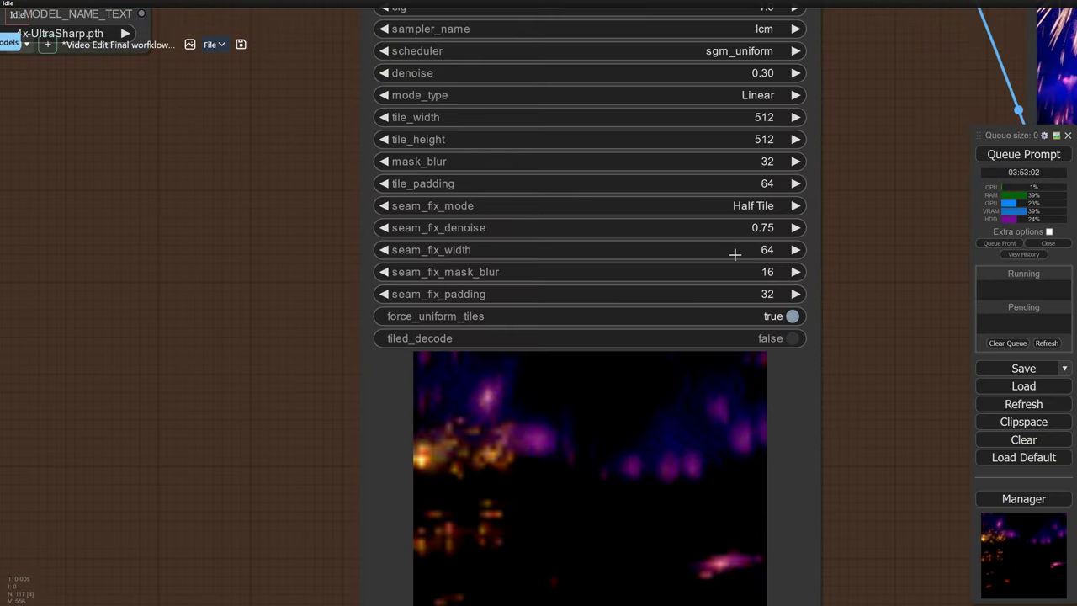
pyautogui.moveTo(856, 267); pyautogui.dragTo(804, 267)
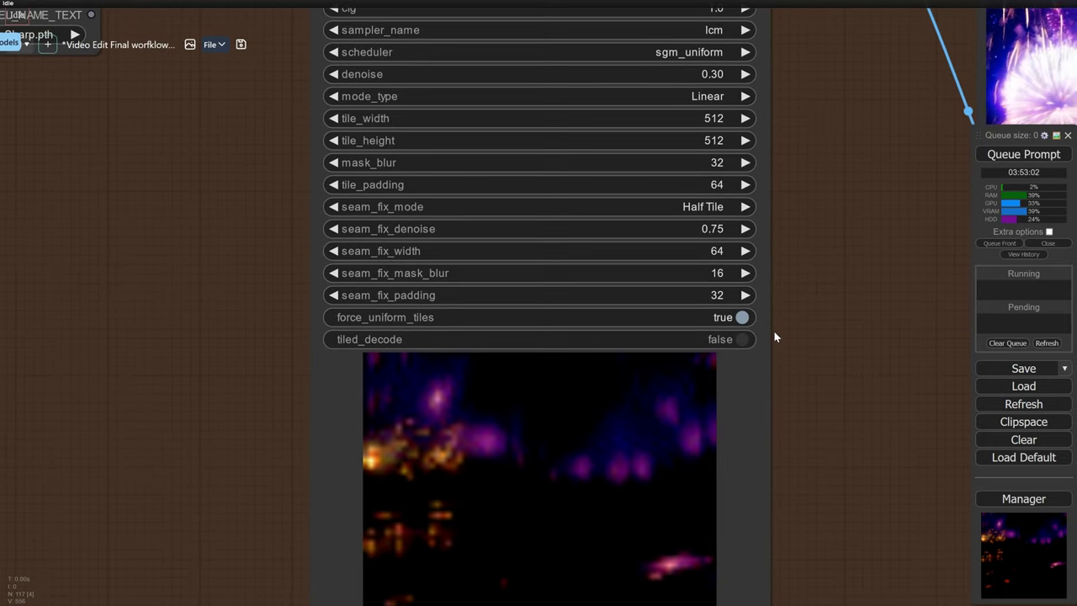
pyautogui.scroll(-3, 772, 325)
pyautogui.moveTo(771, 325); pyautogui.dragTo(206, 345)
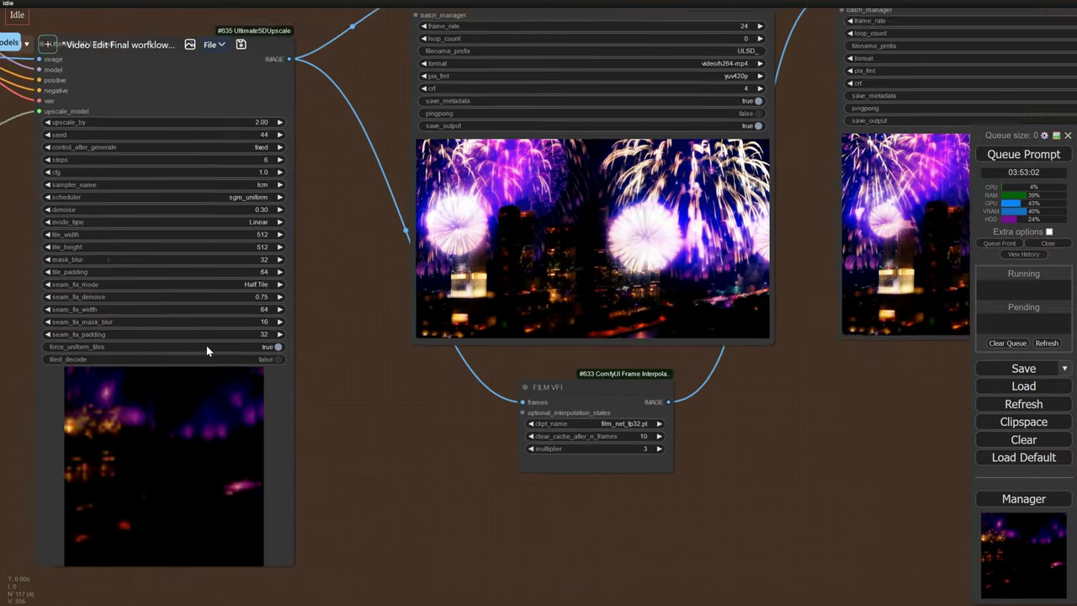
pyautogui.scroll(8, 309, 275)
pyautogui.scroll(-5, 308, 275)
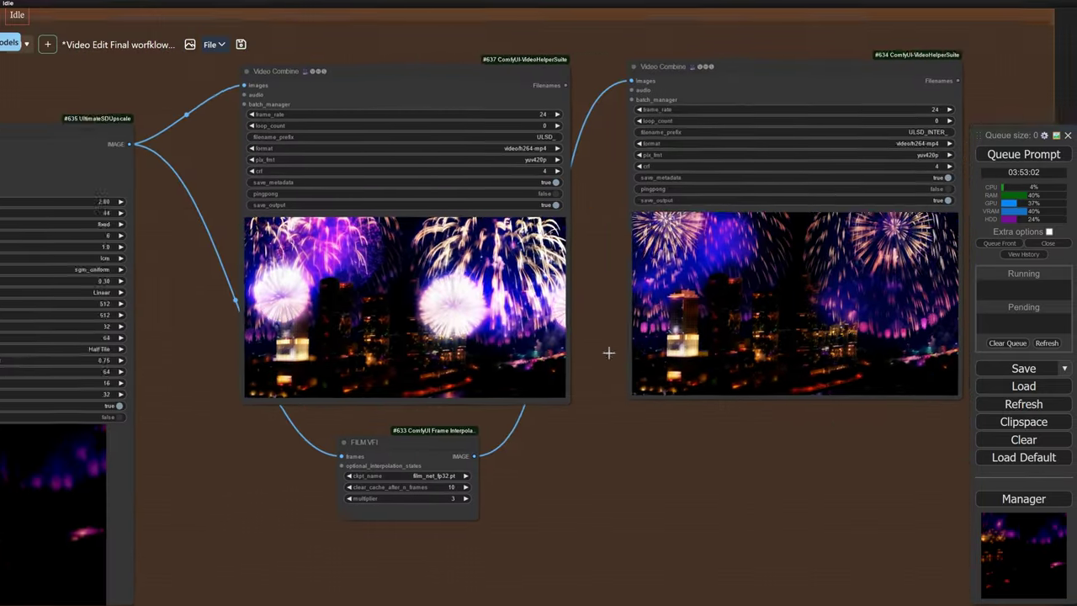
pyautogui.scroll(5, 591, 334)
pyautogui.scroll(-6, 591, 334)
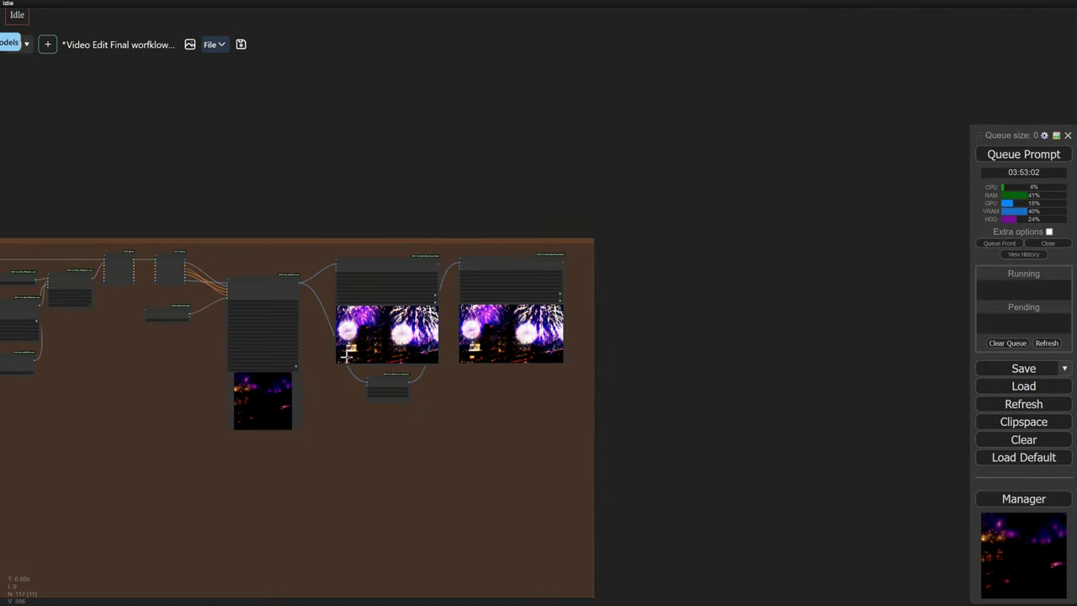
# Zoom into Apply Advanced ControlNet (strength 0.60) and its note recommending 0.66 / 0.250 / 0.750.
pyautogui.scroll(6, 438, 199)
pyautogui.scroll(4, 398, 169)
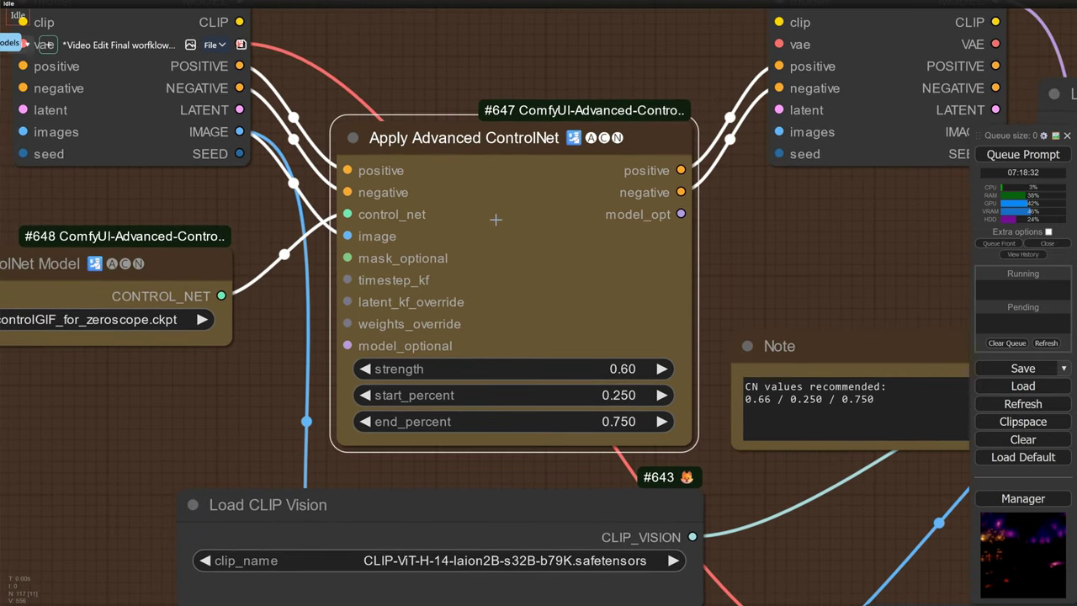
pyautogui.hscroll(-5, 492, 214)
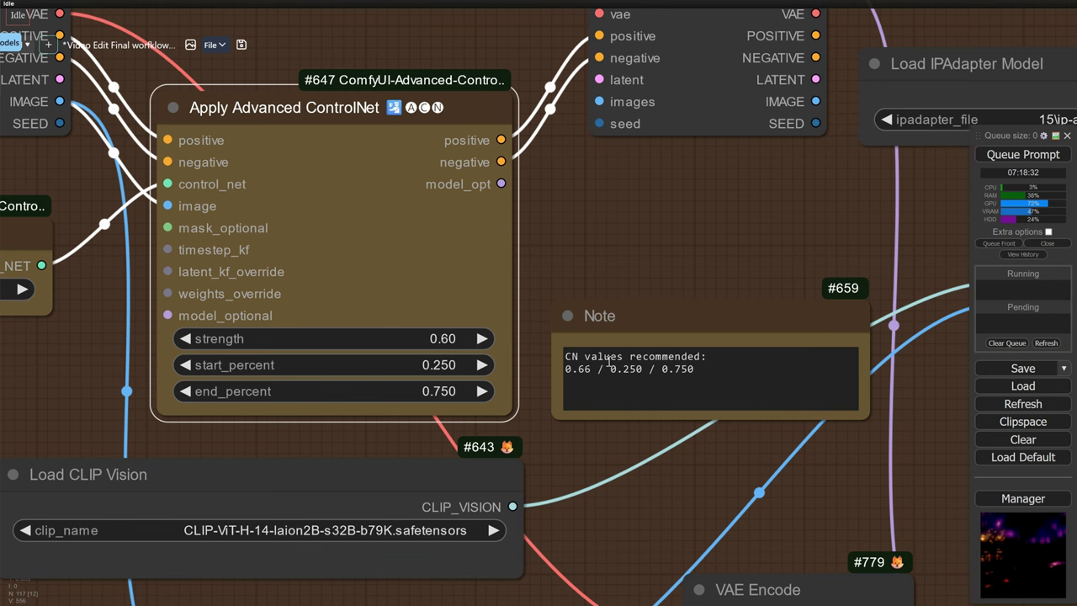
pyautogui.scroll(2, 629, 299)
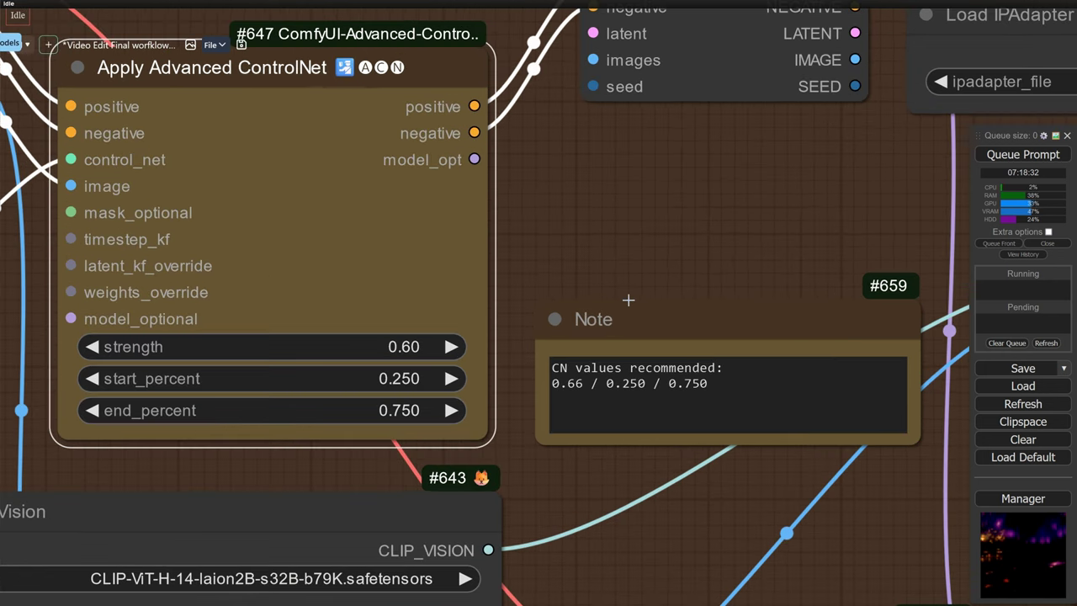
# Zoom the canvas out ahead of moving to the Default Workflow.
pyautogui.scroll(-2, 539, 289)
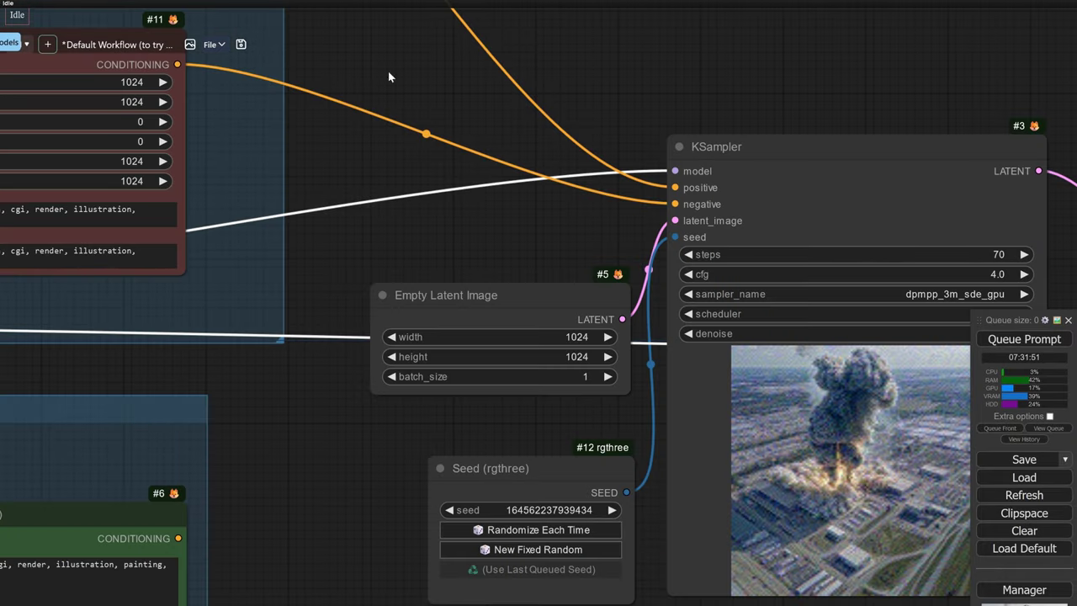
pyautogui.scroll(-10, 413, 134)
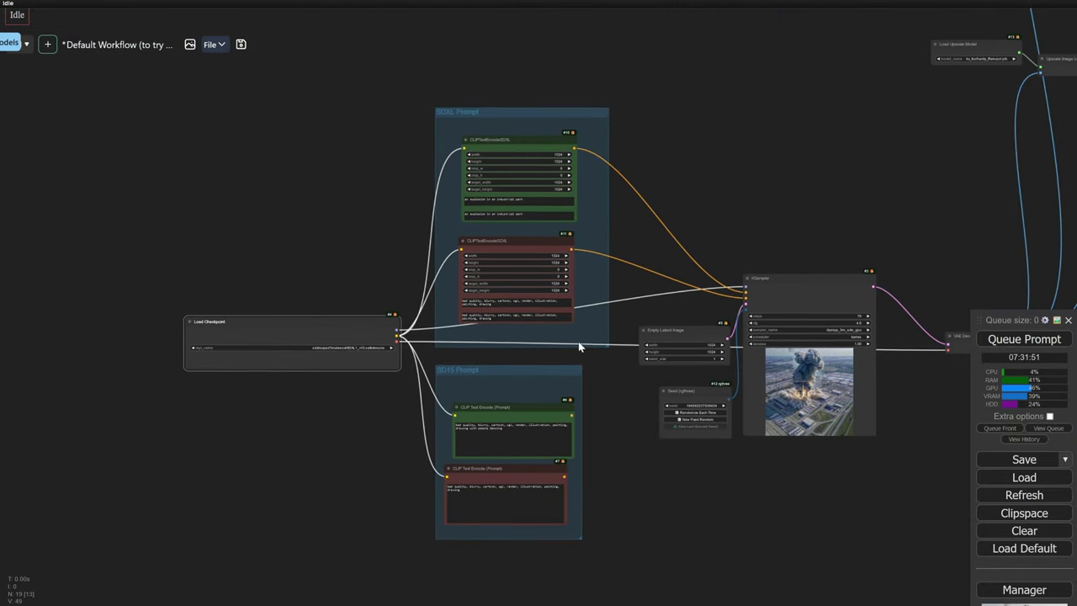
pyautogui.scroll(4, 577, 344)
pyautogui.moveTo(506, 225); pyautogui.dragTo(757, 211)
pyautogui.scroll(6, 409, 305)
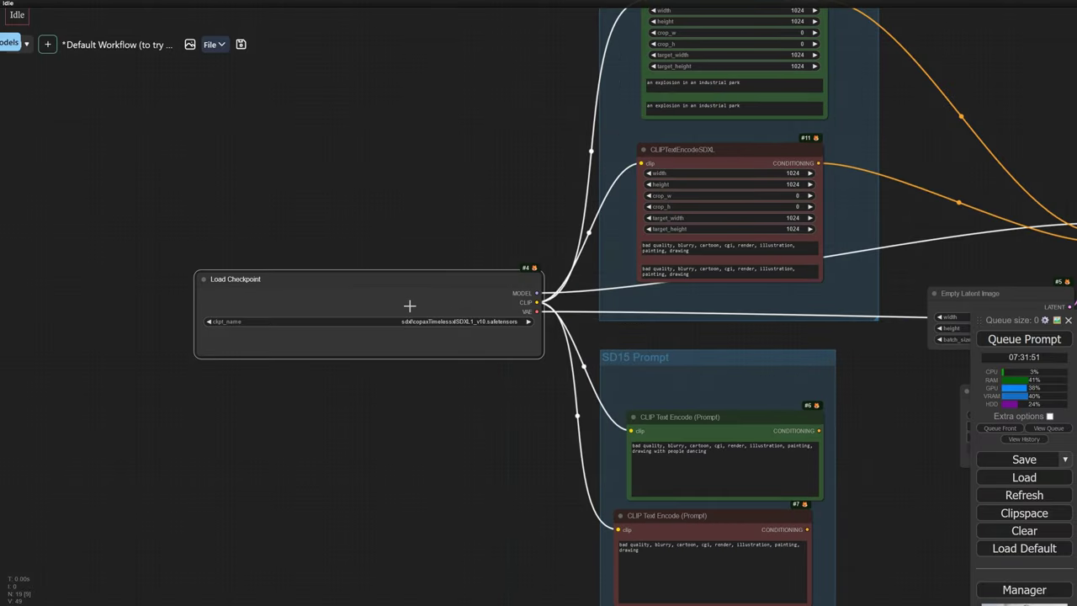
pyautogui.click(420, 354)
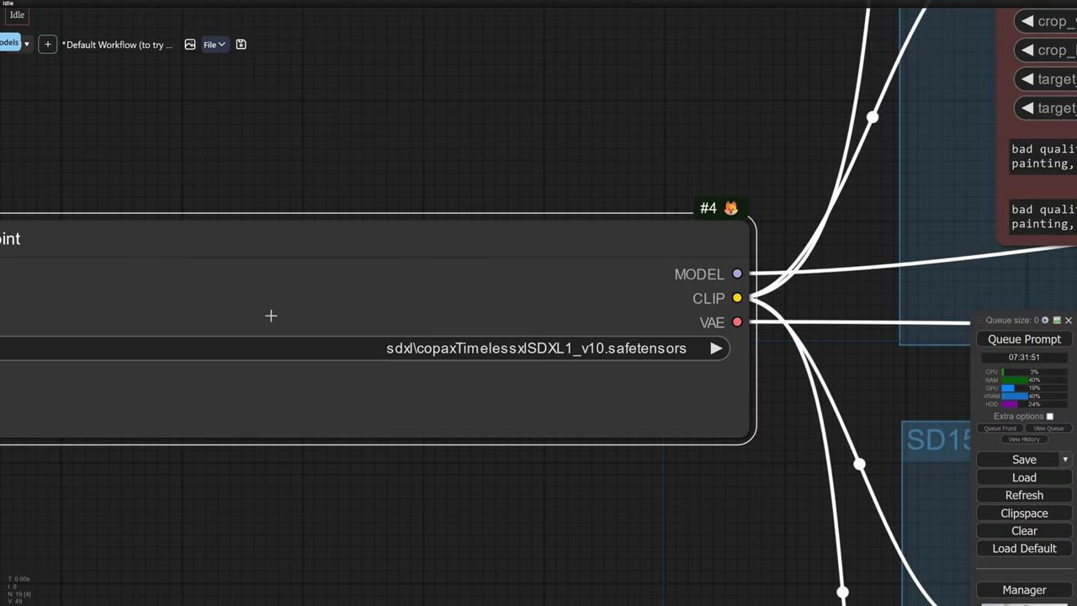
pyautogui.moveTo(373, 278); pyautogui.dragTo(178, 17)
pyautogui.scroll(-3, 80, 438)
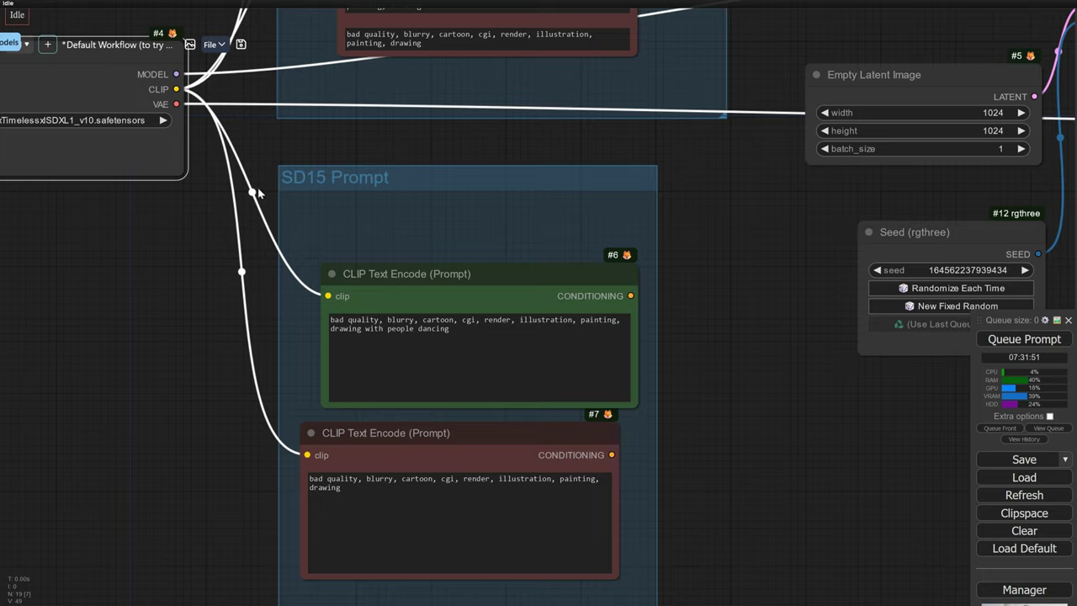
pyautogui.moveTo(397, 214); pyautogui.dragTo(171, 333)
pyautogui.moveTo(534, 286); pyautogui.dragTo(233, 295)
pyautogui.moveTo(815, 264); pyautogui.dragTo(529, 255)
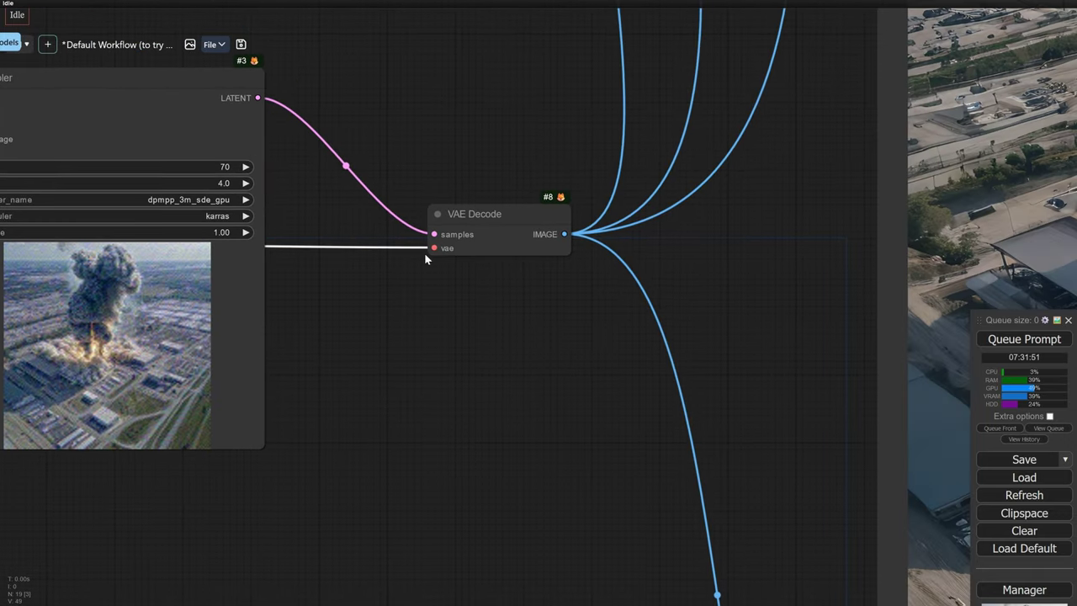
pyautogui.scroll(-6, 800, 306)
pyautogui.moveTo(641, 295); pyautogui.dragTo(512, 399)
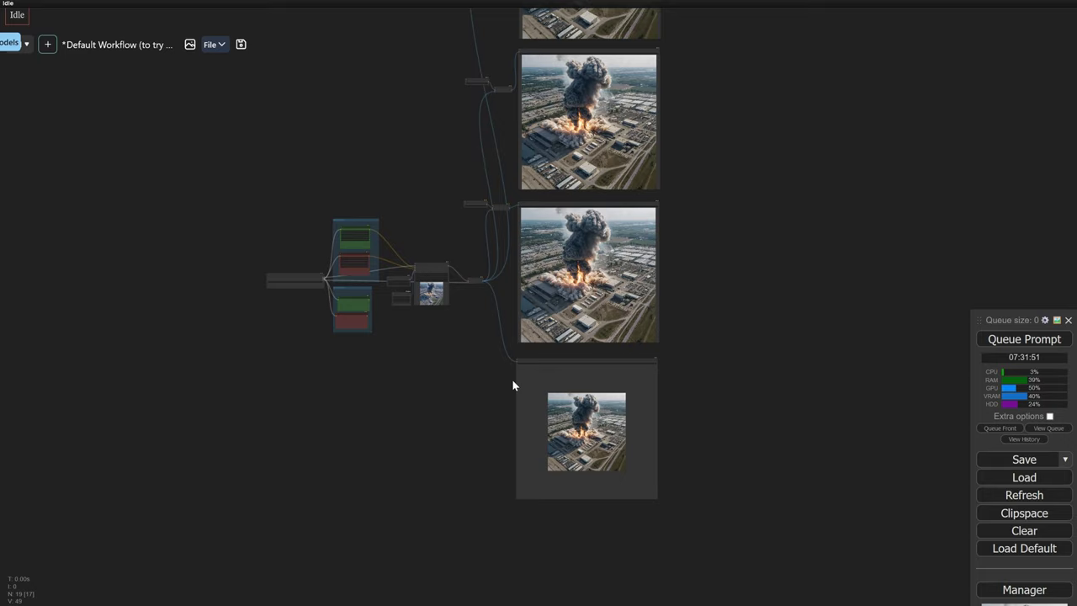
pyautogui.scroll(8, 599, 363)
pyautogui.scroll(3, 600, 363)
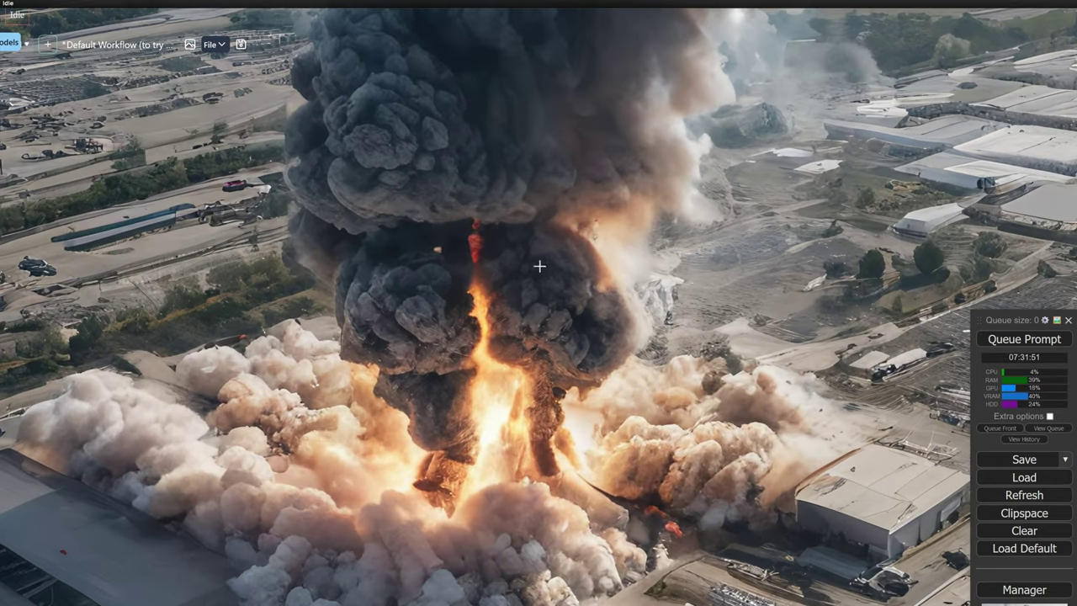
pyautogui.moveTo(538, 262); pyautogui.dragTo(562, 337)
pyautogui.scroll(2, 548, 382)
pyautogui.scroll(3, 524, 384)
pyautogui.scroll(-5, 524, 378)
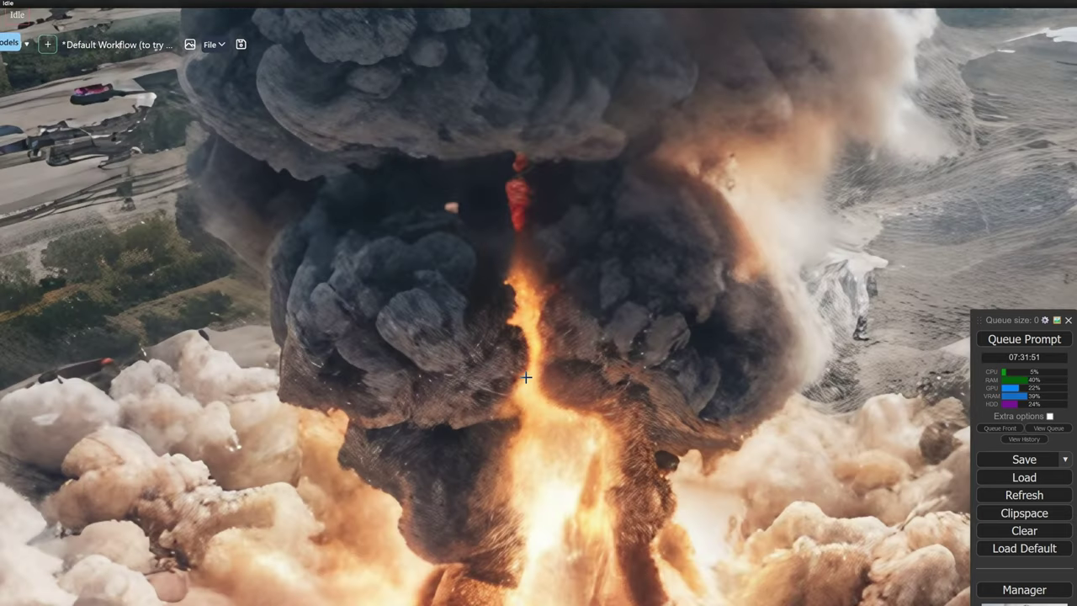
pyautogui.scroll(-3, 525, 372)
pyautogui.scroll(3, 528, 366)
pyautogui.scroll(-3, 539, 337)
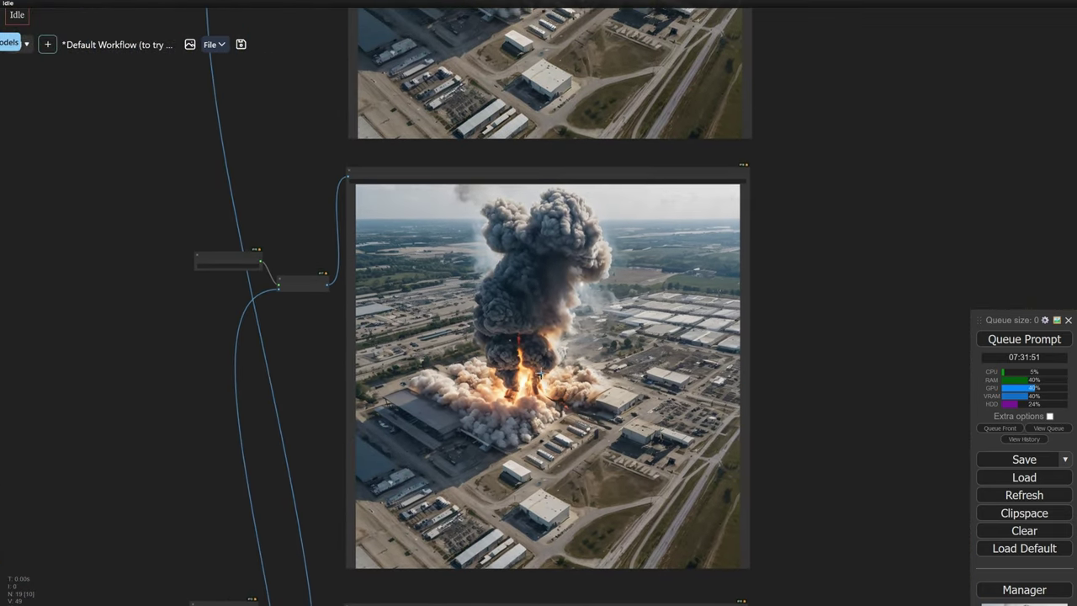
pyautogui.scroll(2, 532, 292)
pyautogui.moveTo(531, 292); pyautogui.dragTo(532, 443)
pyautogui.scroll(5, 500, 180)
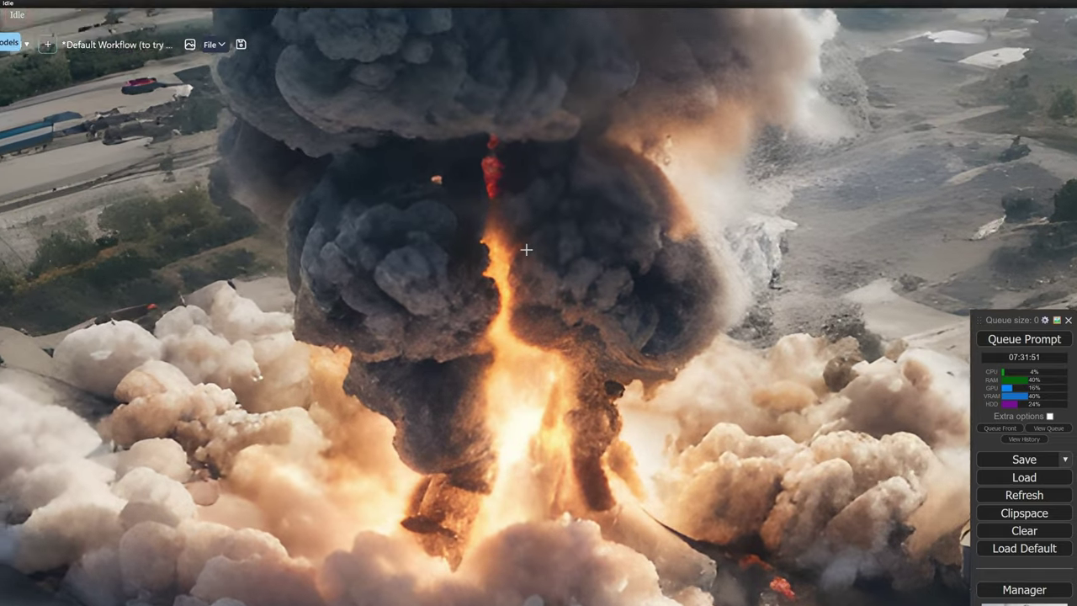
pyautogui.moveTo(526, 250); pyautogui.dragTo(923, 535)
pyautogui.moveTo(8, 113); pyautogui.dragTo(204, 149)
pyautogui.scroll(-10, 339, 207)
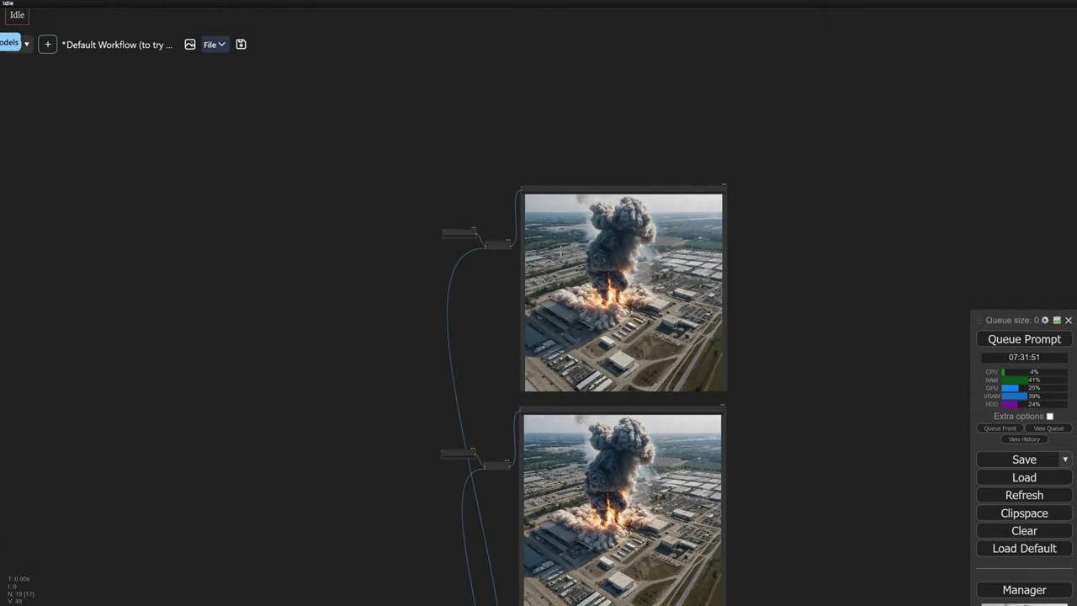
pyautogui.scroll(-3, 554, 240)
pyautogui.moveTo(473, 348); pyautogui.dragTo(675, 89)
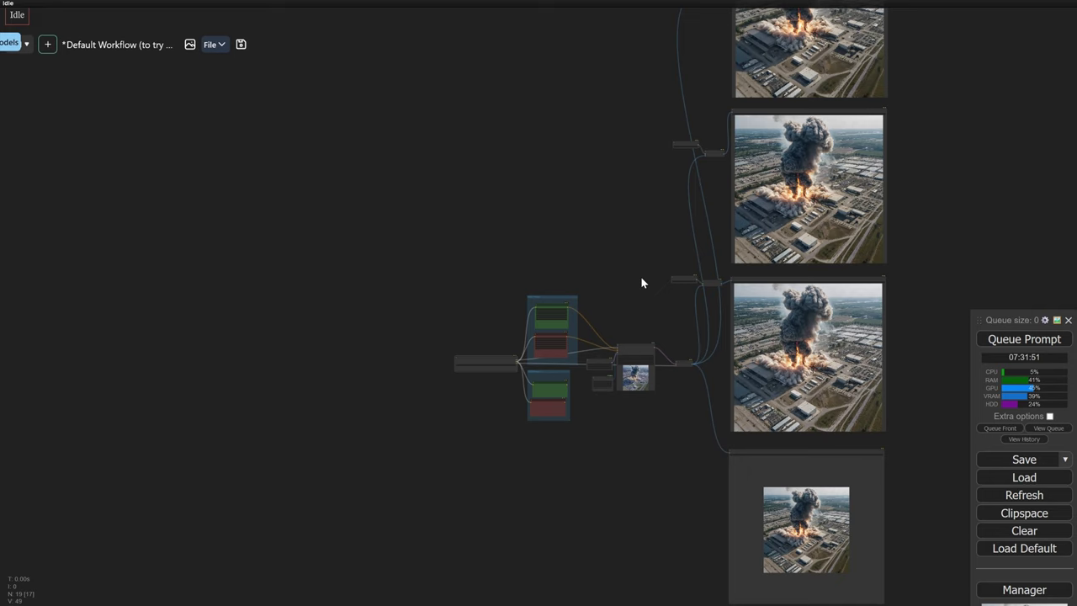
pyautogui.moveTo(585, 244); pyautogui.dragTo(460, 295)
pyautogui.scroll(-2, 459, 295)
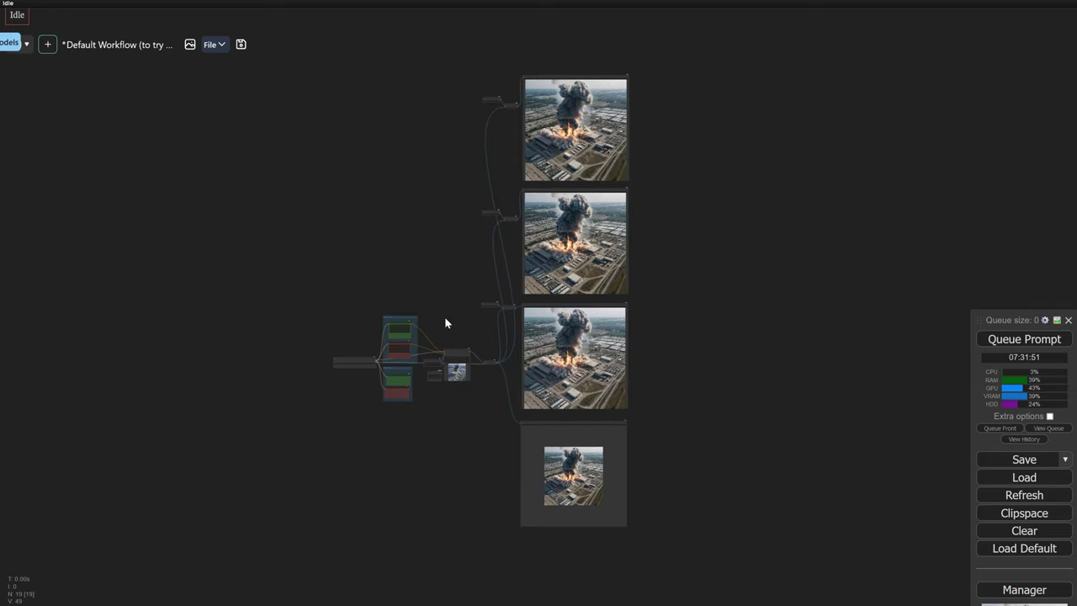
# Highlight the two SDXL prompt texts, then move the view over to the KSampler node.
pyautogui.scroll(15, 353, 395)
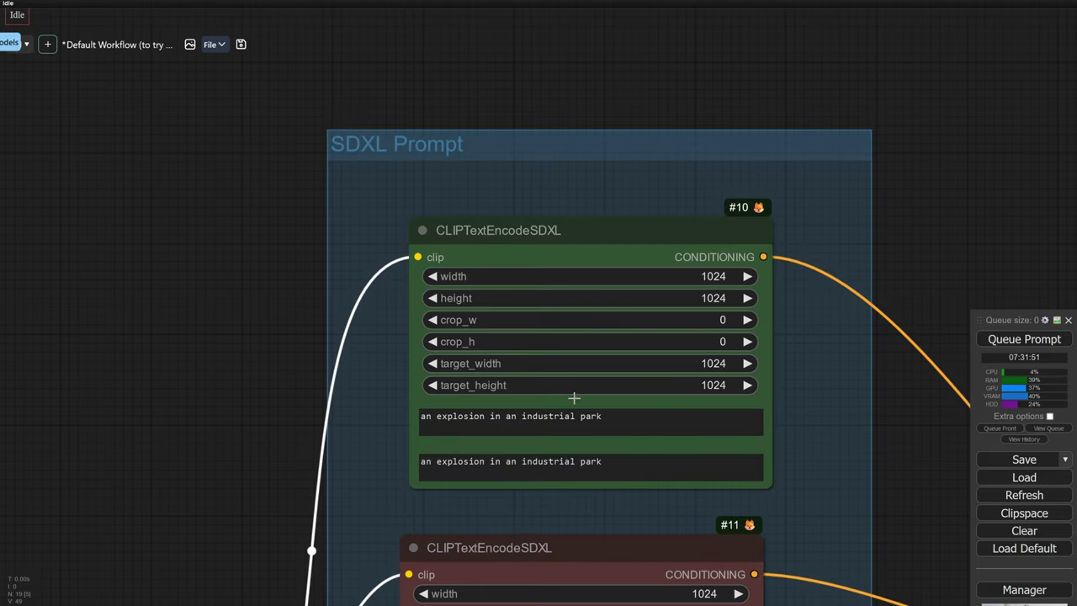
pyautogui.moveTo(652, 425); pyautogui.dragTo(422, 441)
pyautogui.moveTo(639, 469); pyautogui.dragTo(397, 464)
pyautogui.scroll(-3, 458, 363)
pyautogui.scroll(-3, 459, 364)
pyautogui.hscroll(5, 682, 274)
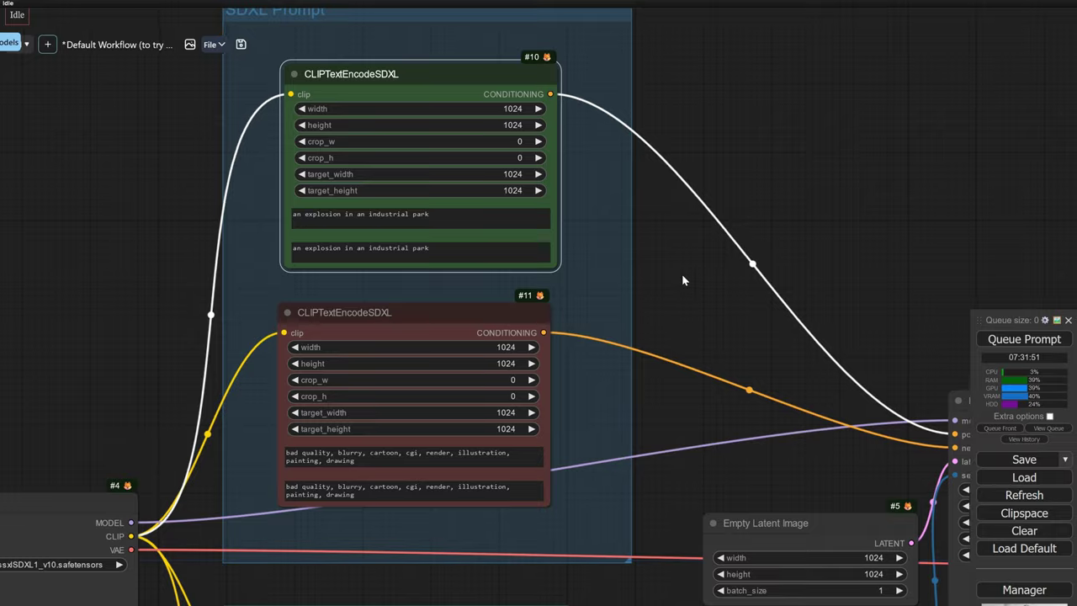
pyautogui.scroll(-3, 522, 295)
pyautogui.hscroll(4, 521, 295)
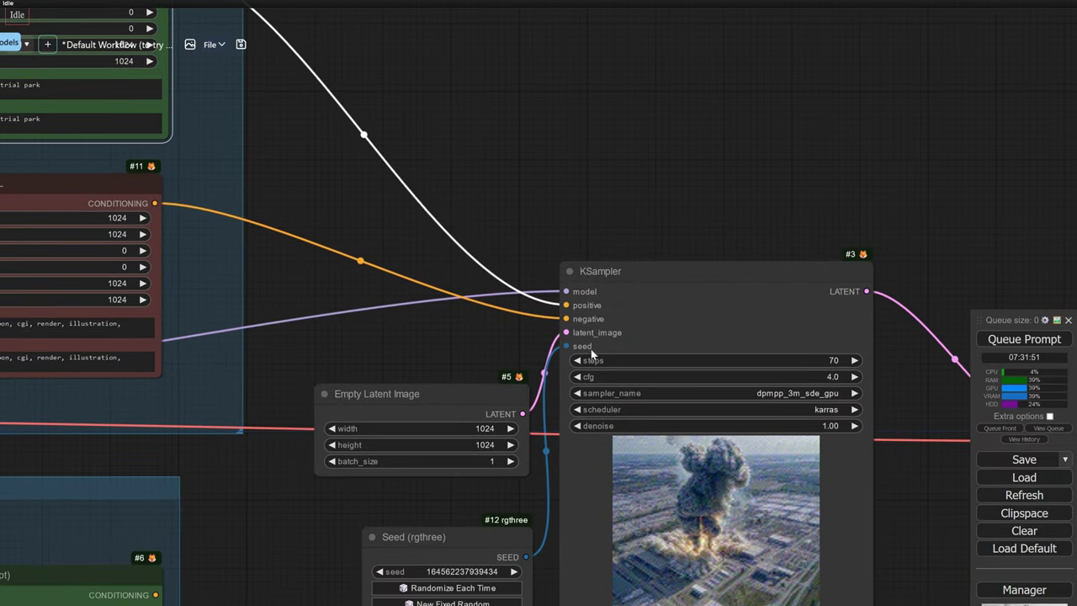
# Set the KSampler to 70 steps and keep cfg at 4.0.
pyautogui.click(831, 361)
pyautogui.write('70')
pyautogui.press('Return')
pyautogui.click(793, 376)
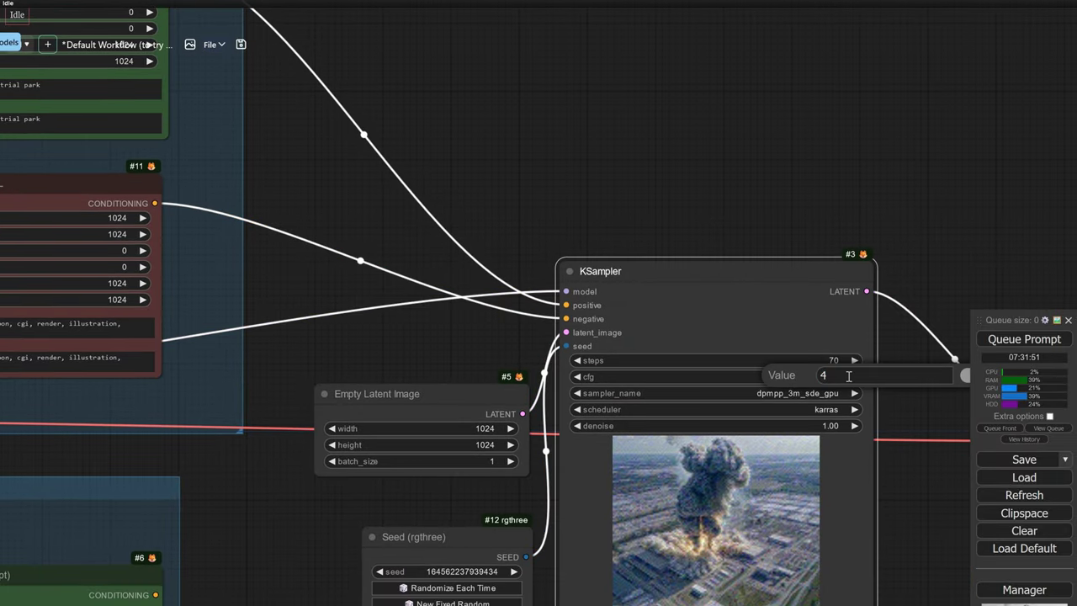
pyautogui.press('Return')
pyautogui.scroll(-8, 735, 500)
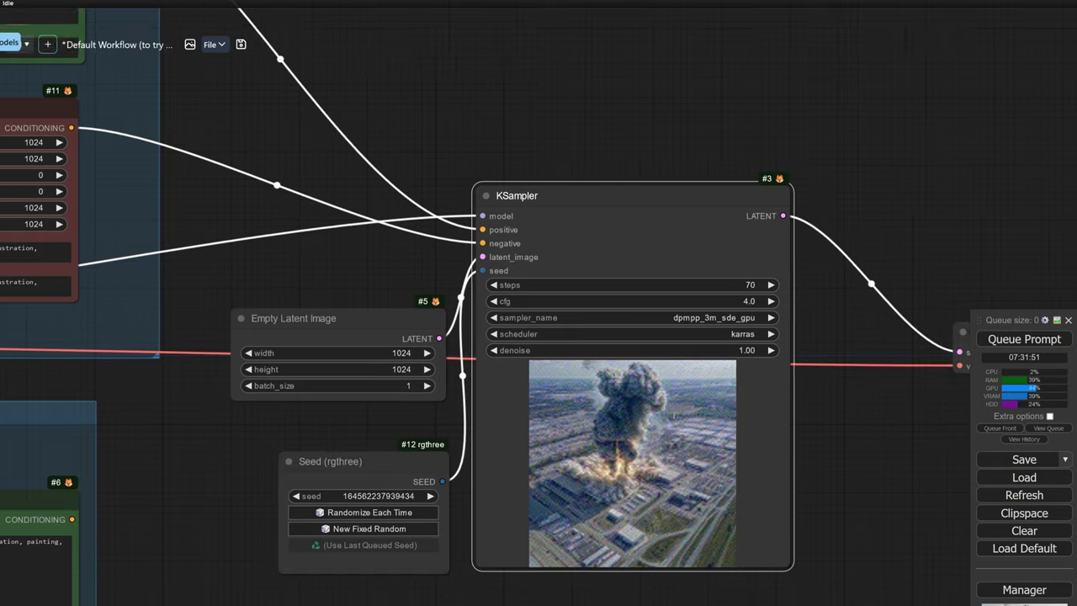
pyautogui.hscroll(5, 492, 325)
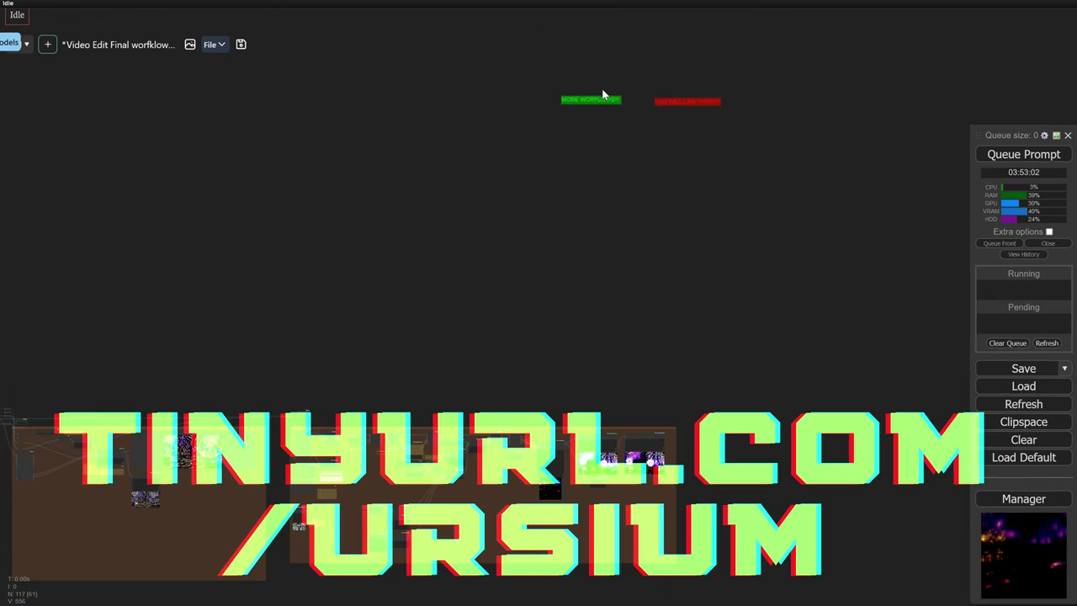
# Zoom onto the green 'MORE WORFLOWS!!!' and red 'YOU WILL LIKE THIS!!!!!!' notes and nudge both into new positions.
pyautogui.moveTo(601, 95); pyautogui.dragTo(499, 343)
pyautogui.scroll(5, 505, 337)
pyautogui.scroll(1, 555, 216)
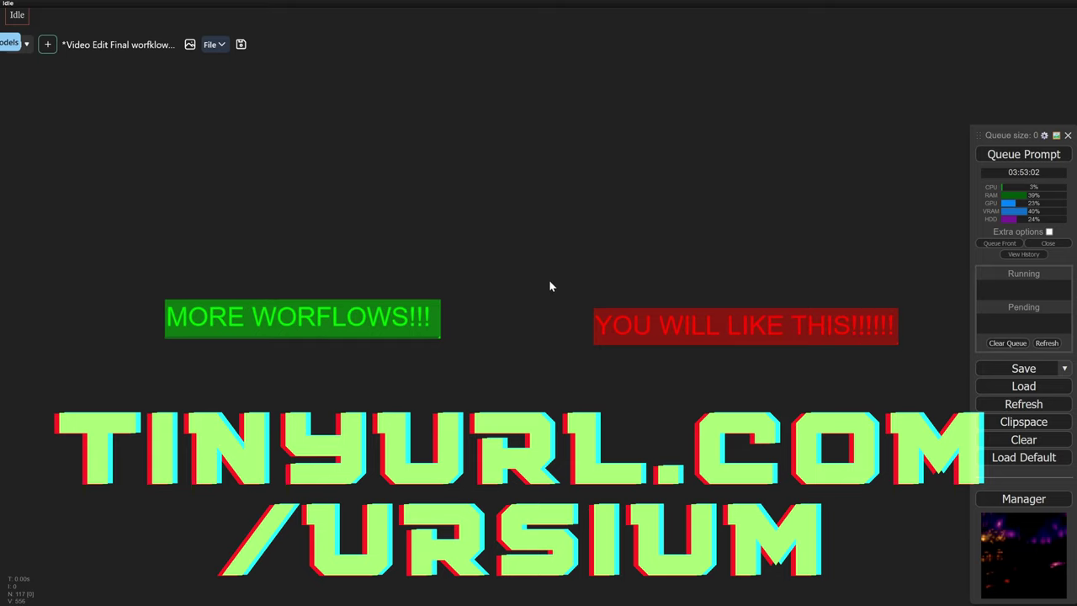
pyautogui.moveTo(697, 330)
pyautogui.mouseDown()
pyautogui.moveTo(705, 321)
pyautogui.moveTo(696, 320)
pyautogui.mouseUp()
pyautogui.moveTo(337, 332)
pyautogui.mouseDown()
pyautogui.moveTo(315, 318)
pyautogui.moveTo(336, 329)
pyautogui.mouseUp()
pyautogui.moveTo(733, 332)
pyautogui.mouseDown()
pyautogui.moveTo(716, 301)
pyautogui.moveTo(741, 330)
pyautogui.mouseUp()
pyautogui.moveTo(425, 318)
pyautogui.mouseDown()
pyautogui.moveTo(408, 324)
pyautogui.moveTo(459, 356)
pyautogui.moveTo(421, 324)
pyautogui.mouseUp()
pyautogui.moveTo(755, 320)
pyautogui.mouseDown()
pyautogui.moveTo(715, 324)
pyautogui.moveTo(738, 311)
pyautogui.mouseUp()
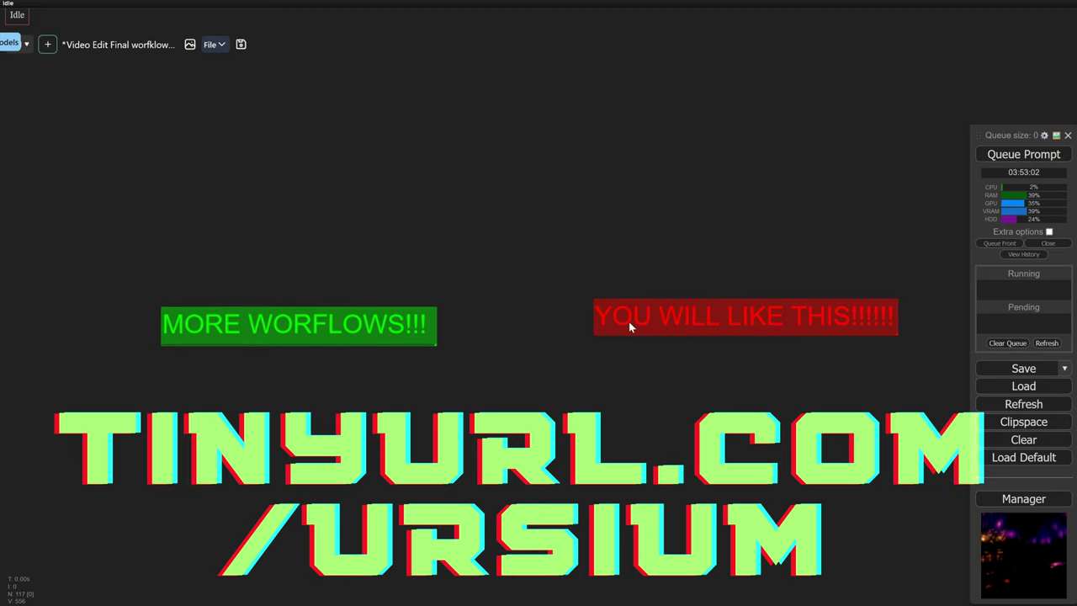